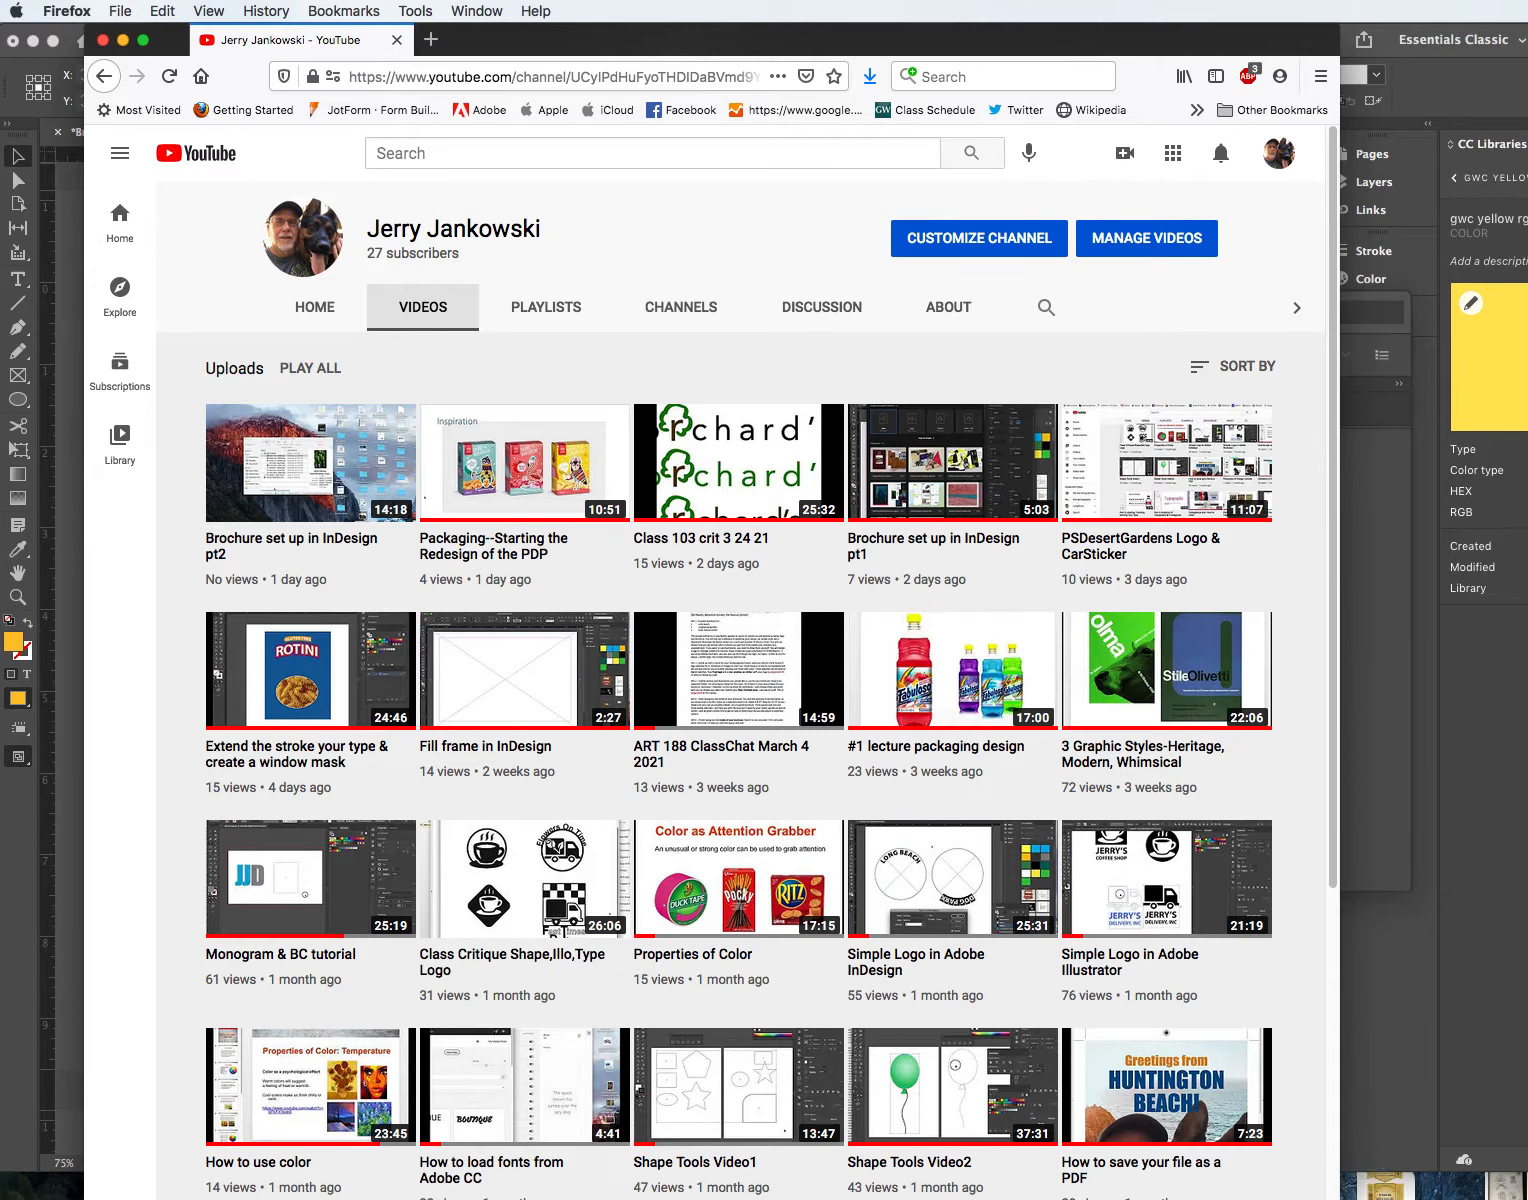
Step: Close the browser window showing the channel's uploaded tutorial videos
left_click_drag(1335, 724, 1262, 246)
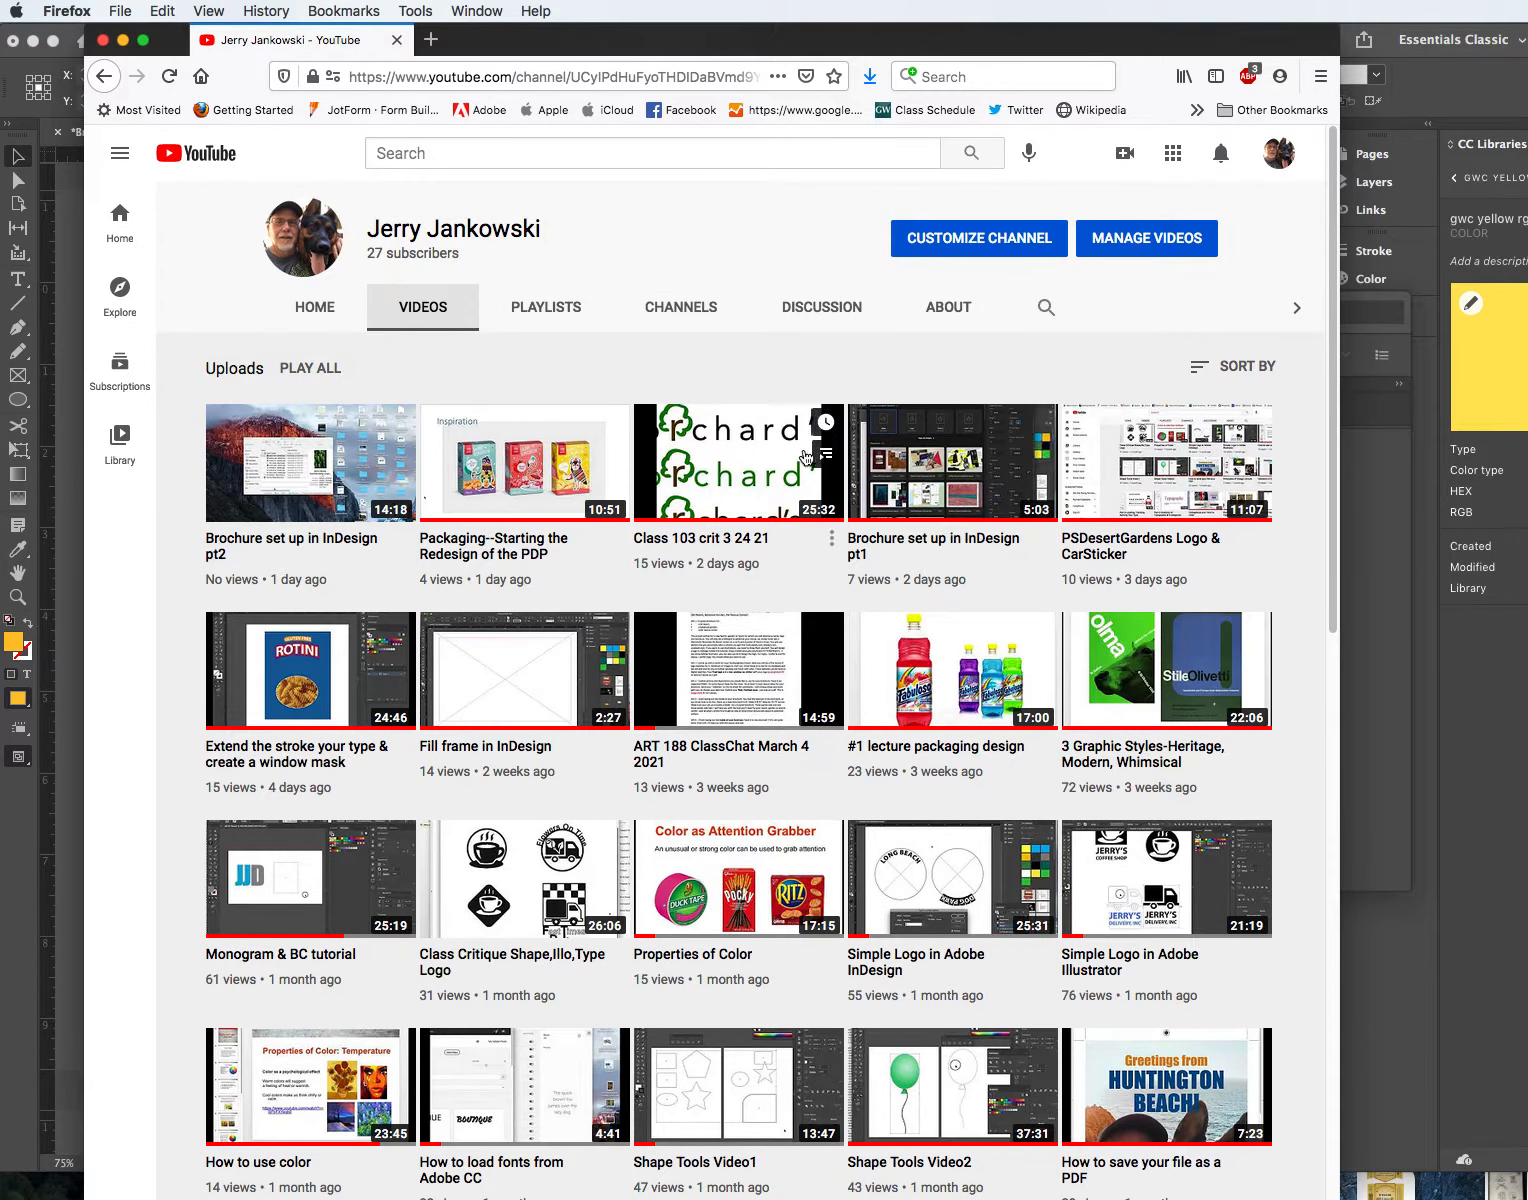
mouse_move(1110, 527)
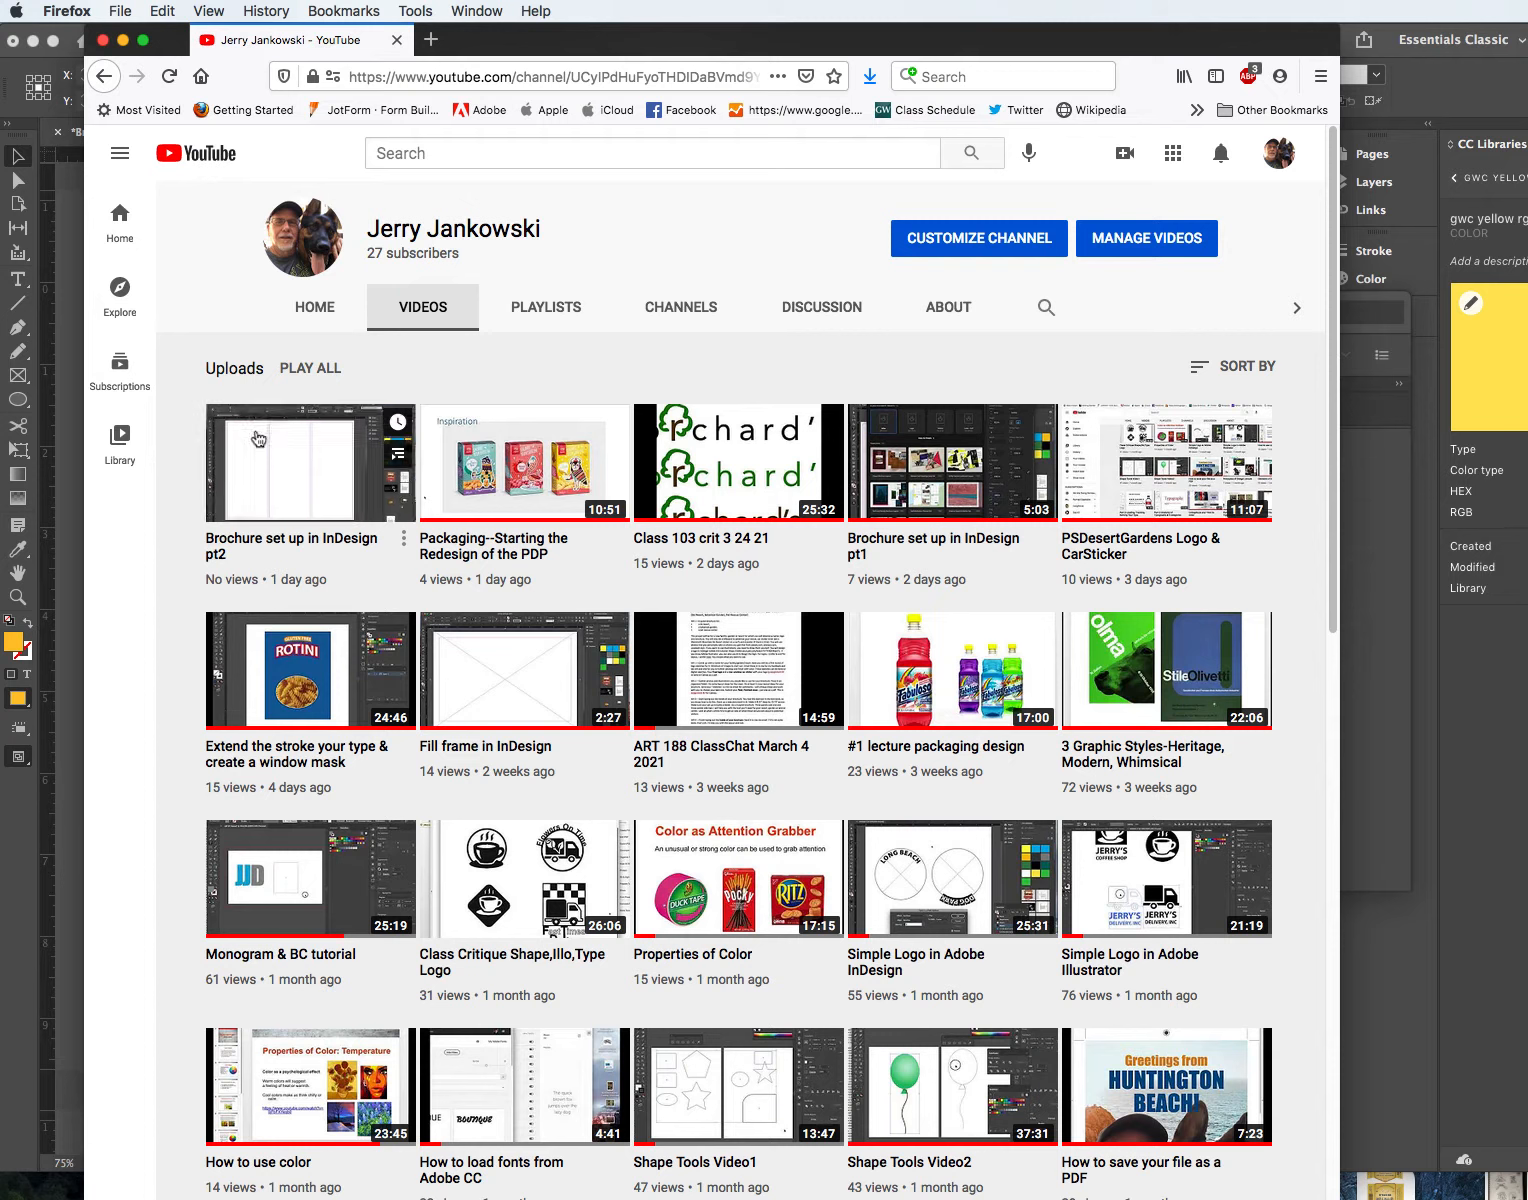
left_click_drag(555, 50, 579, 108)
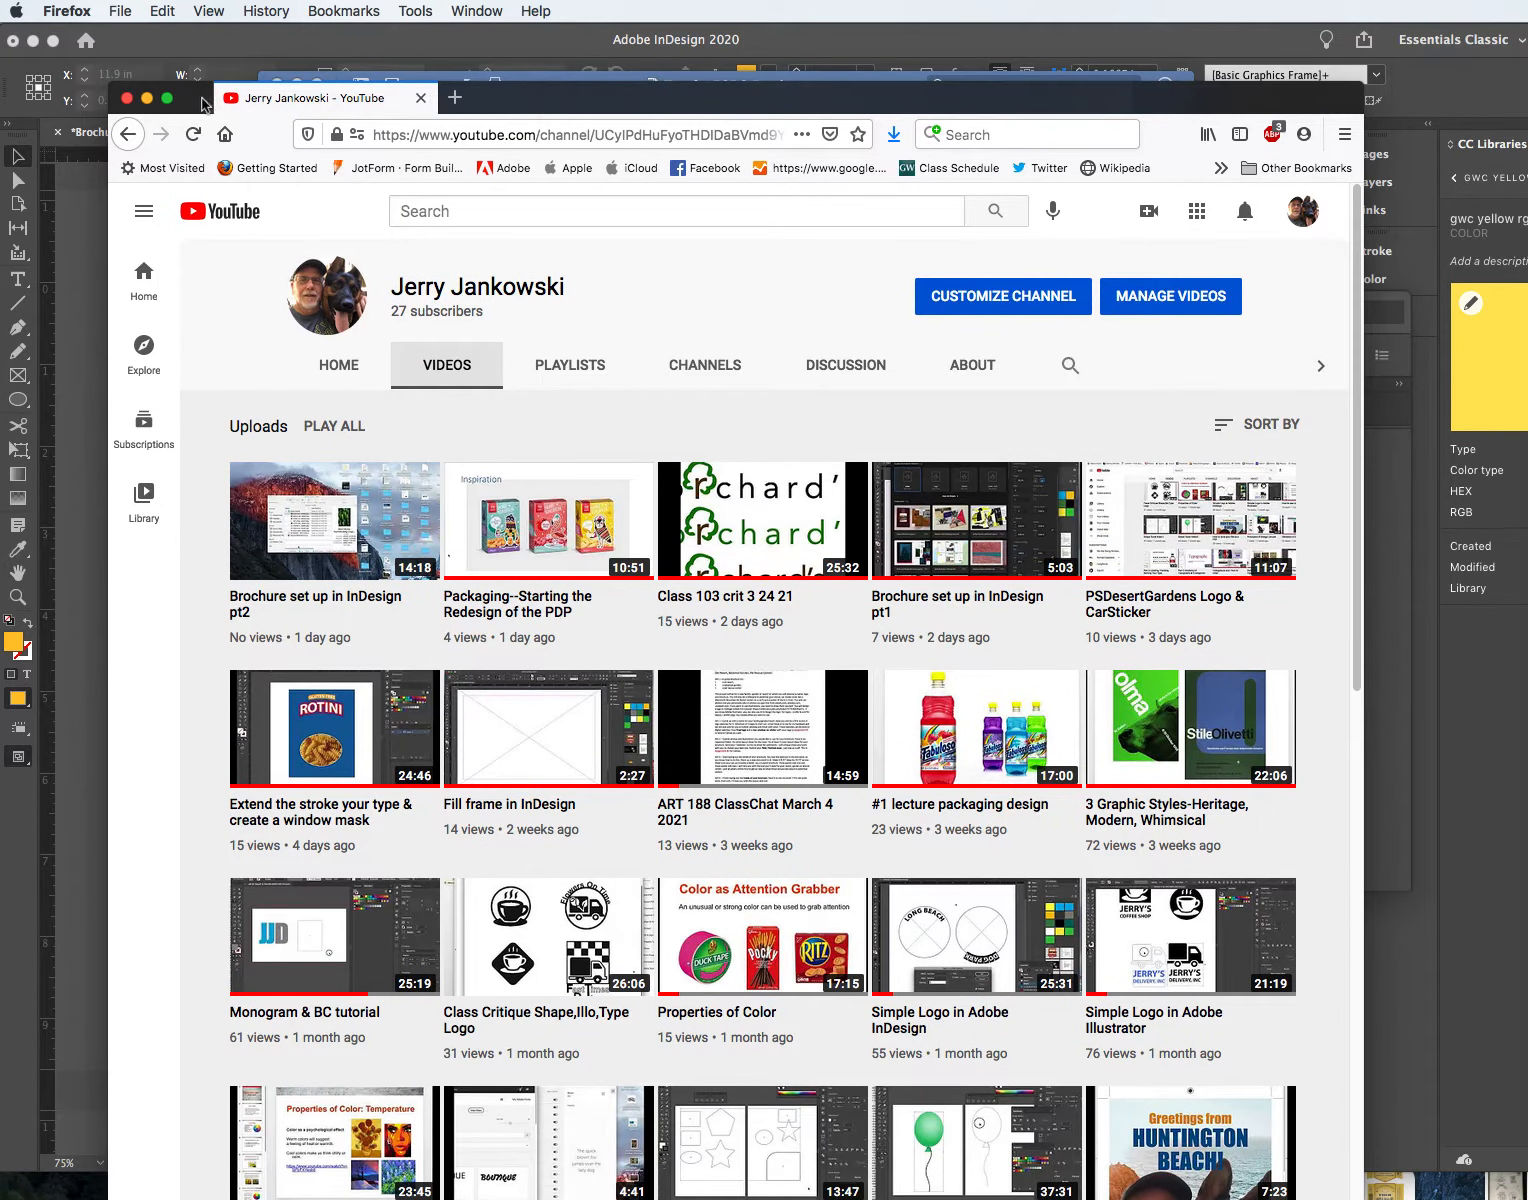
left_click(127, 98)
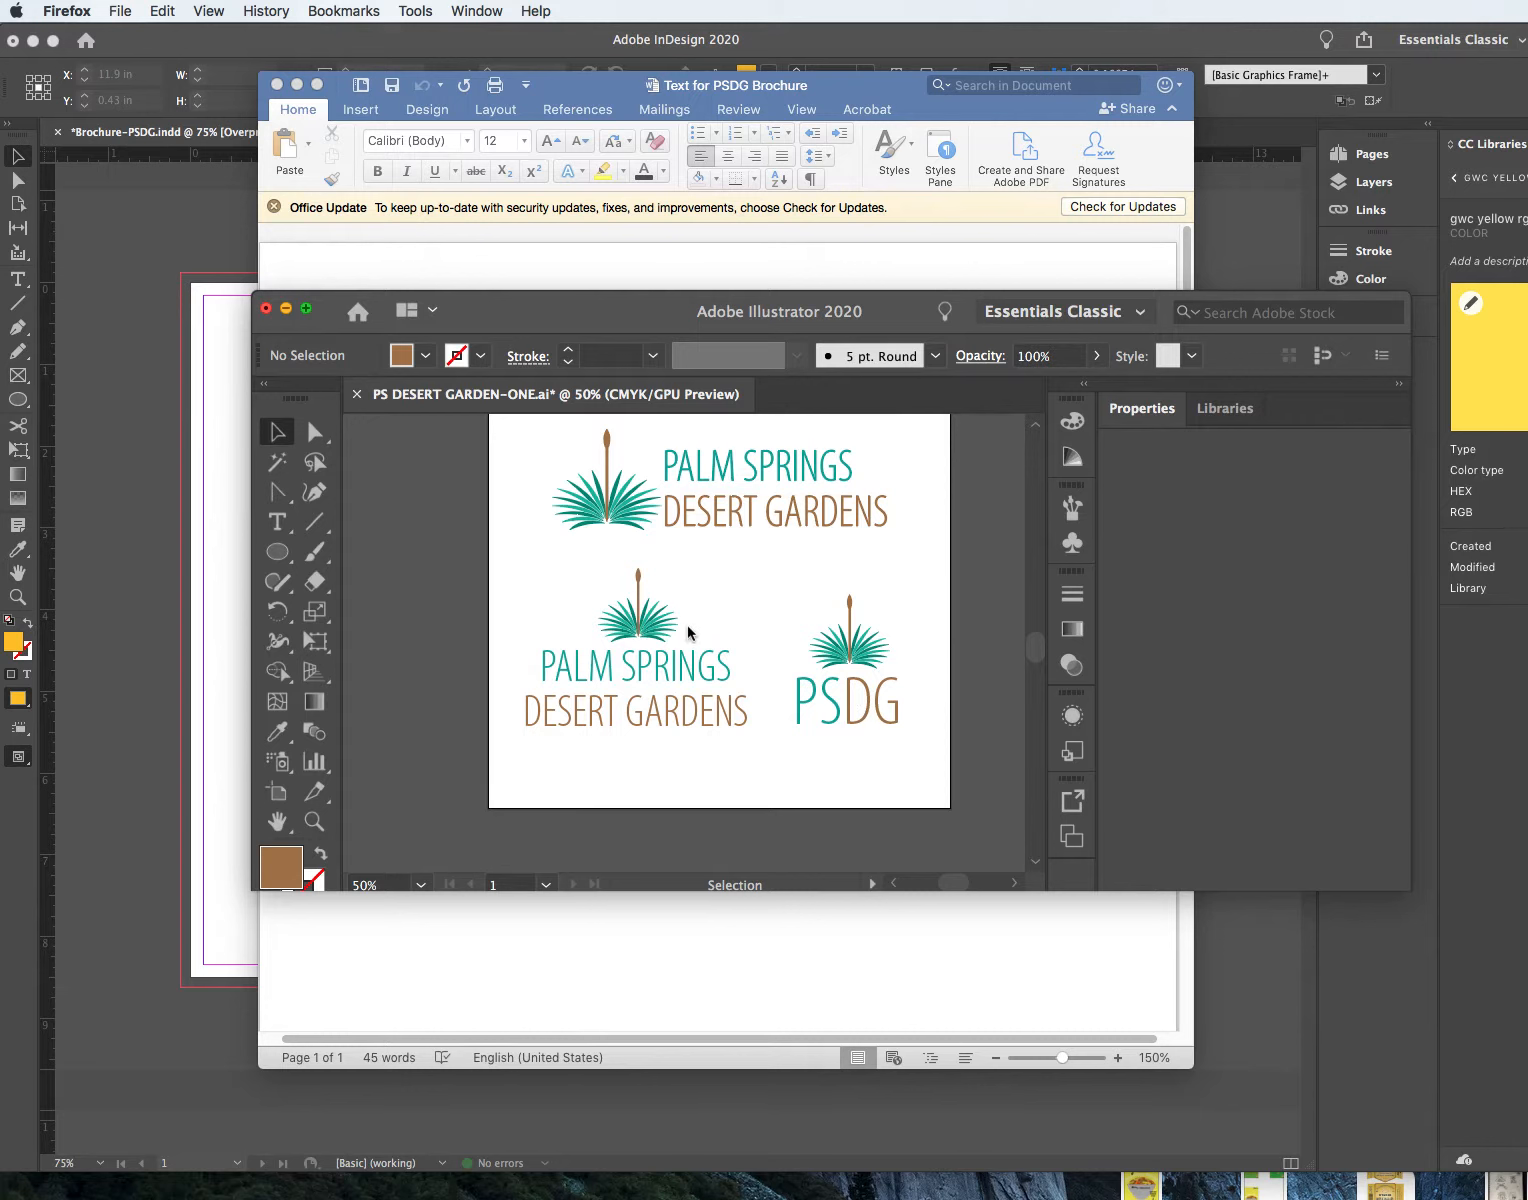
Step: In Illustrator, try to delete the stacked Palm Springs Desert Gardens logo
left_click(585, 630)
left_click_drag(527, 606, 757, 750)
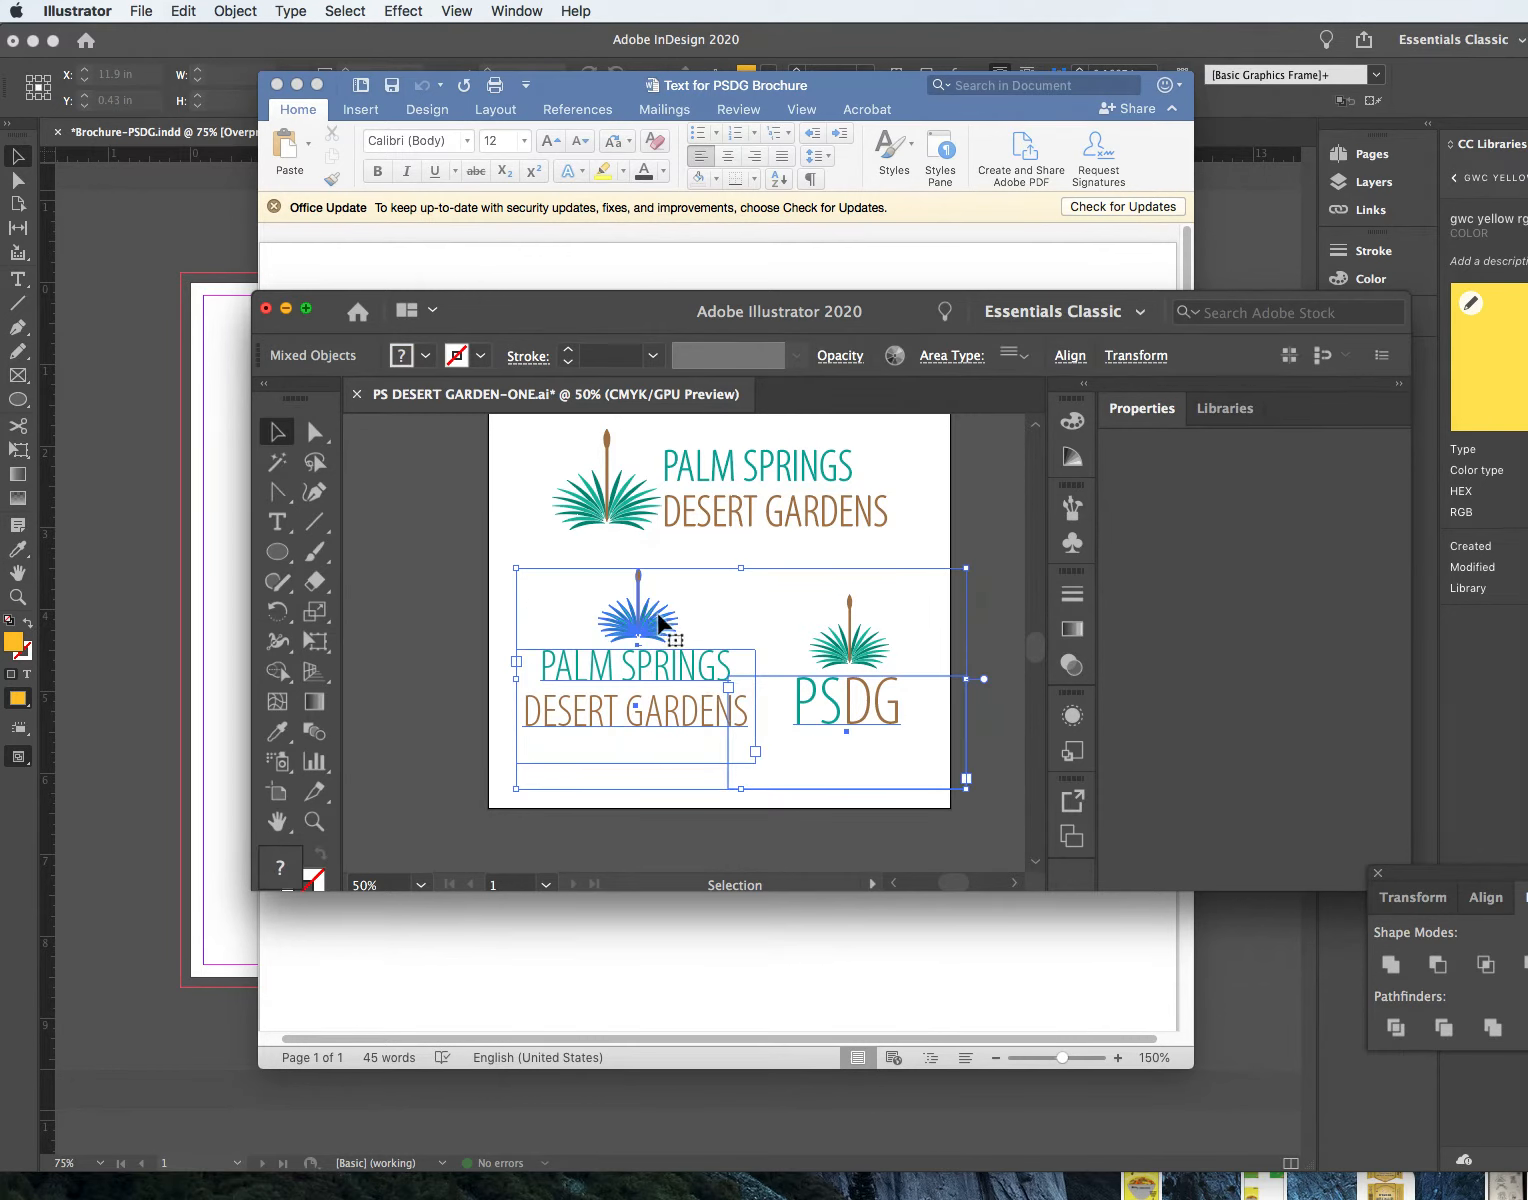
key("Delete")
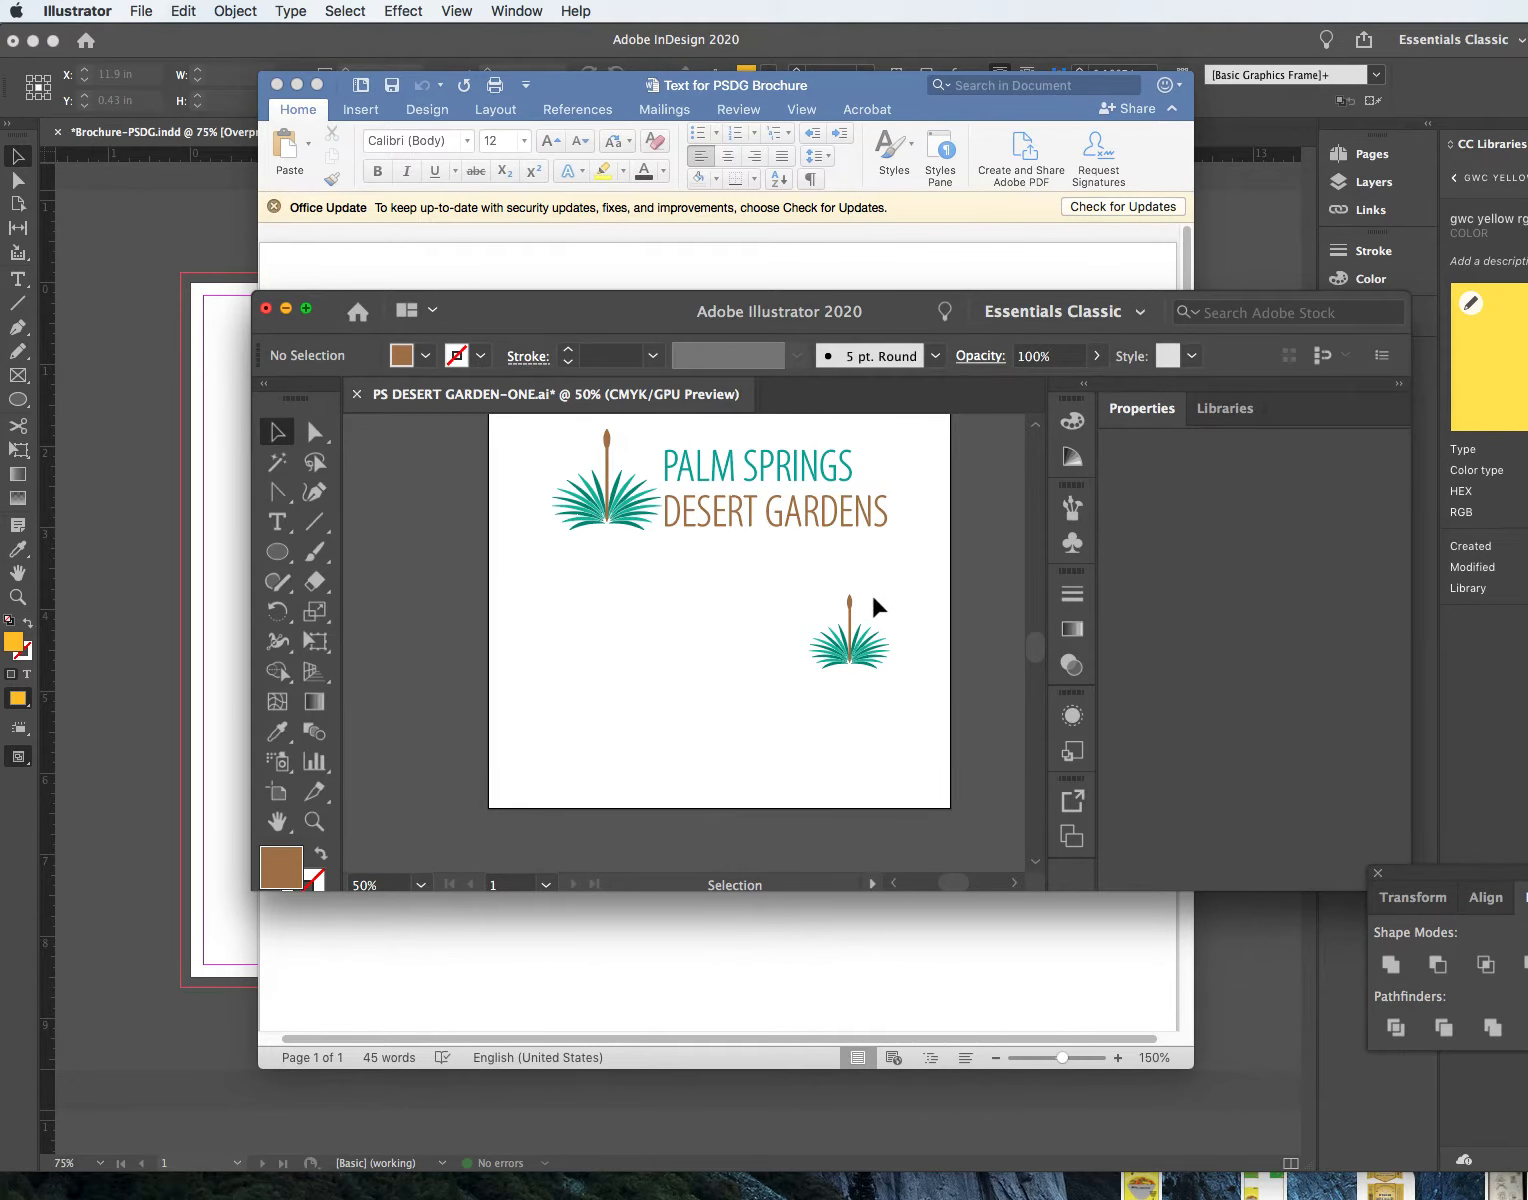
key("super+z")
Step: Delete the stacked logo's text and move its leftover plant symbol to the artboard's right edge
left_click(495, 587)
left_click(624, 682)
key("Delete")
left_click_drag(570, 577, 926, 560)
Step: Spread out the logos: centre the PSDG logo low on the artboard, lower the horizontal logo slightly, and set the loose plant right of PSDG
left_click_drag(730, 634, 866, 740)
left_click_drag(846, 652, 698, 680)
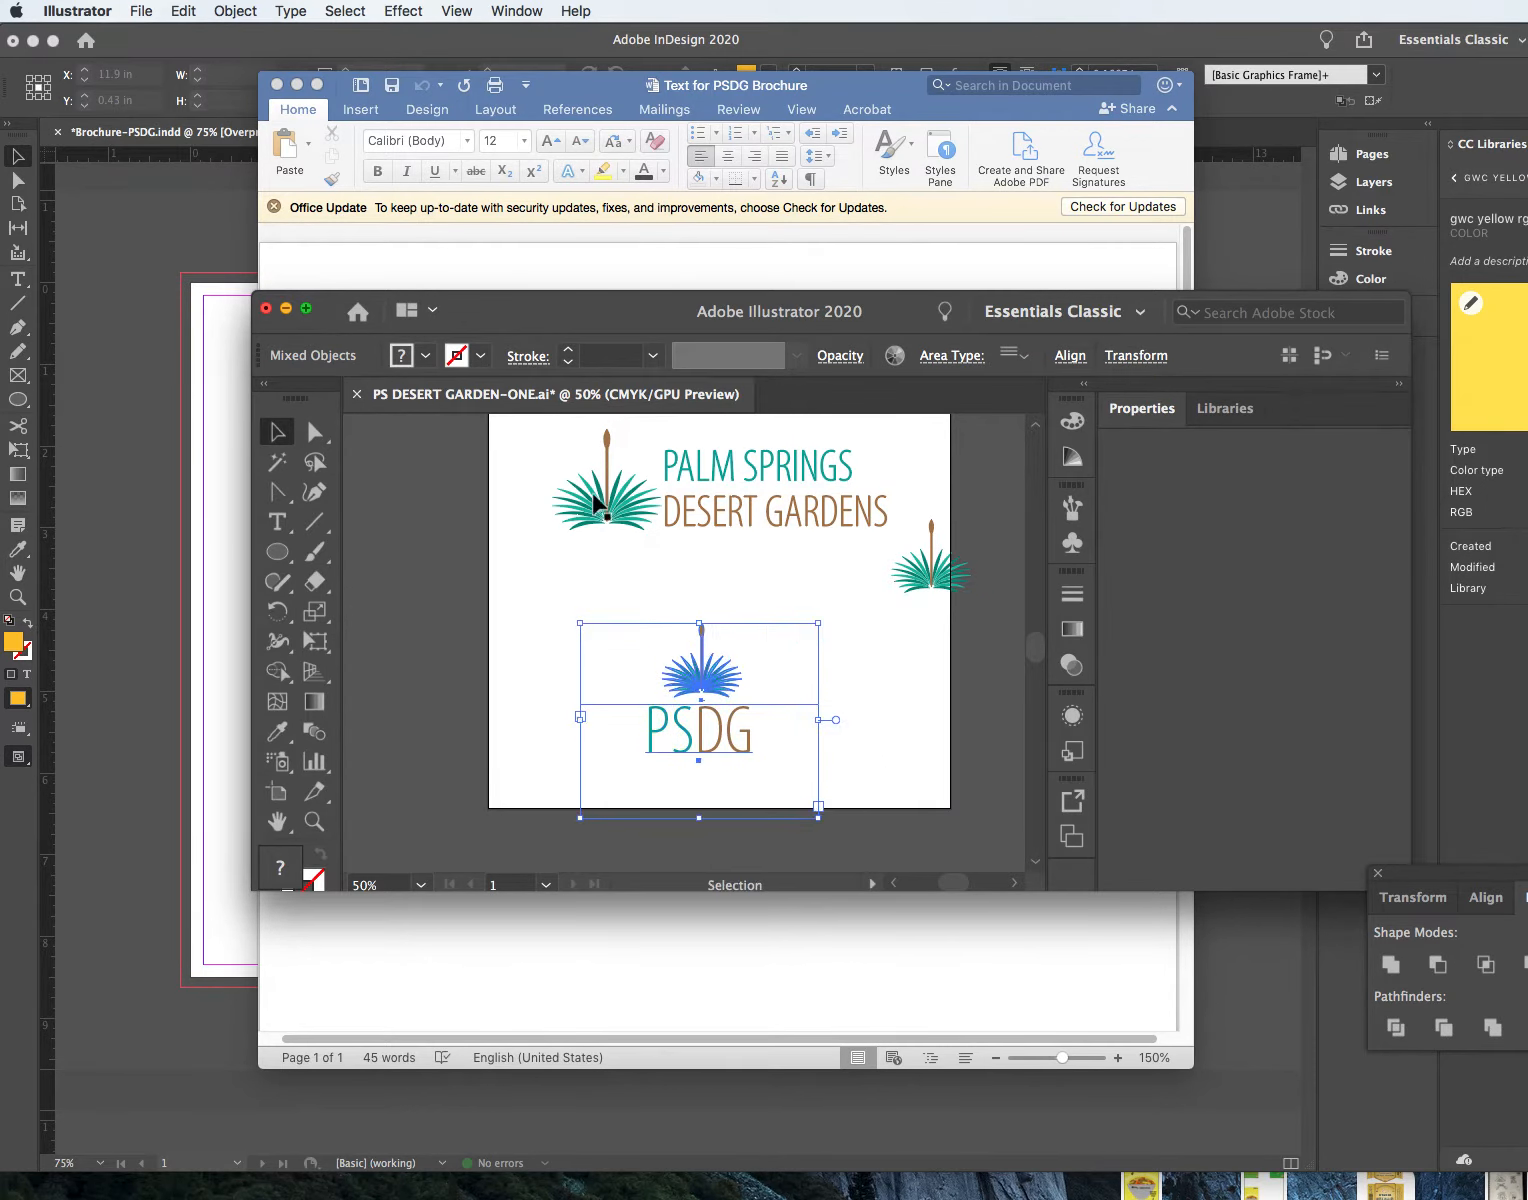
left_click(563, 465)
left_click_drag(550, 455, 838, 555)
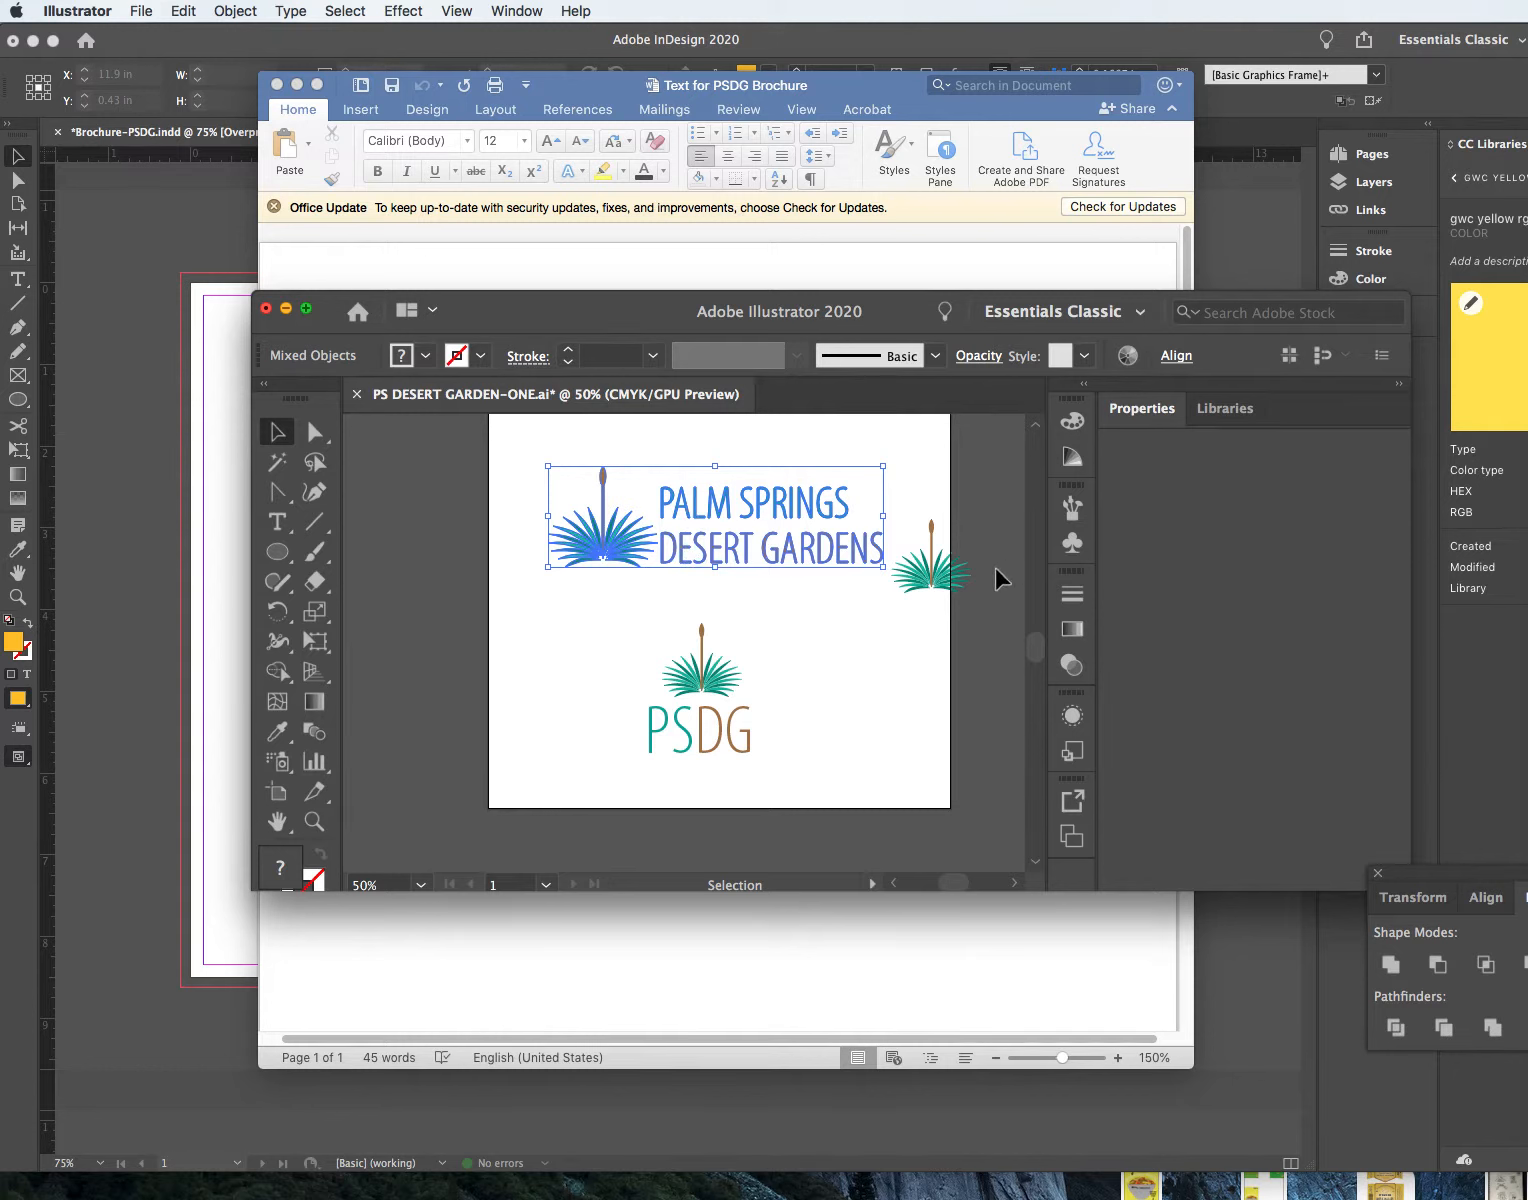
left_click(935, 578)
left_click_drag(935, 578, 870, 683)
left_click(940, 762)
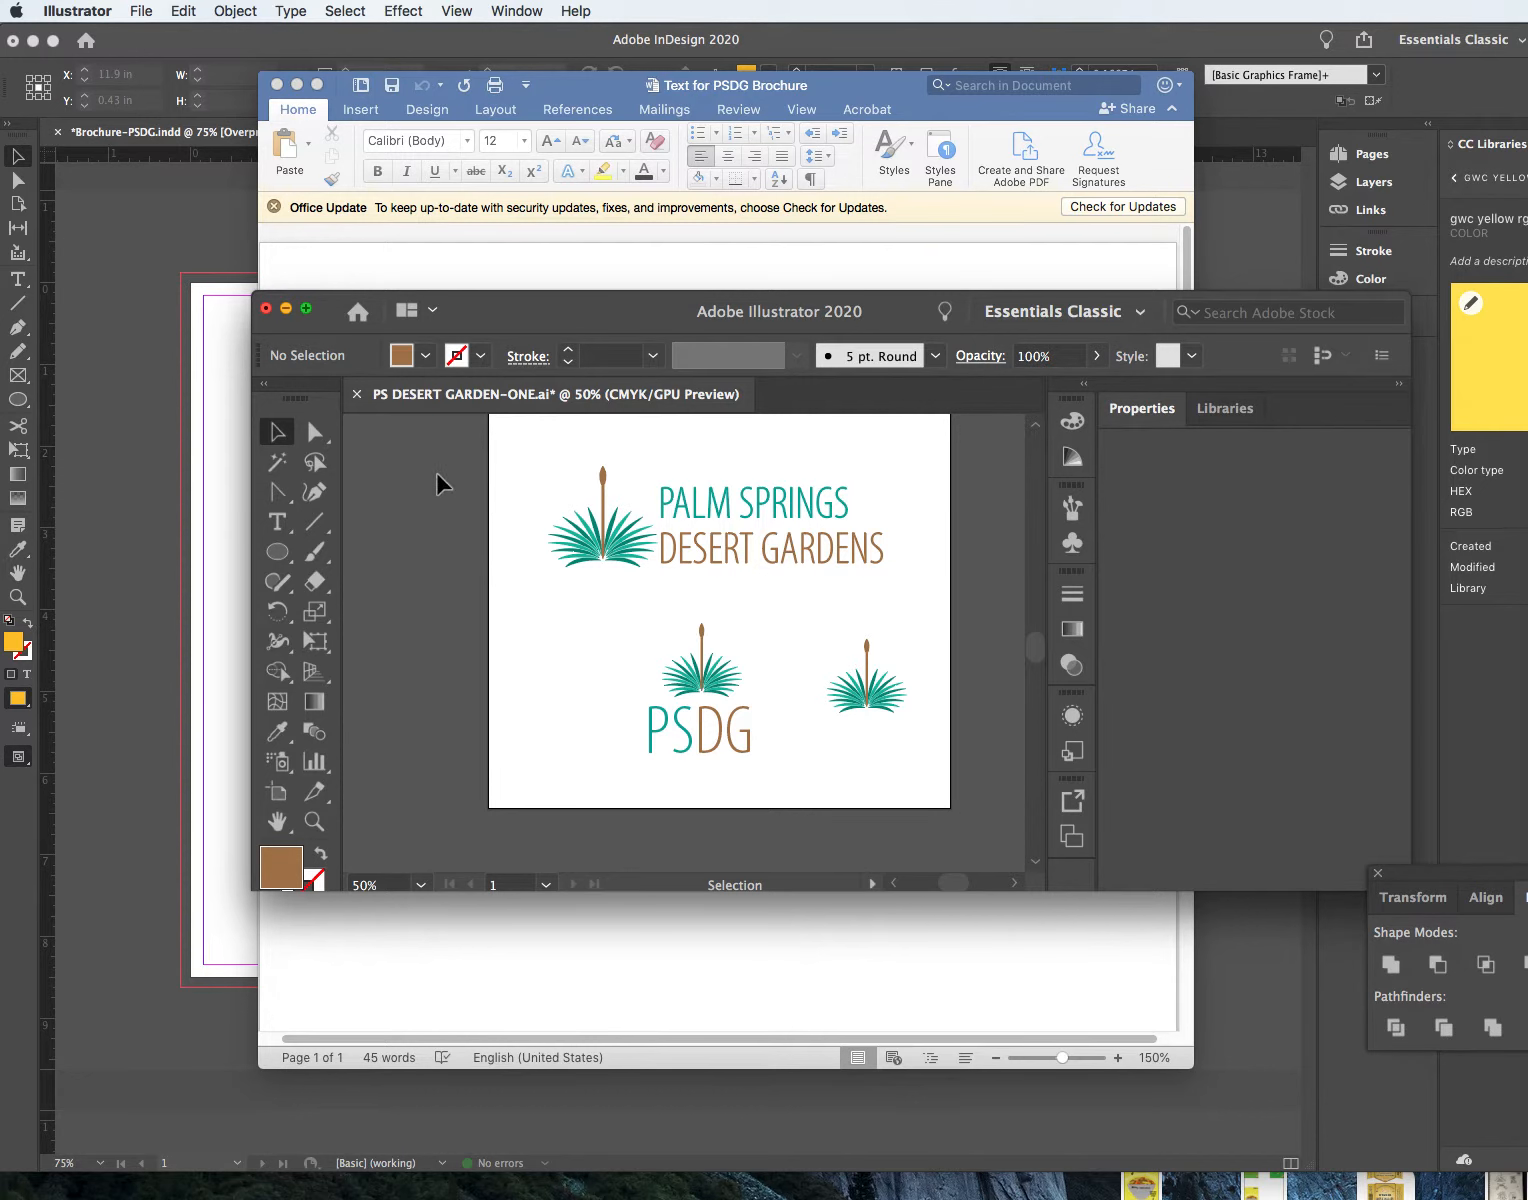
Step: Uncover the Word document and complete its FRONT heading as "FRONT PANEL"
left_click_drag(459, 318, 1336, 356)
left_click(462, 458)
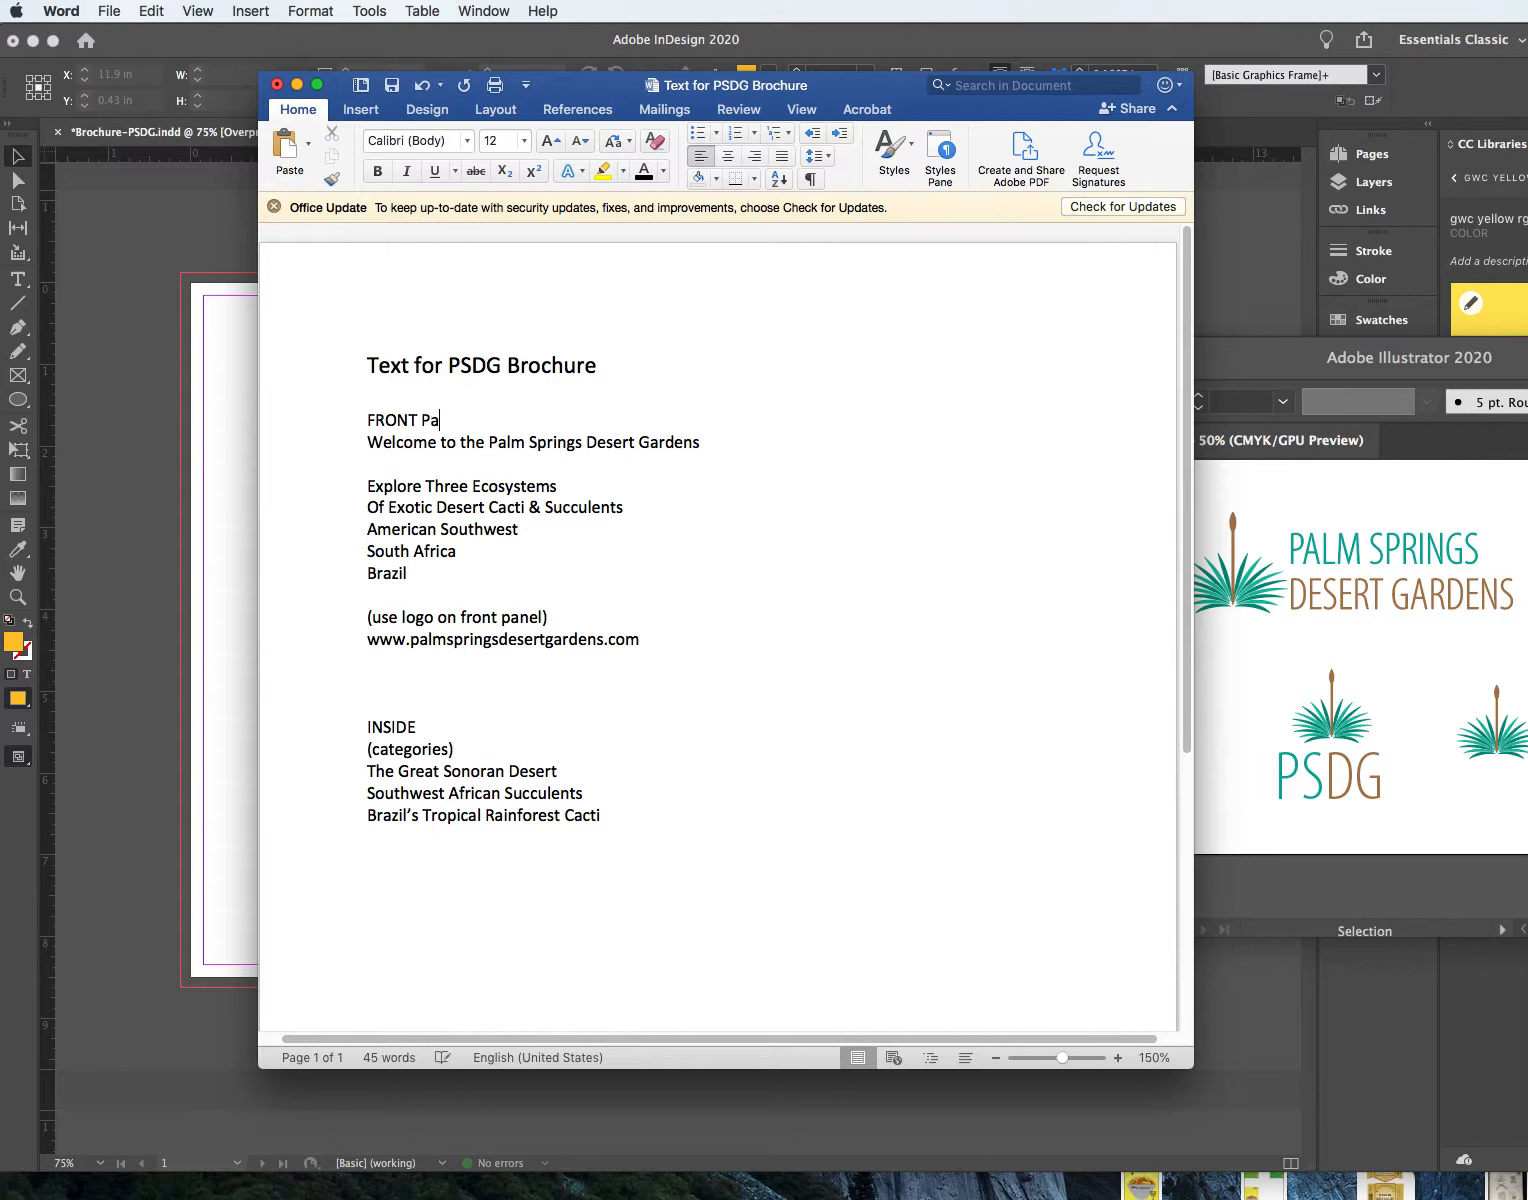
type("PANW")
key("BackSpace")
left_click(892, 602)
Step: Move the Word and Illustrator windows off the InDesign brochure layout and look over both brochure pages
left_click_drag(556, 84, 1511, 151)
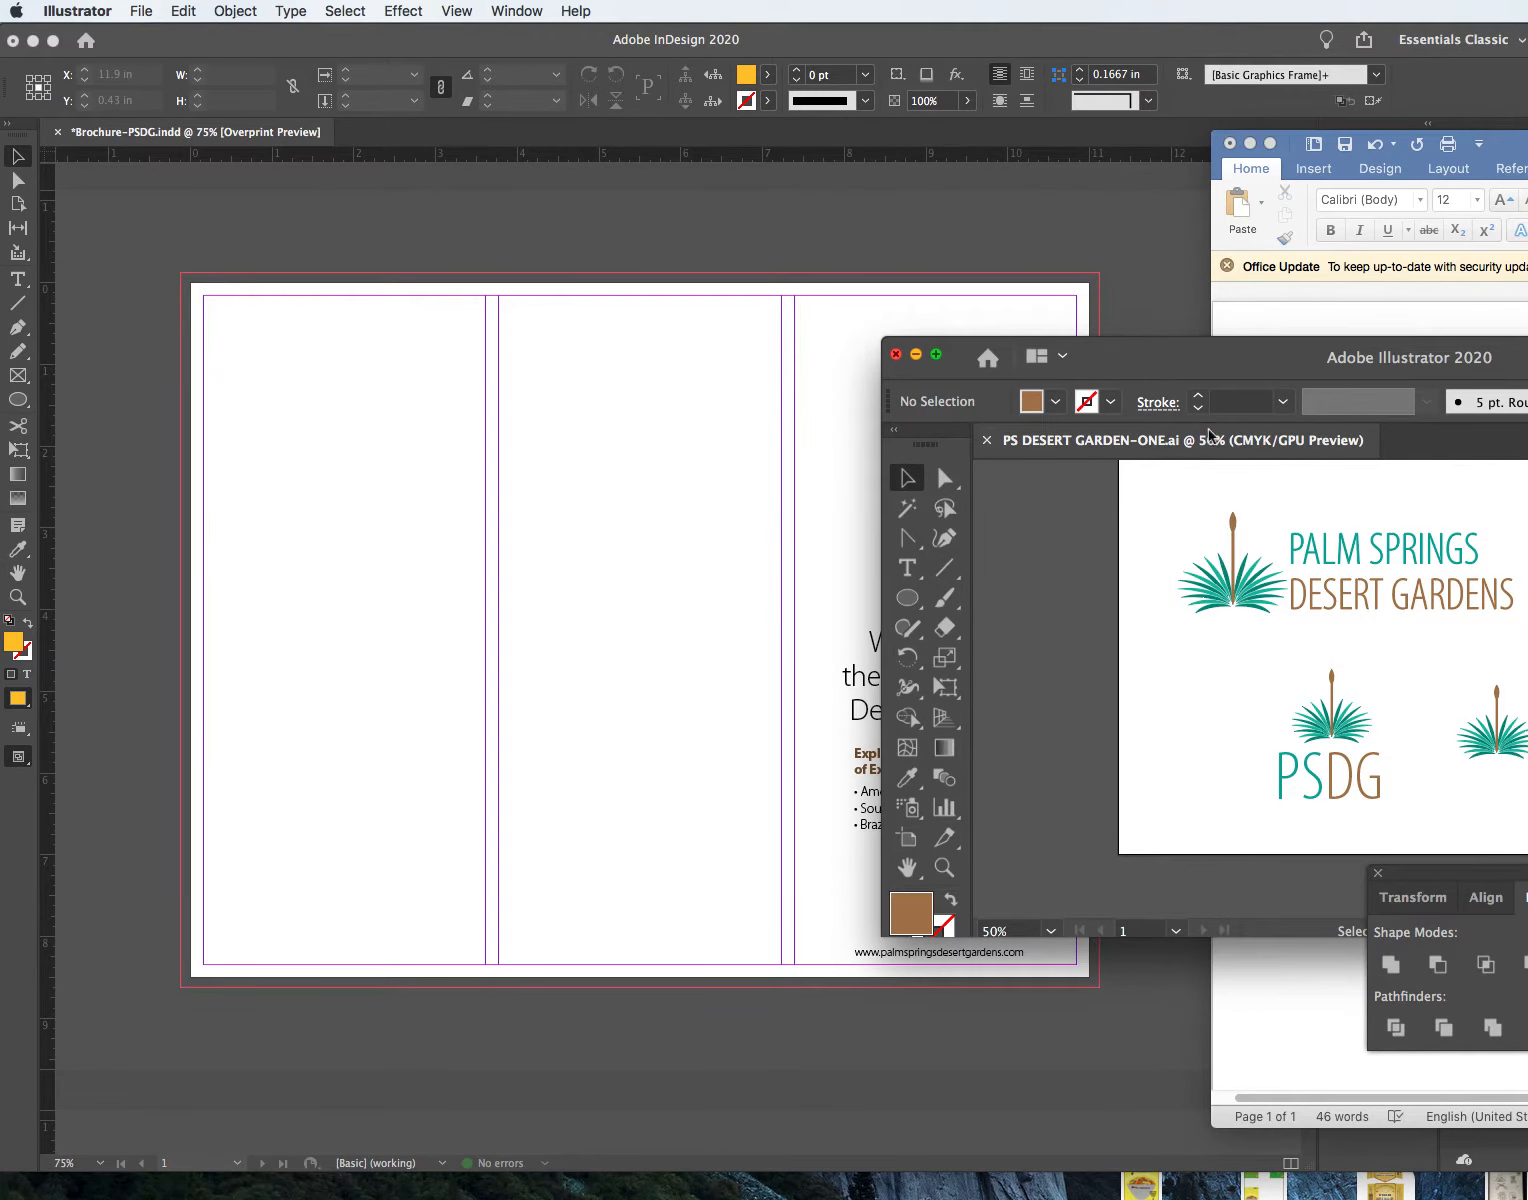
left_click_drag(1189, 370, 975, 1053)
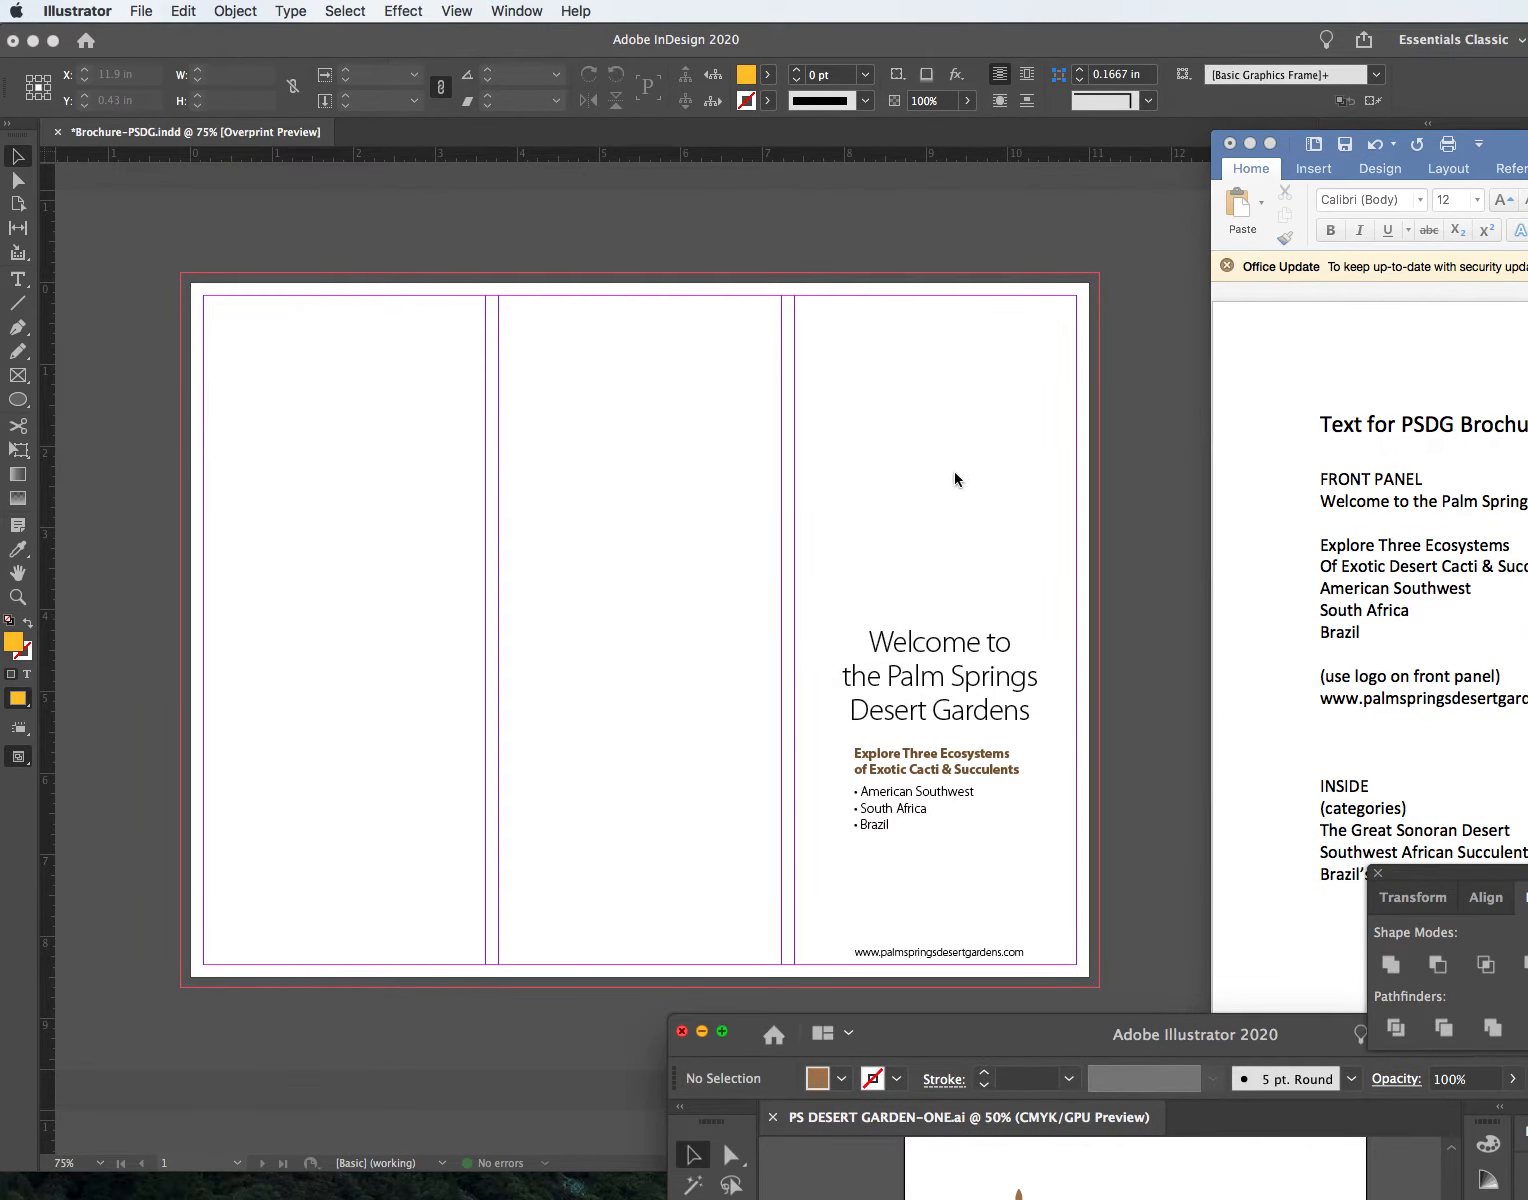
scroll(1136, 462, "down", 10)
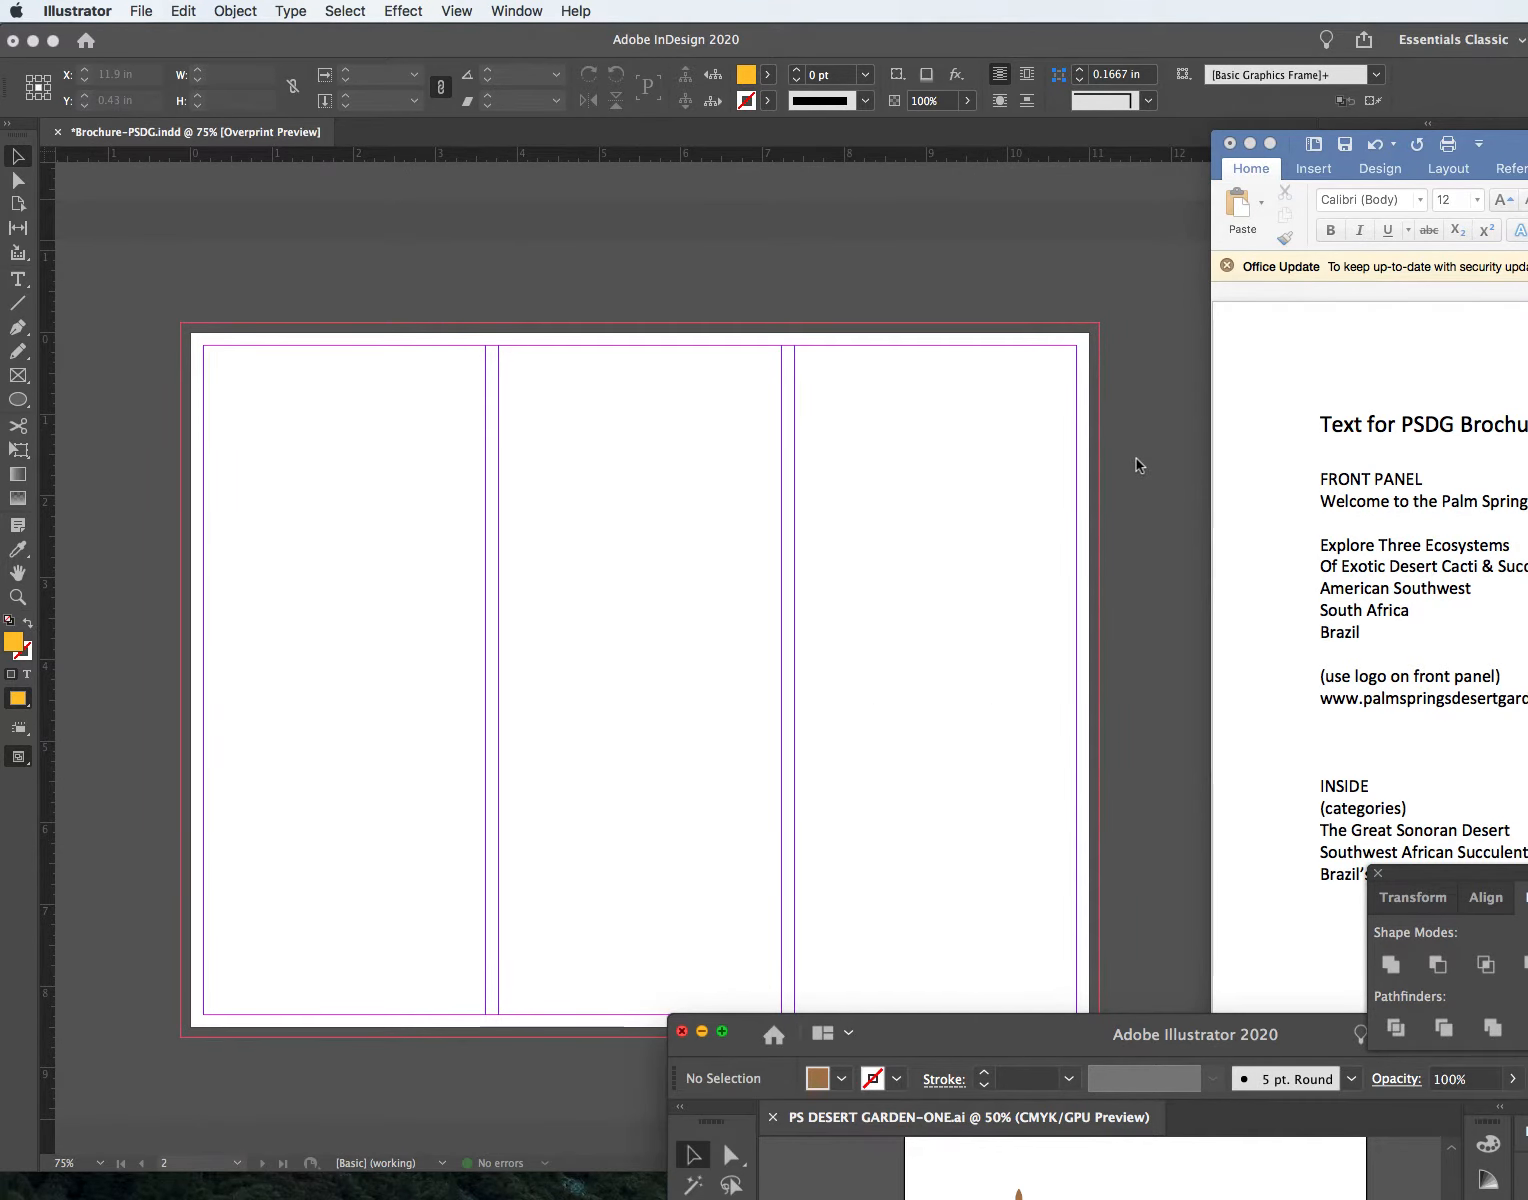
scroll(1136, 462, "up", 3)
scroll(1136, 458, "up", 9)
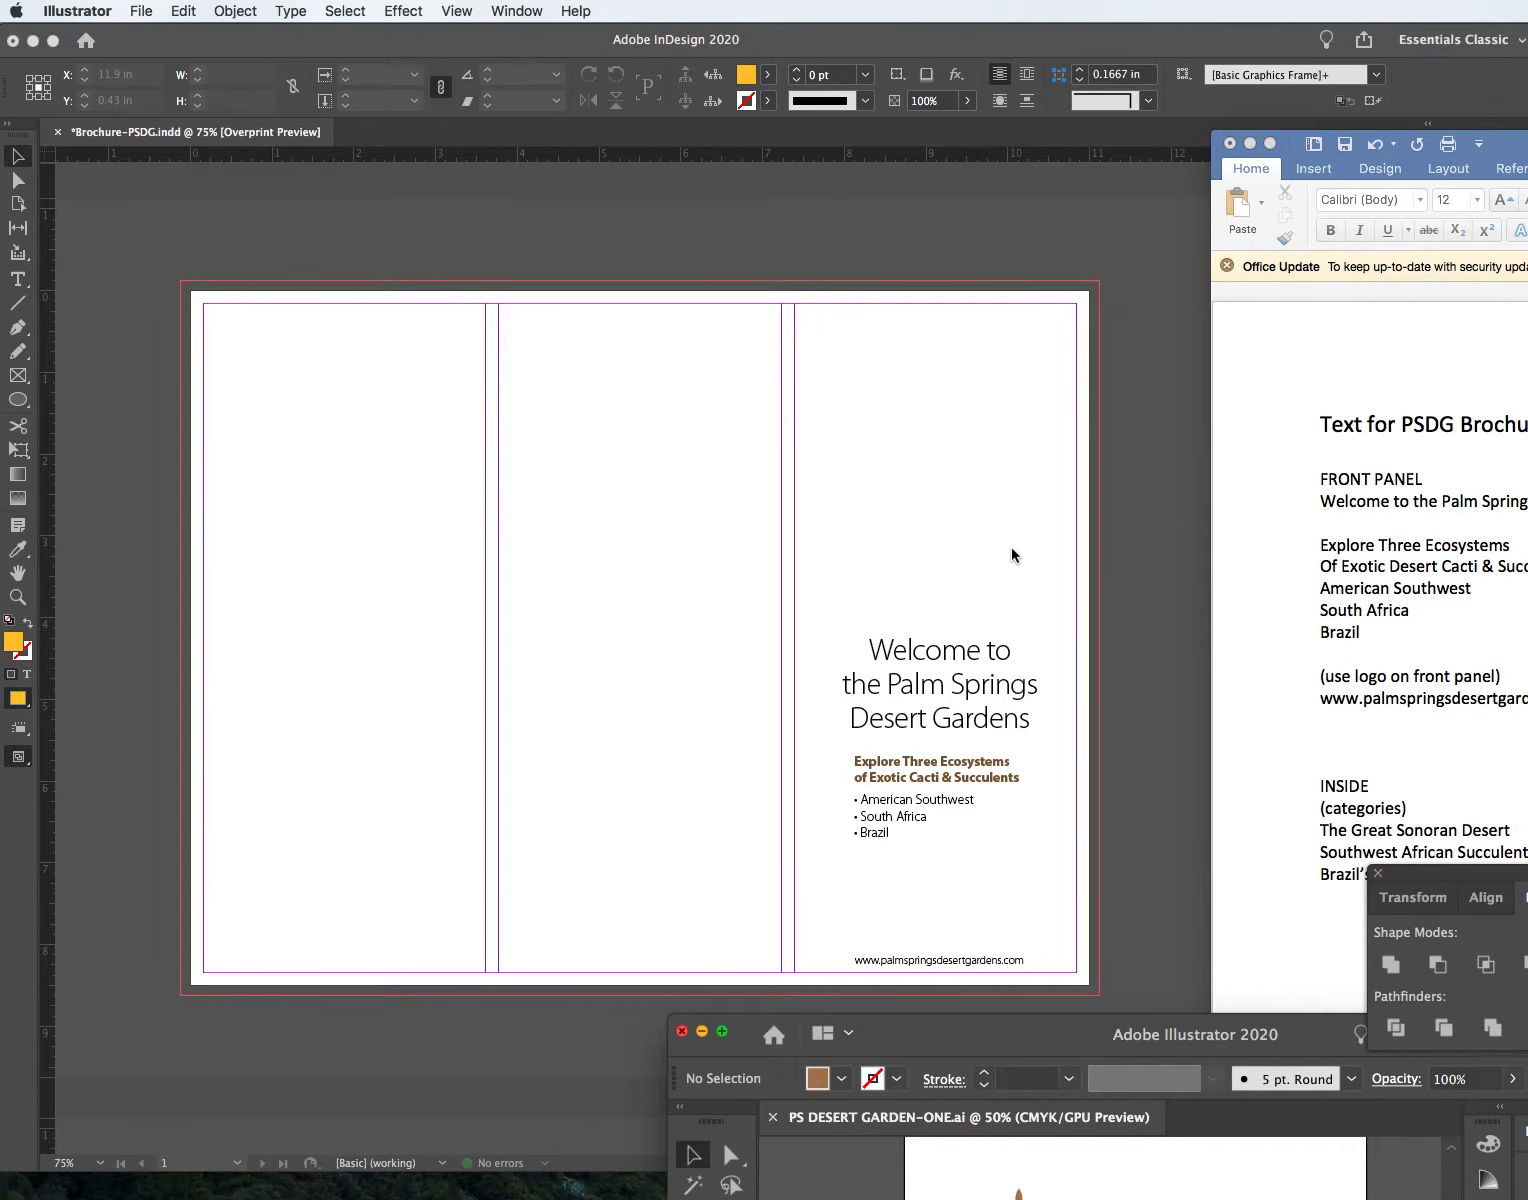
scroll(1011, 546, "down", 3)
scroll(1011, 546, "up", 3)
scroll(935, 519, "down", 1)
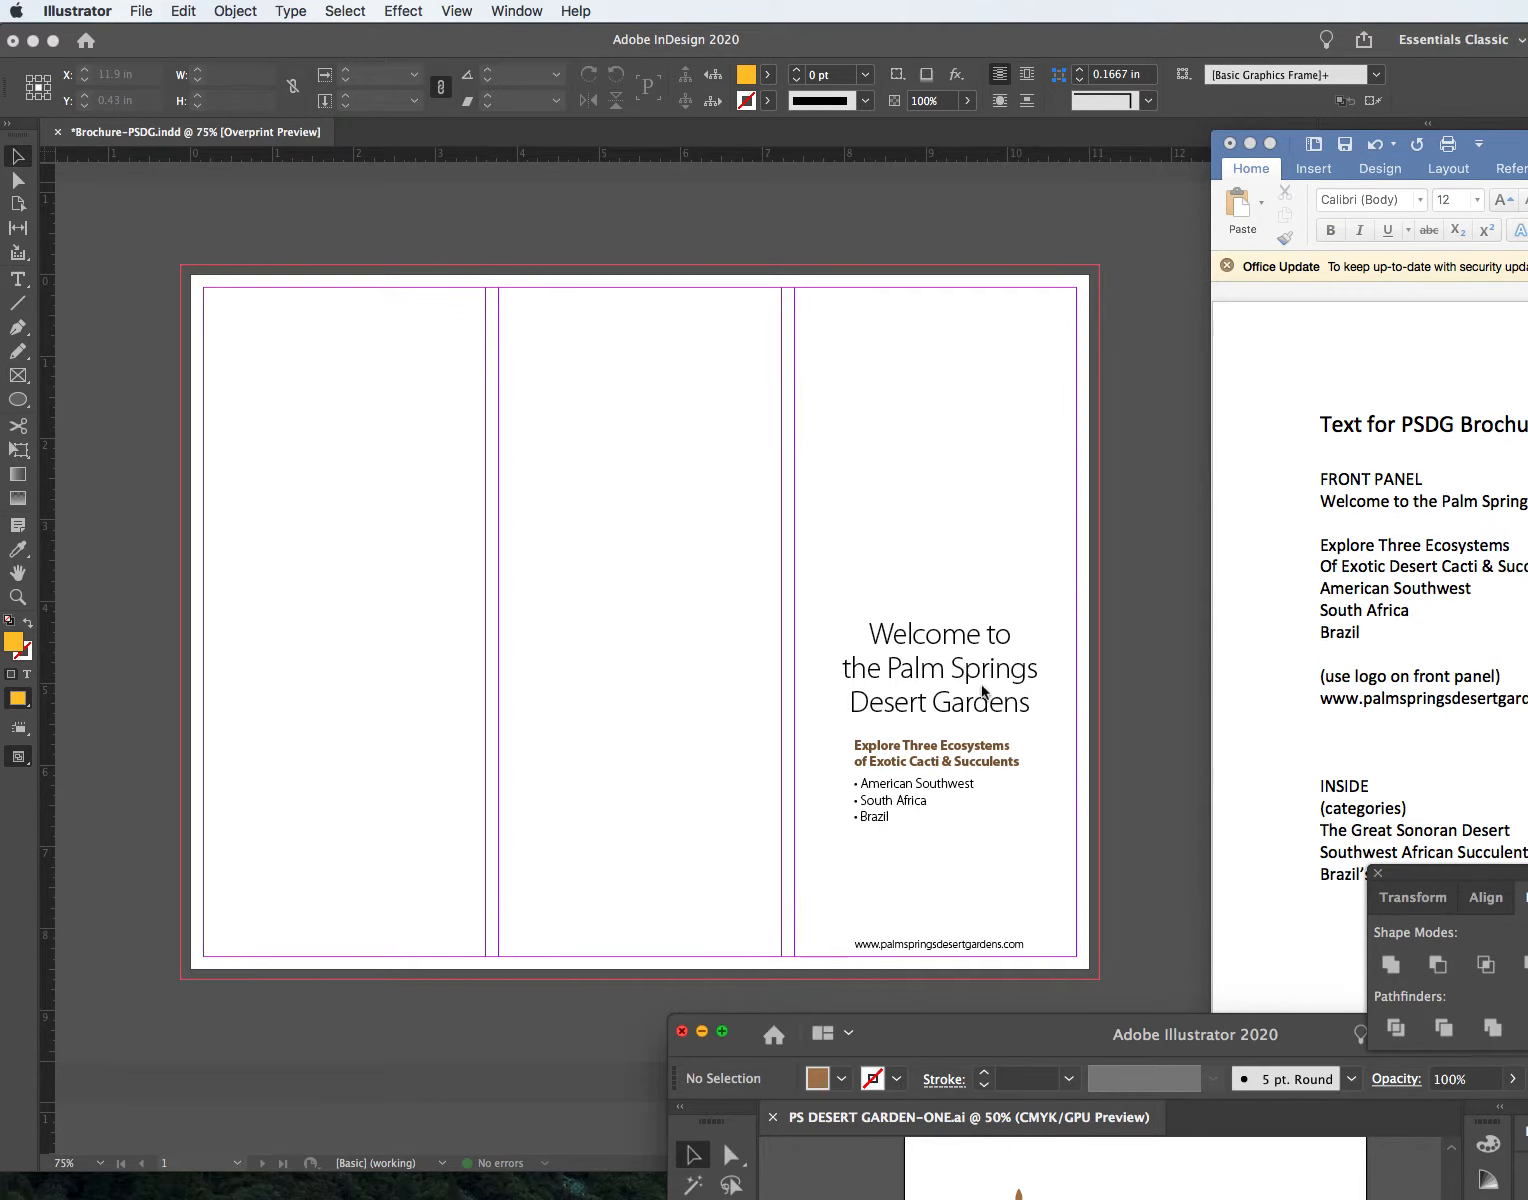
left_click(940, 640)
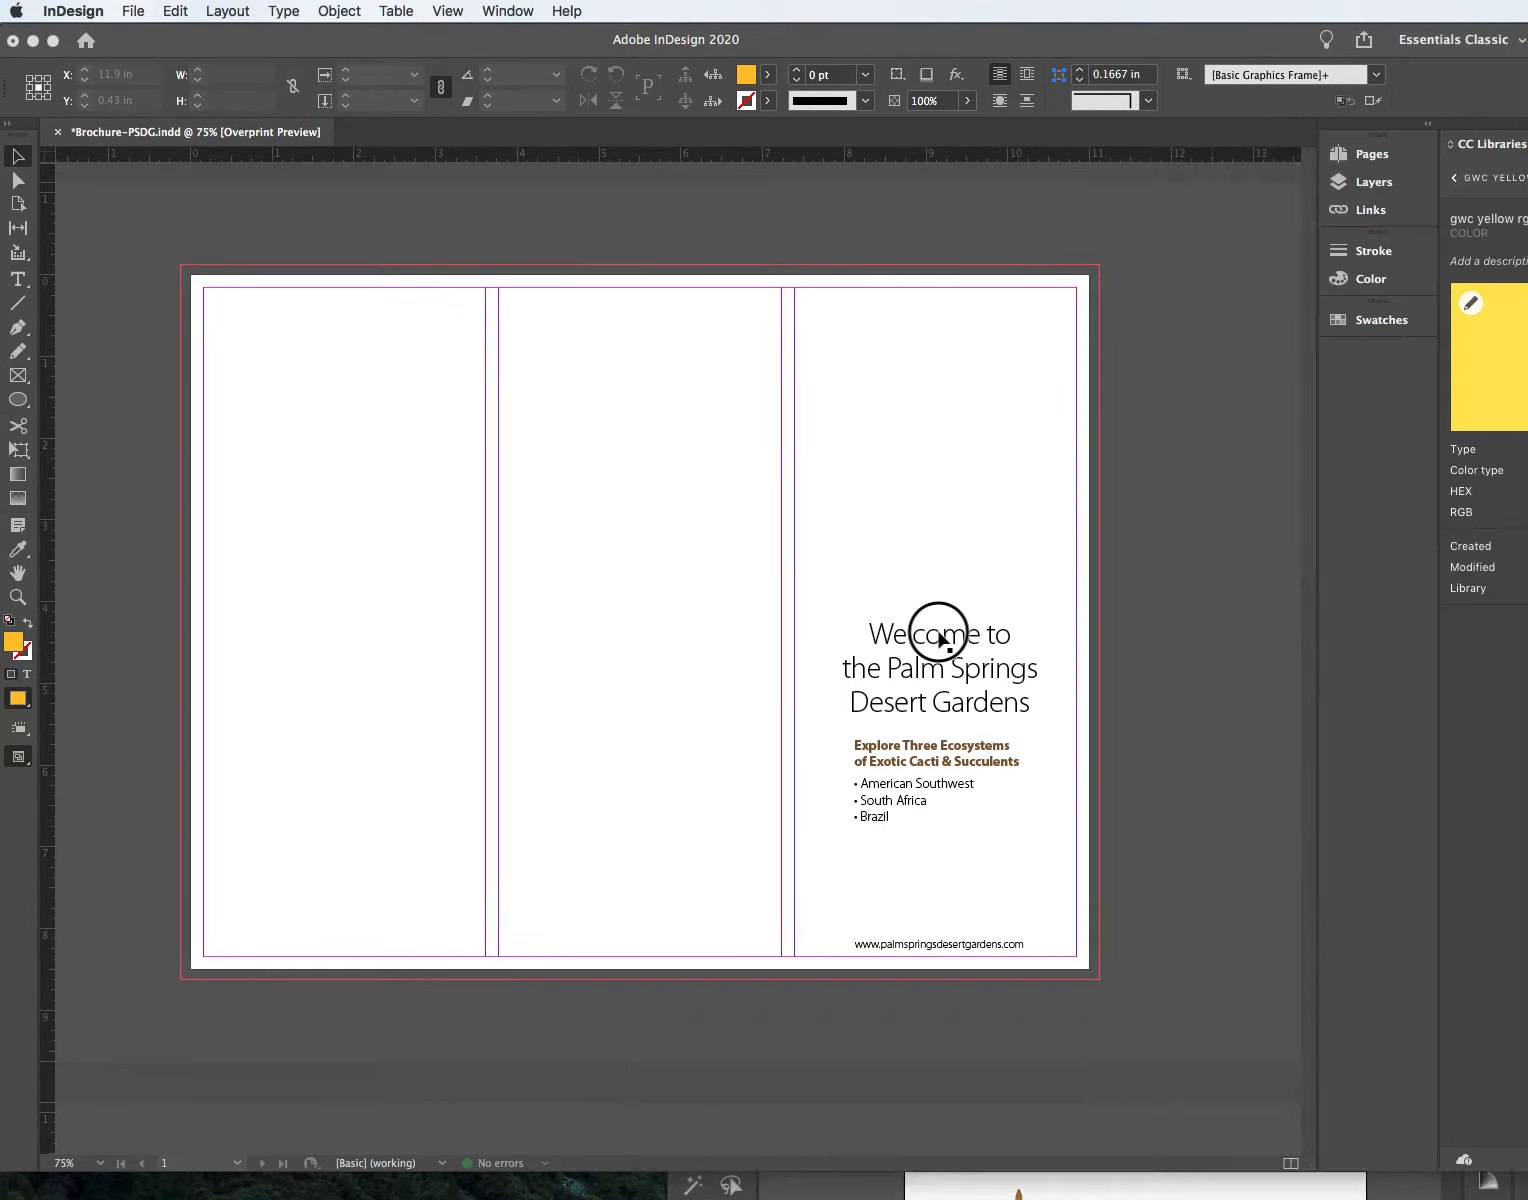
left_click(1016, 1190)
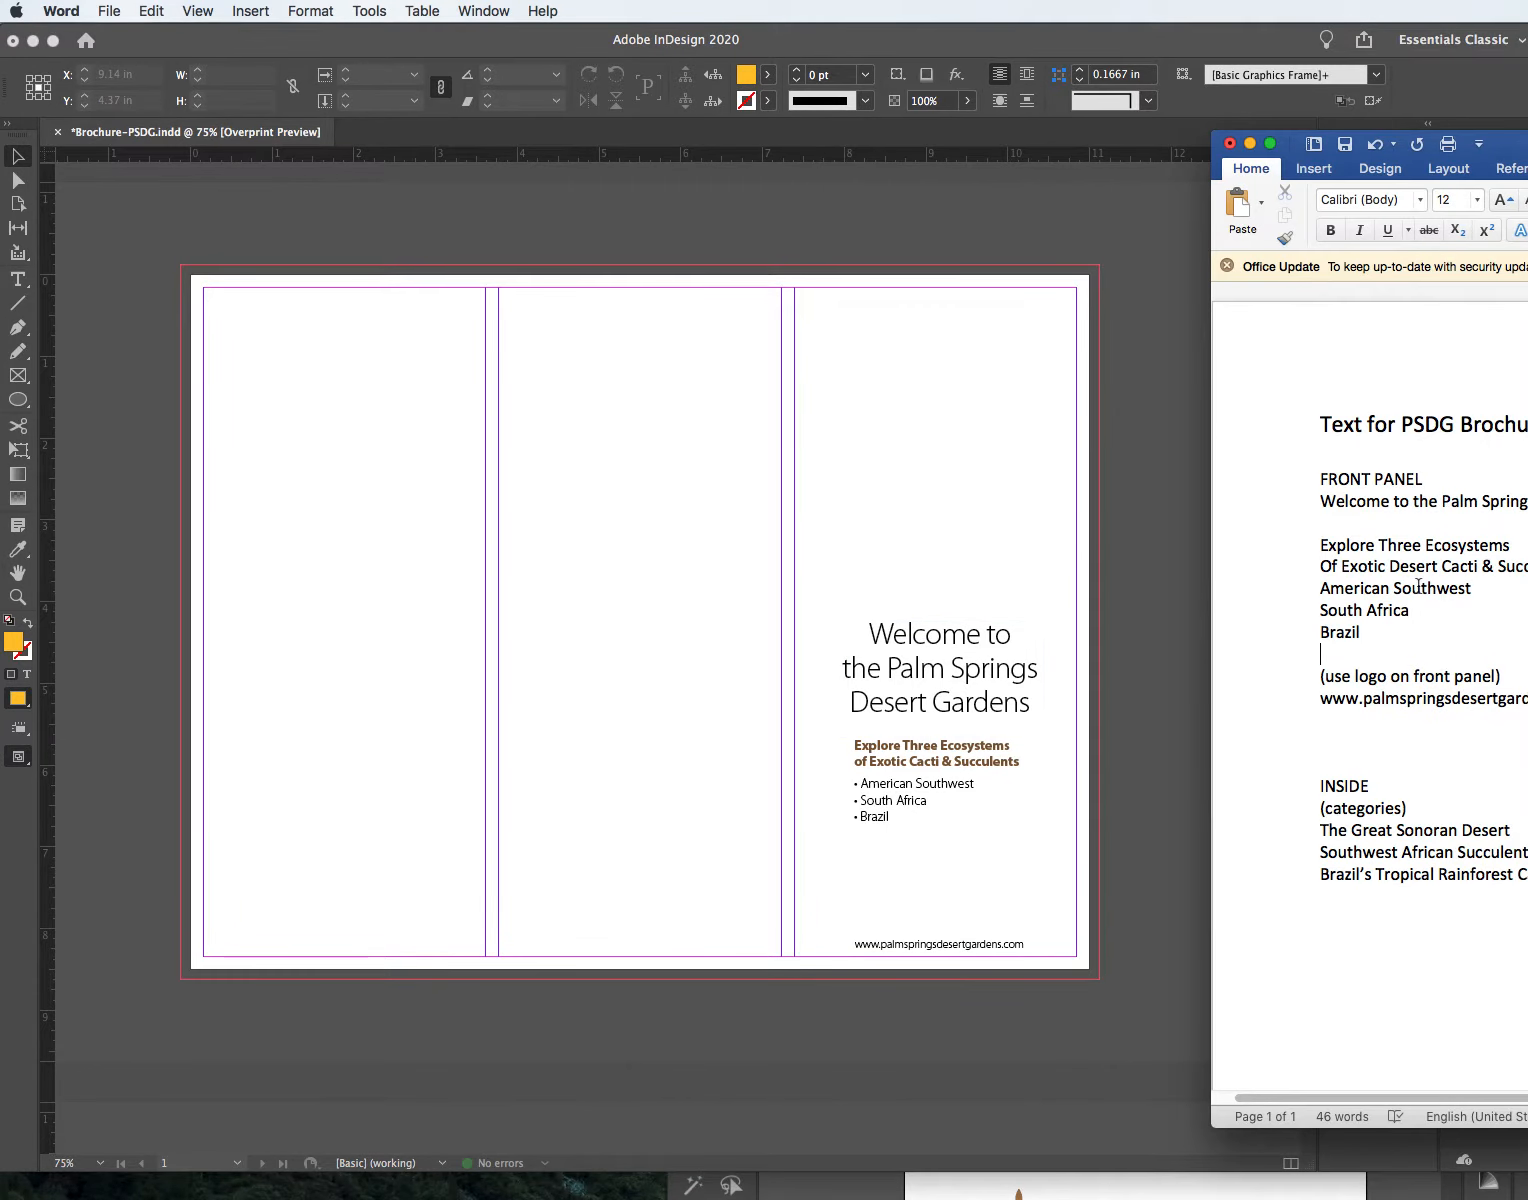
left_click_drag(1306, 505, 1320, 700)
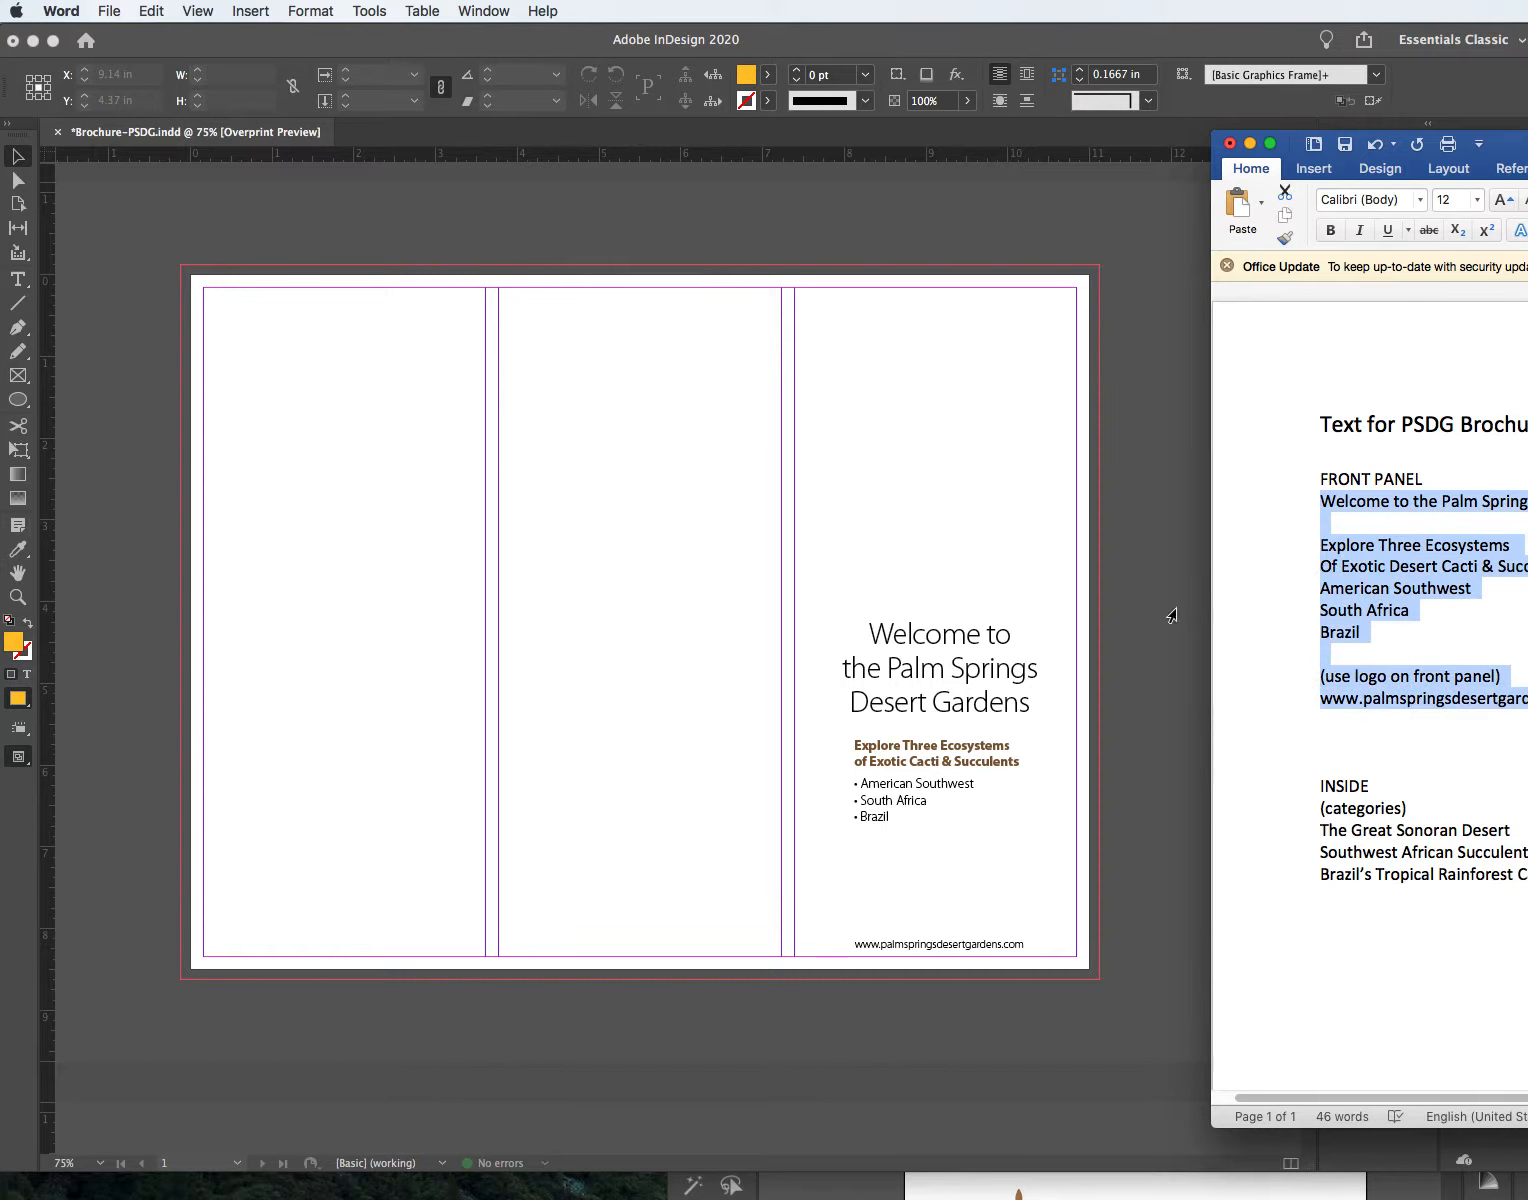
key("super+c")
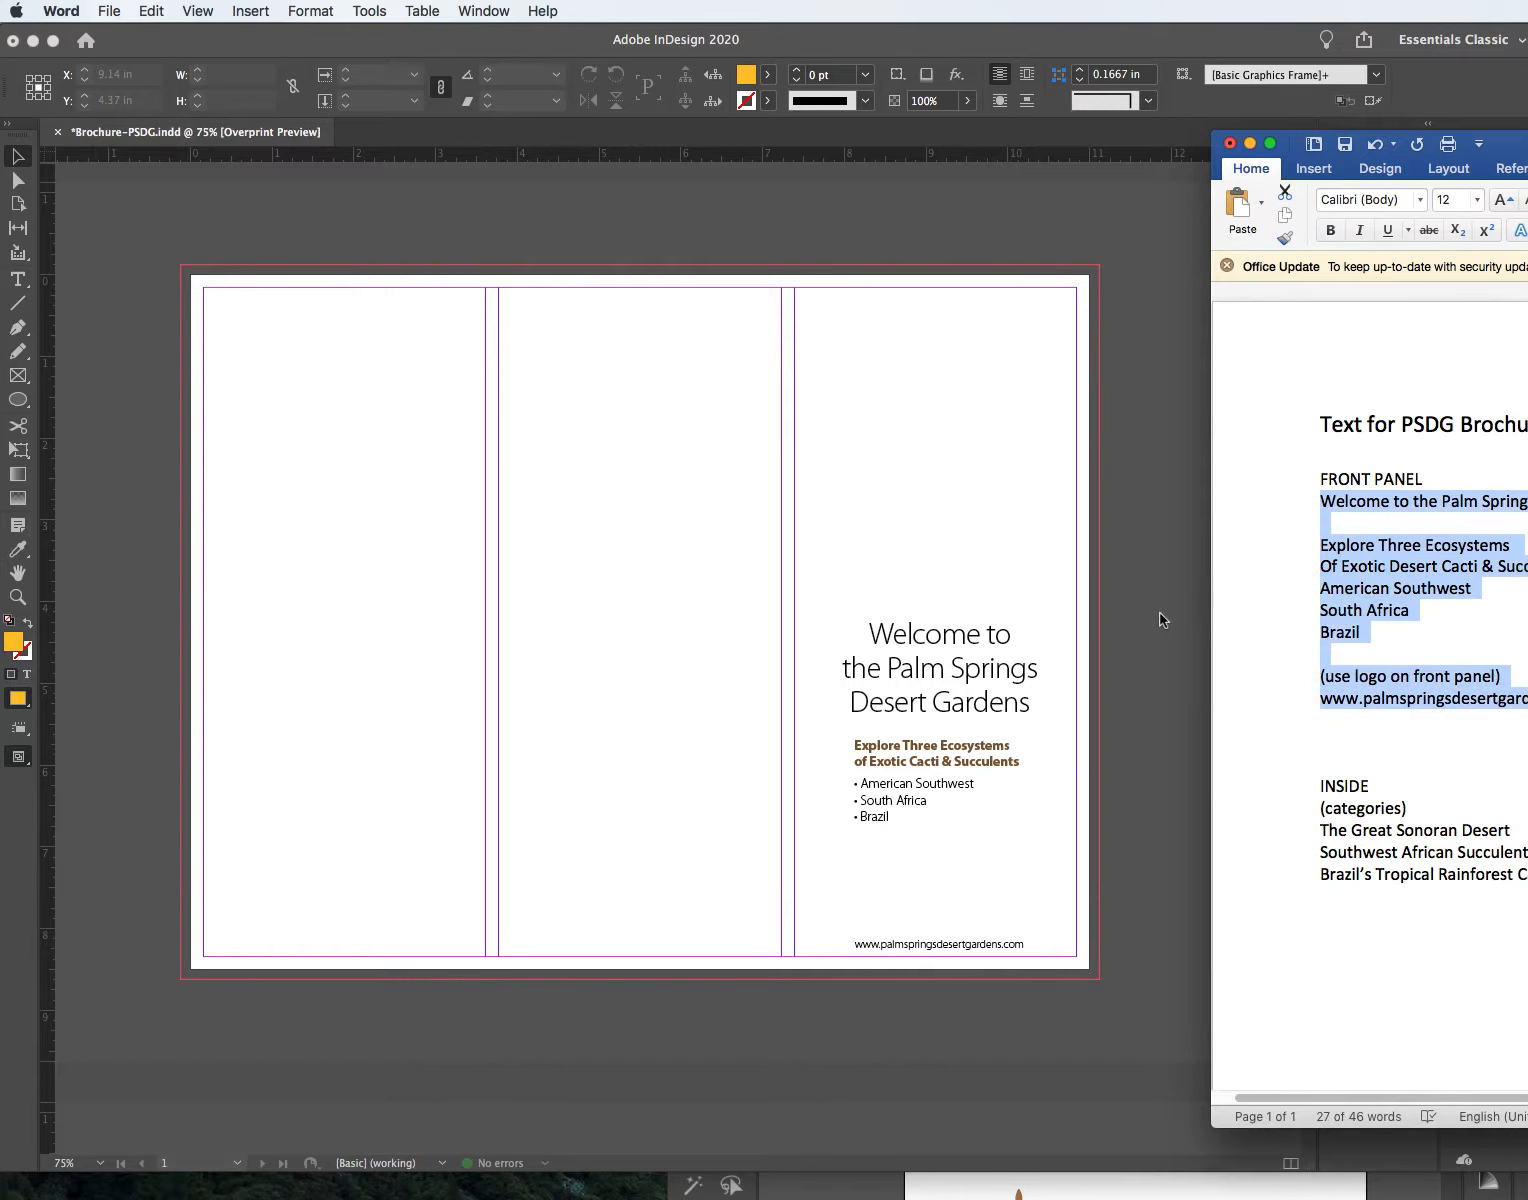
Step: Switch to InDesign, paste the copied text, and place its frame in the upper part of the brochure's right panel
left_click(21, 283)
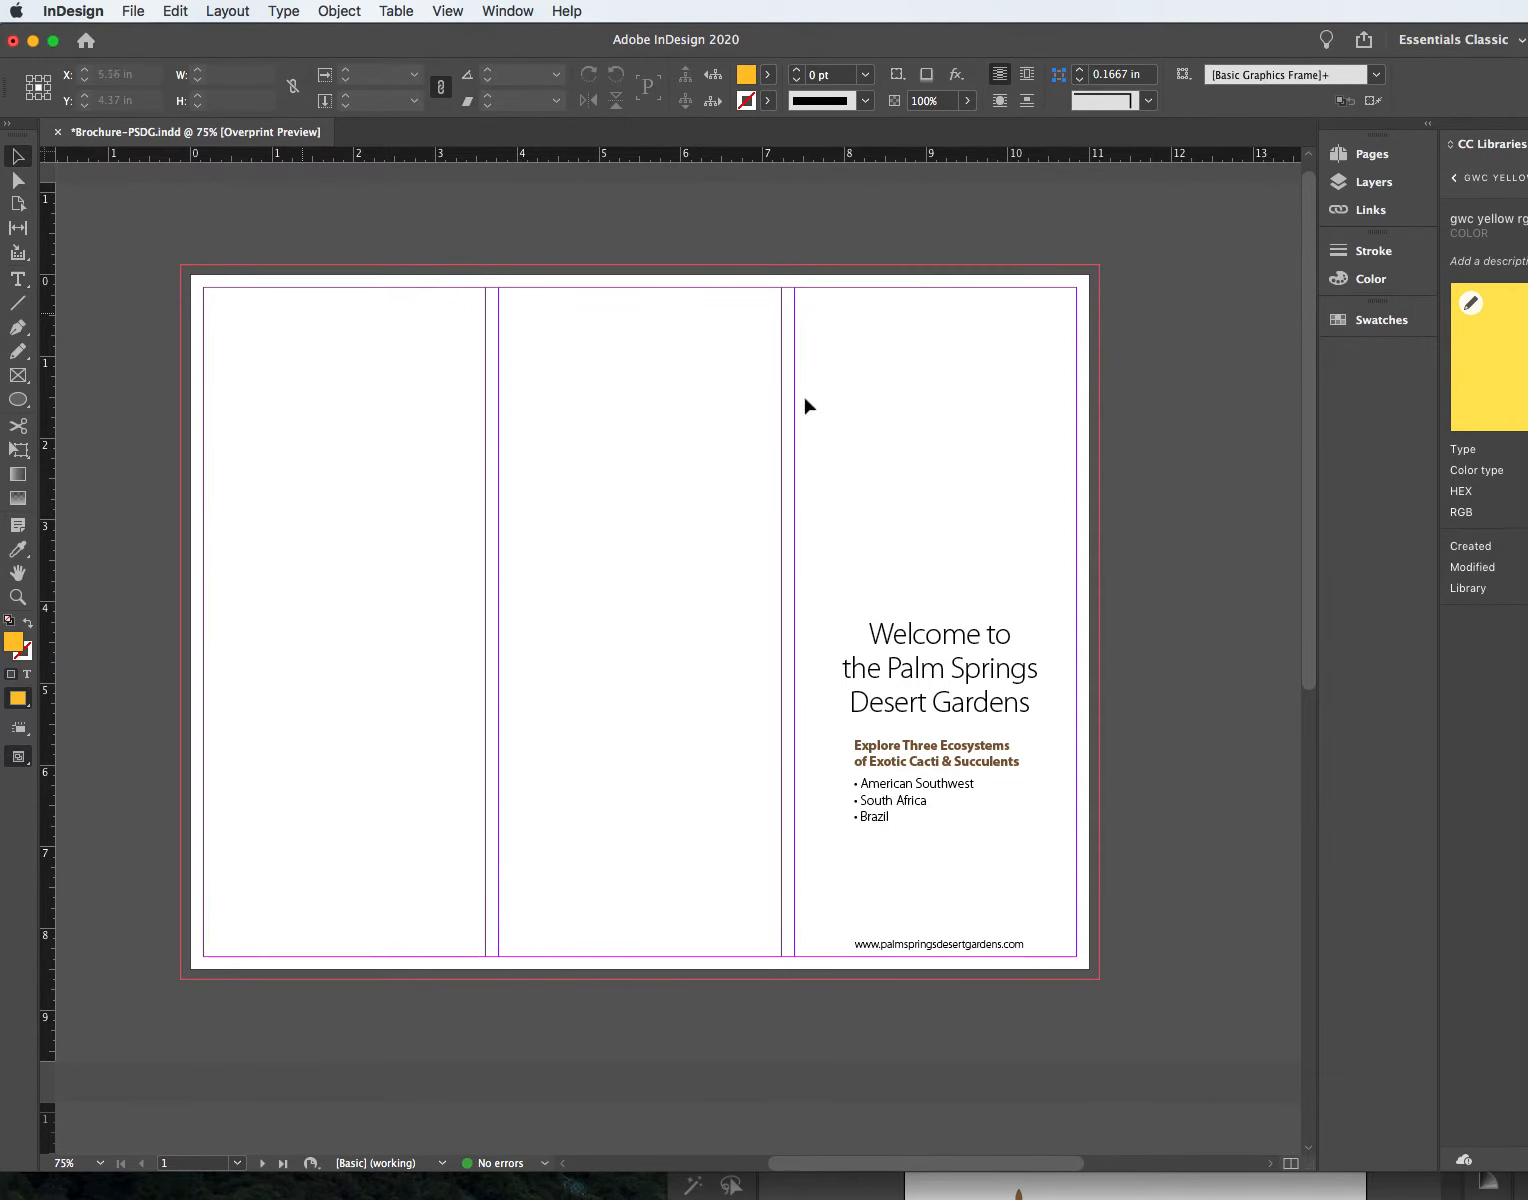
left_click_drag(855, 344, 1050, 567)
key("super+v")
left_click(903, 469)
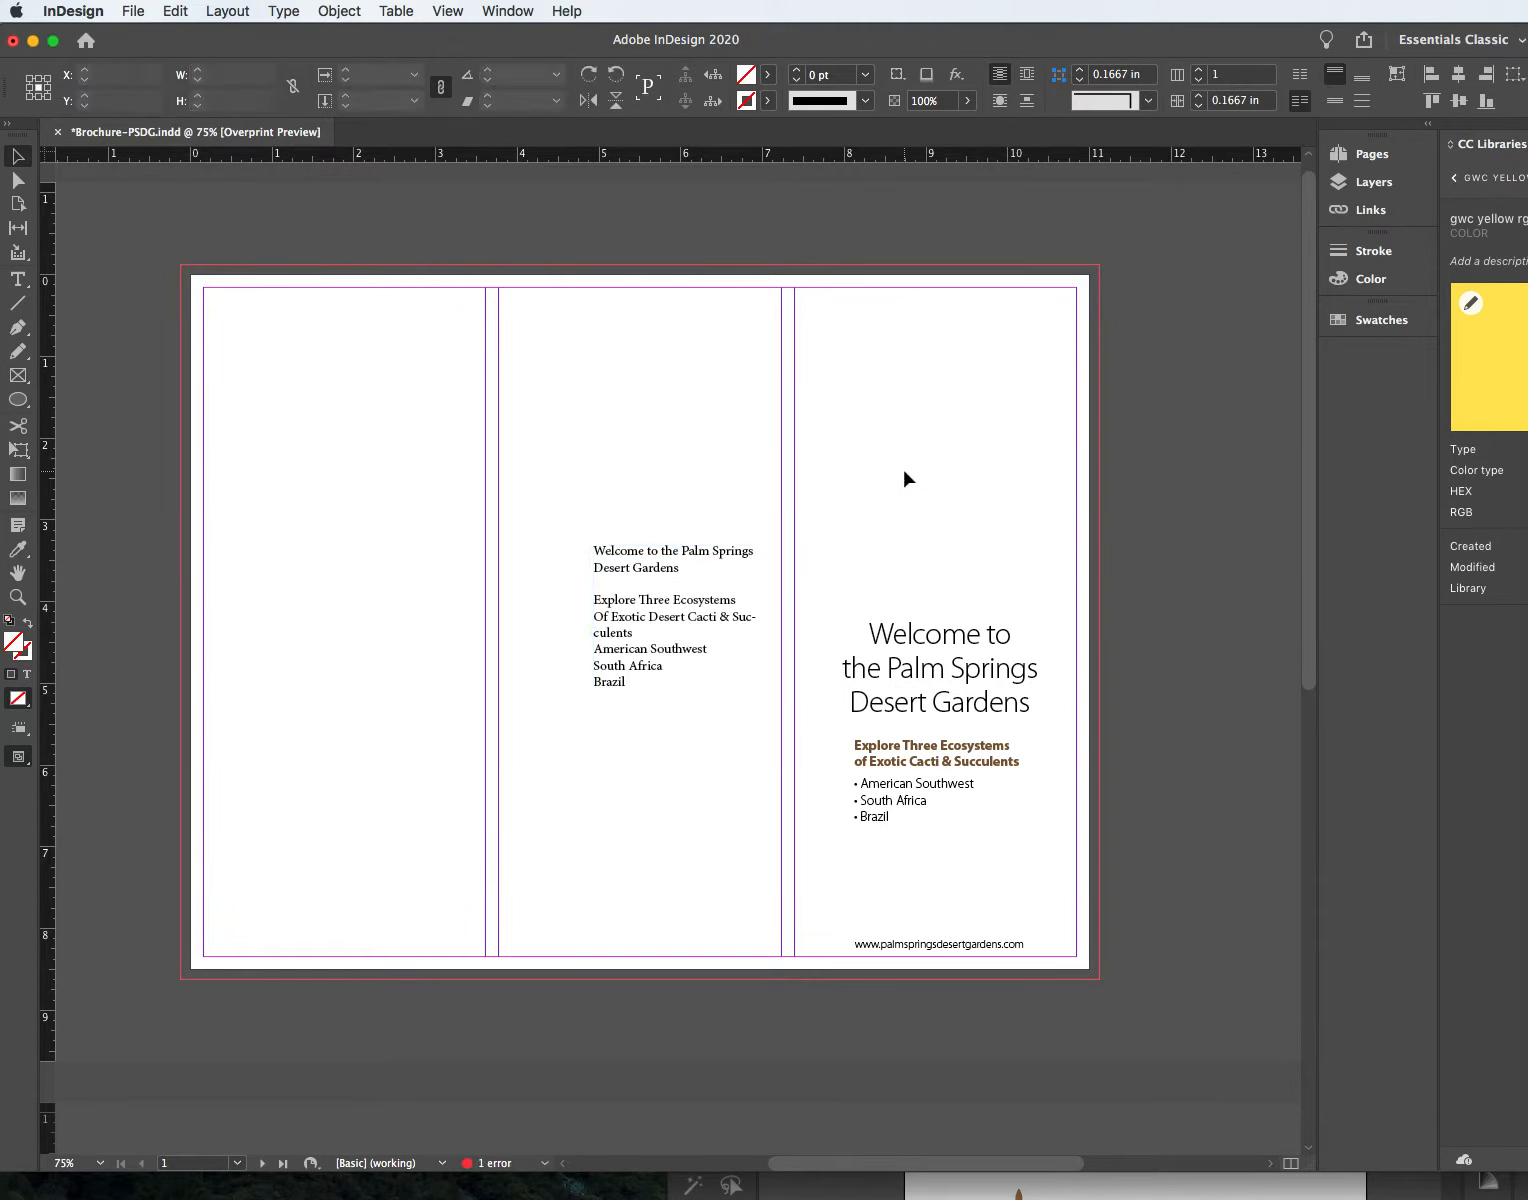
left_click_drag(633, 576, 898, 390)
left_click(989, 345)
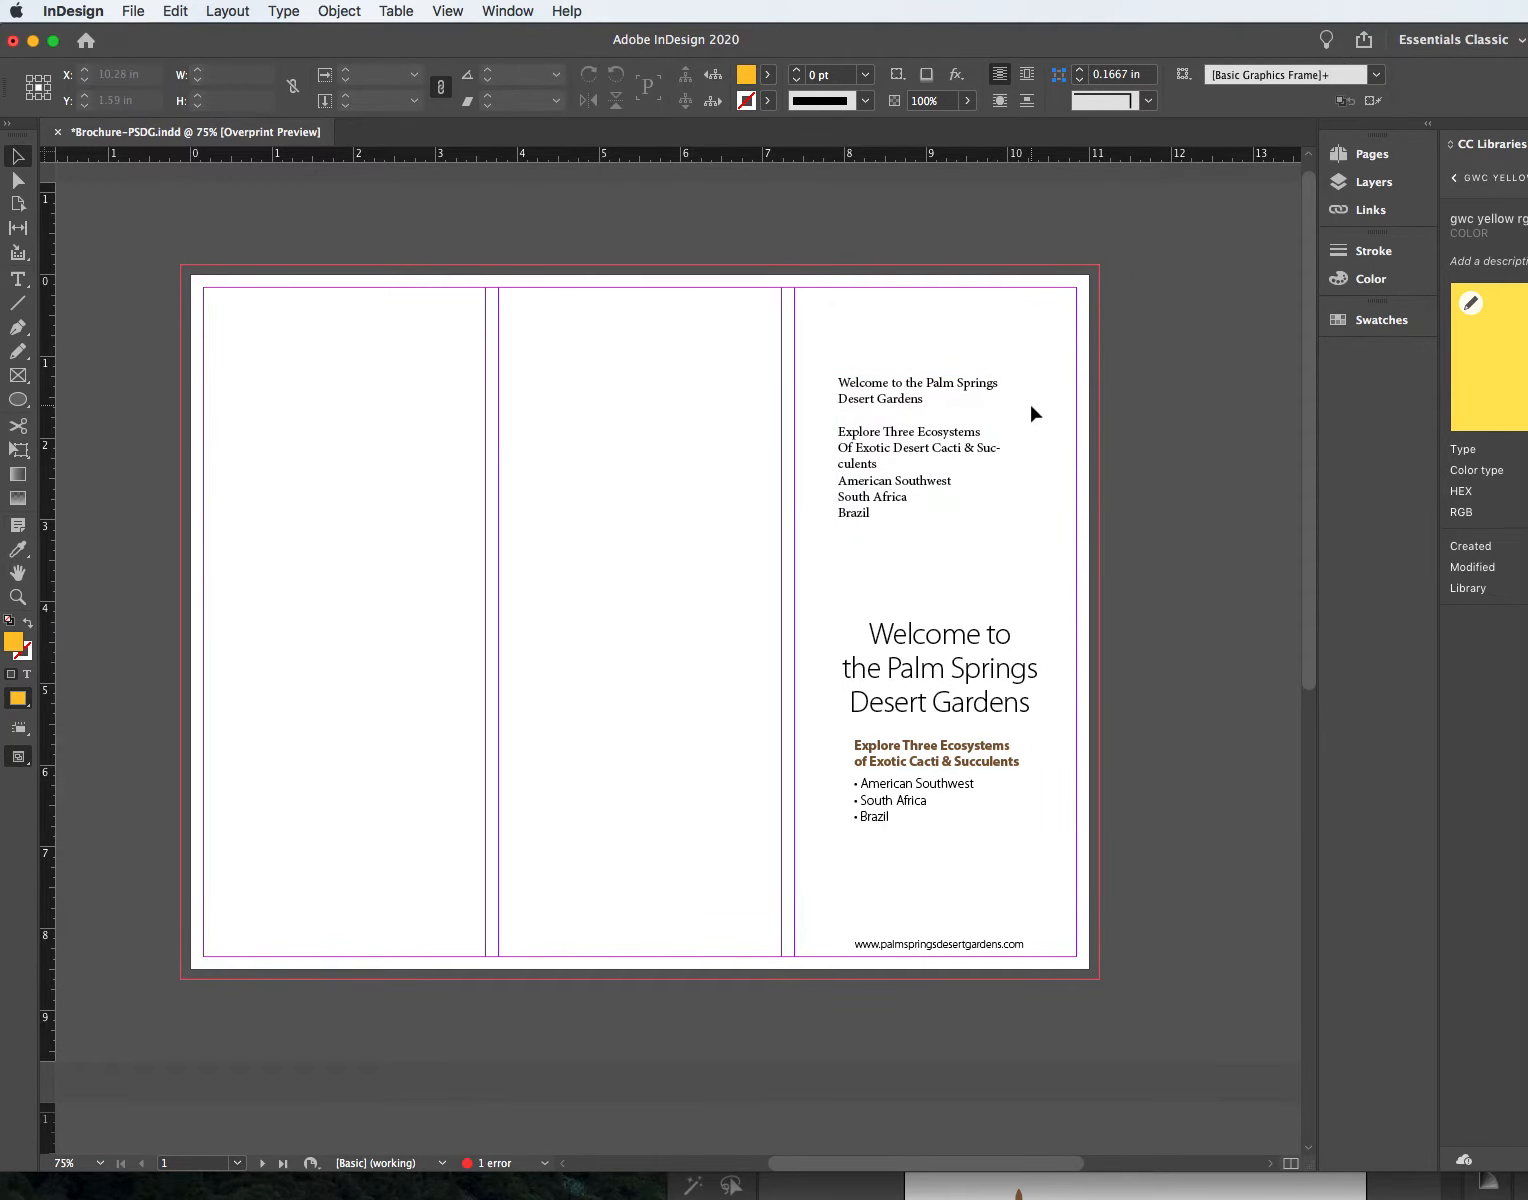
Step: Duplicate the pasted text frame onto the middle panel at about the same height
left_click(868, 472)
left_click_drag(868, 472, 600, 481)
left_click(905, 690)
left_click(929, 775)
left_click(926, 731)
left_click(722, 520)
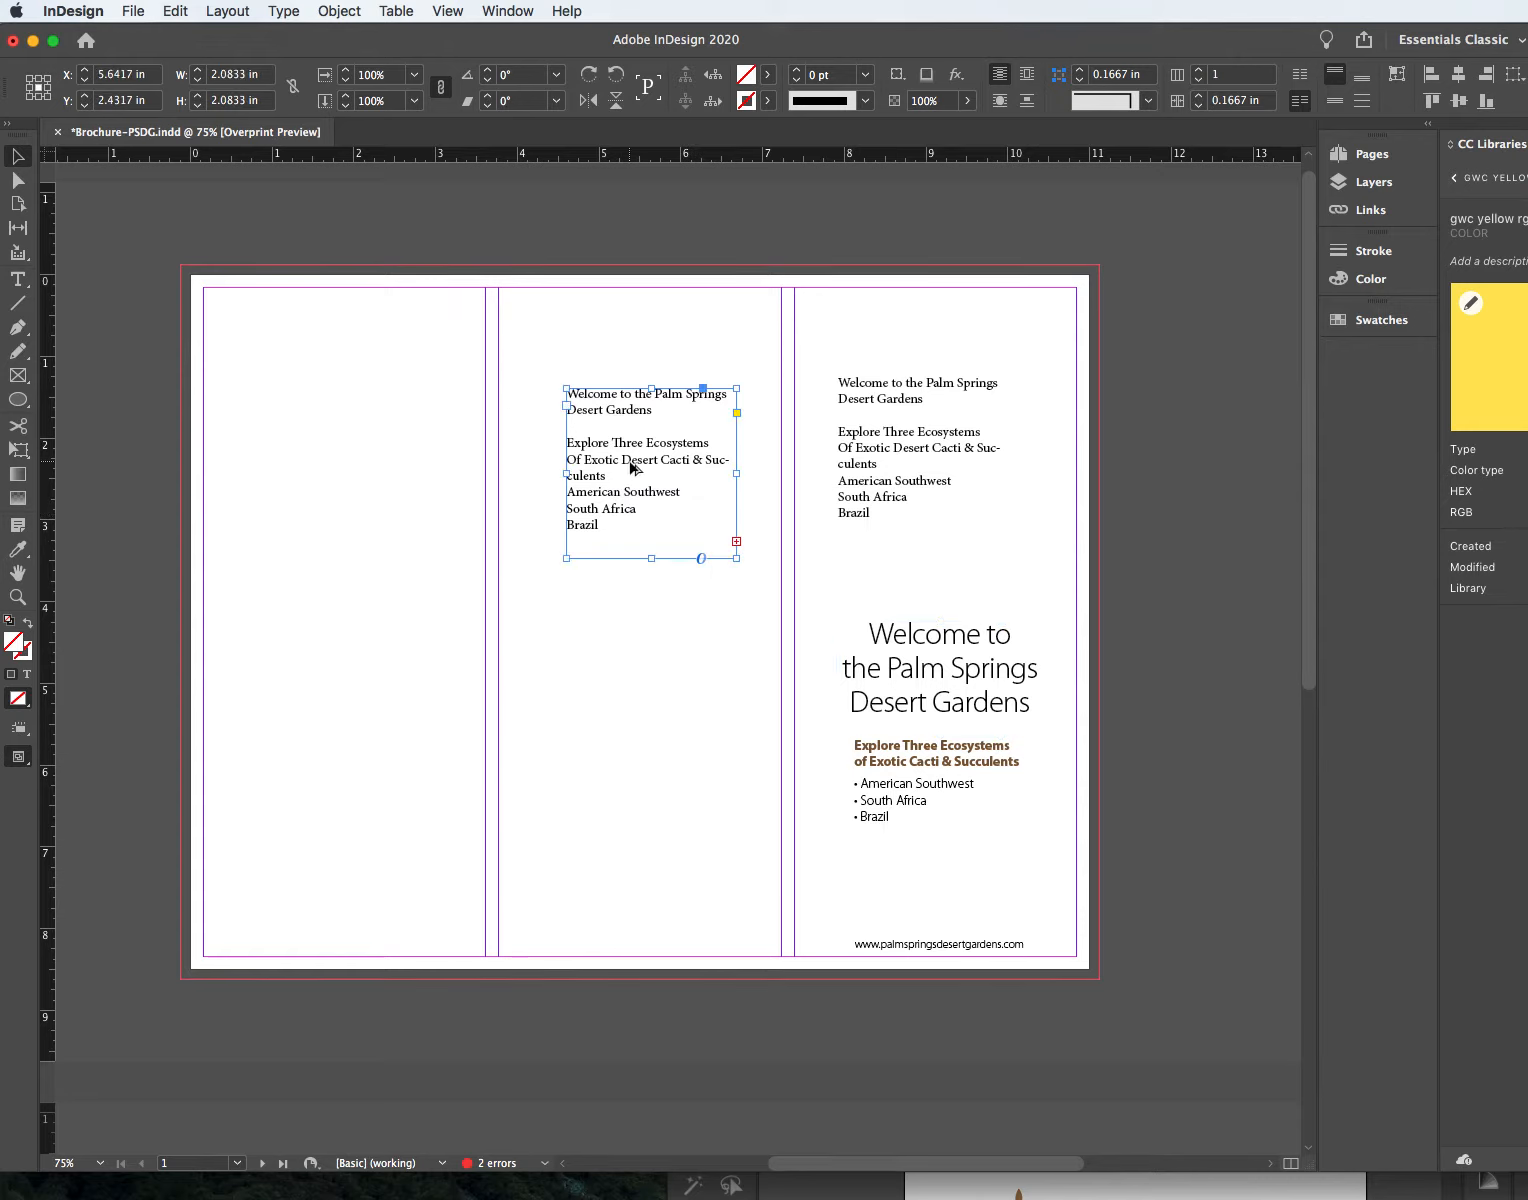
left_click(901, 421)
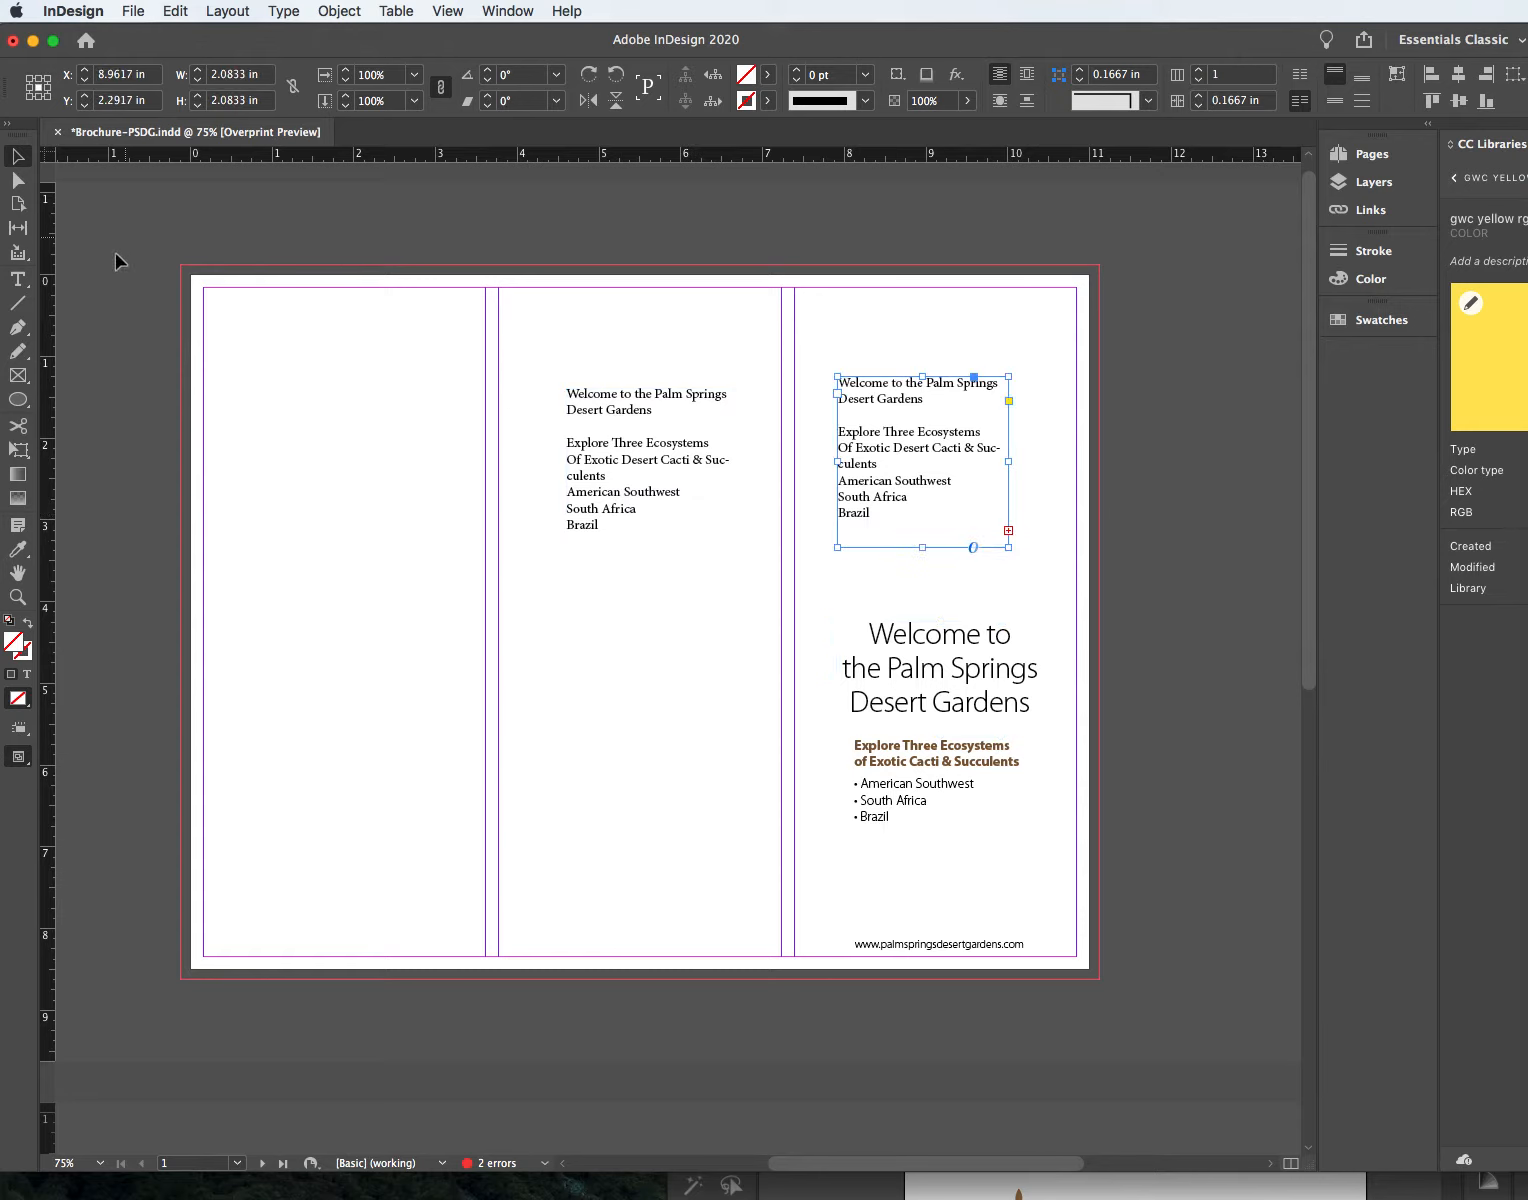
Step: Remove the line "Welcome to the Palm Springs Desert Gardens" and the blank line below it from the middle panel's text frame
left_click(18, 280)
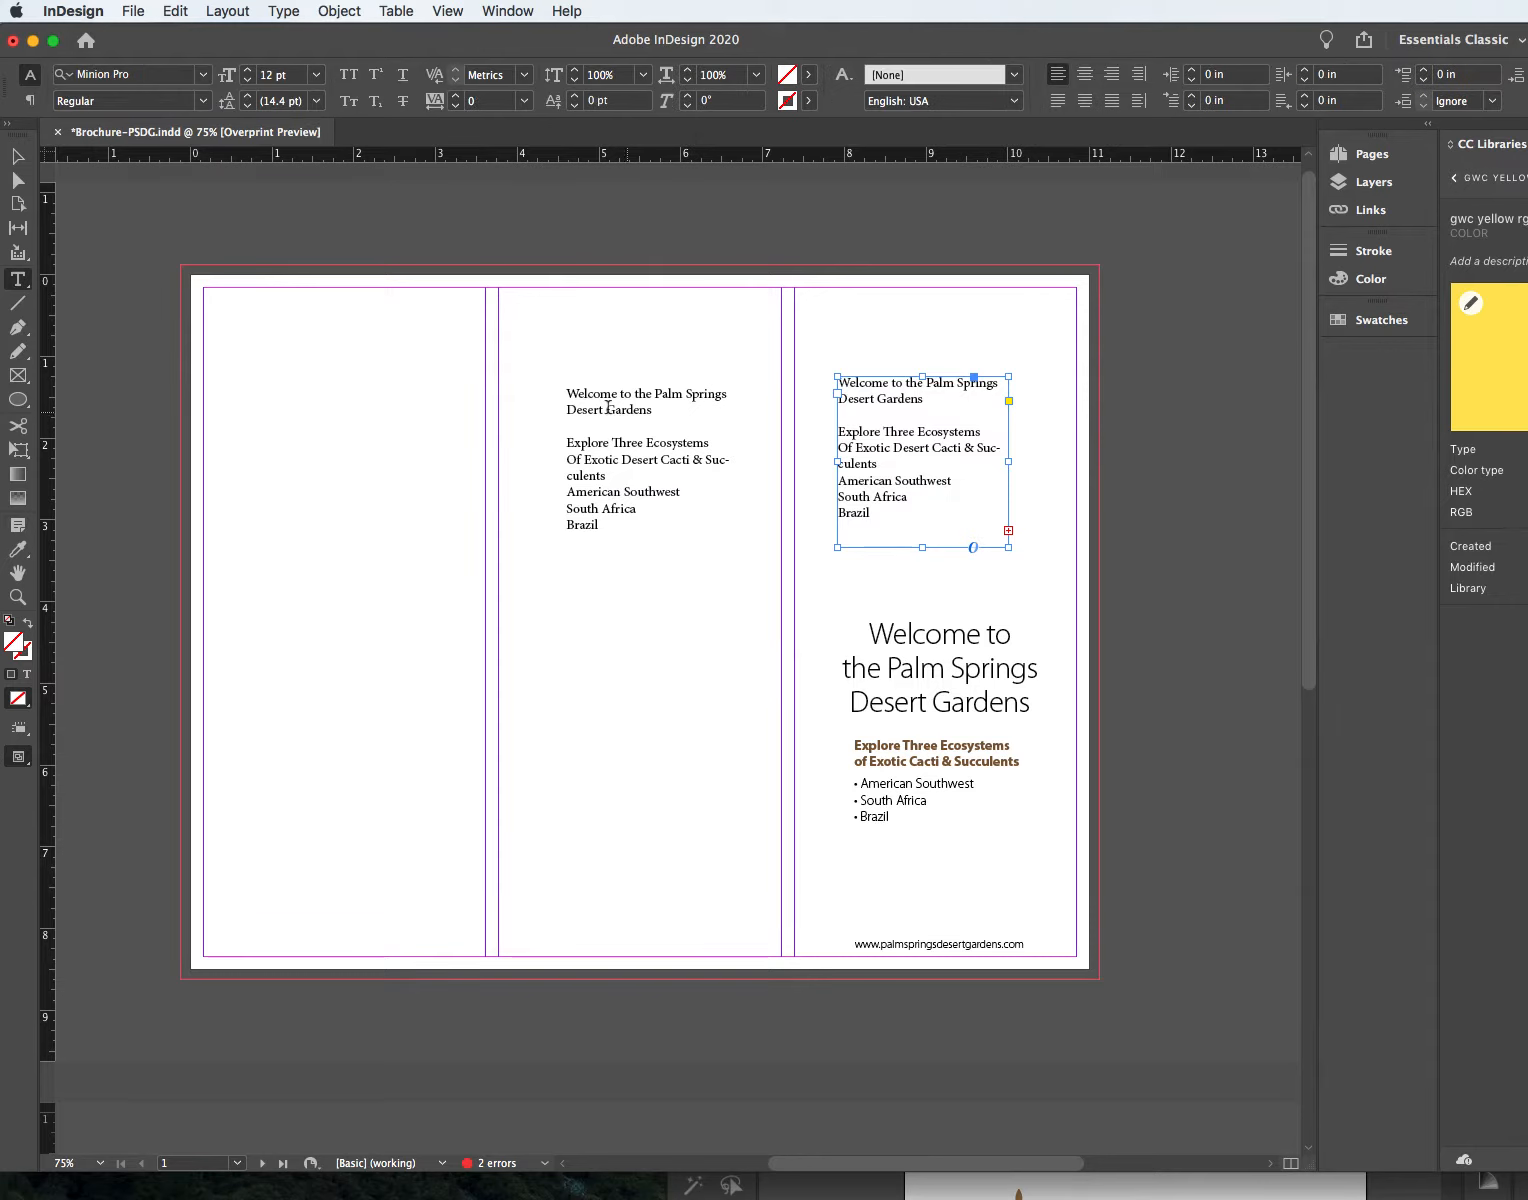
left_click_drag(572, 397, 572, 440)
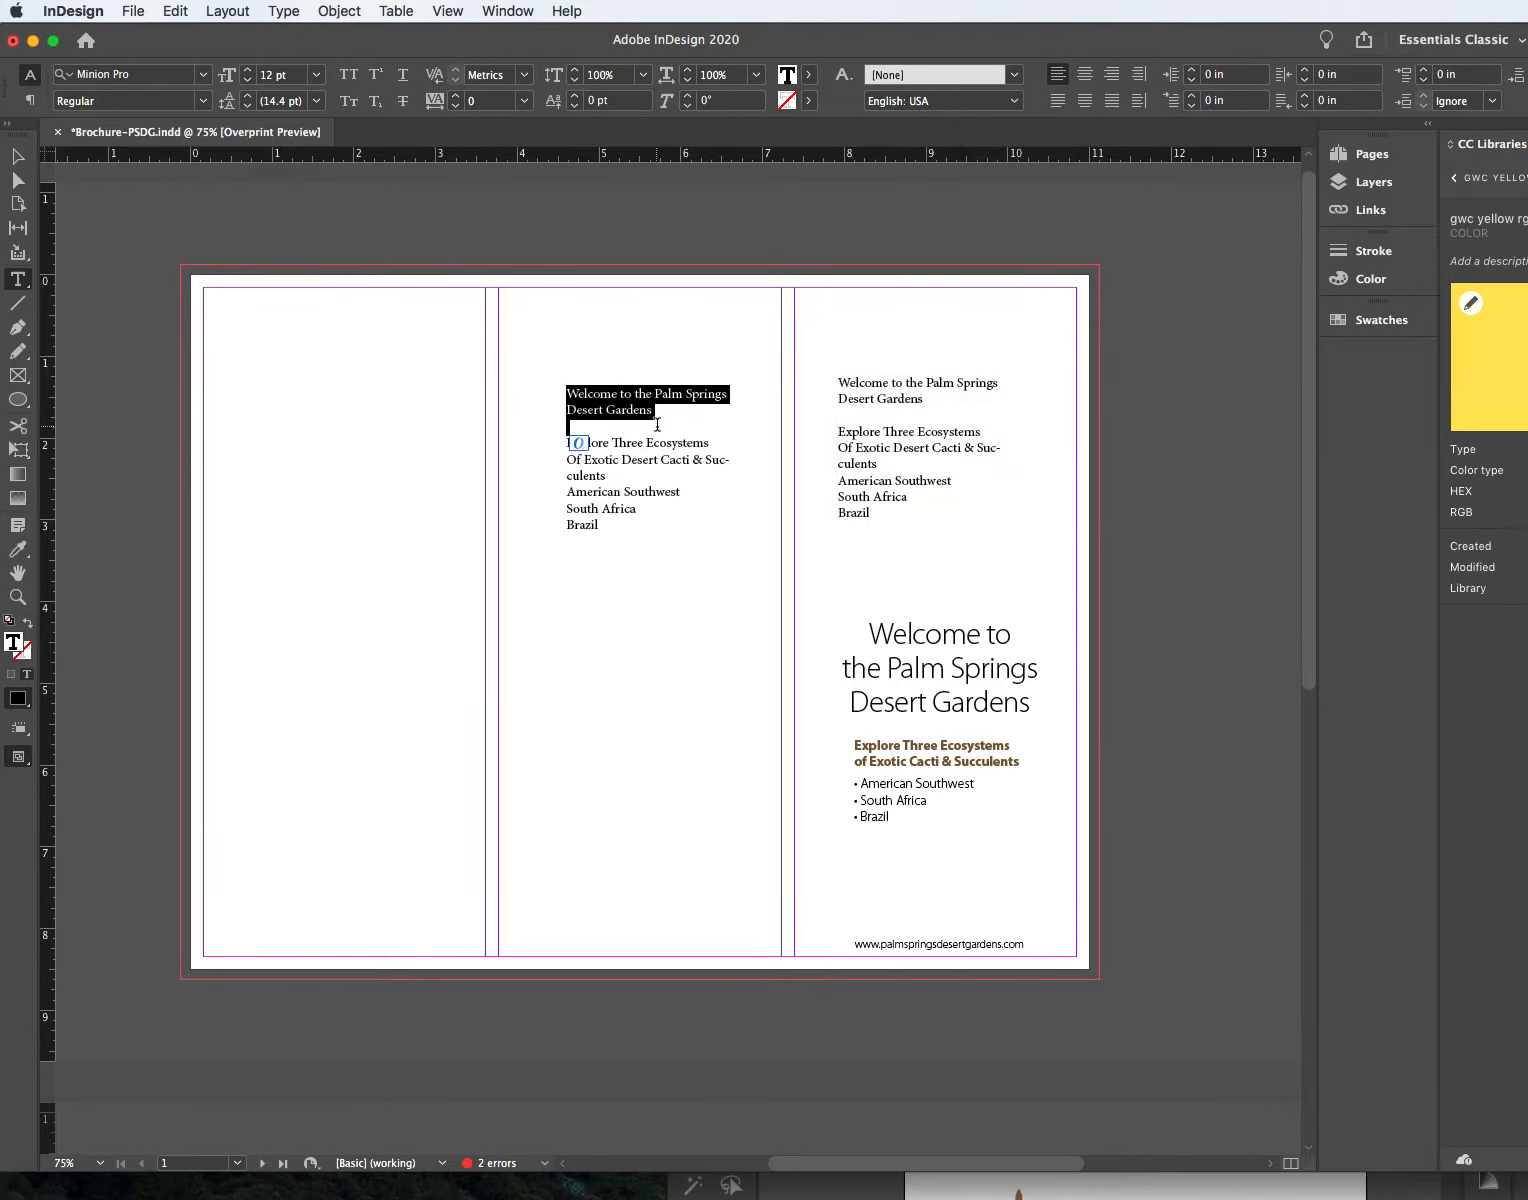
key("super+x")
key("shift+super+a")
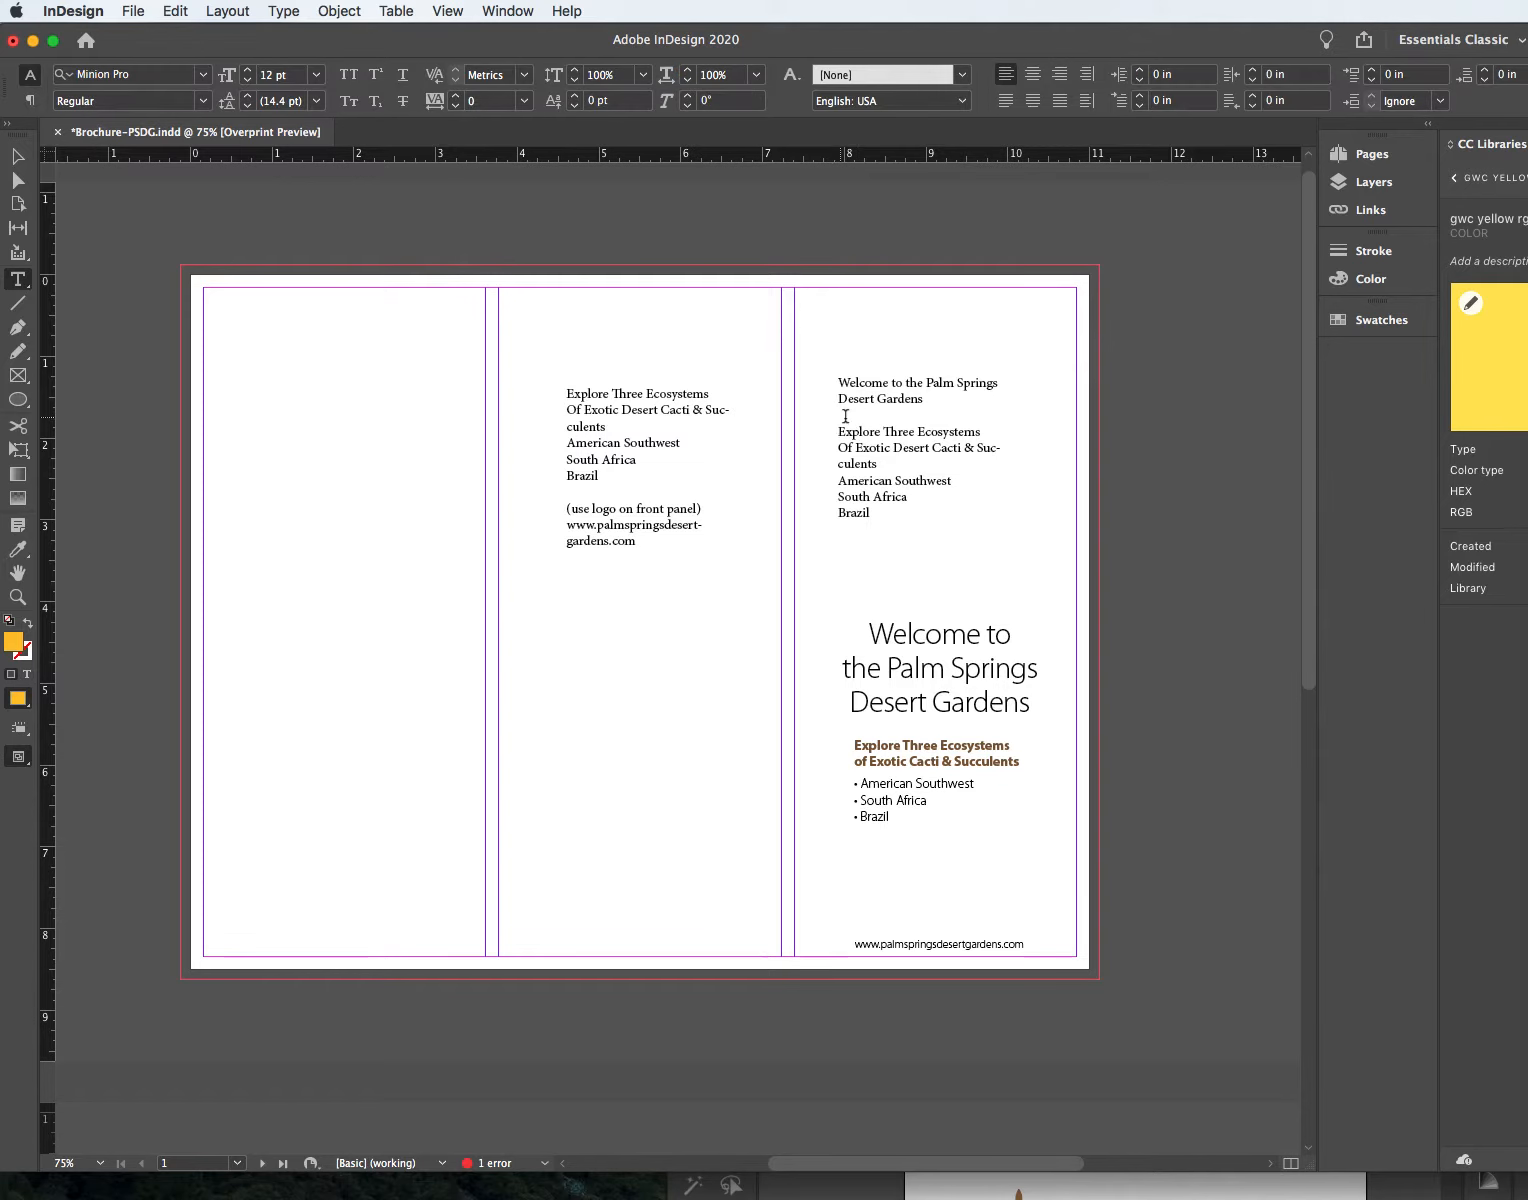
Step: Delete everything except "Welcome to the Palm Springs Desert Gardens" from the plain text frame in the right panel
left_click_drag(840, 419, 870, 546)
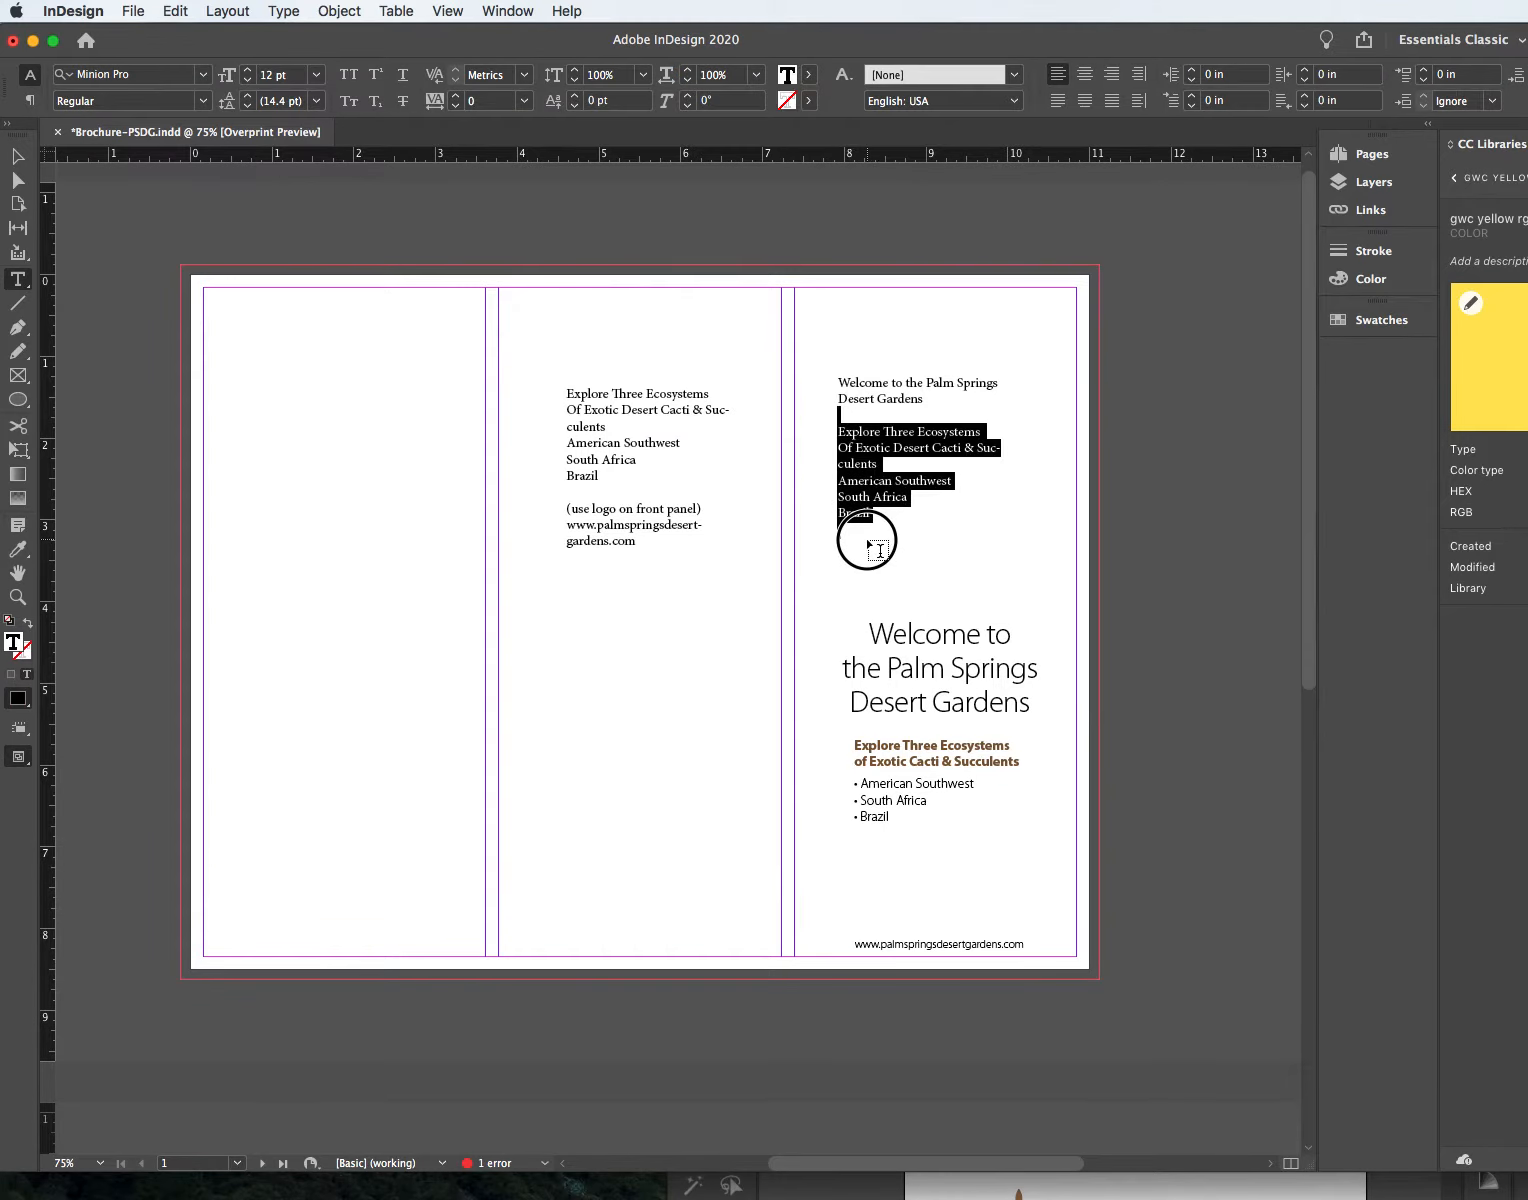
key("super+v")
left_click_drag(922, 447, 873, 425)
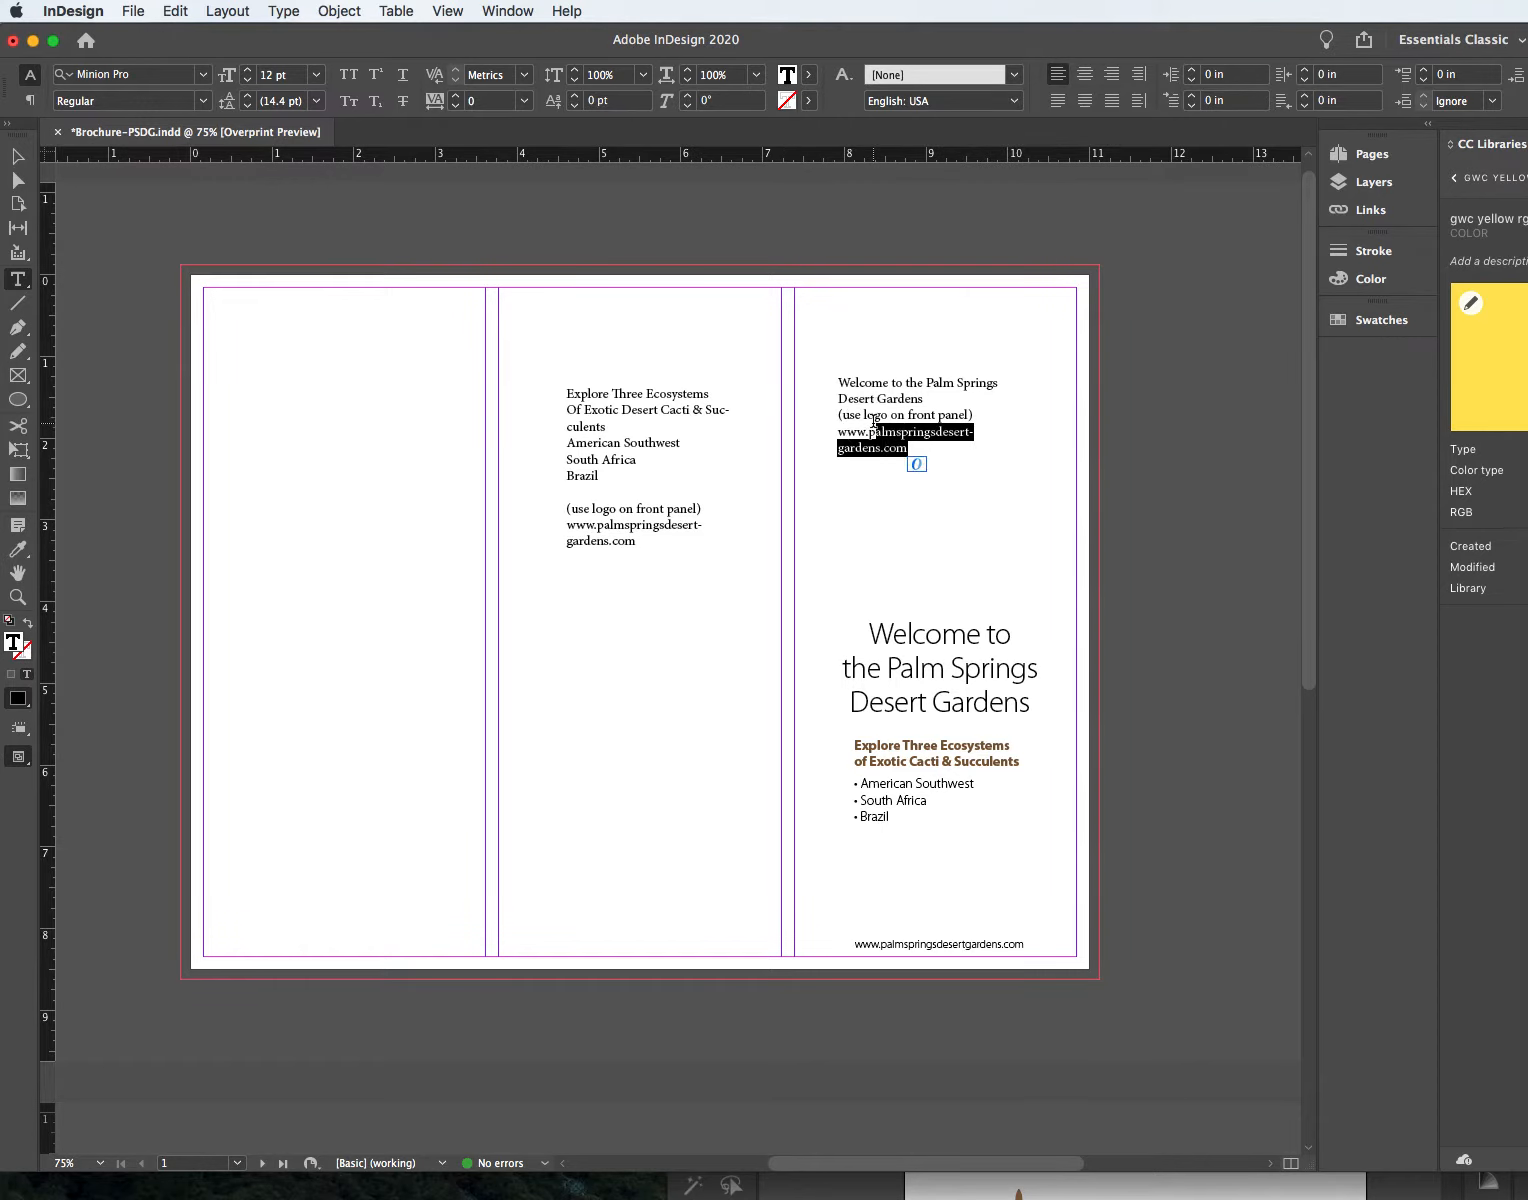
left_click(910, 455)
left_click_drag(993, 414, 806, 419)
left_click(906, 446)
key("BackSpace")
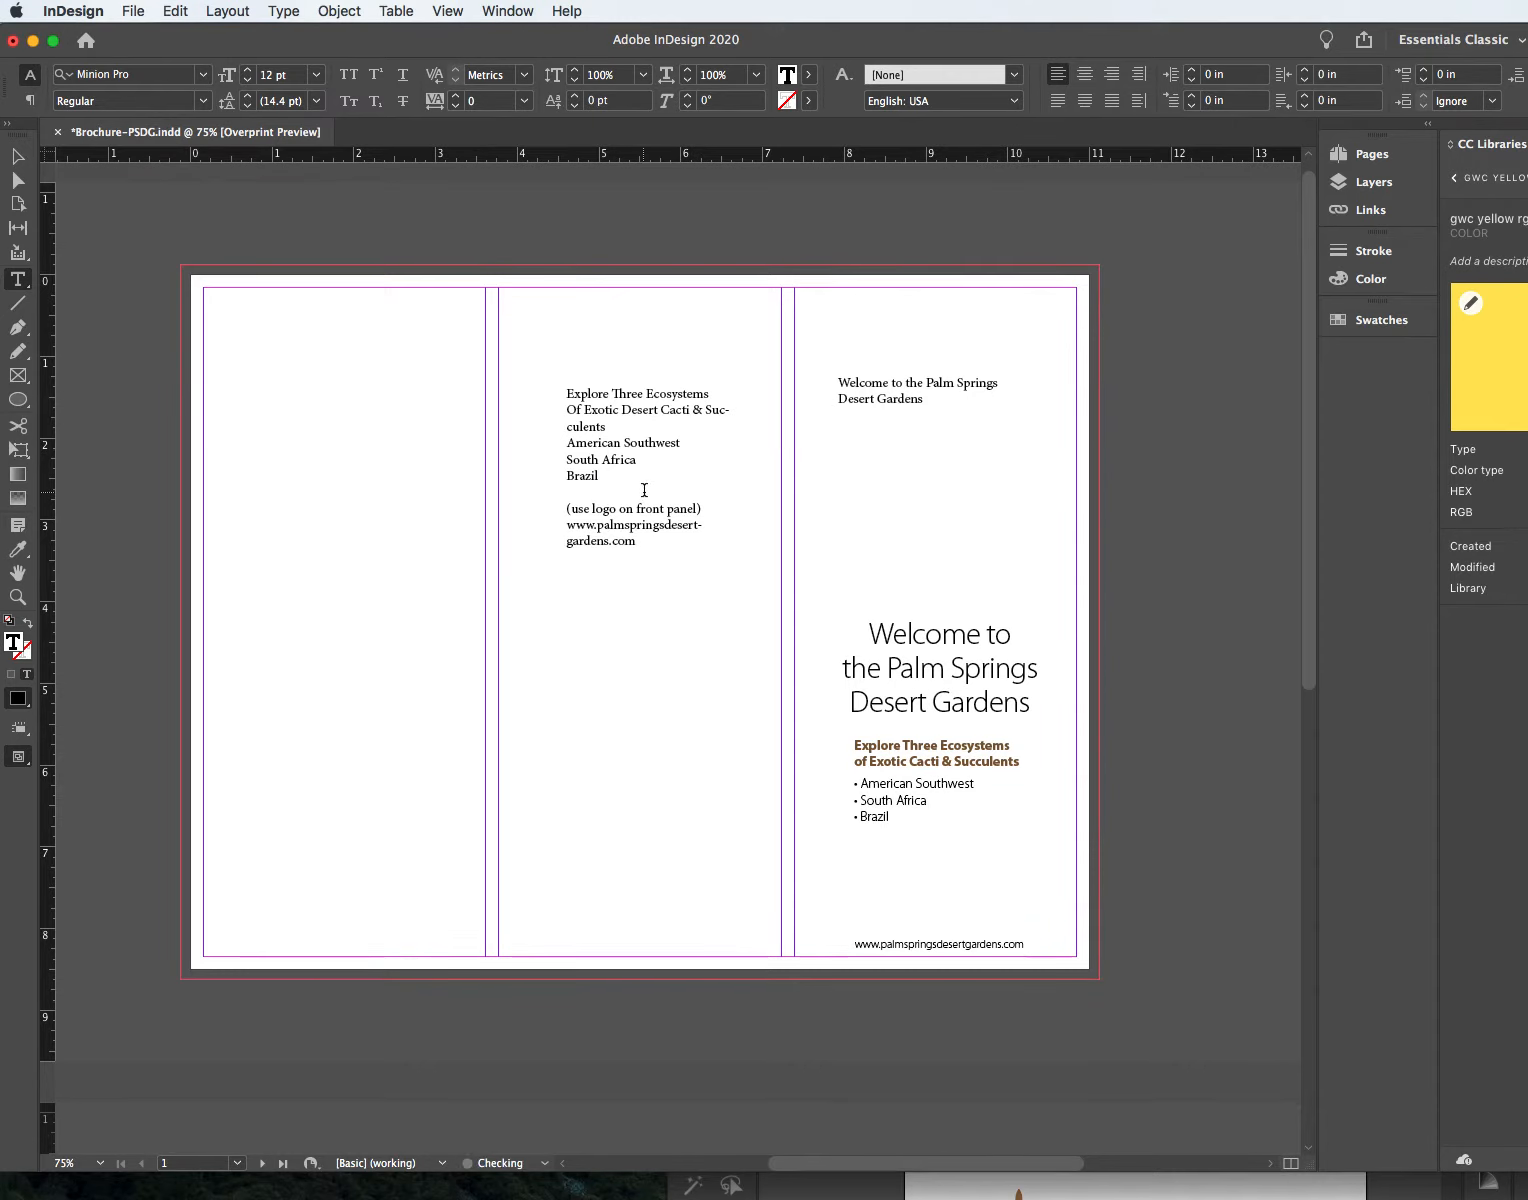
Step: Delete "(use logo on front panel)" from the middle panel's text and position that frame below the plain welcome text in the right panel
left_click_drag(707, 511, 520, 510)
key("BackSpace")
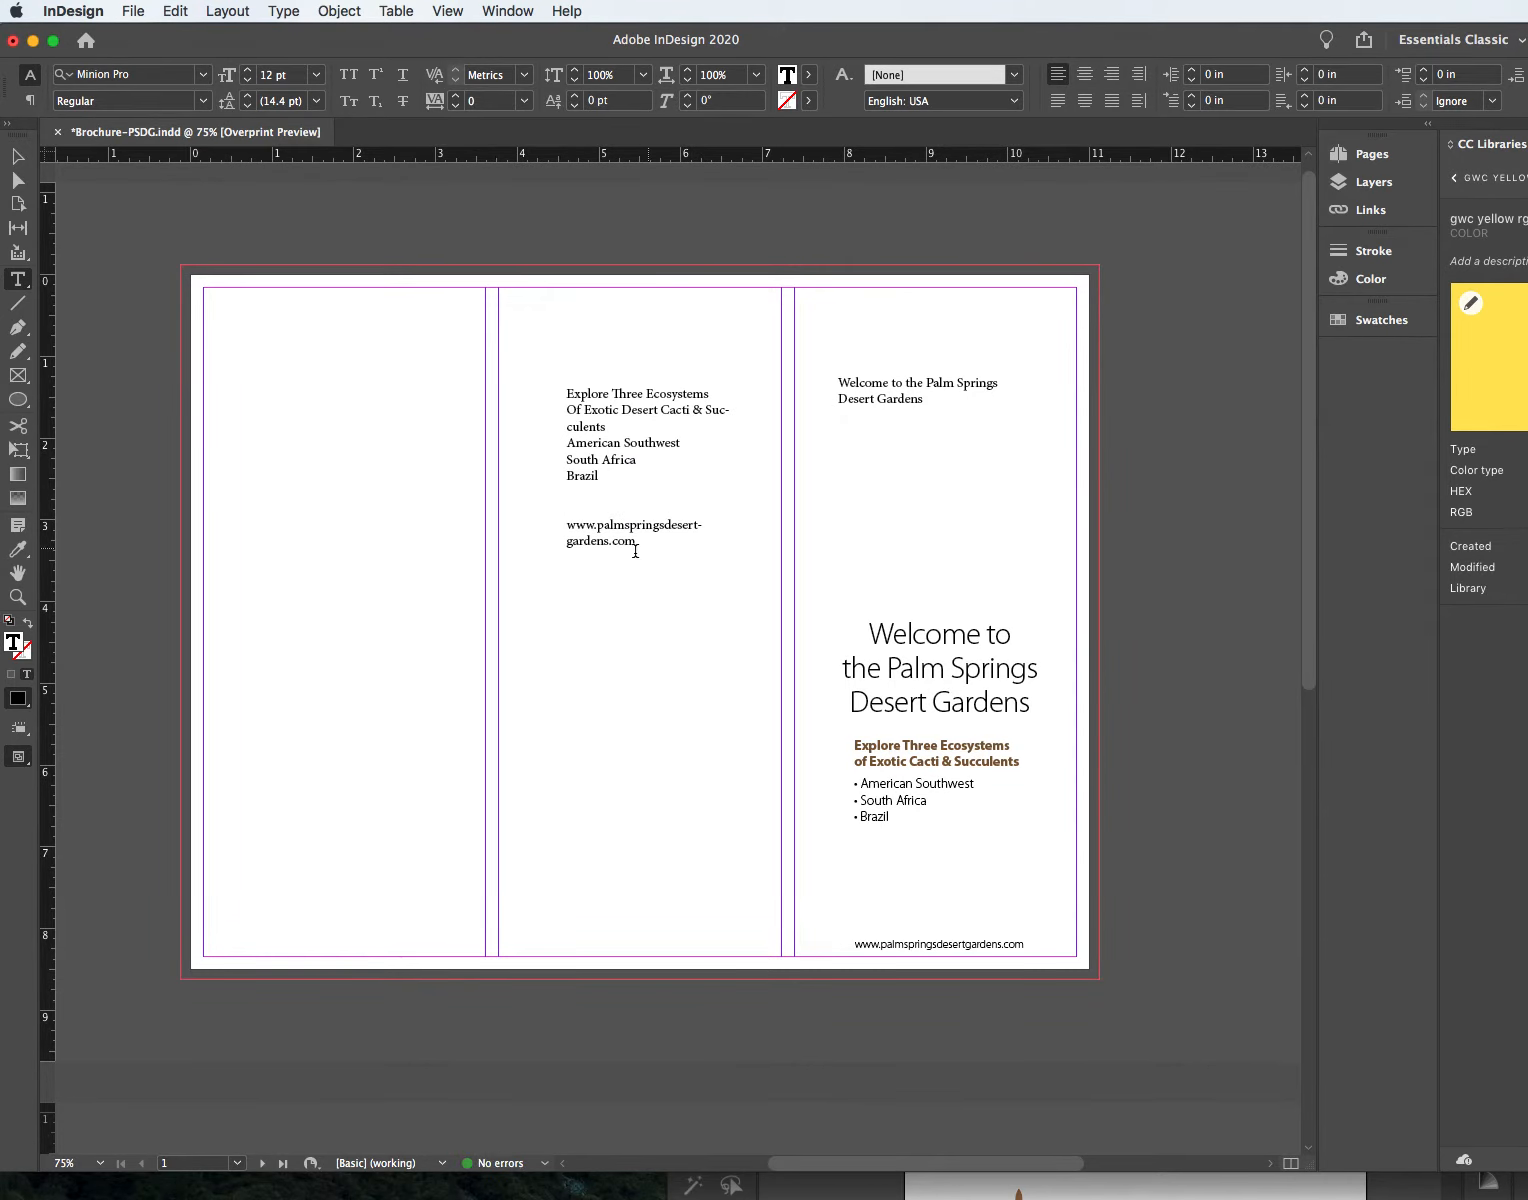
left_click(17, 158)
left_click_drag(662, 410, 918, 372)
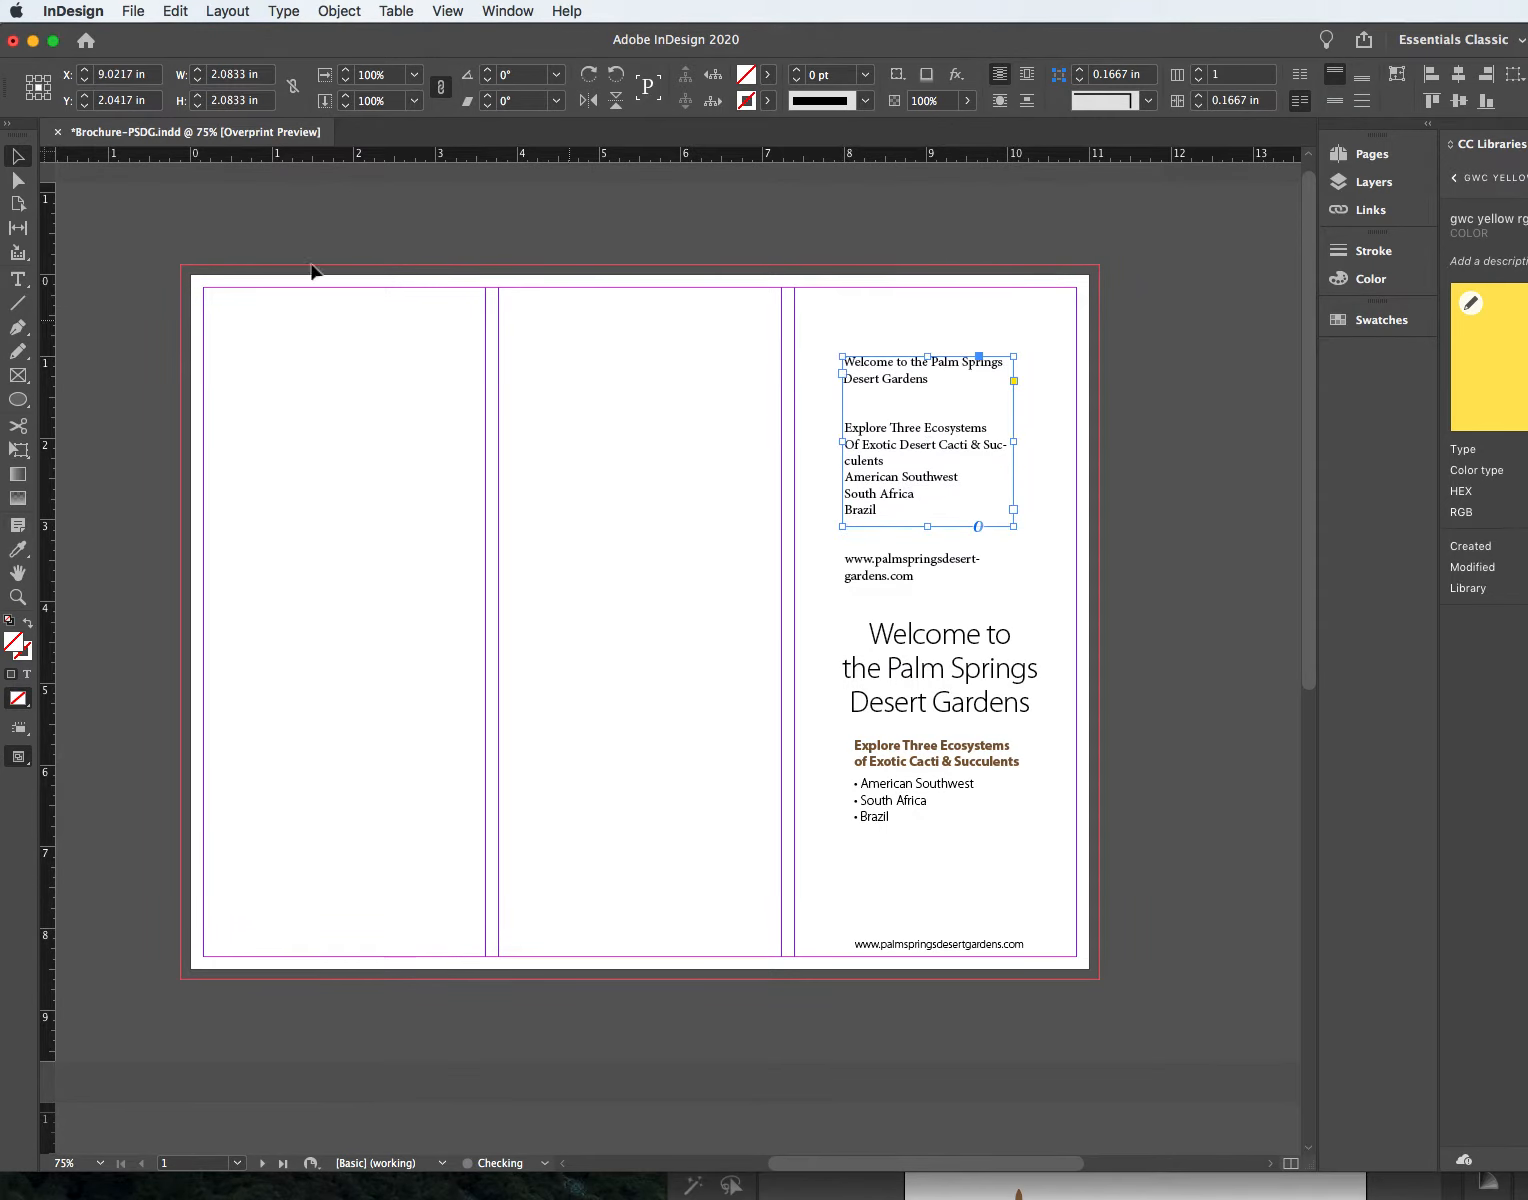
Step: Check the large welcome heading's type settings and move the plain welcome text frame to the middle panel
left_click(17, 285)
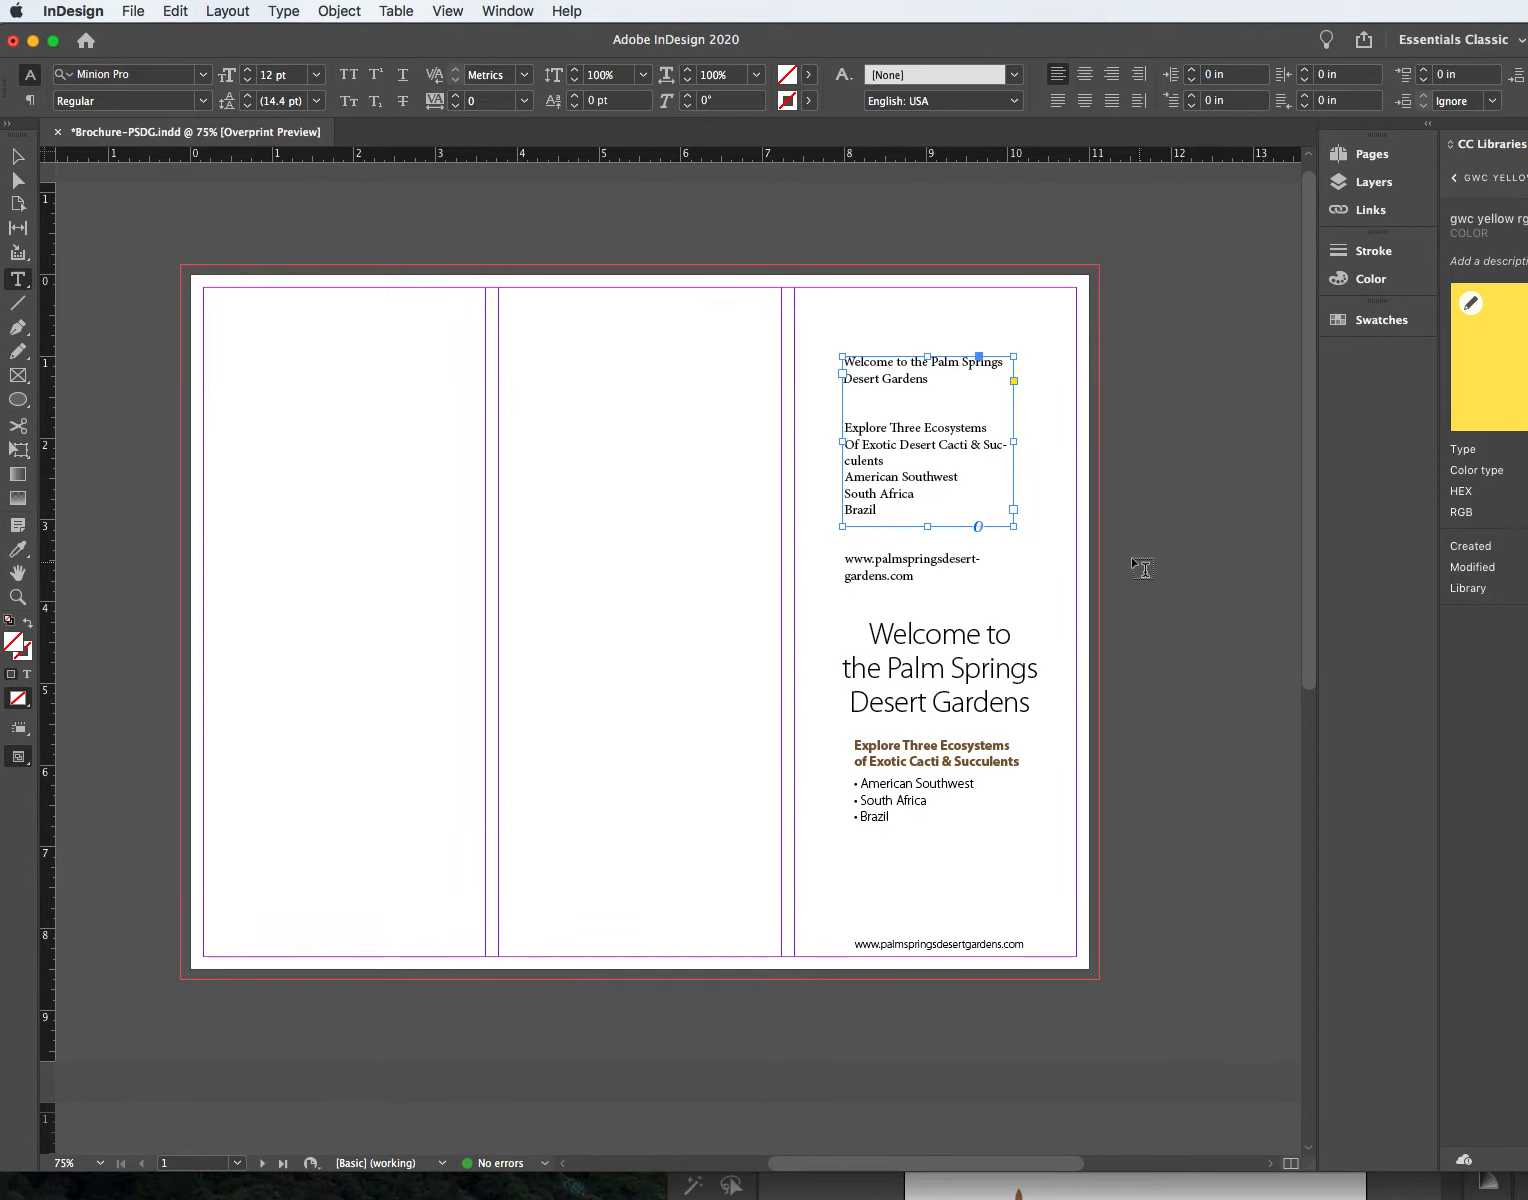
left_click_drag(869, 634, 926, 640)
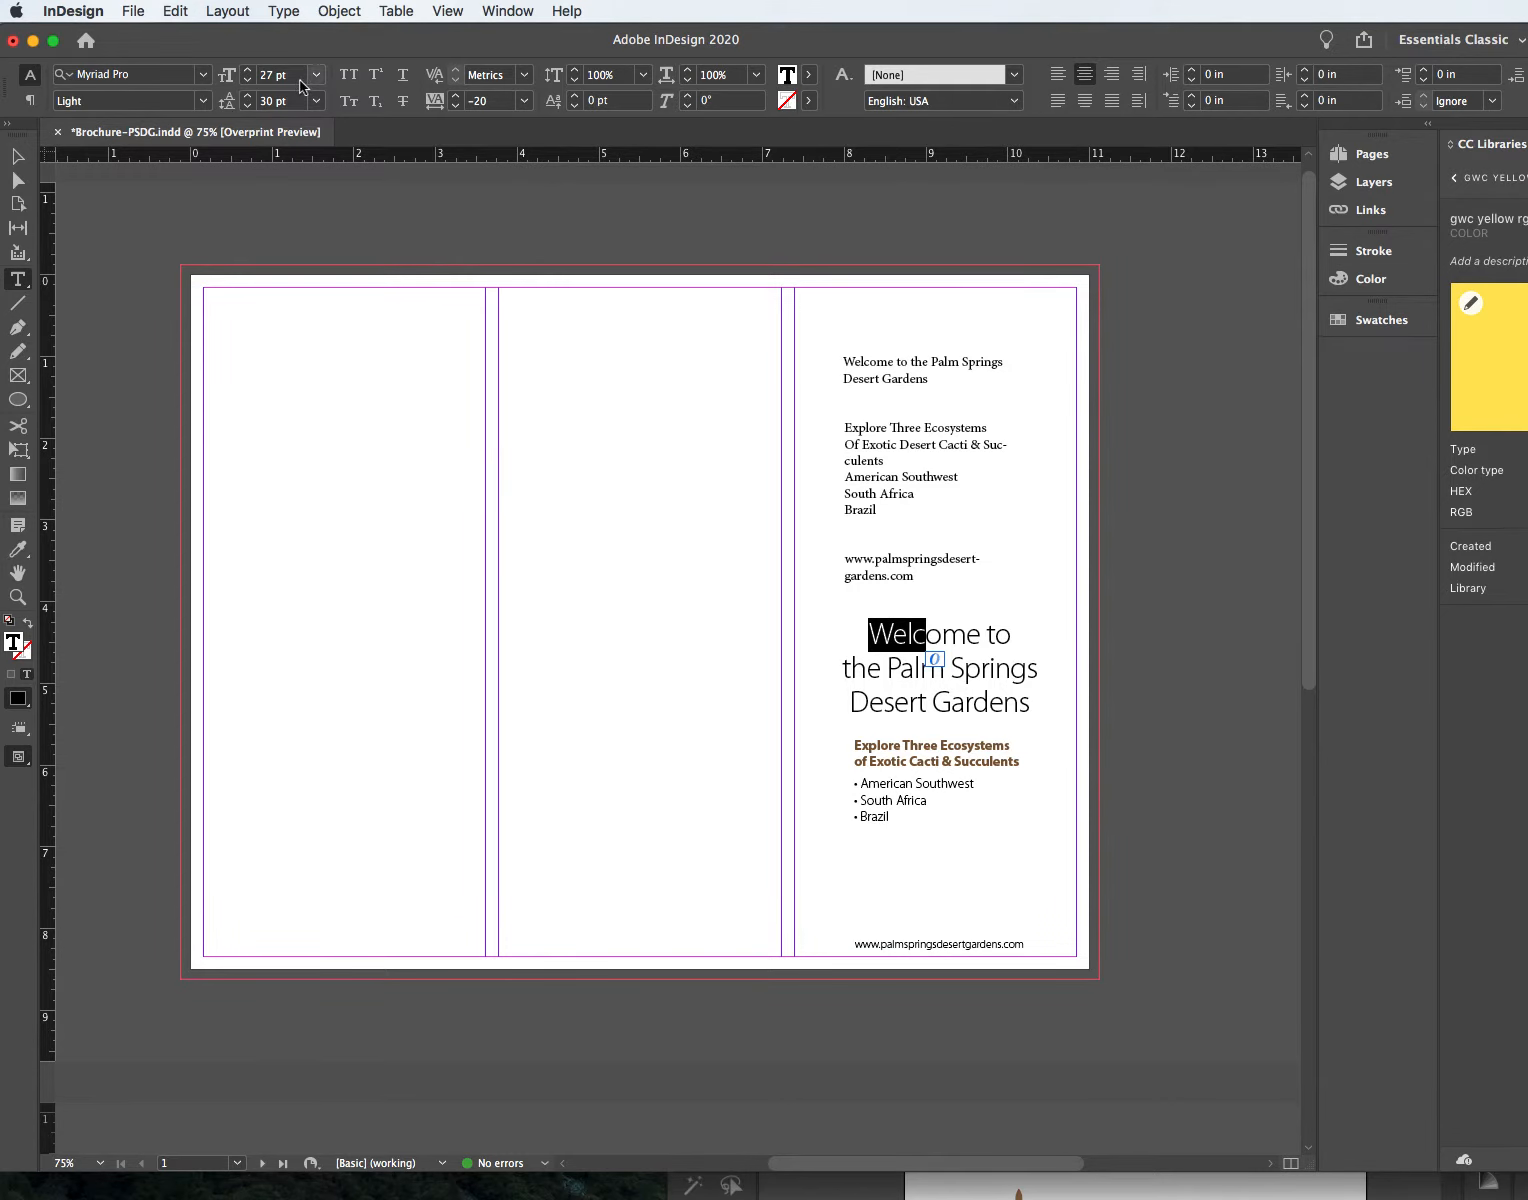
left_click(19, 163)
left_click(893, 374)
left_click_drag(893, 374, 578, 426)
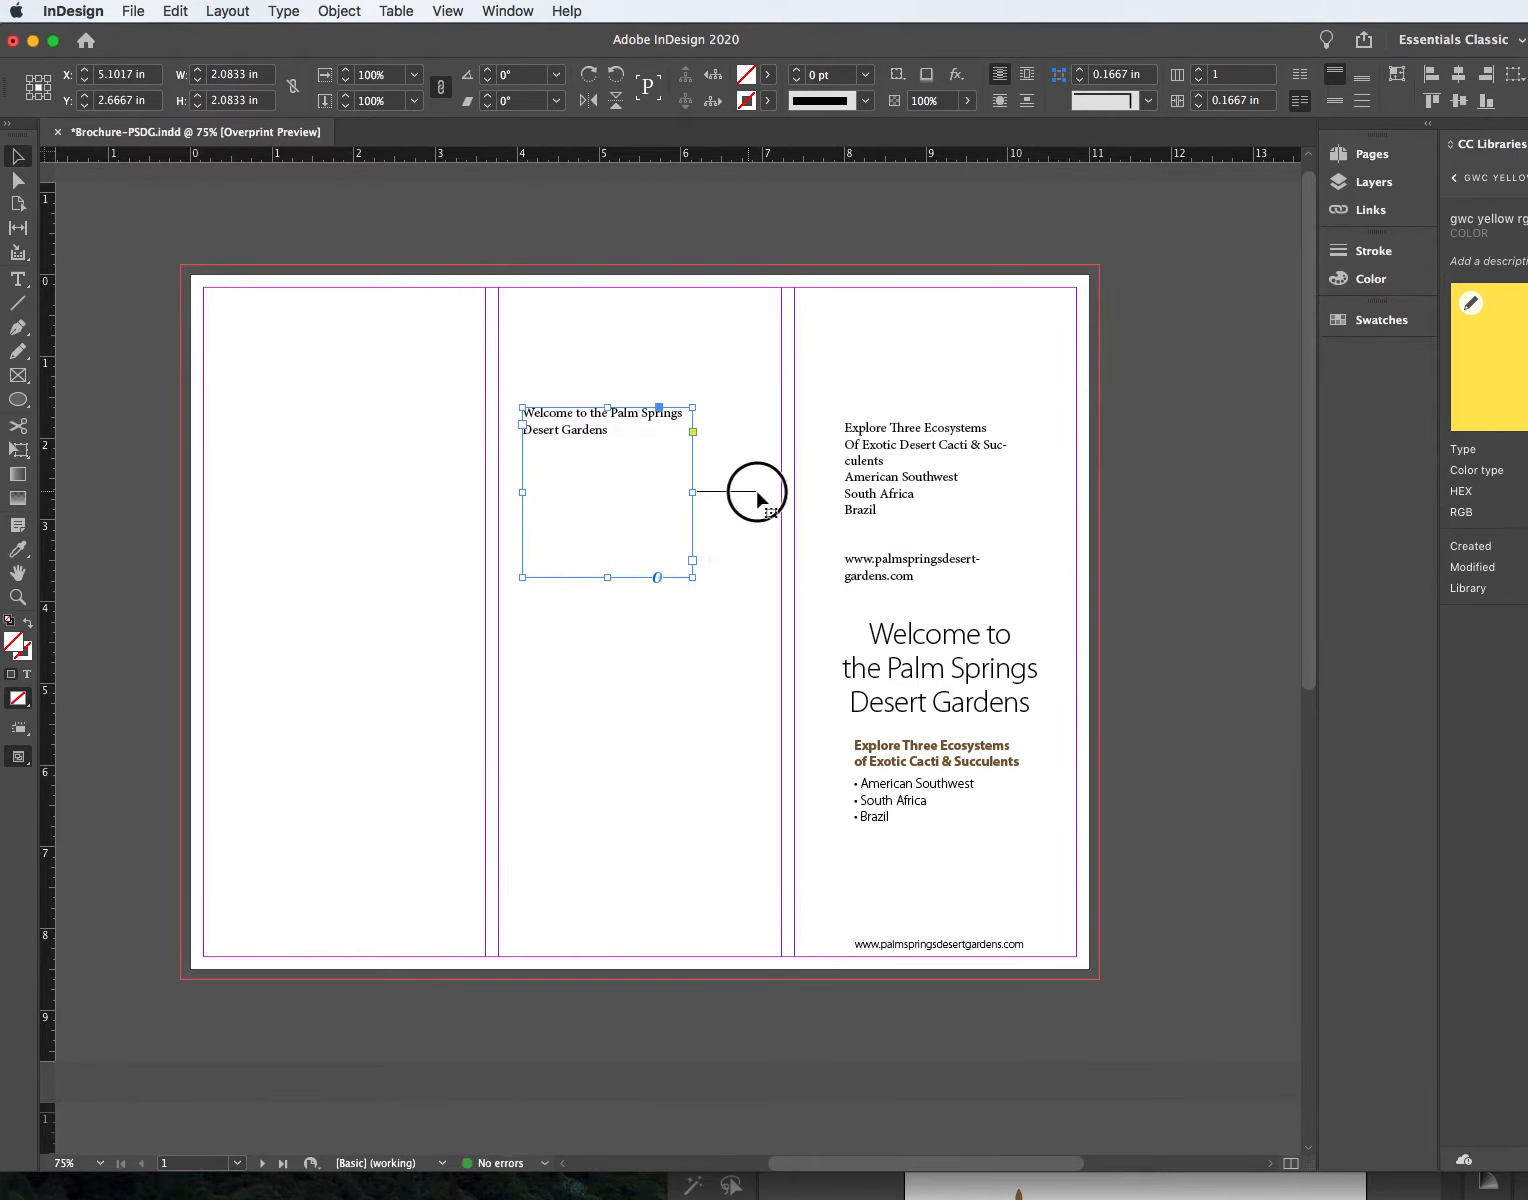
Step: Widen the middle panel's welcome text frame to about 2.88 in and centre its text
left_click(757, 443)
left_click(588, 476)
left_click_drag(692, 492, 759, 483)
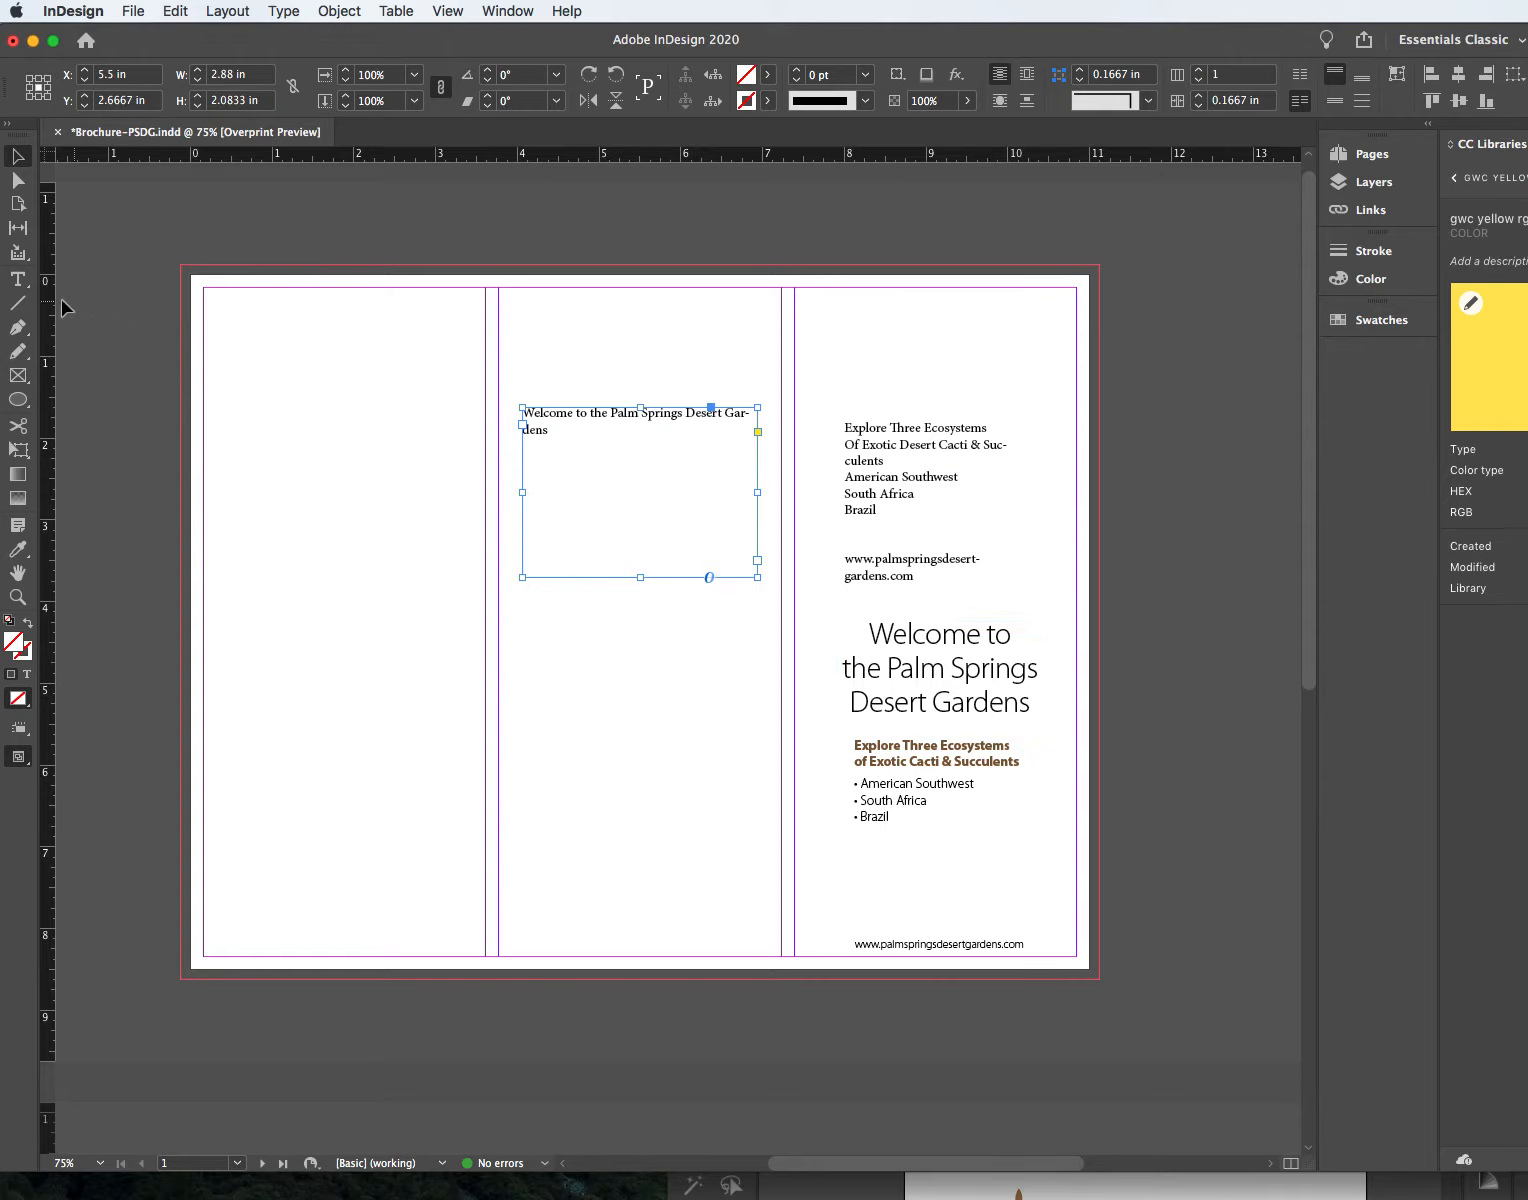
left_click(22, 286)
left_click_drag(552, 437, 516, 403)
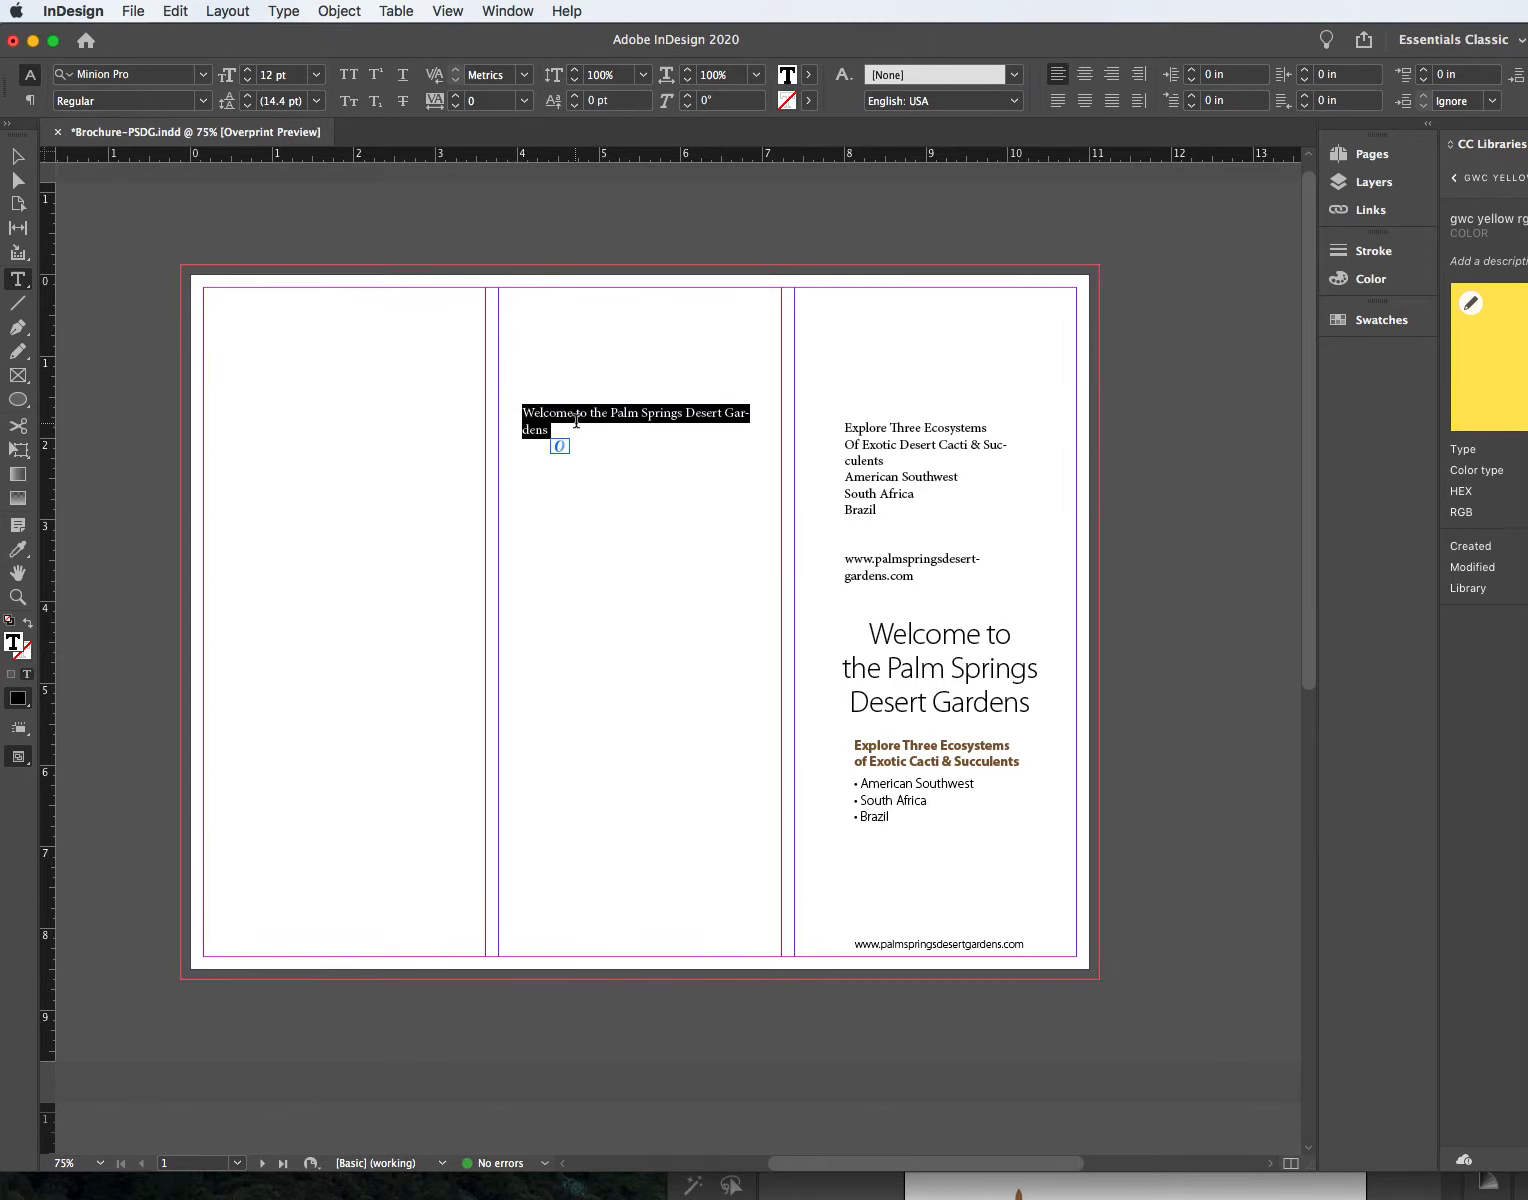
left_click(1086, 75)
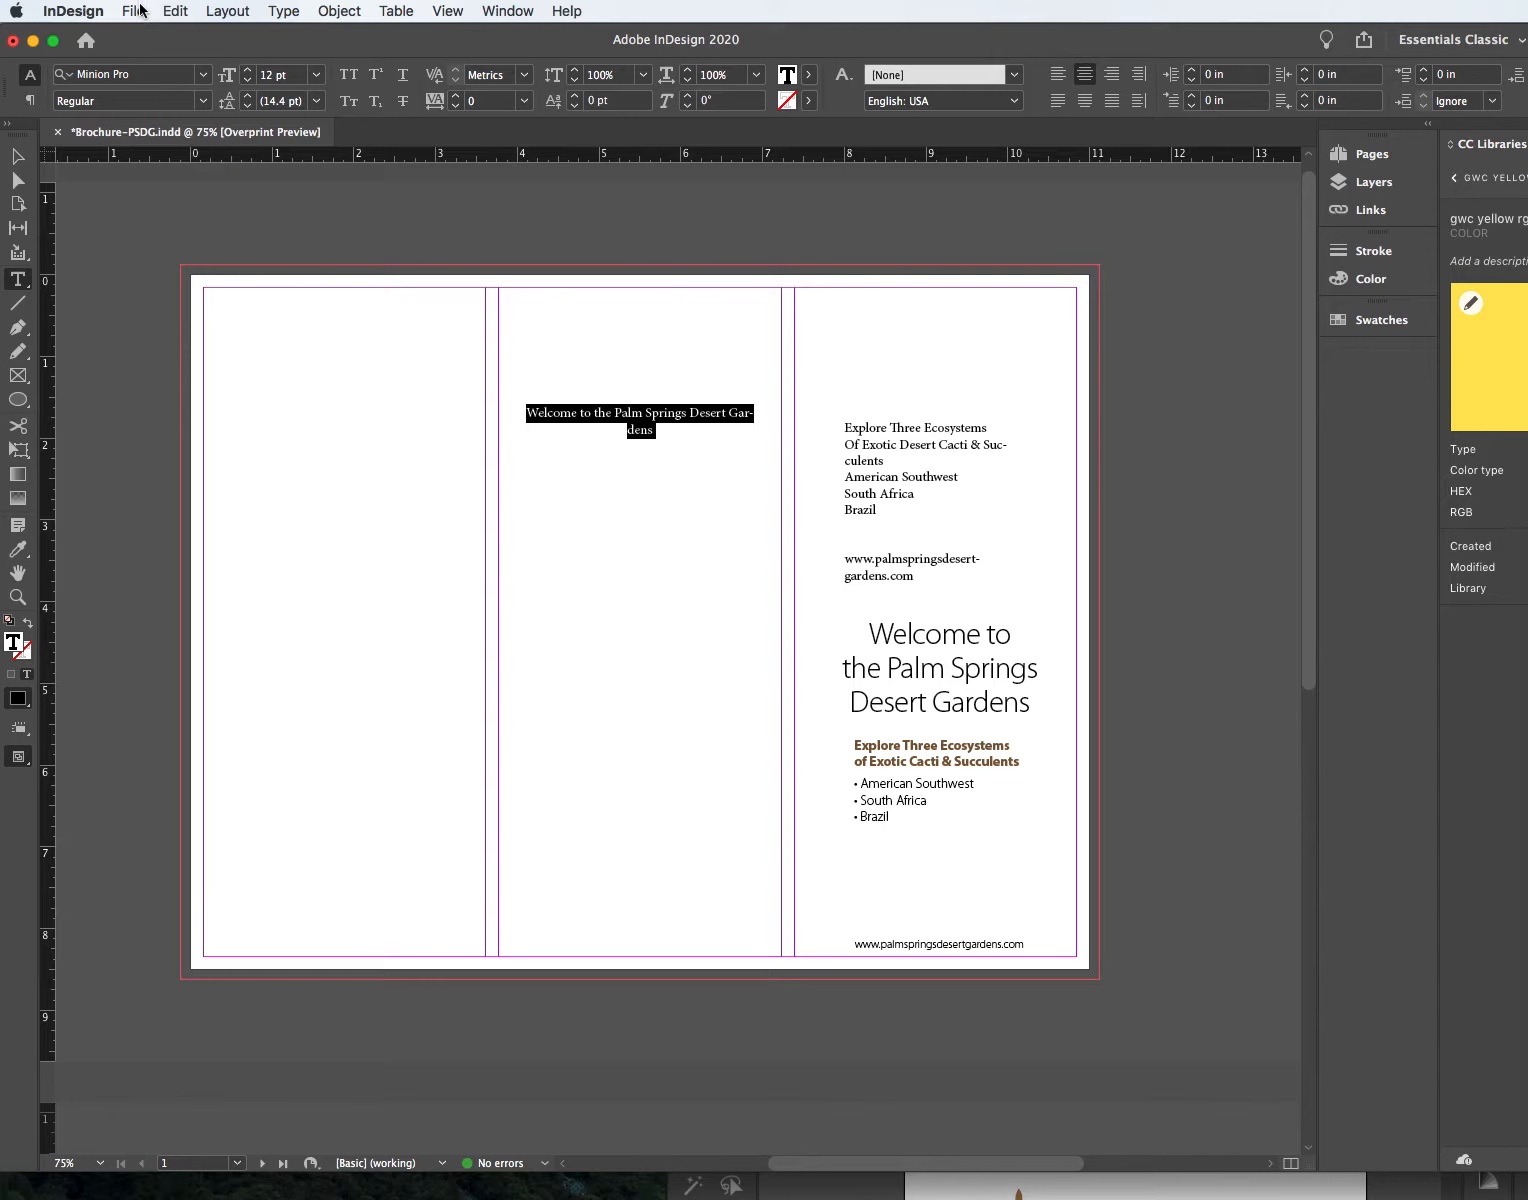
Step: Set the middle panel's welcome text in Myriad Pro with the Light Condensed style
left_click(80, 75)
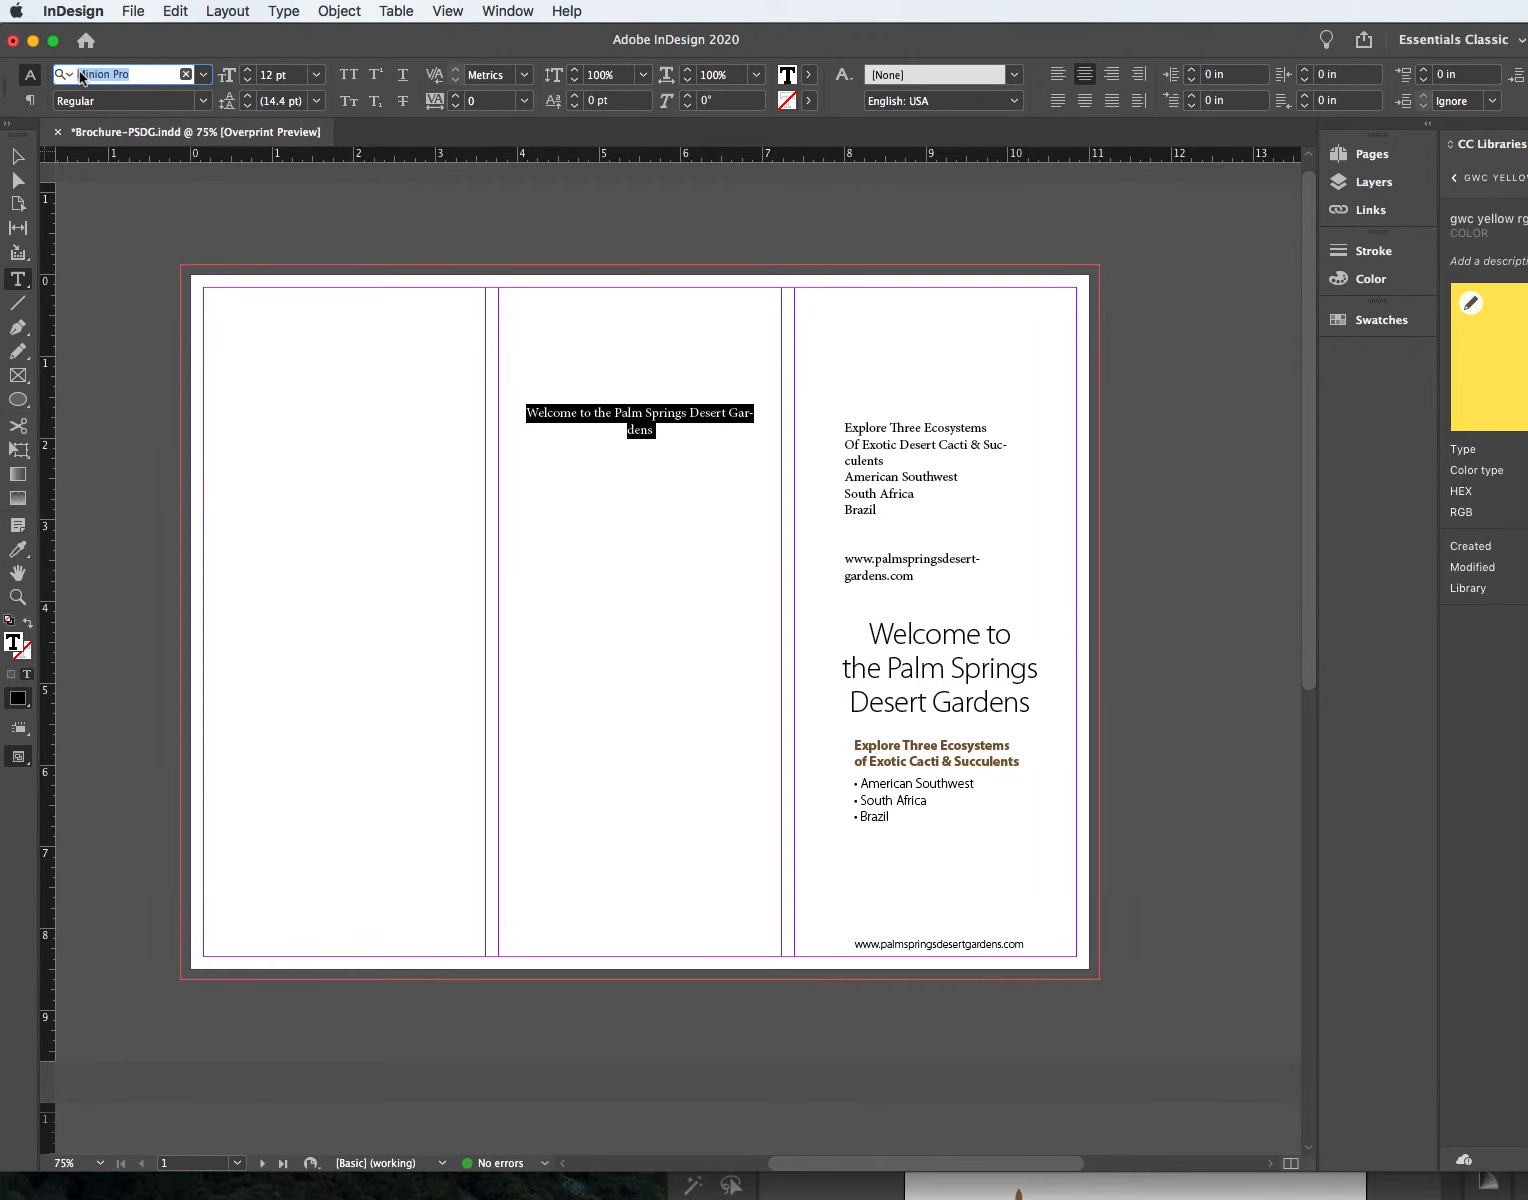
key("BackSpace")
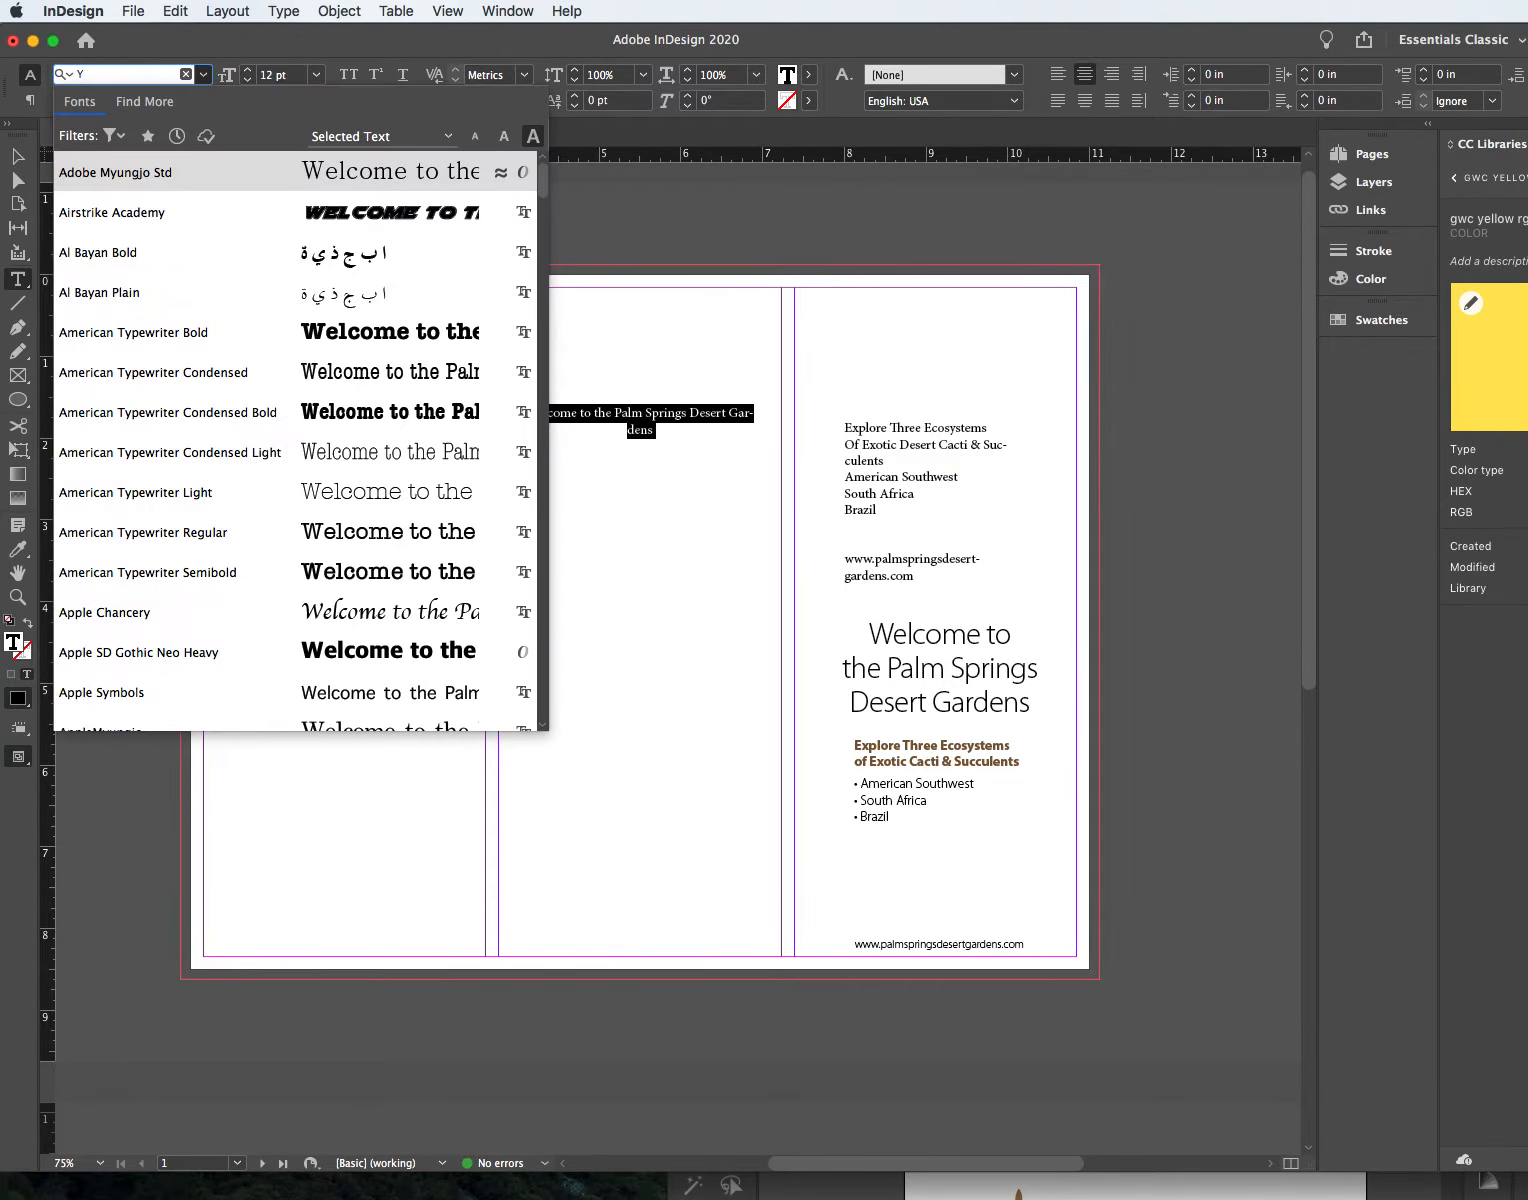
type("Myr")
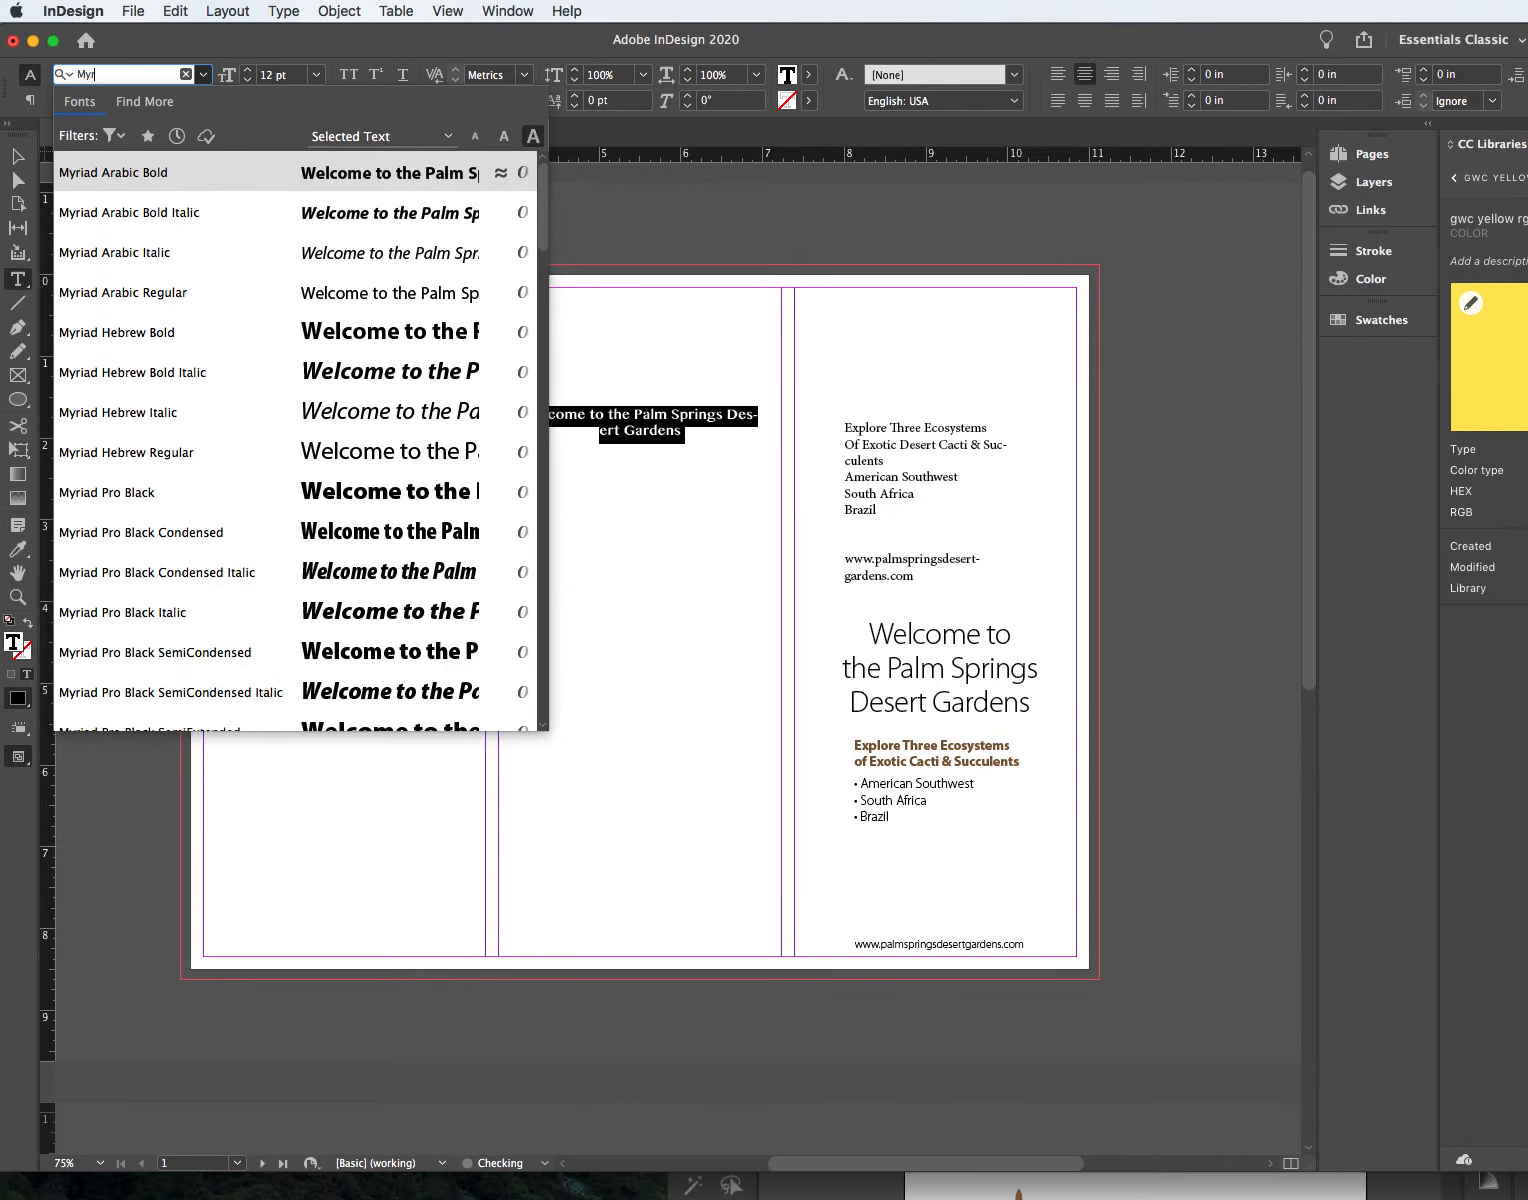
type("iad pro")
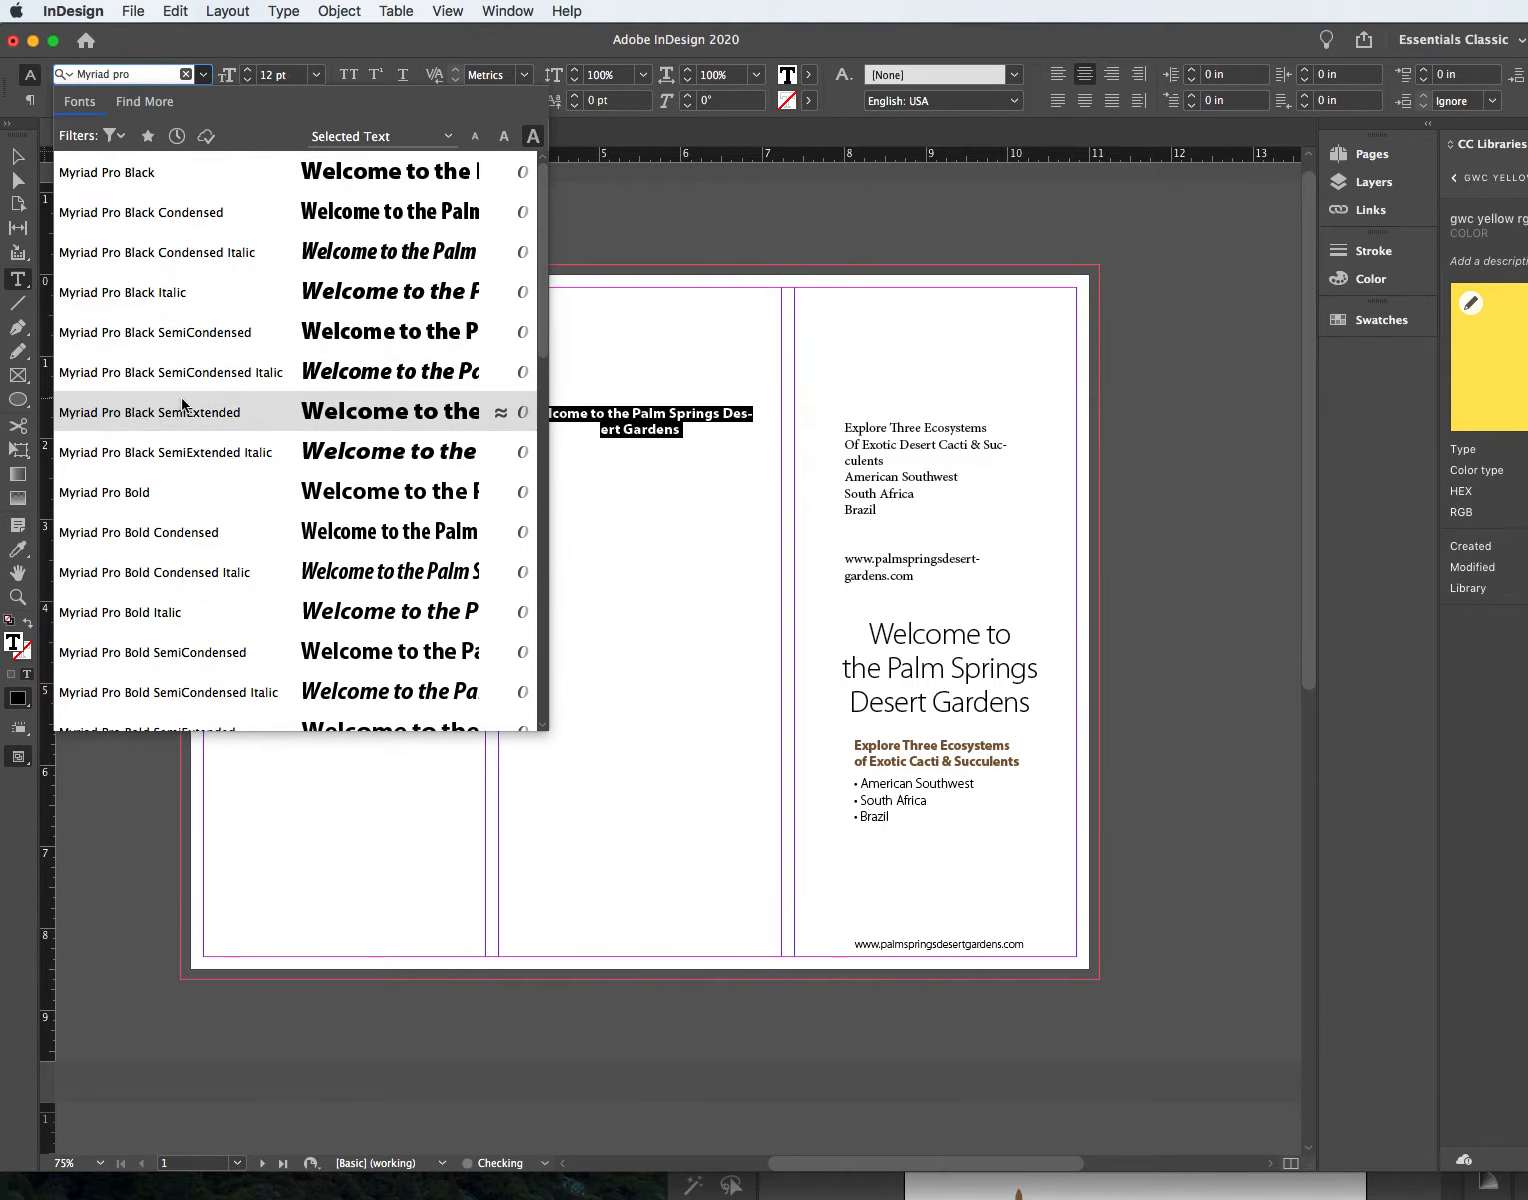
scroll(183, 403, "down", 1)
scroll(183, 403, "up", 1)
scroll(183, 402, "down", 6)
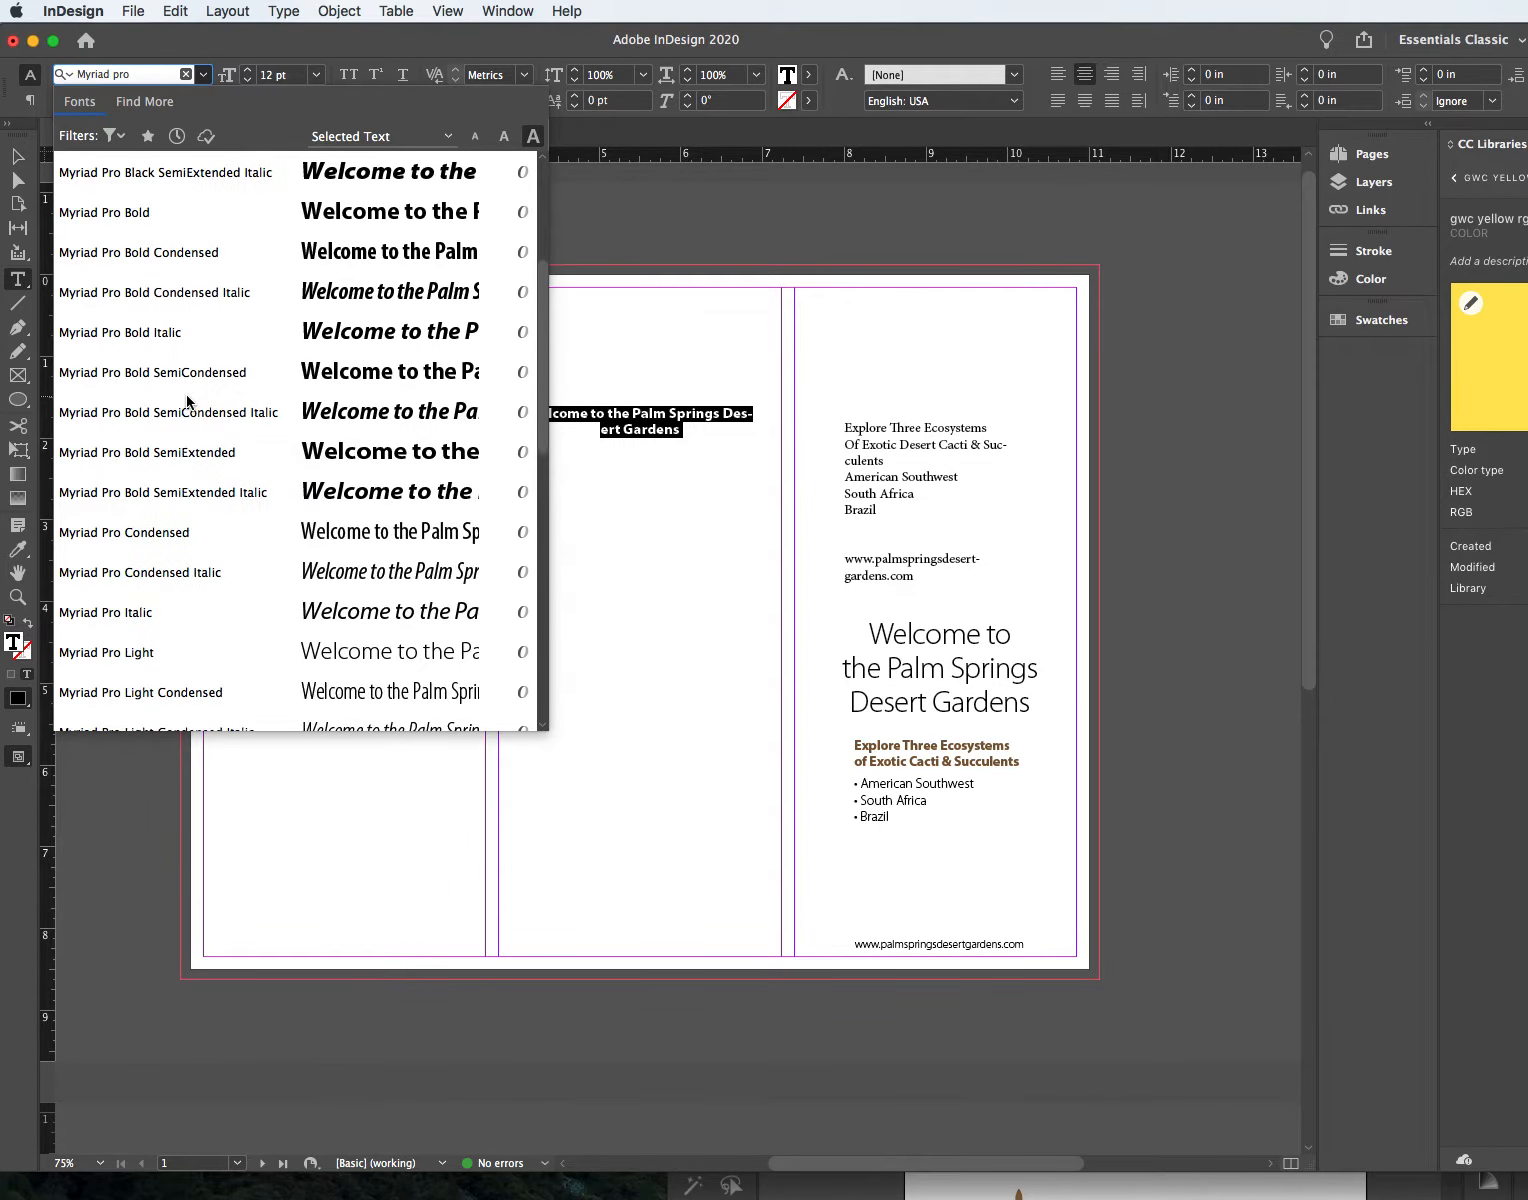
scroll(186, 394, "down", 1)
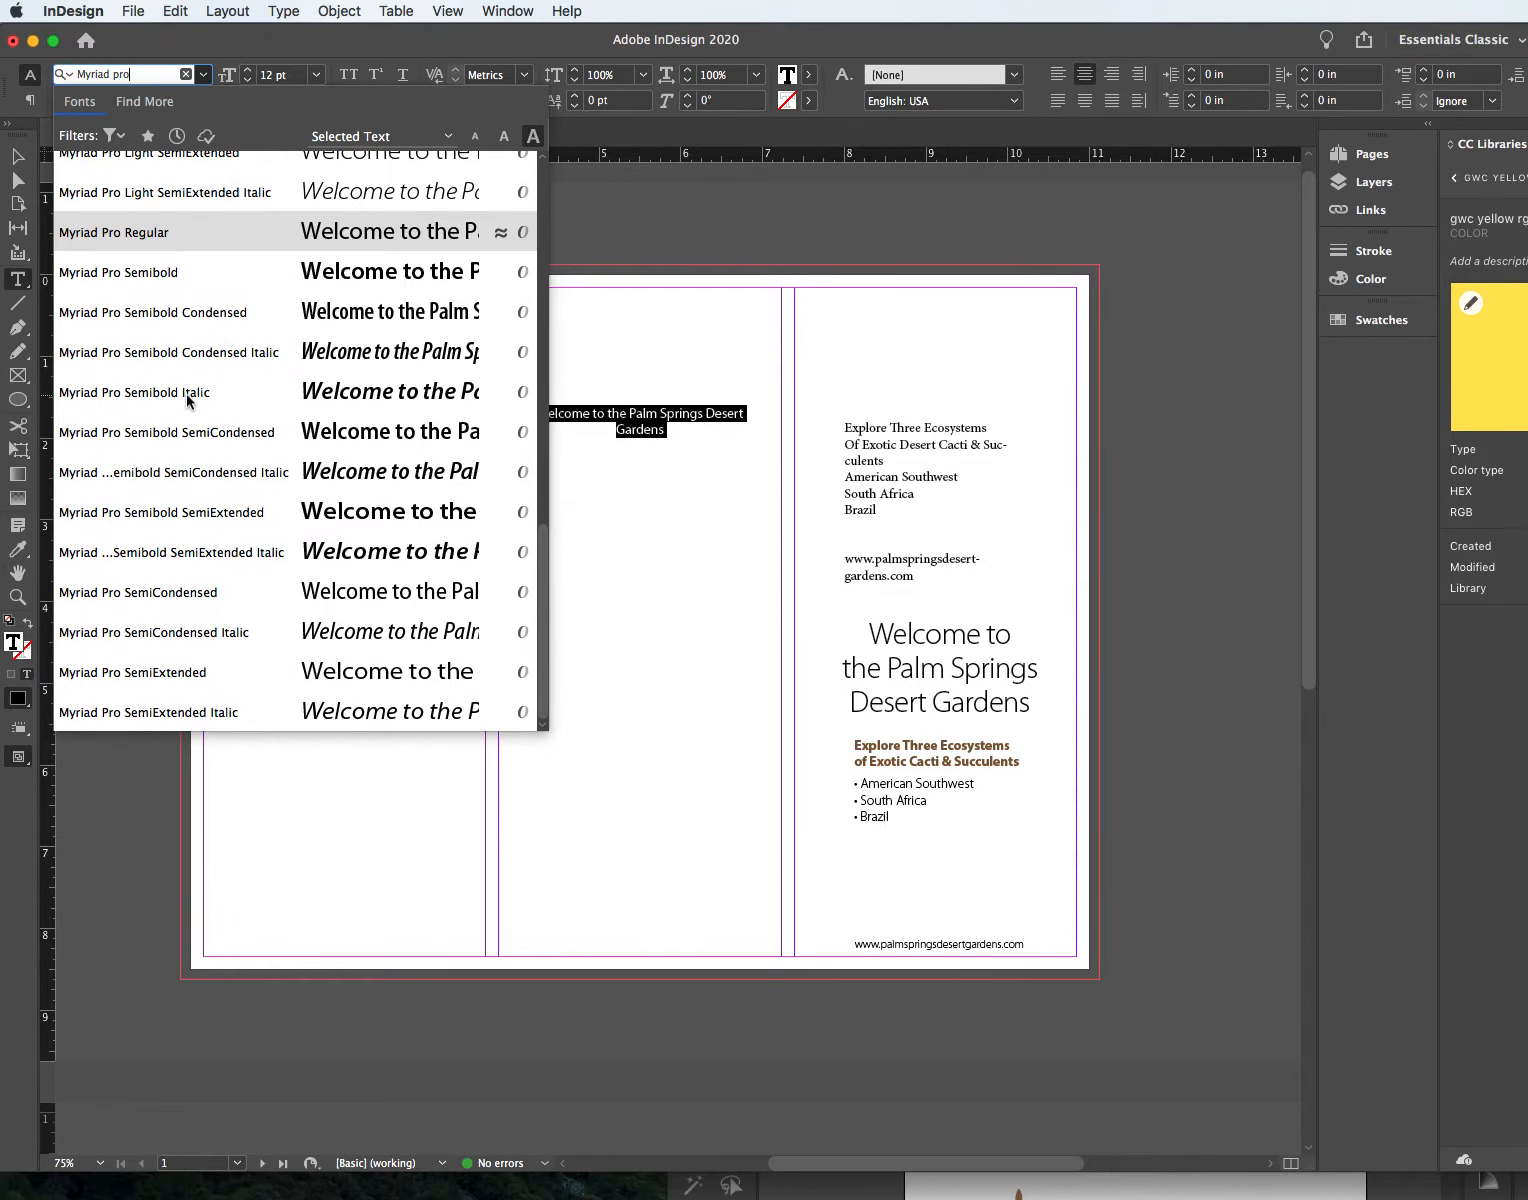
scroll(186, 393, "up", 9)
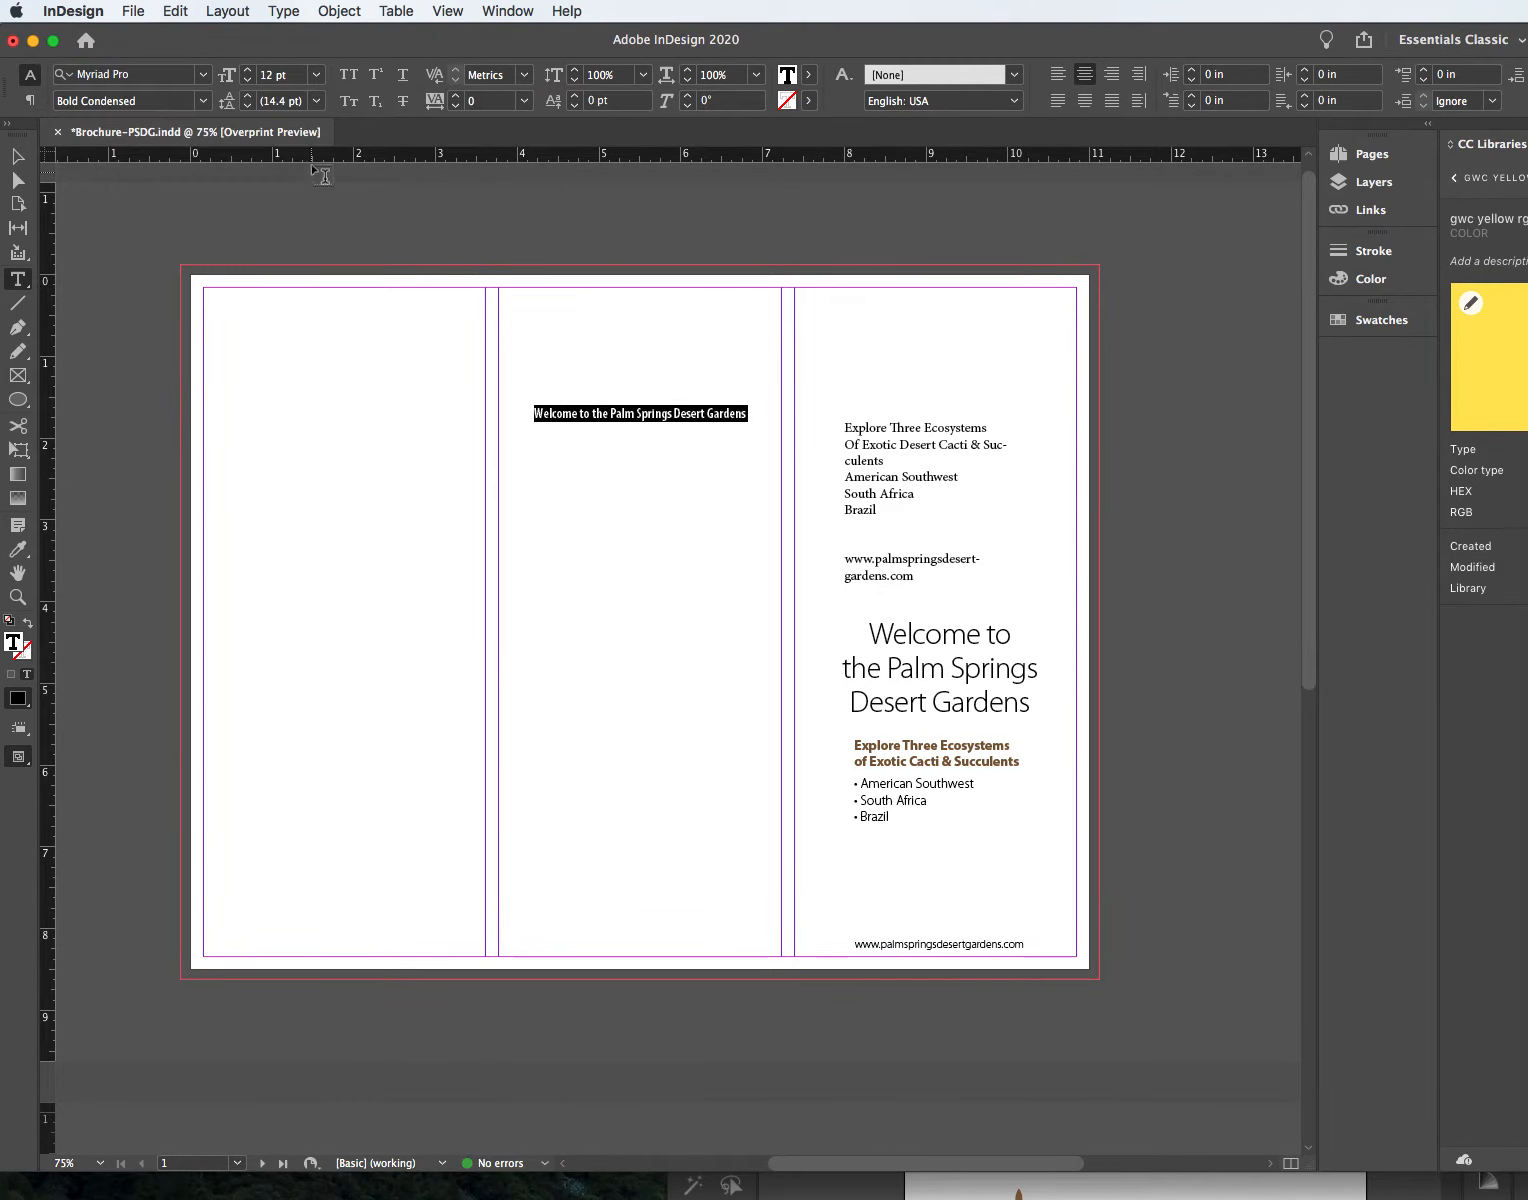
left_click(204, 75)
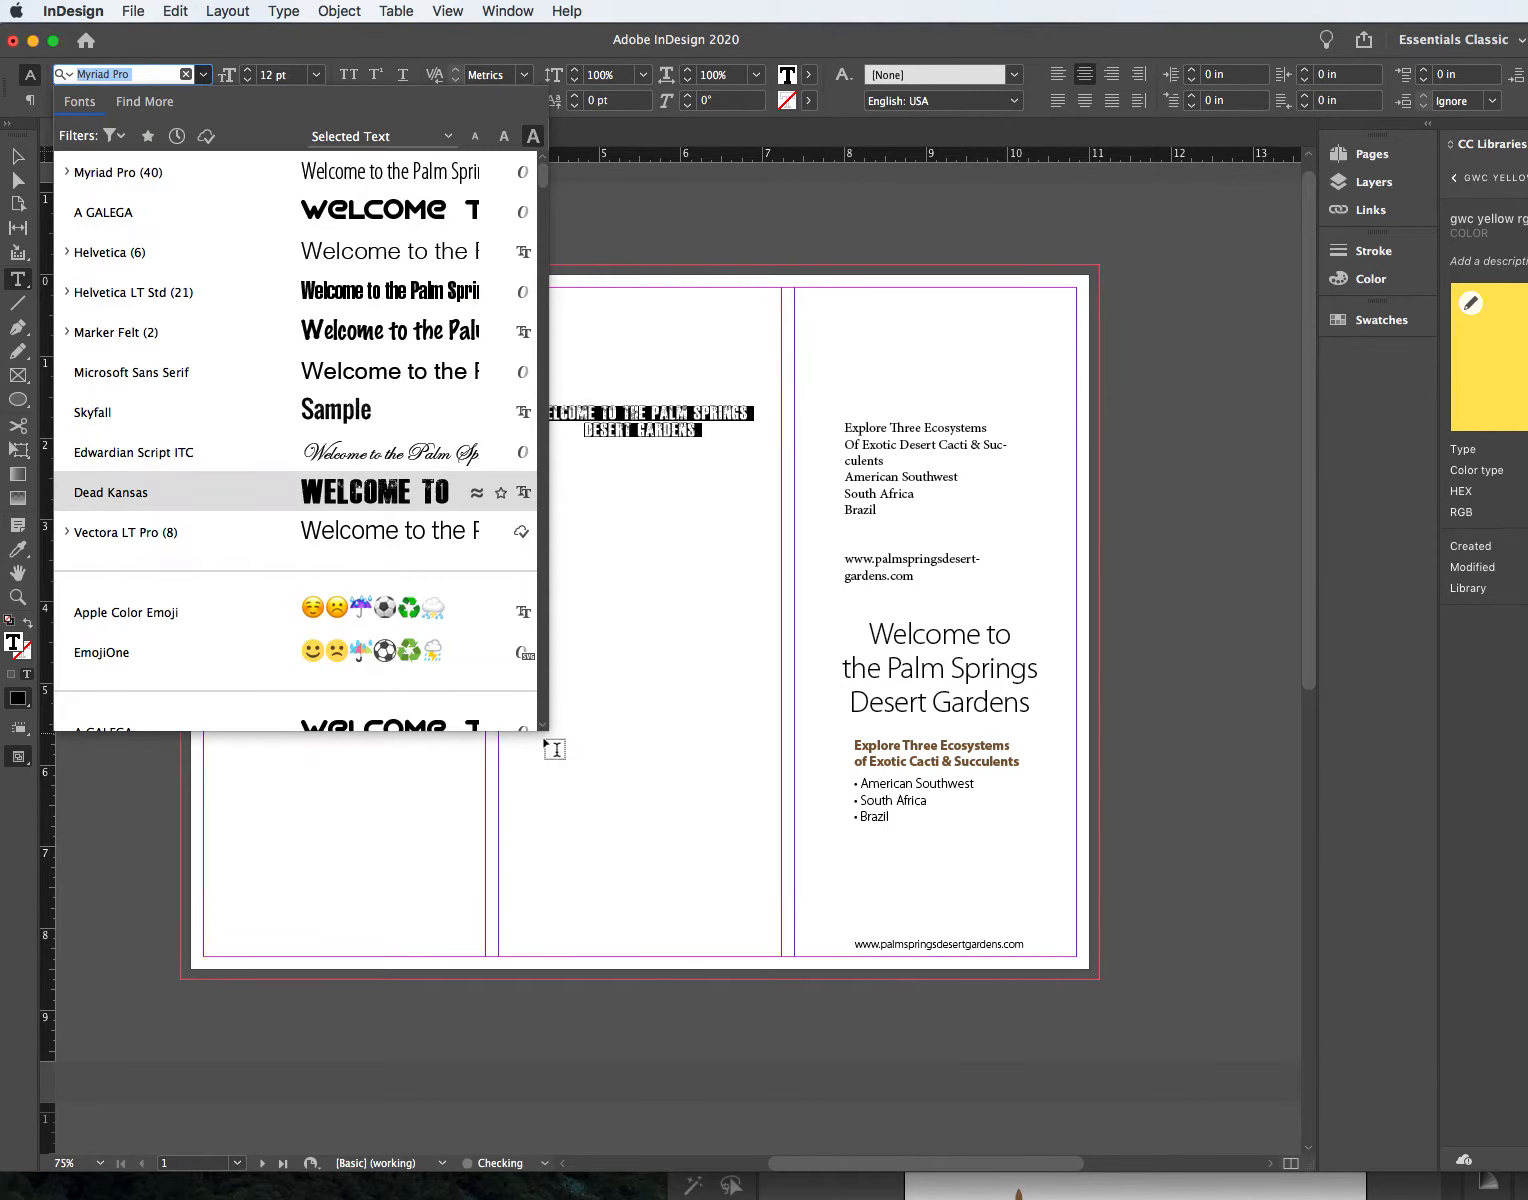
left_click(100, 172)
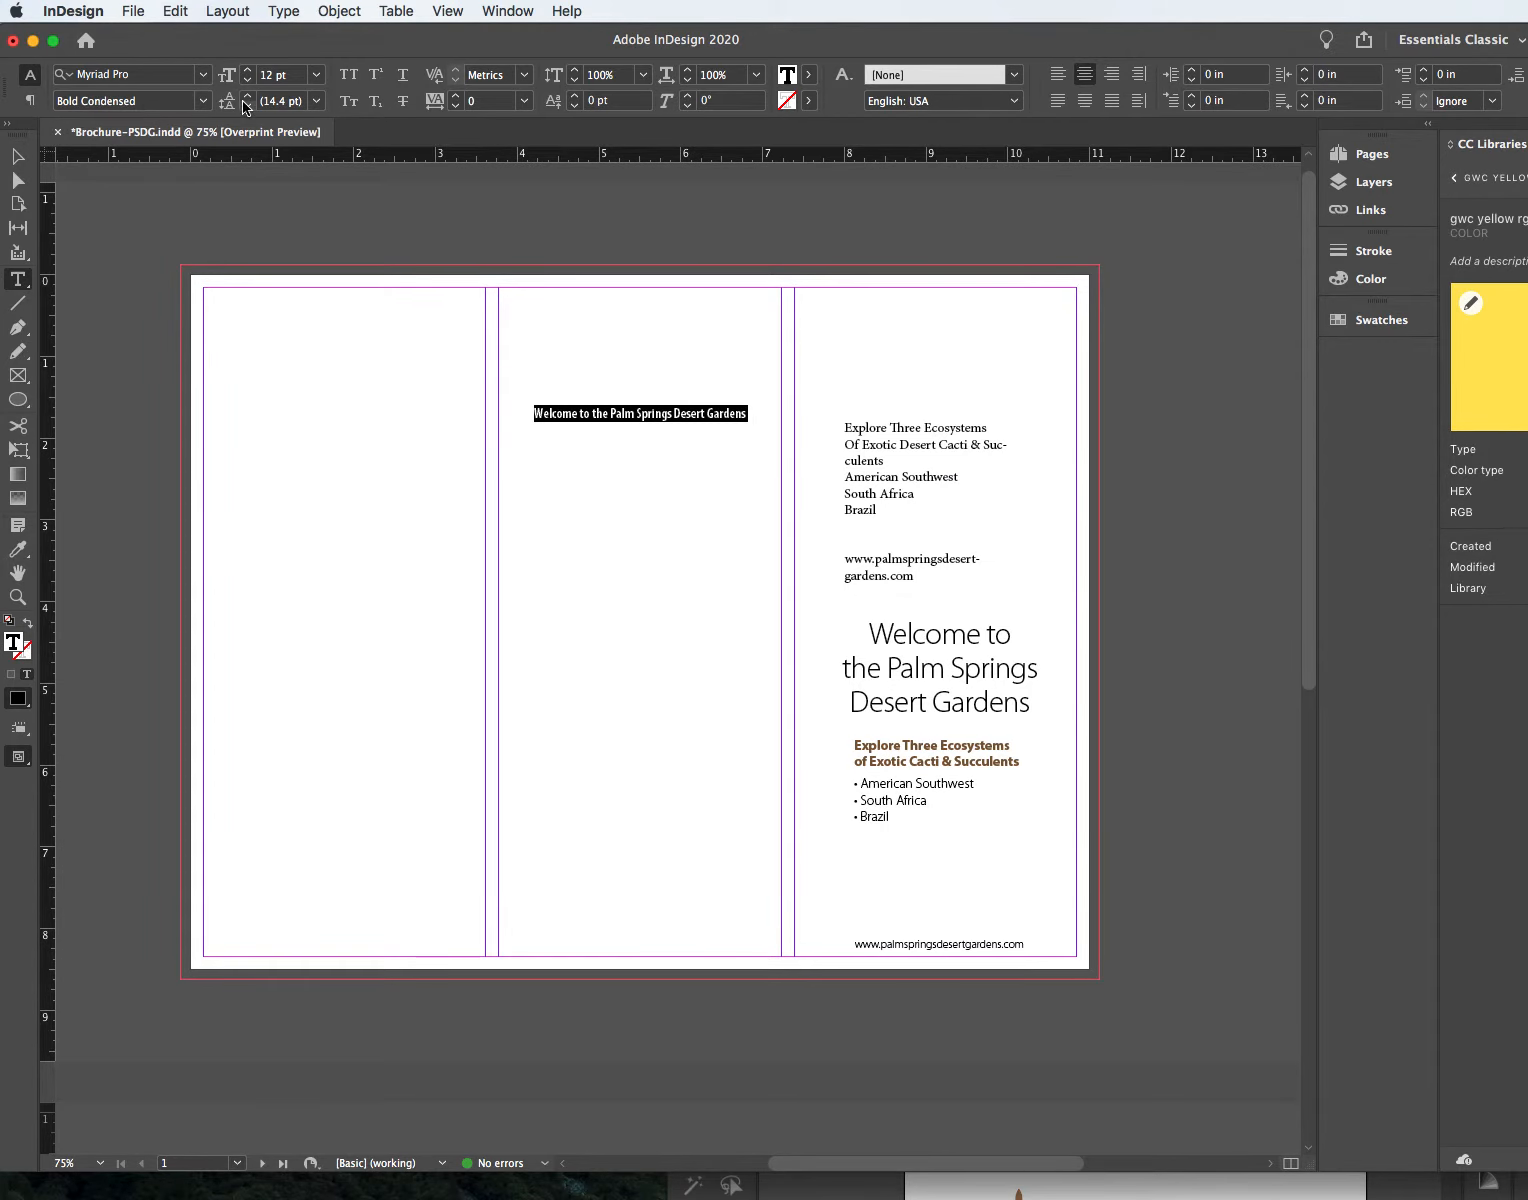
left_click(208, 99)
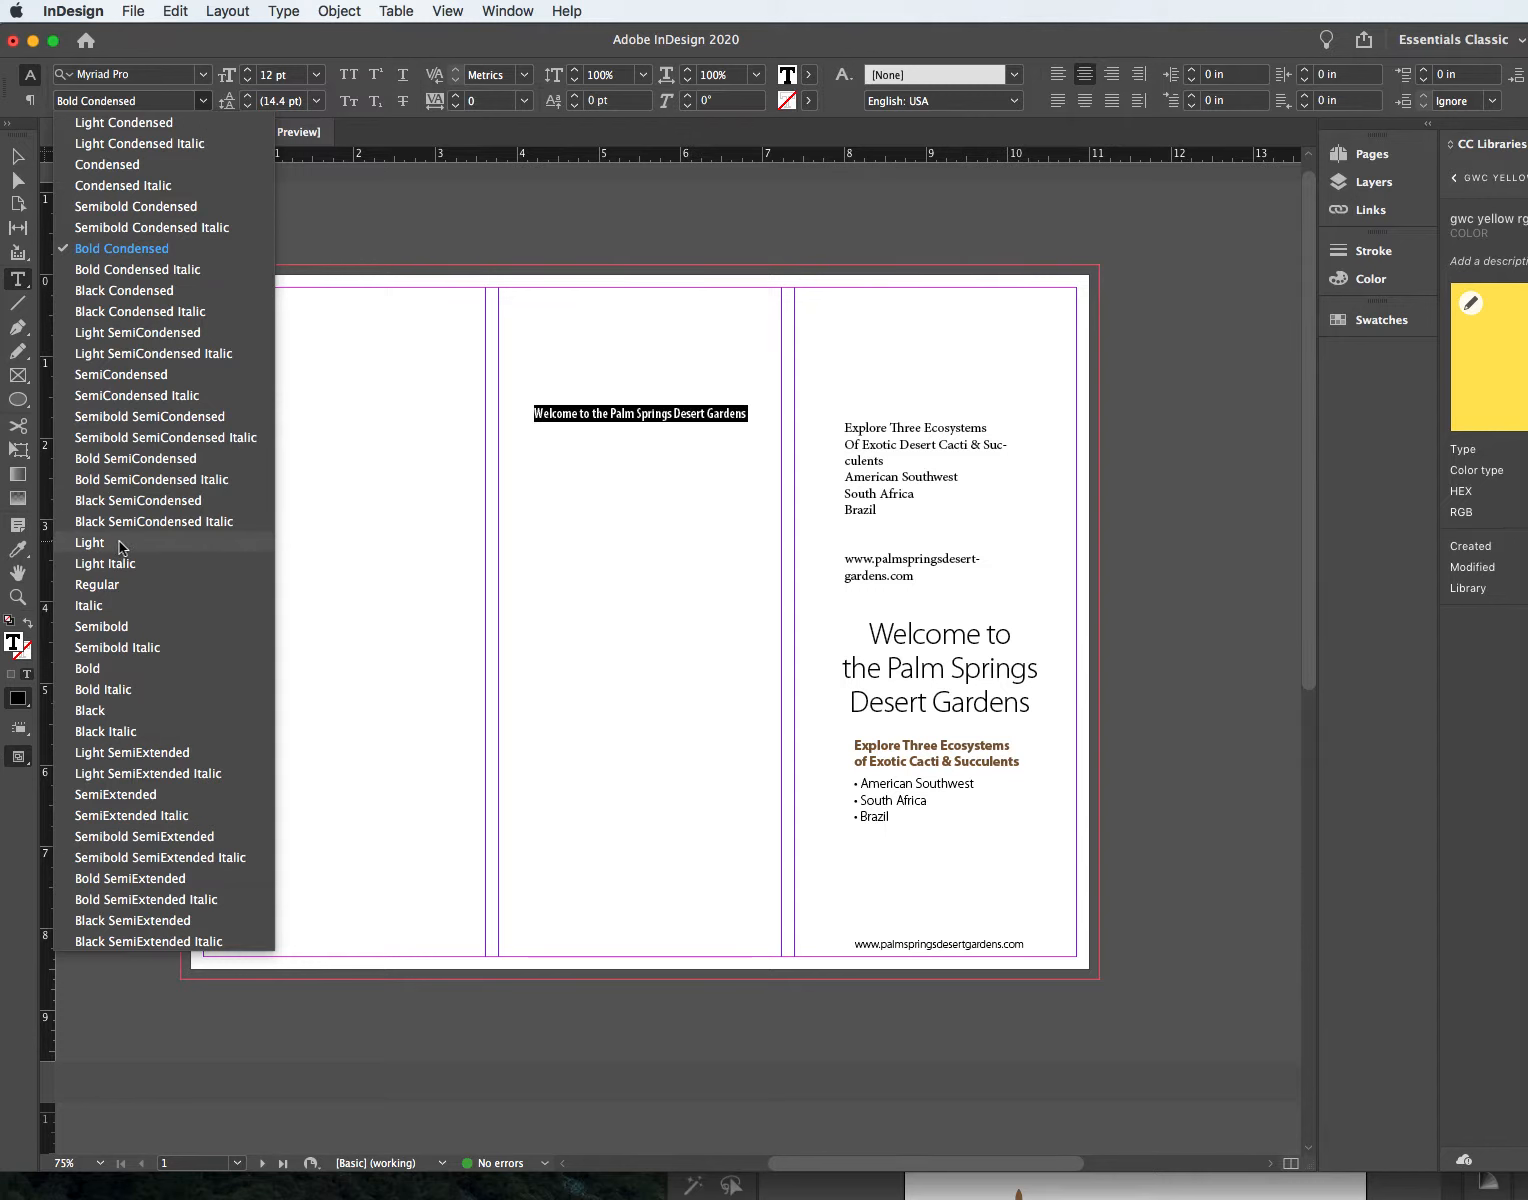
left_click(105, 126)
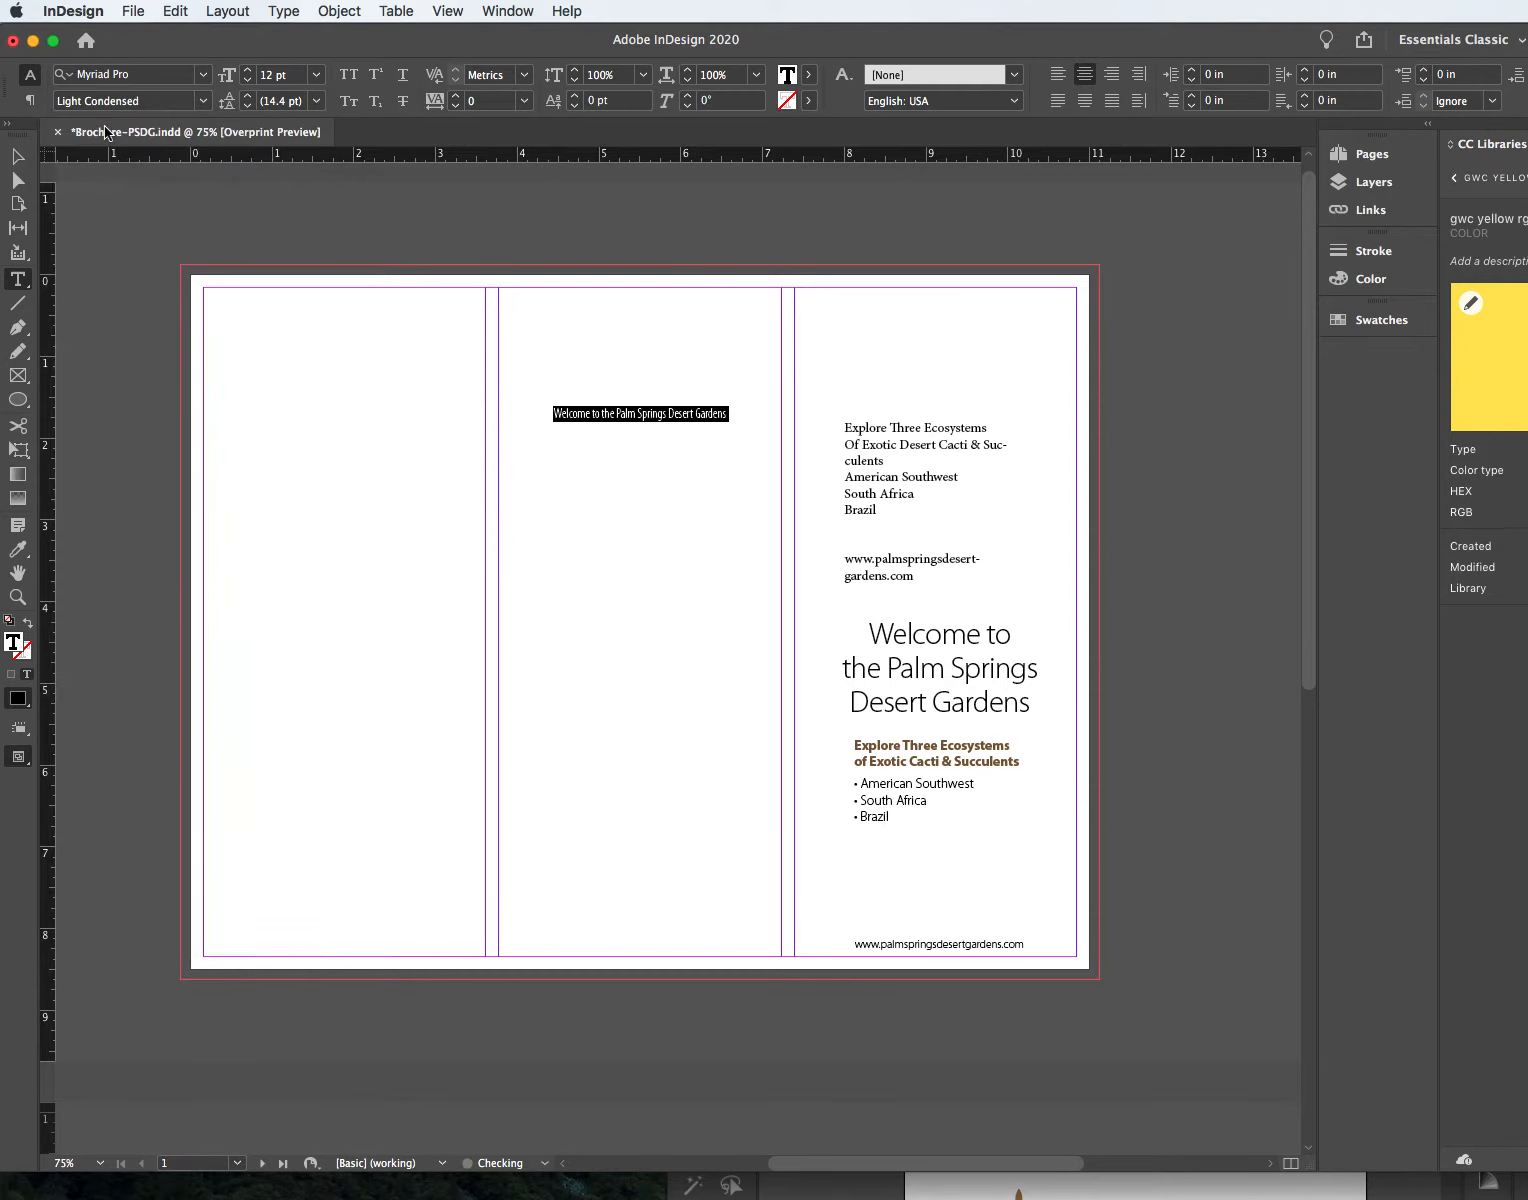
Step: Set the middle panel's welcome text size to 36 pt
left_click(599, 406)
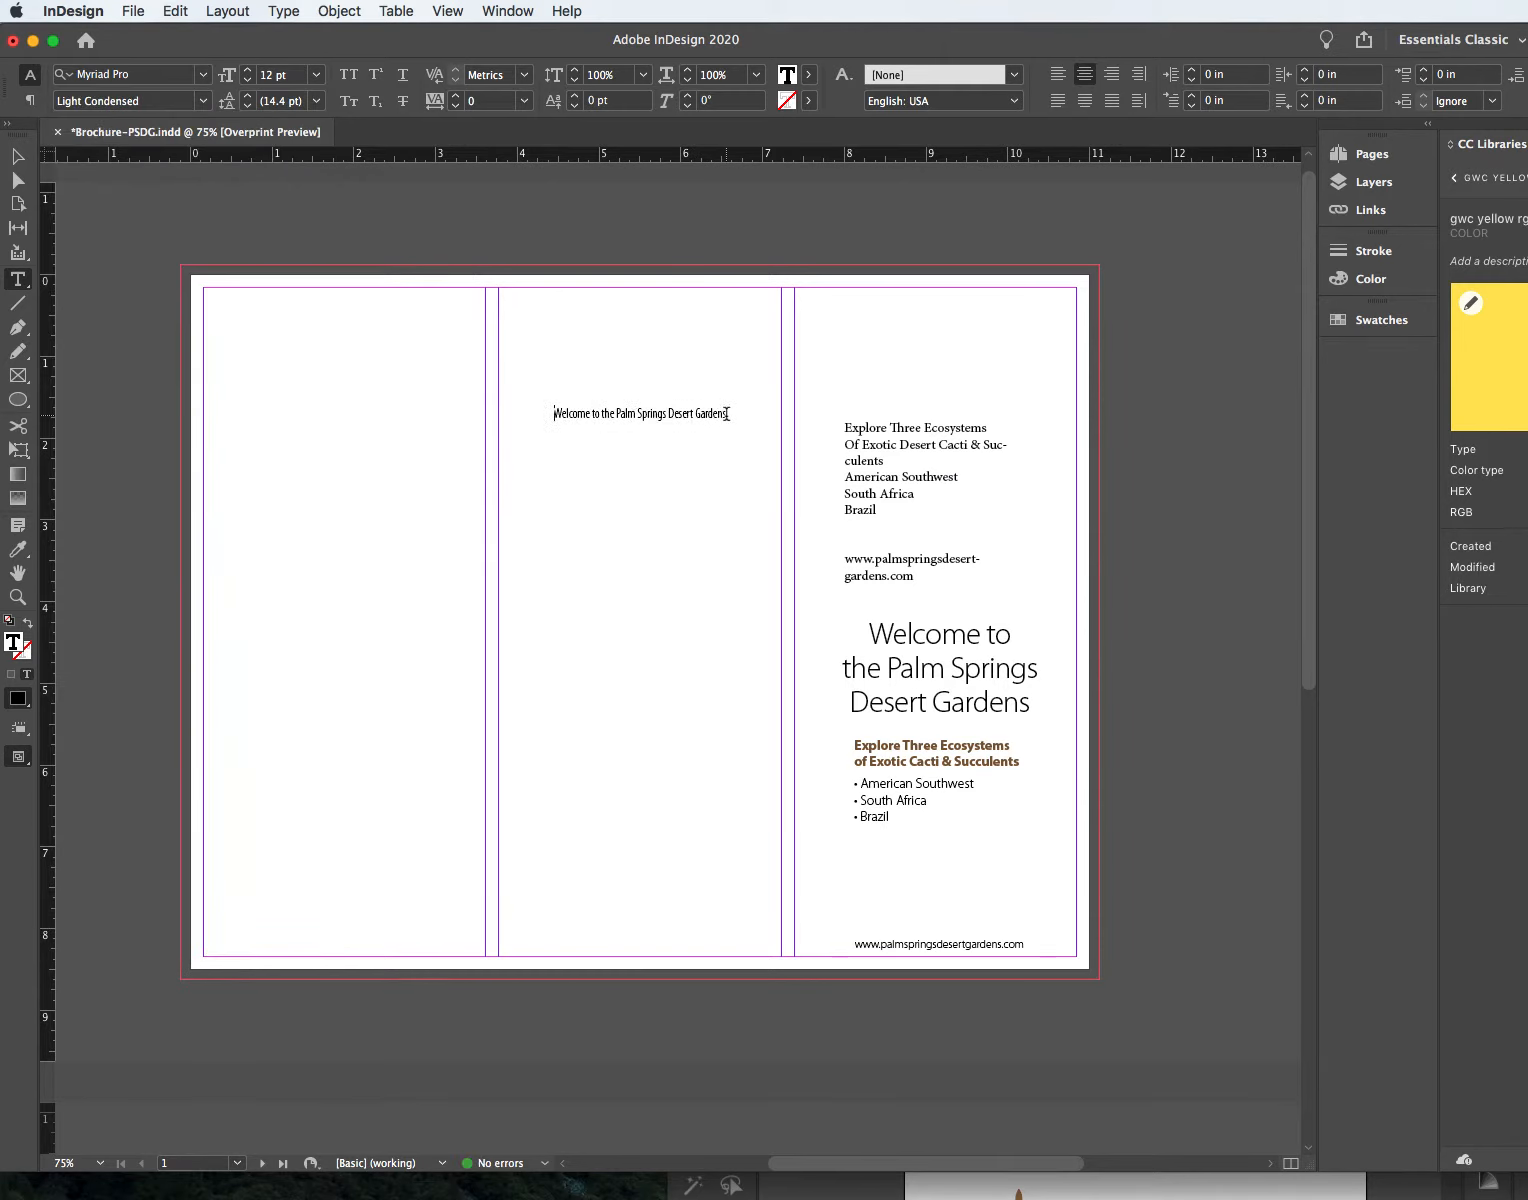
left_click_drag(727, 413, 481, 418)
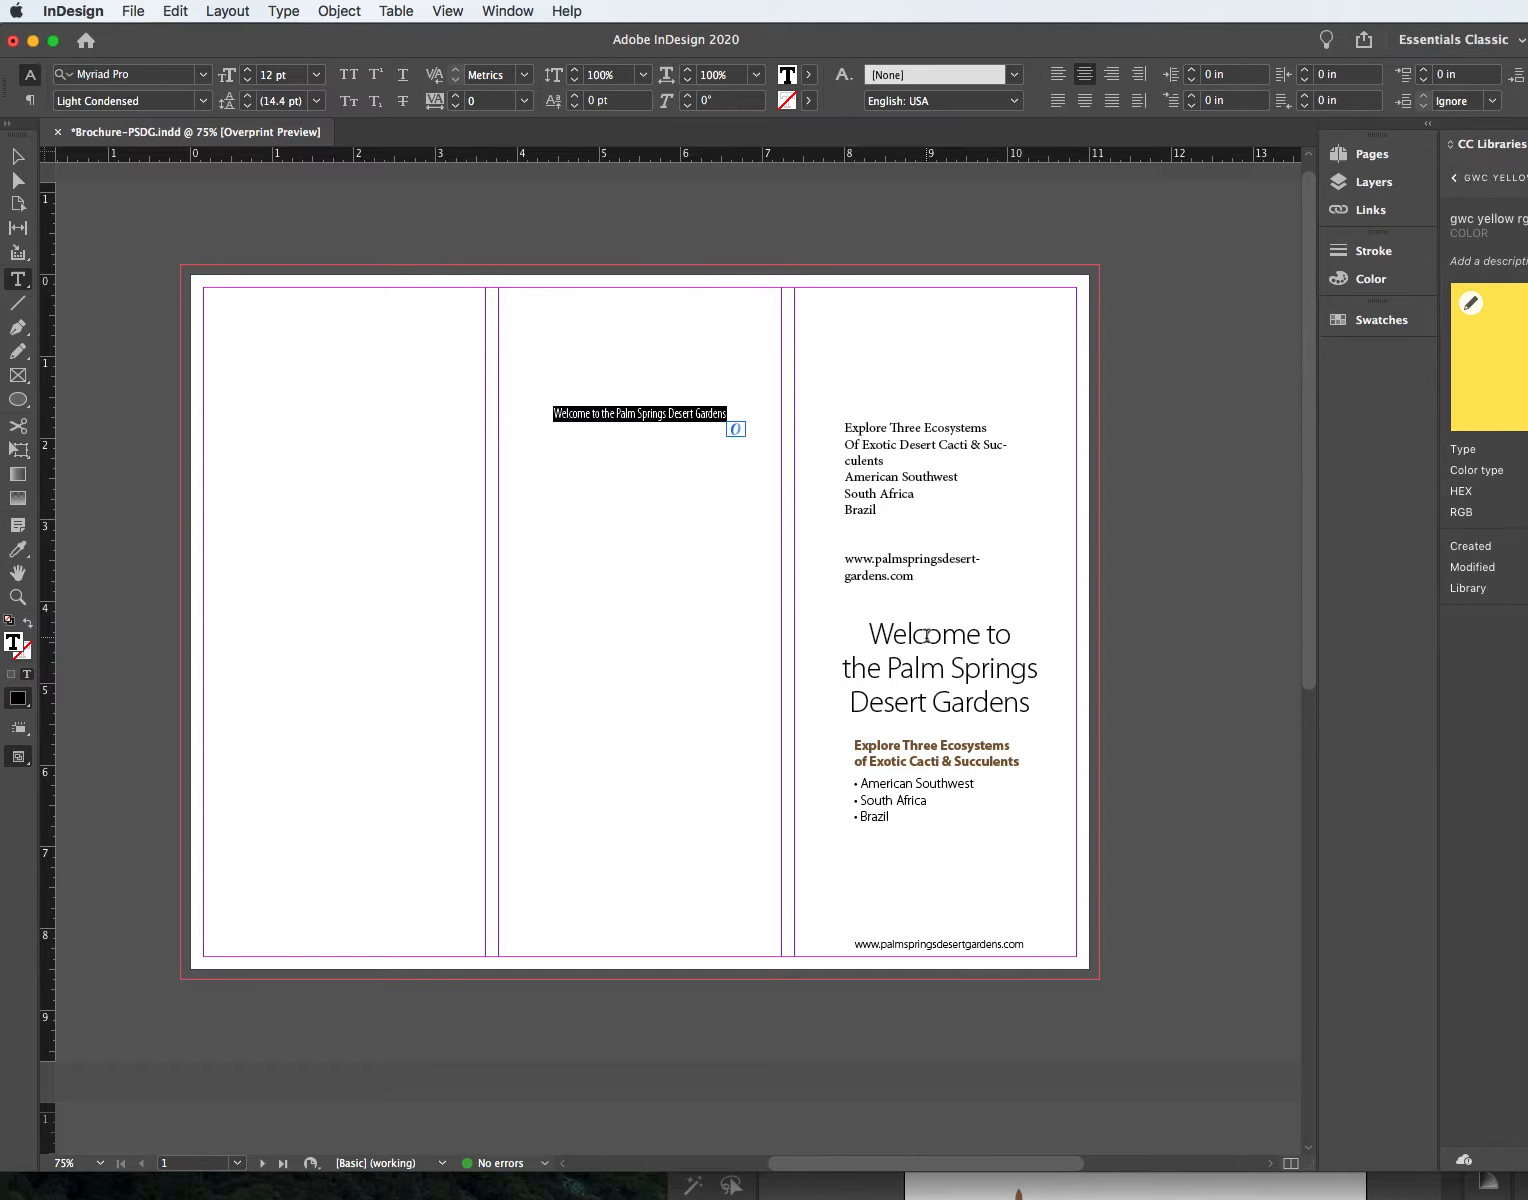
left_click(249, 70)
left_click(249, 70)
left_click(249, 70)
left_click(316, 74)
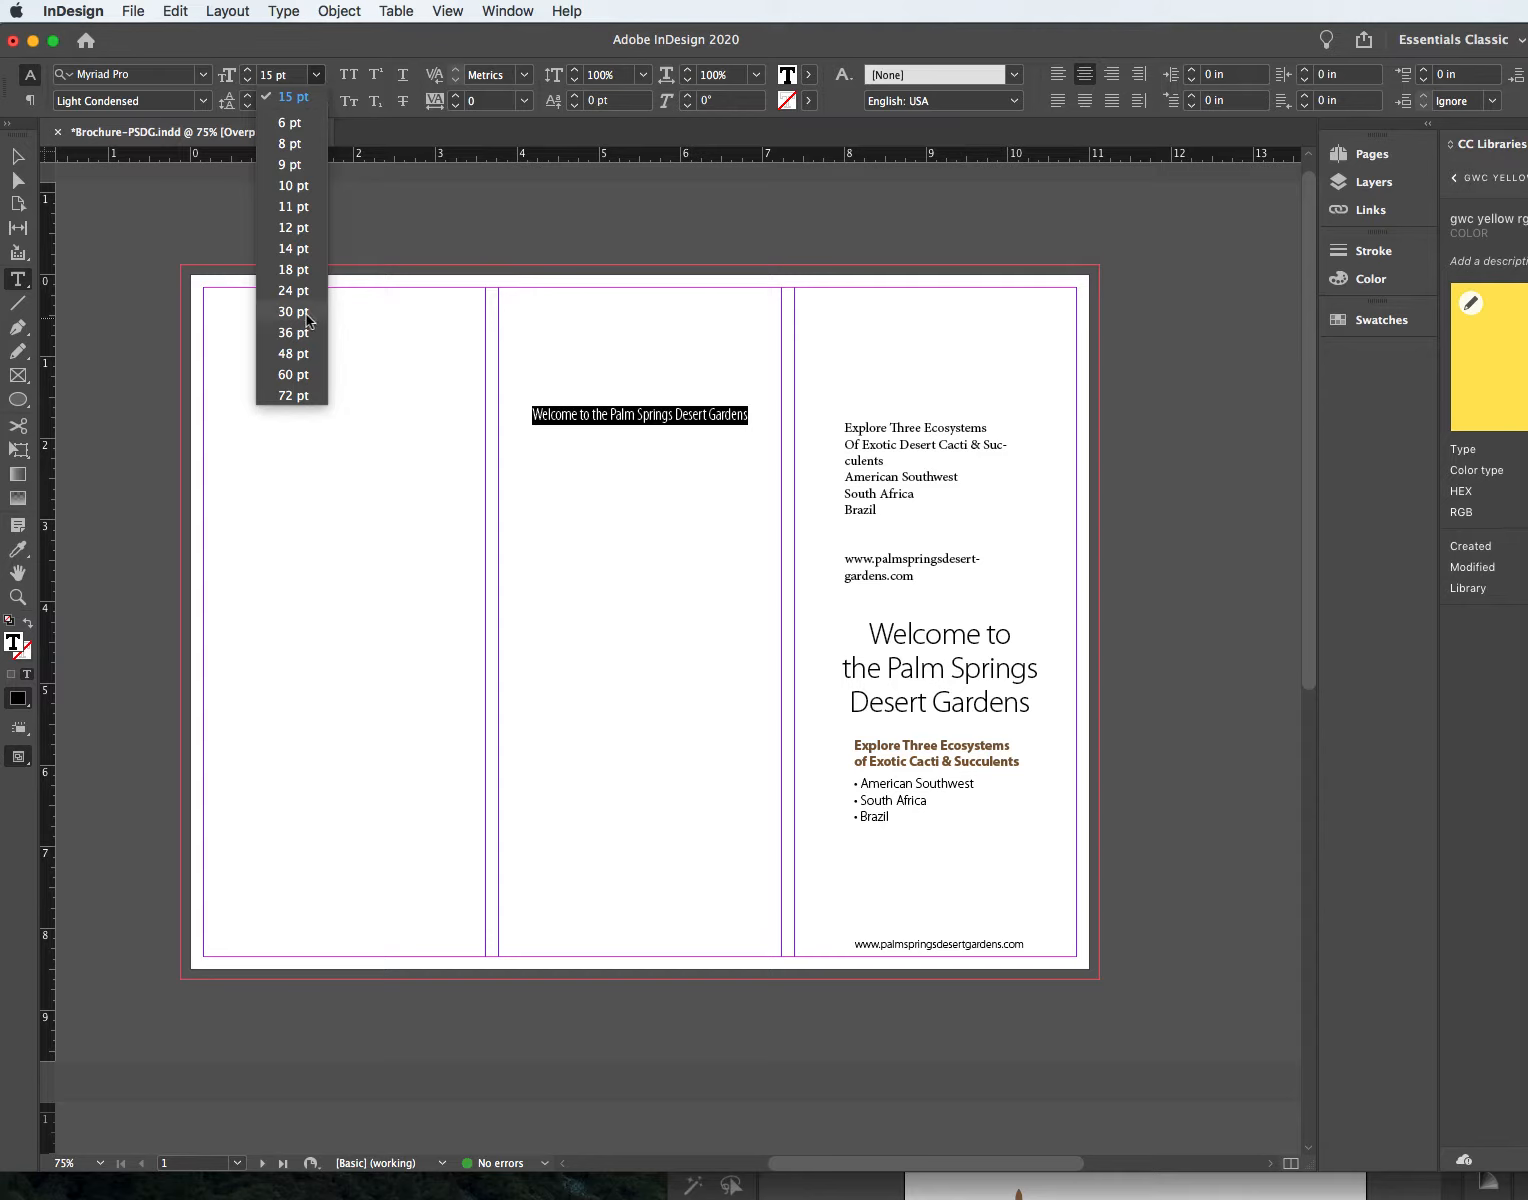
left_click(293, 339)
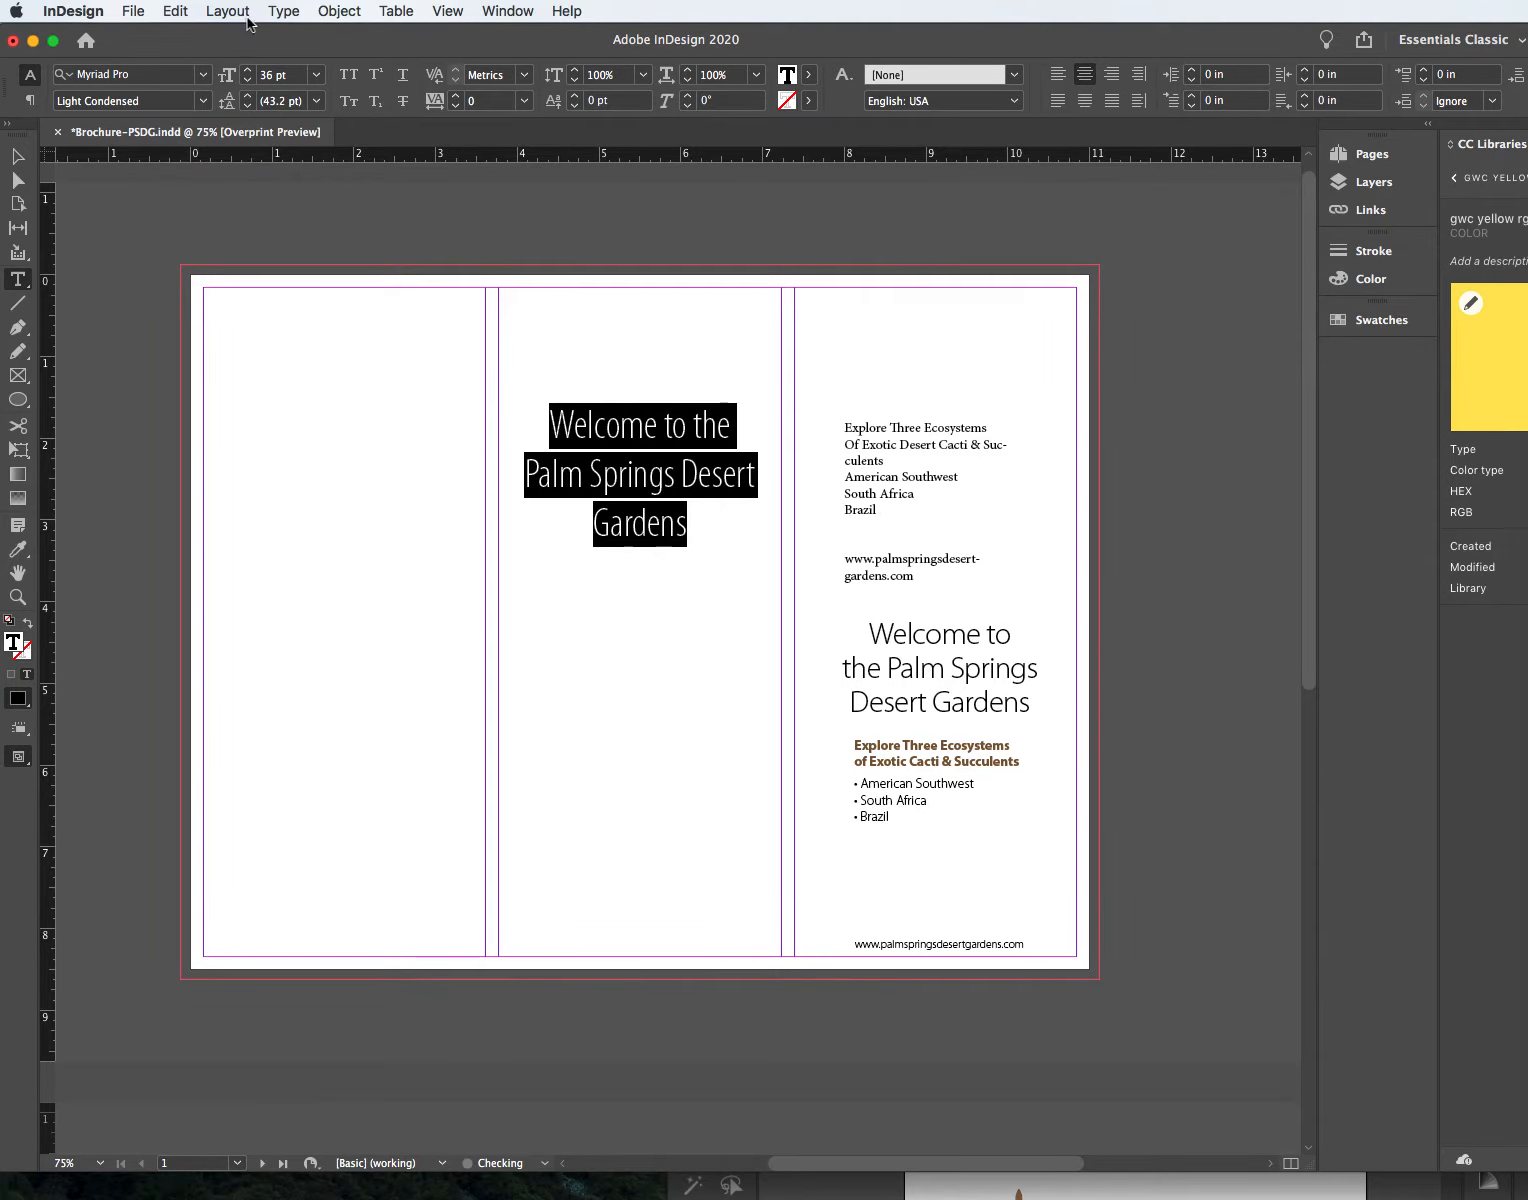
left_click(247, 69)
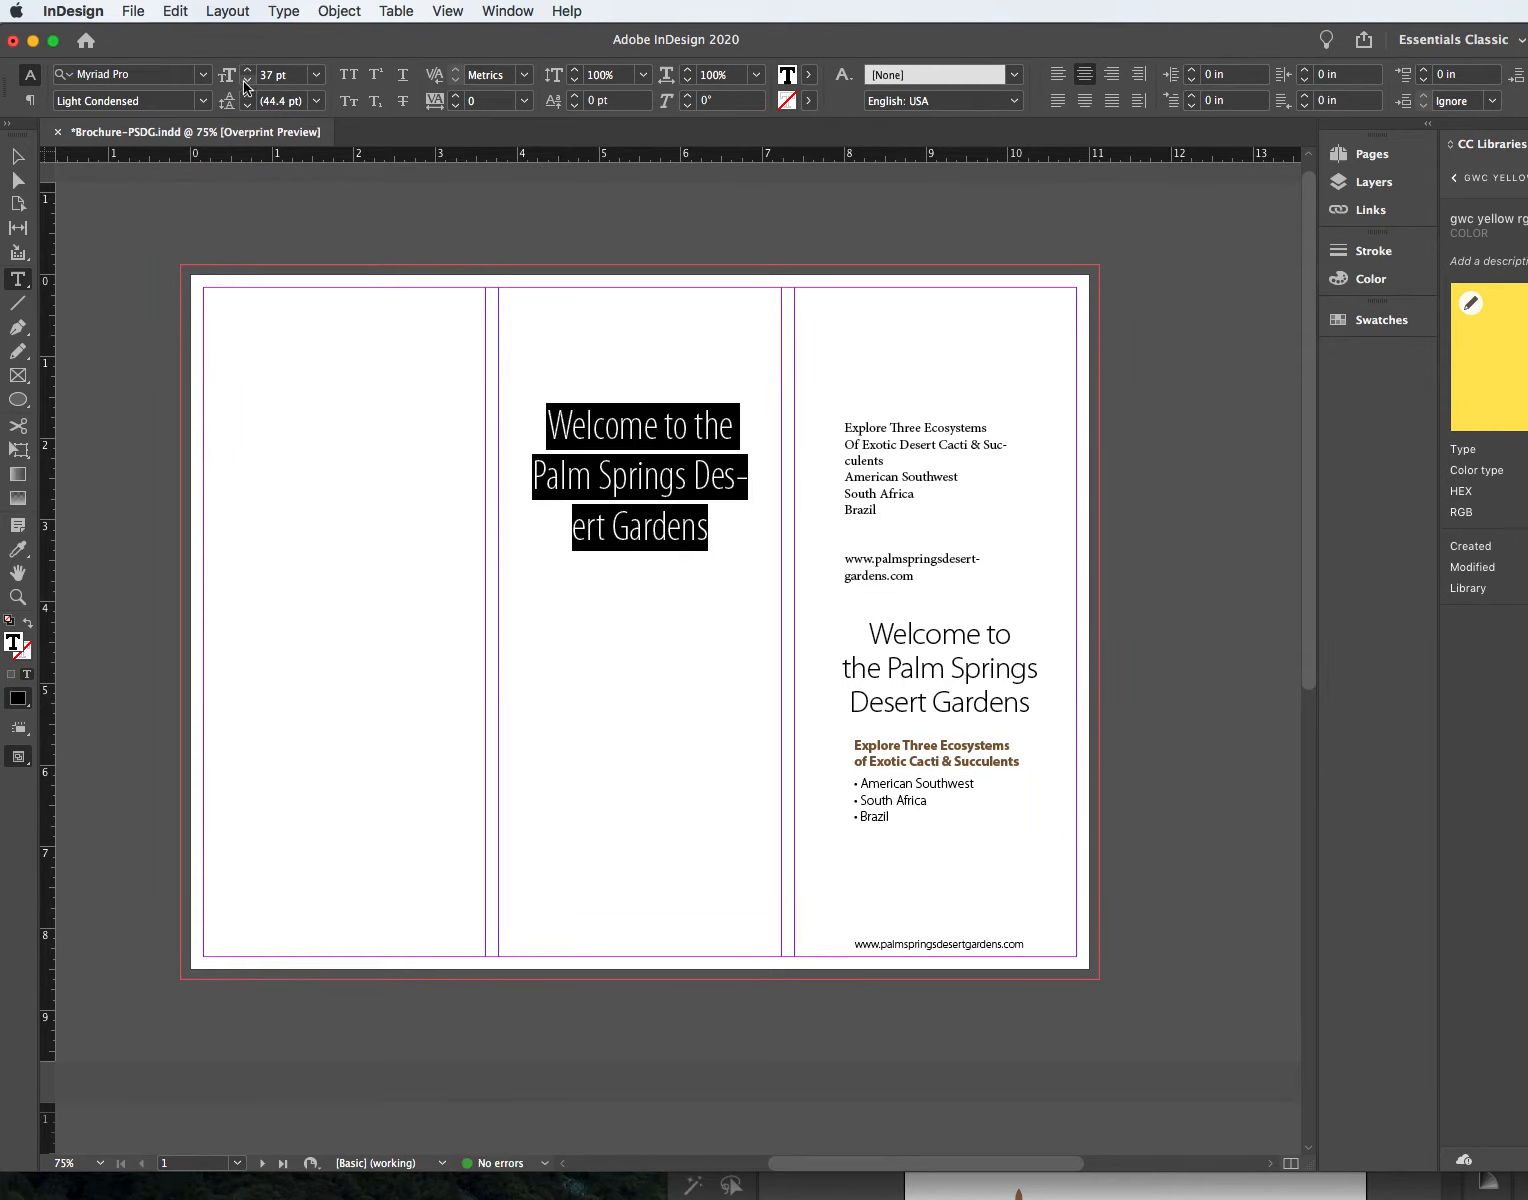
left_click(248, 80)
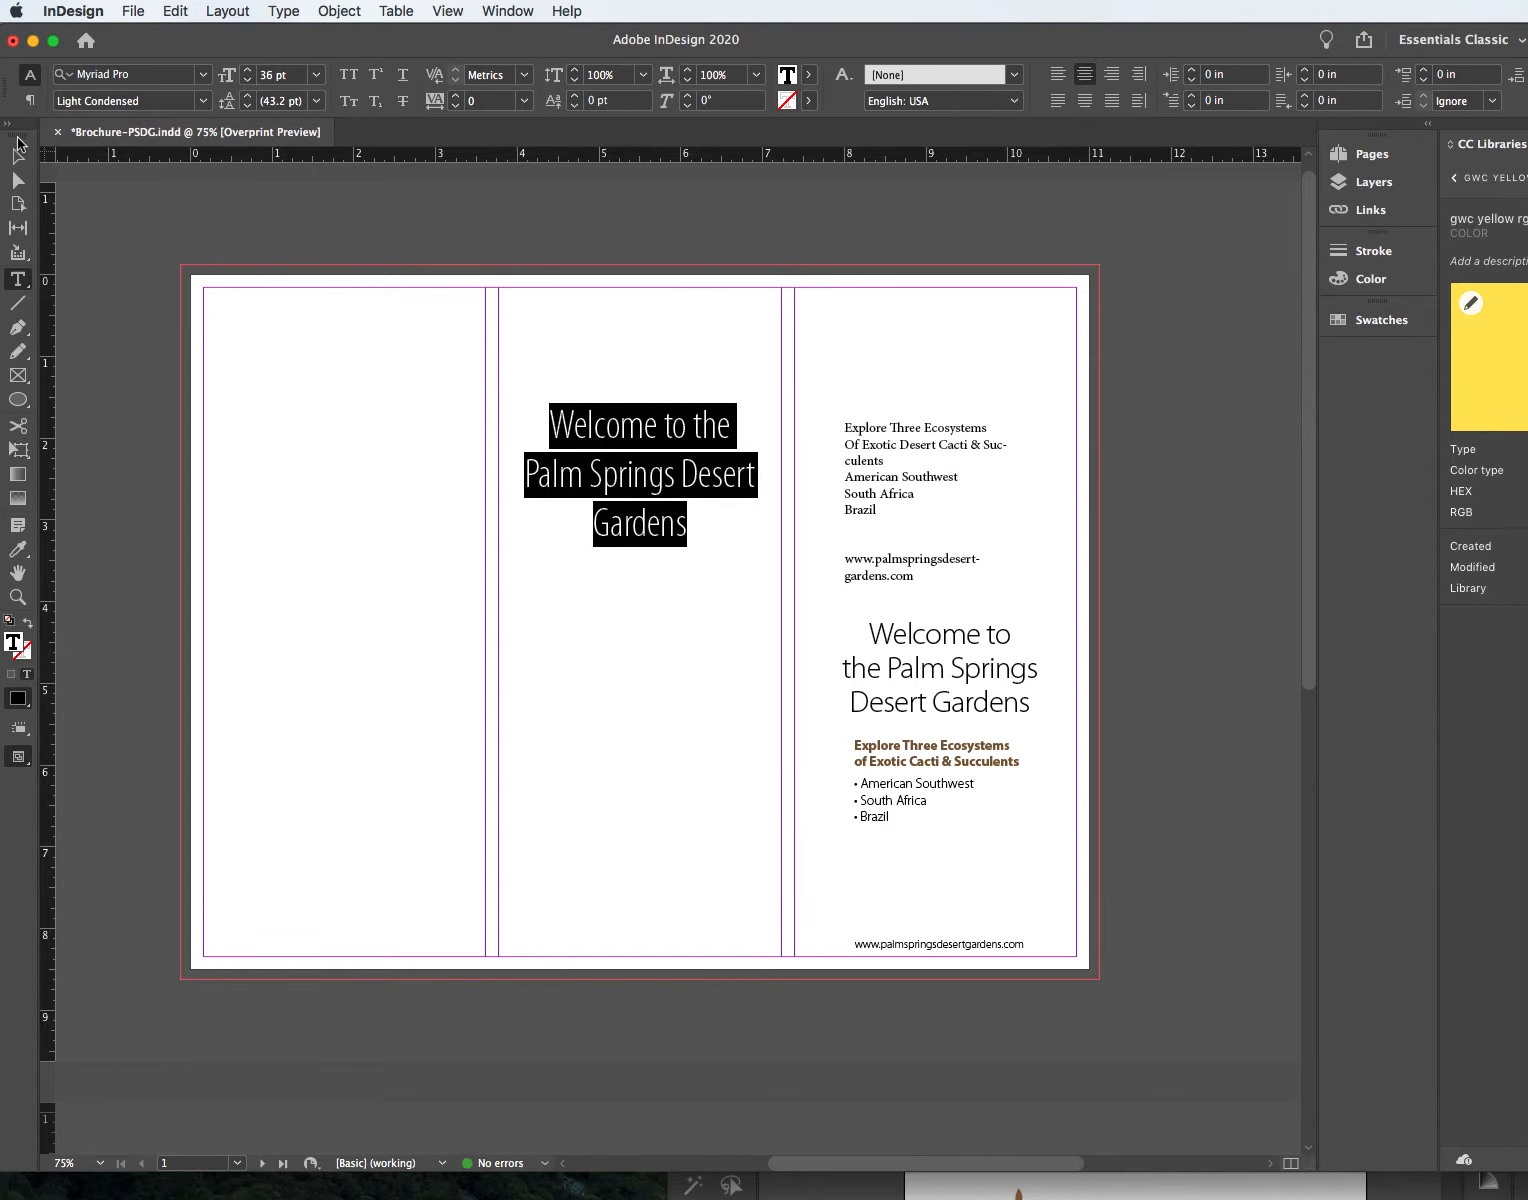
Step: Move the welcome text frame lower in the middle panel and narrow it to about 2.46 in so "Desert Gardens" shares one line
left_click(18, 155)
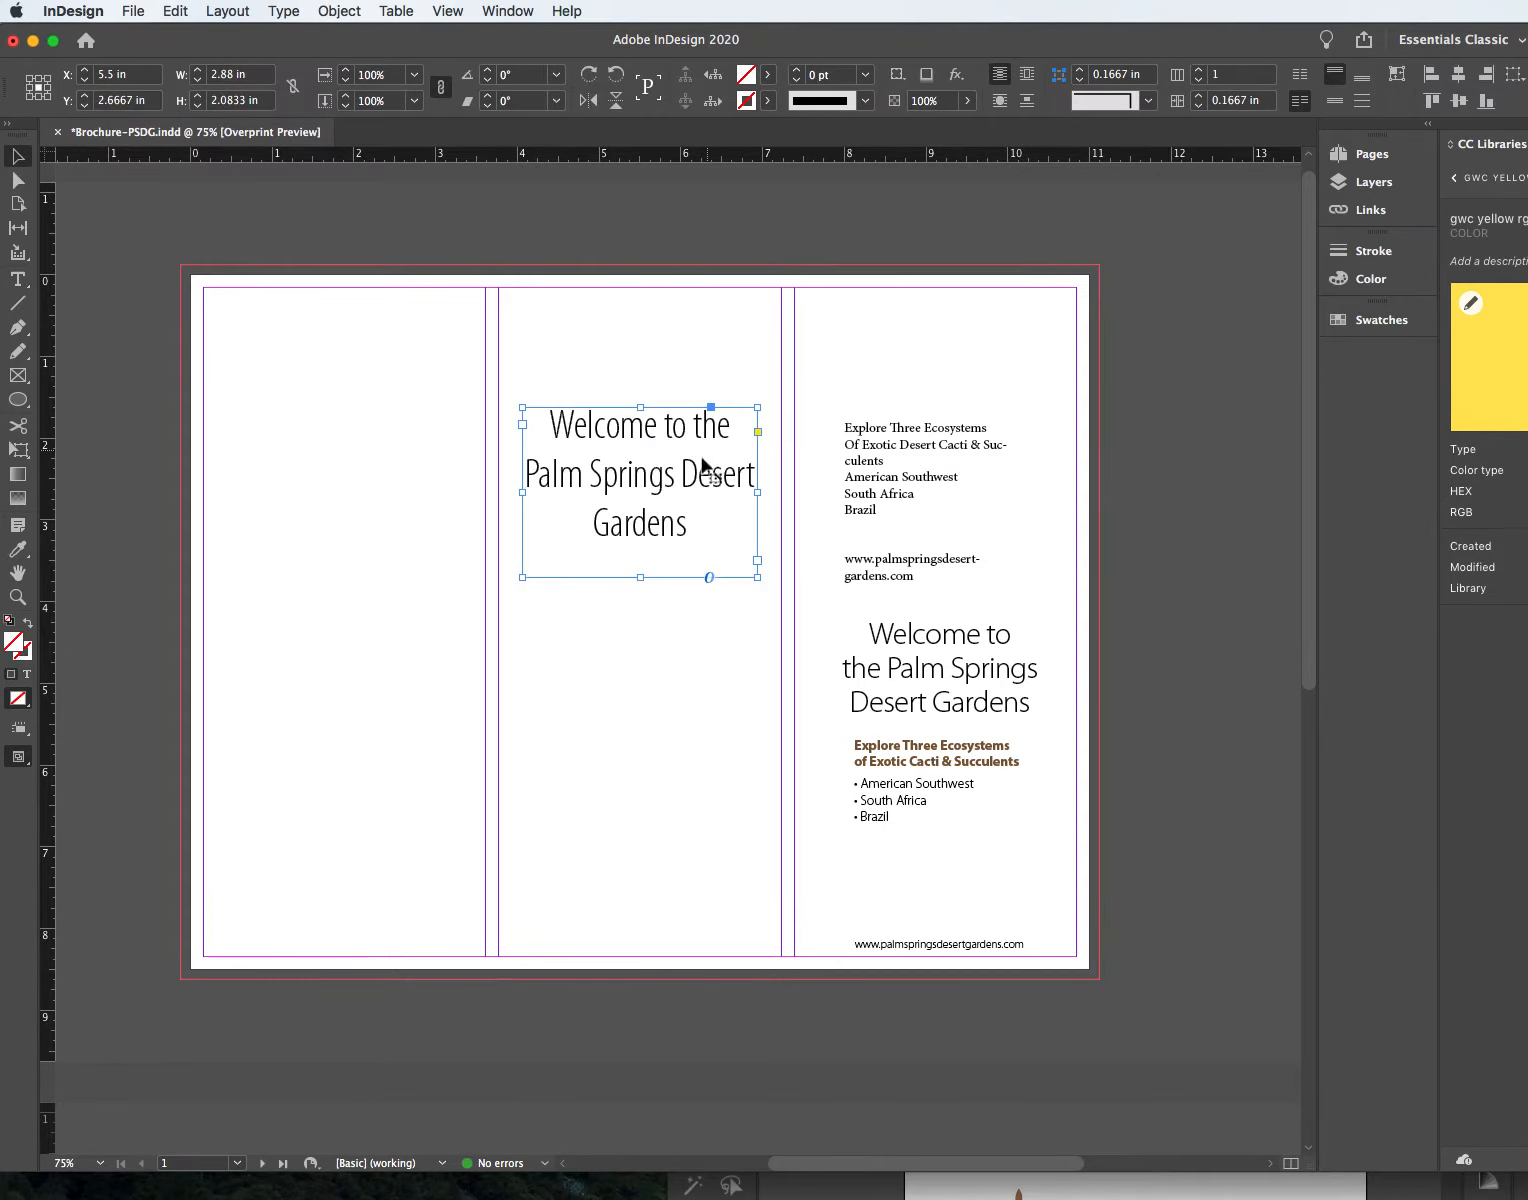
left_click_drag(658, 480, 660, 632)
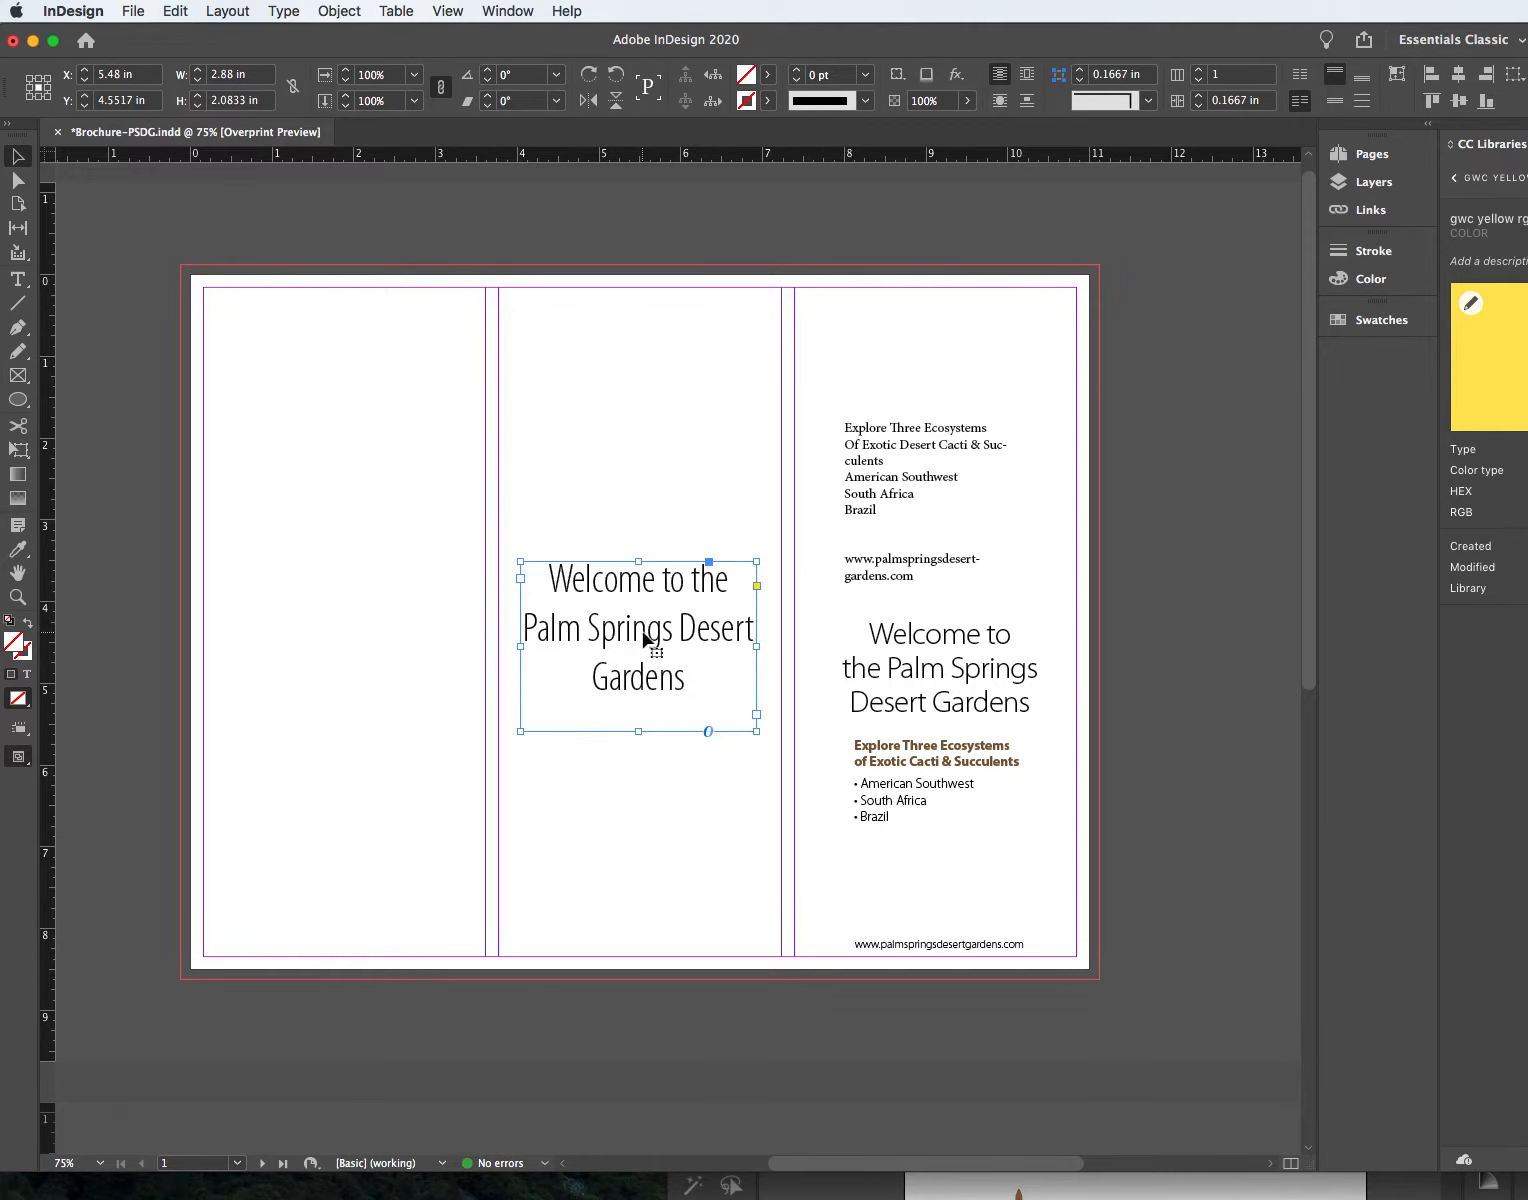
left_click_drag(755, 647, 713, 496)
left_click(813, 594)
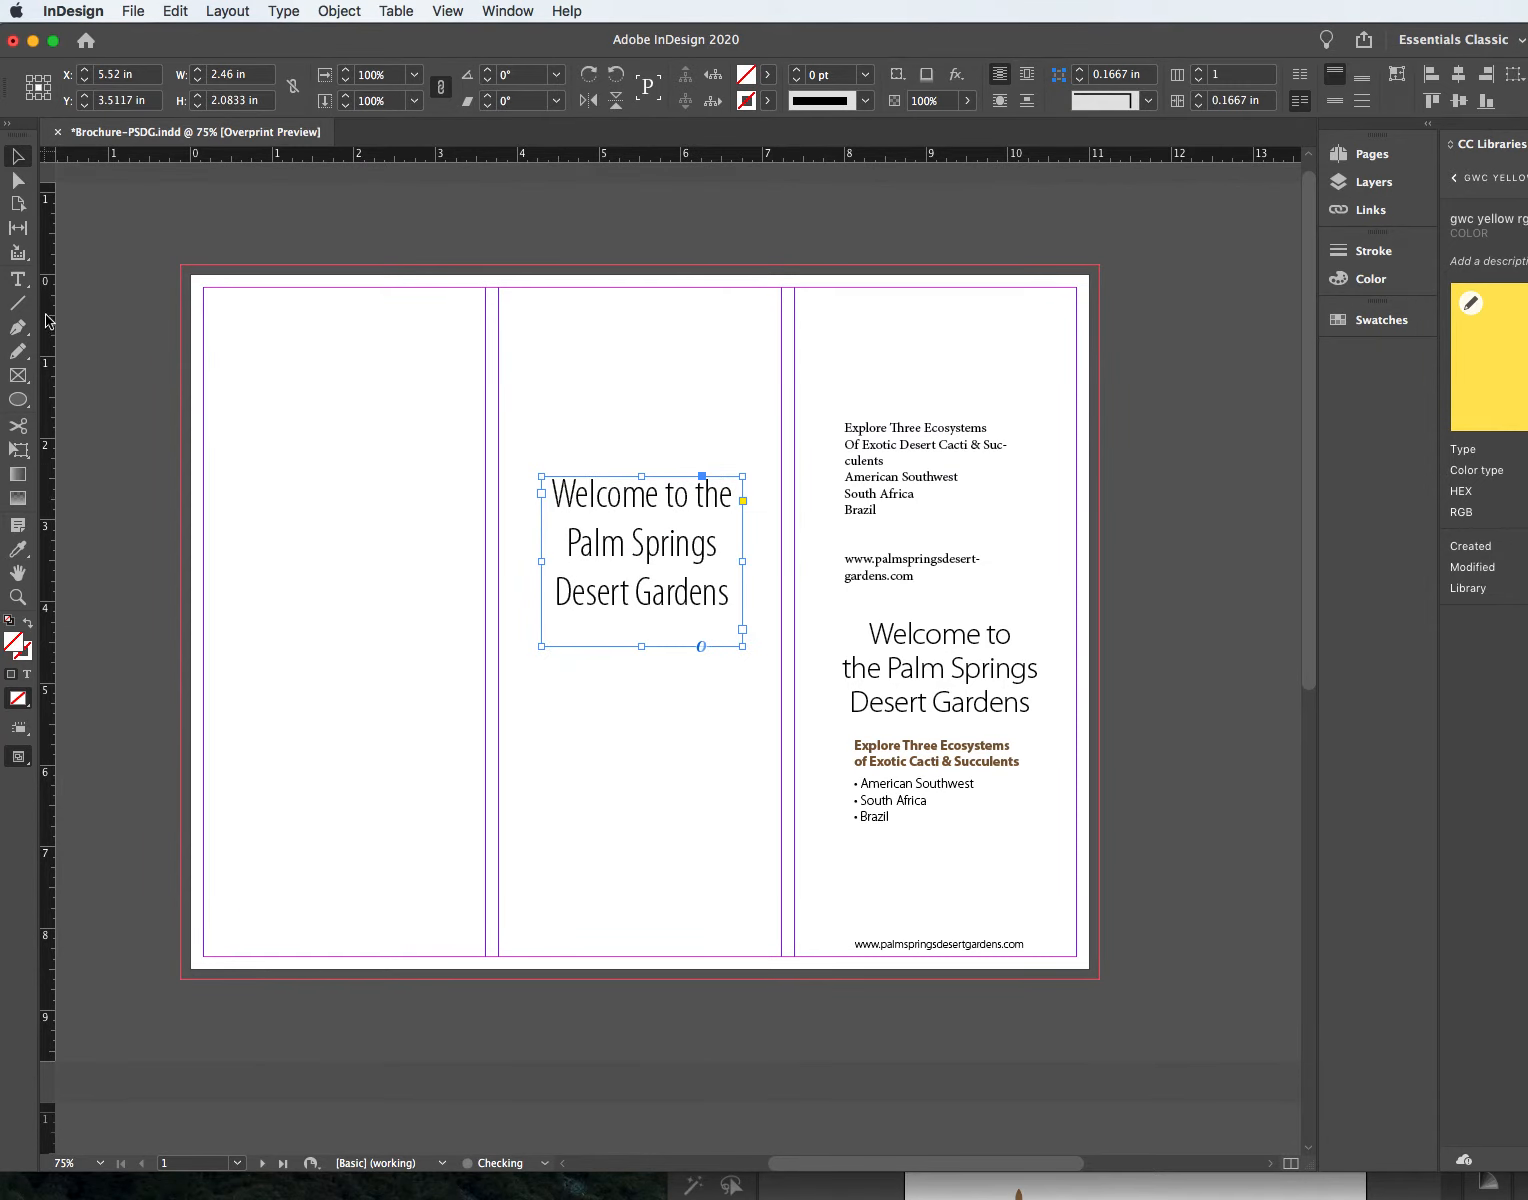
Step: Set the tracking of the middle panel's welcome text to -10
left_click(18, 279)
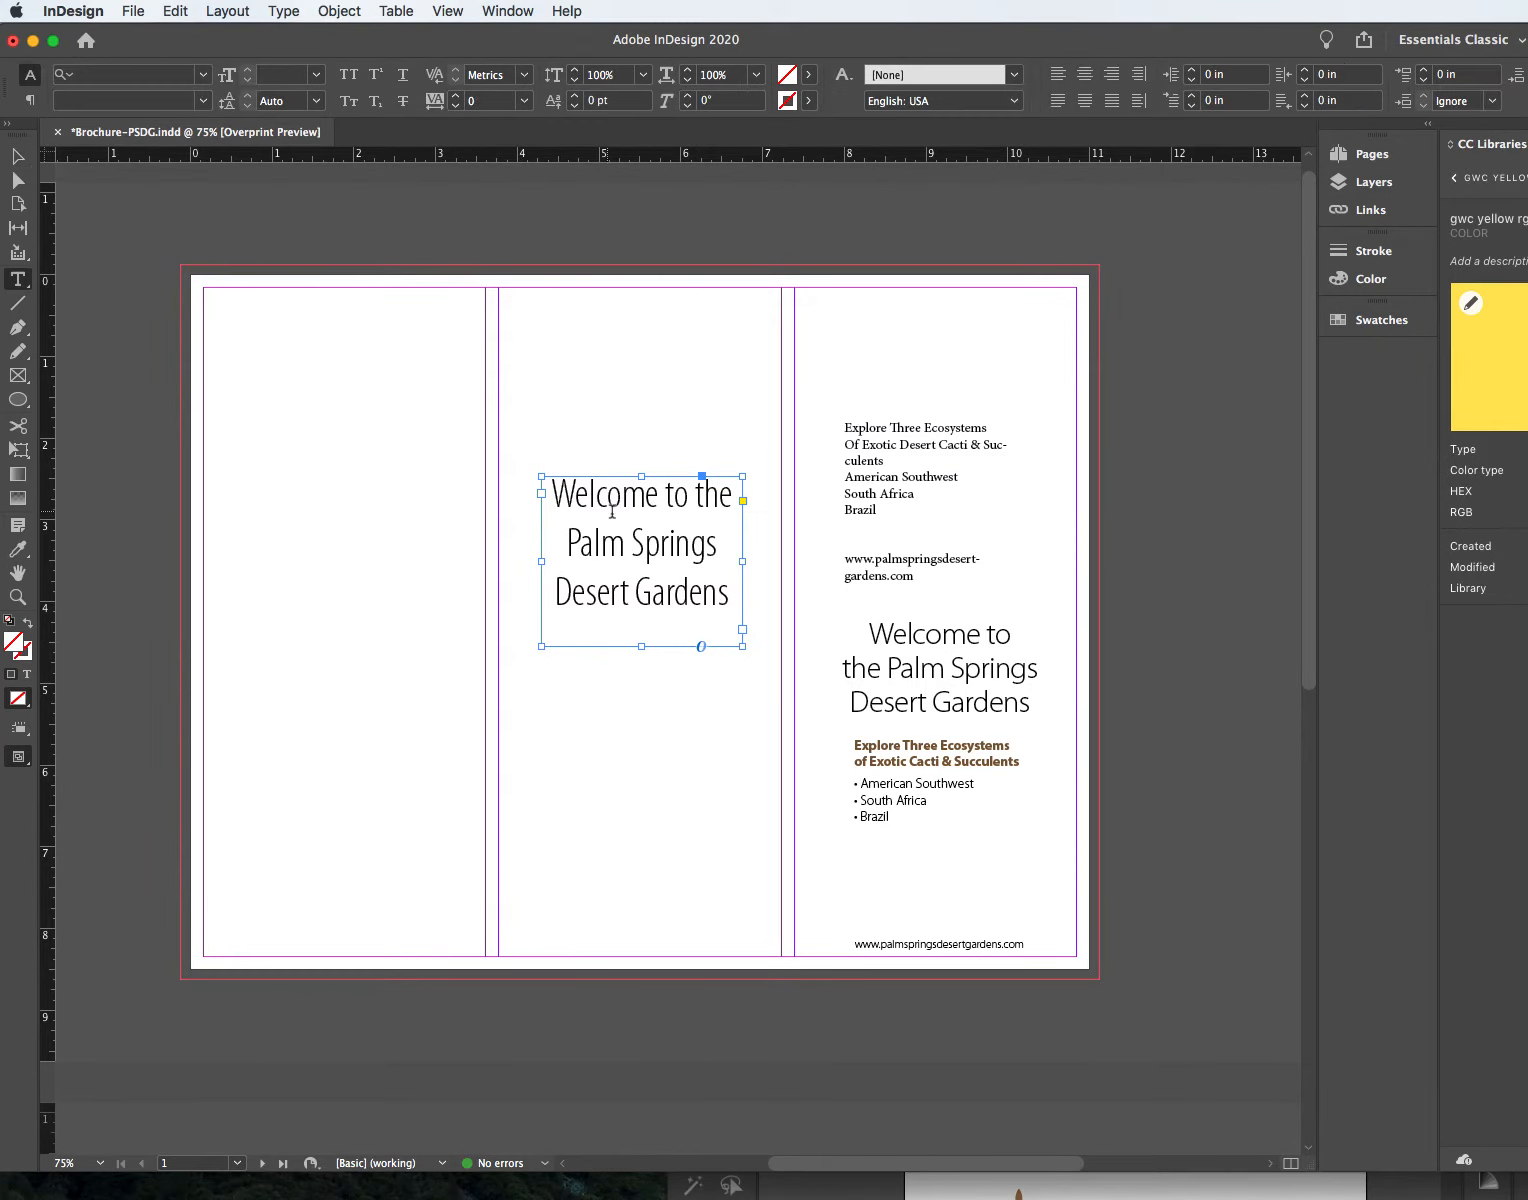
left_click_drag(728, 592, 541, 469)
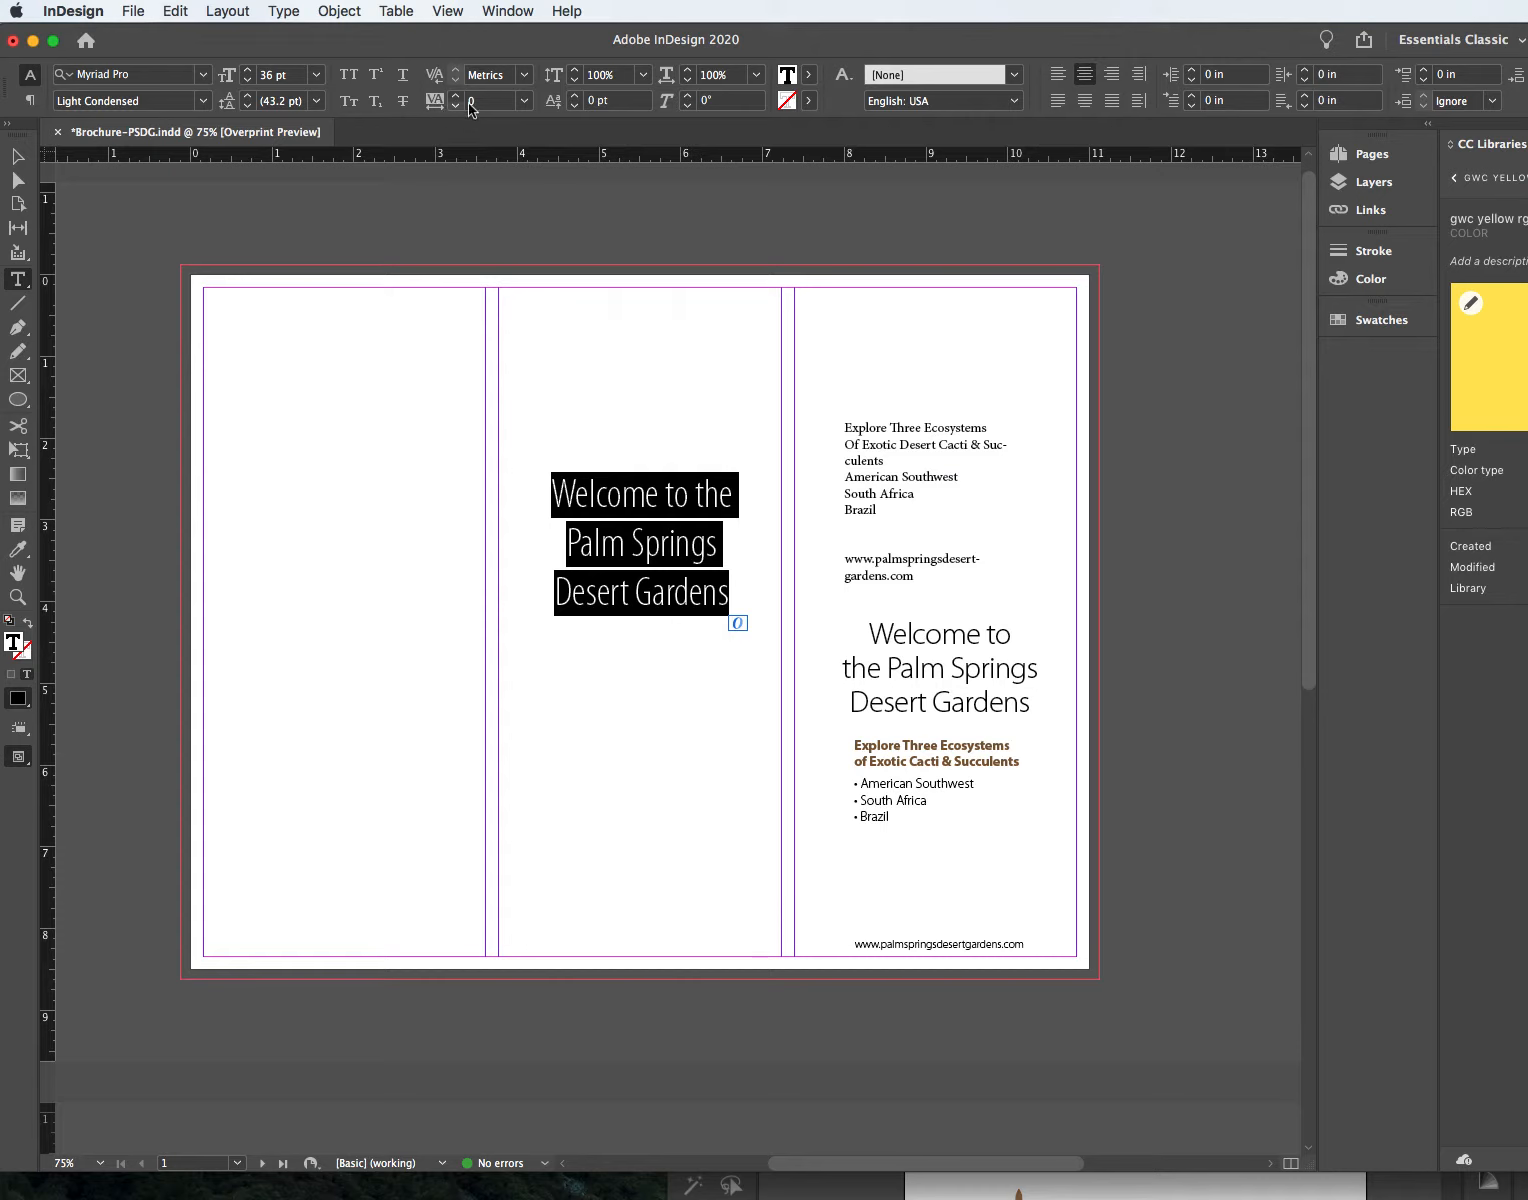
left_click(526, 101)
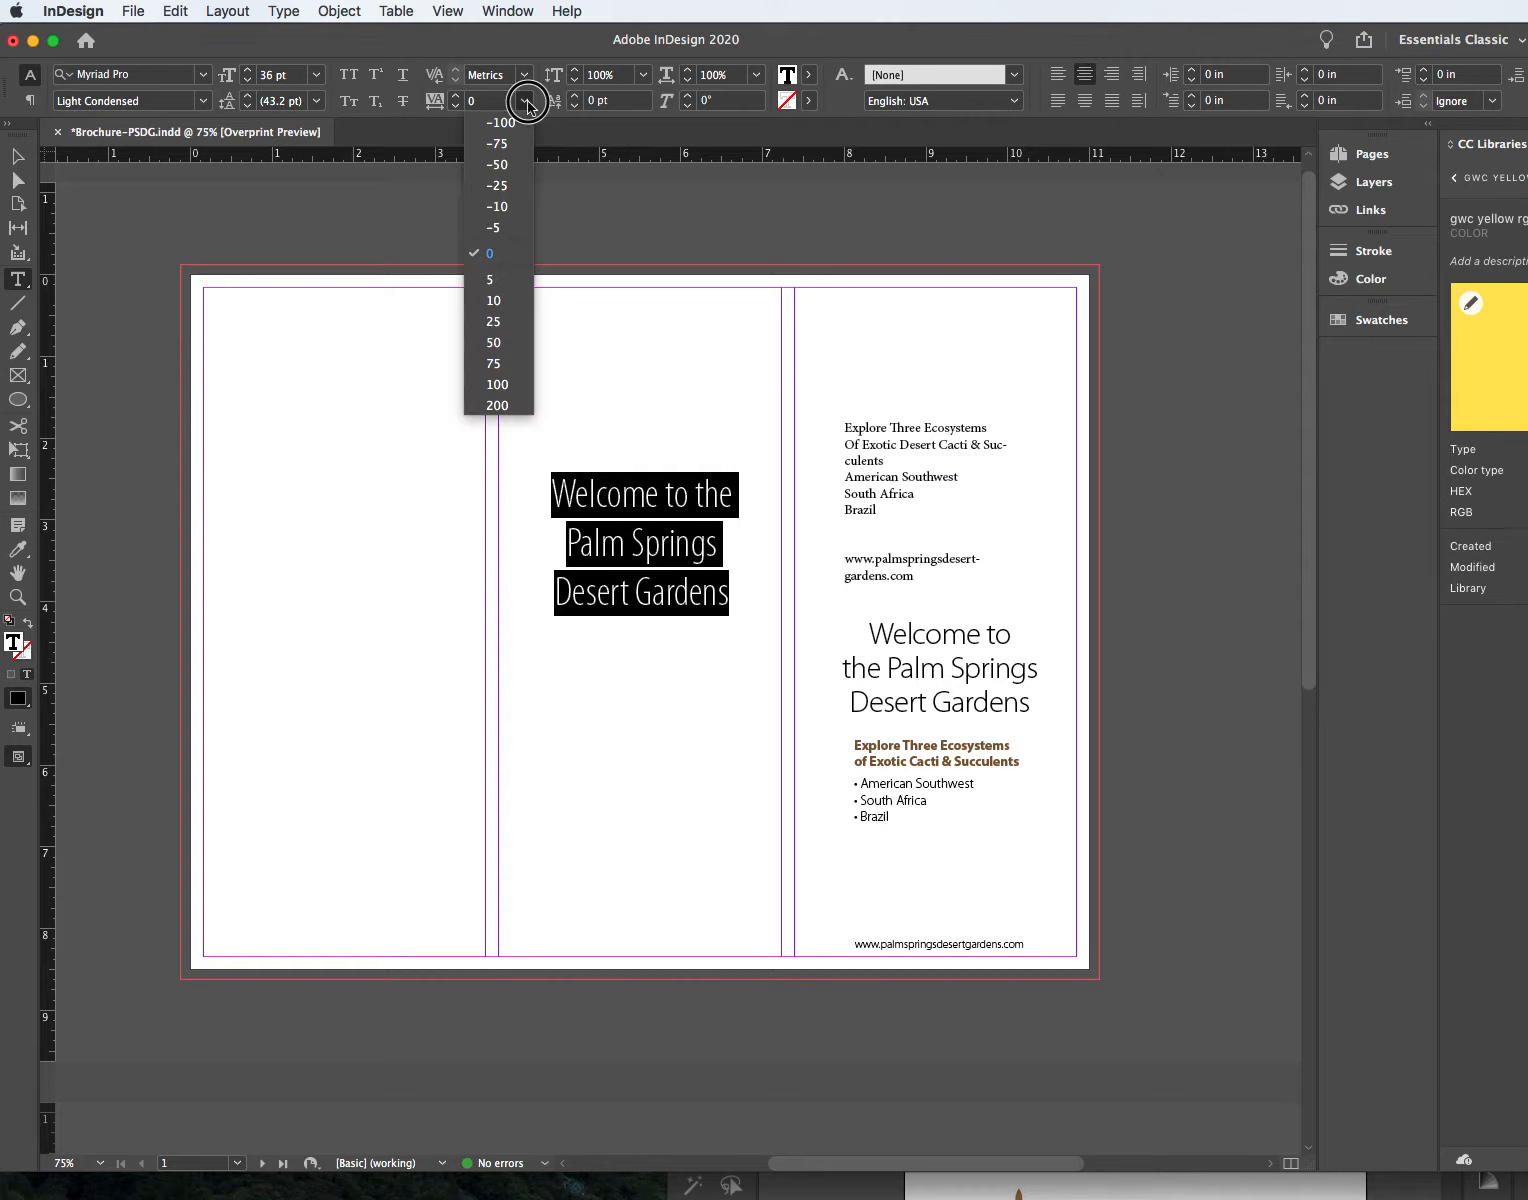
left_click(499, 208)
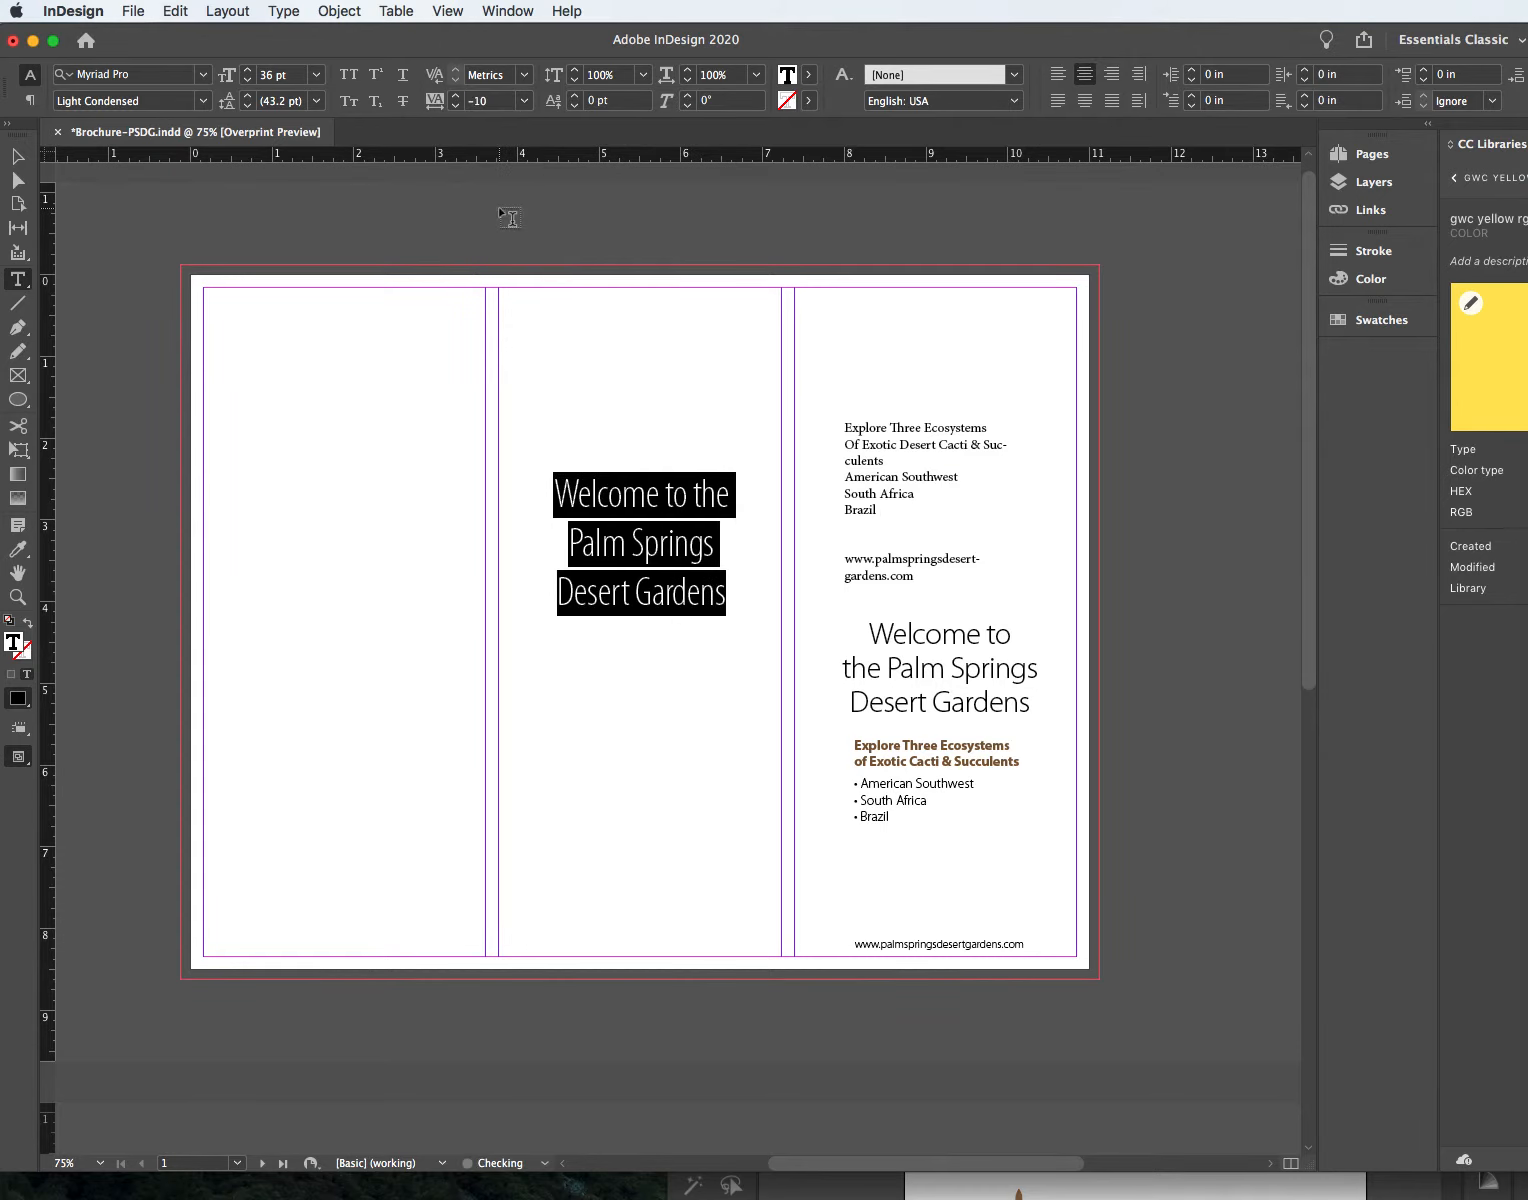
left_click(17, 156)
left_click(556, 365)
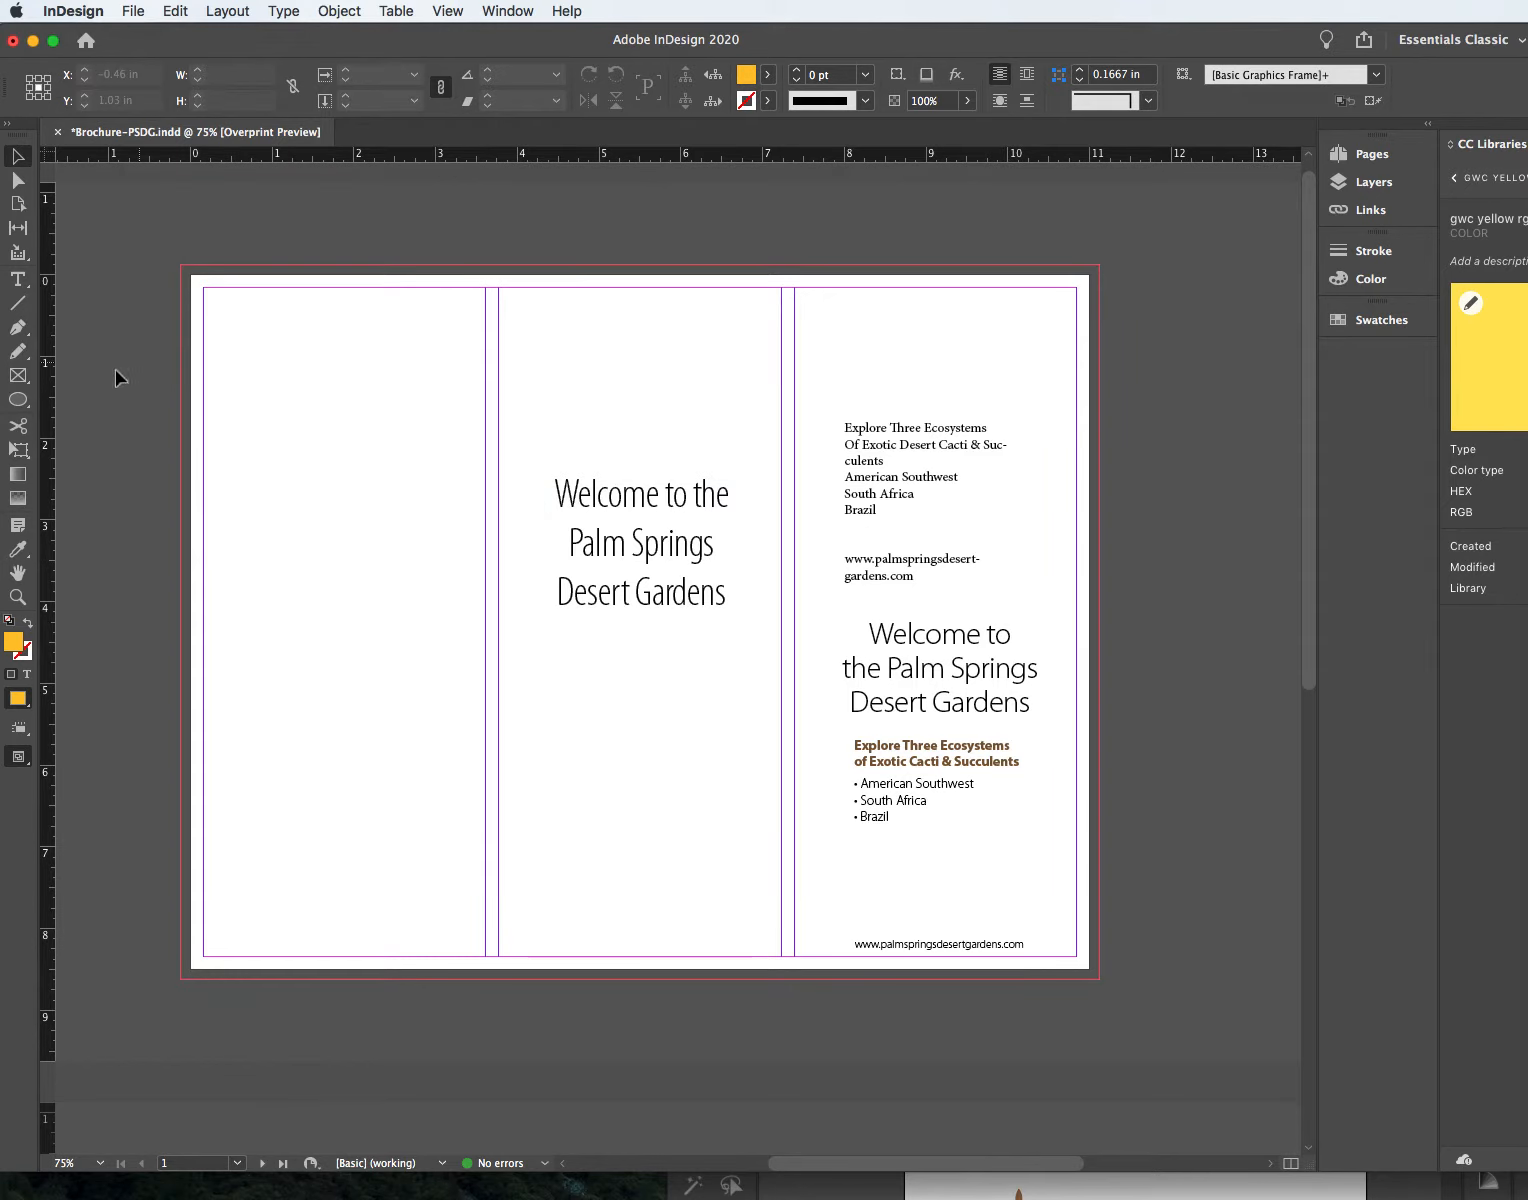
Step: Set the leading of the middle panel's welcome text to 36 pt
left_click(17, 279)
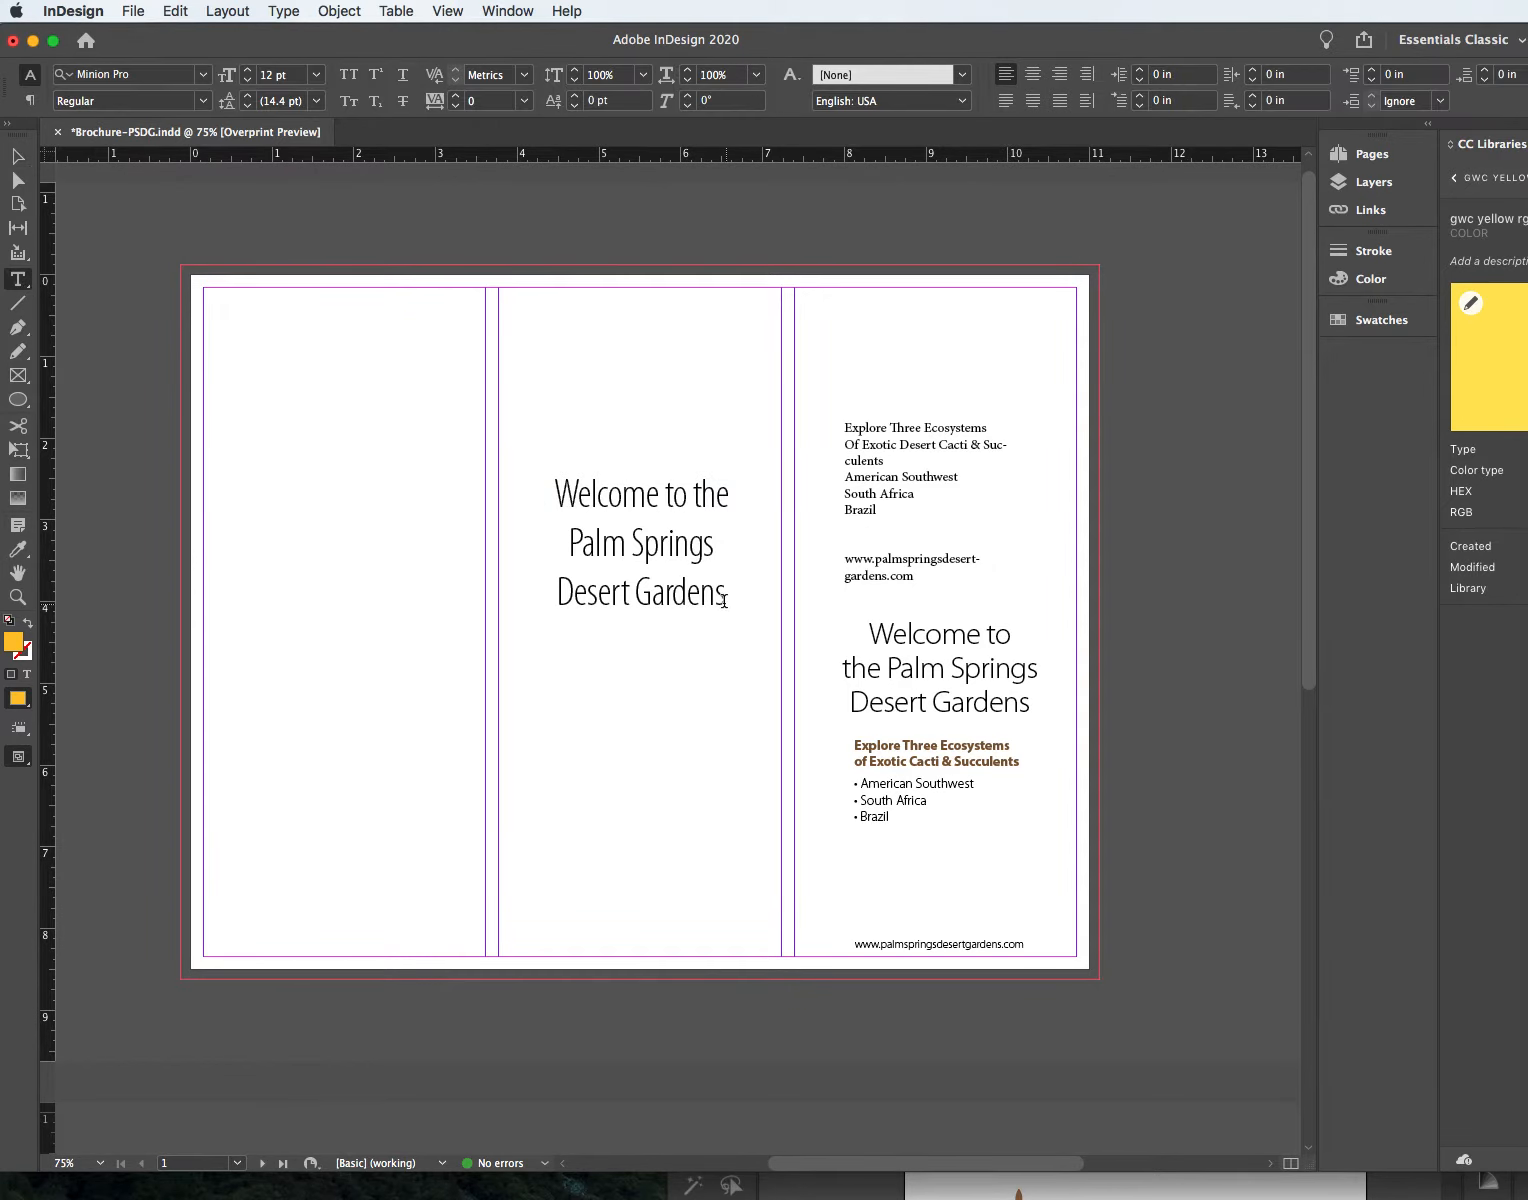
left_click_drag(723, 600, 460, 505)
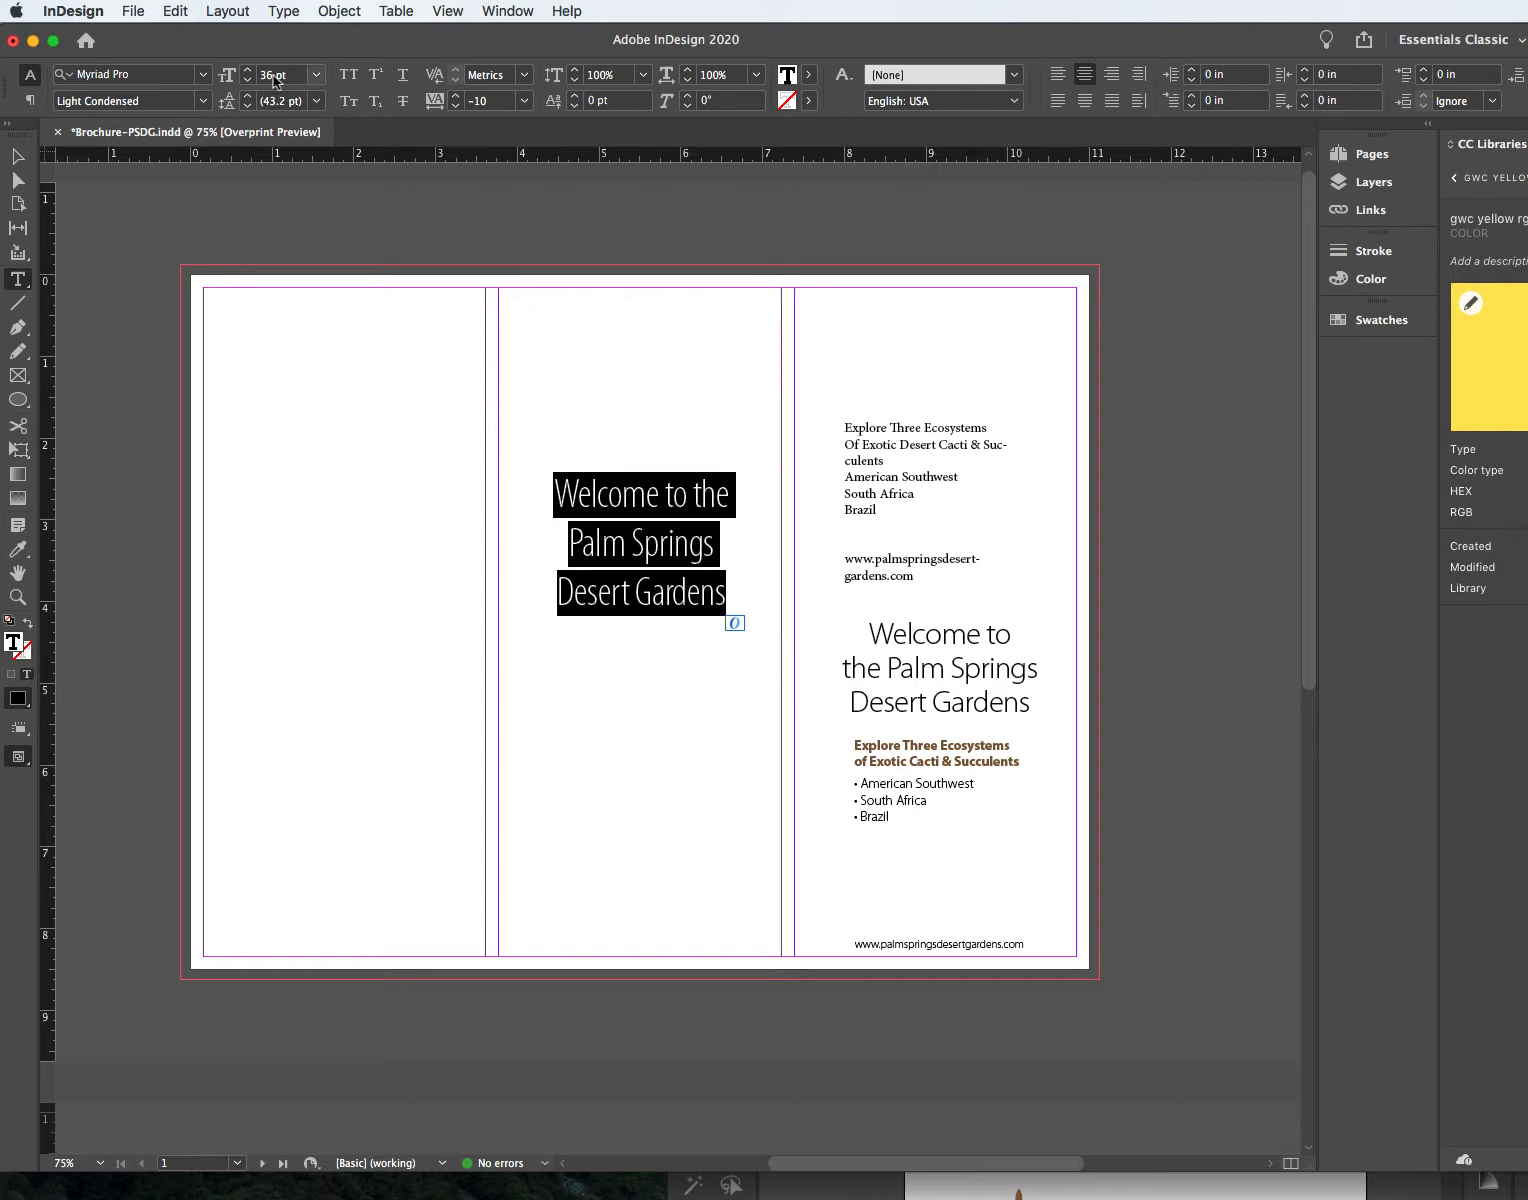
left_click(318, 101)
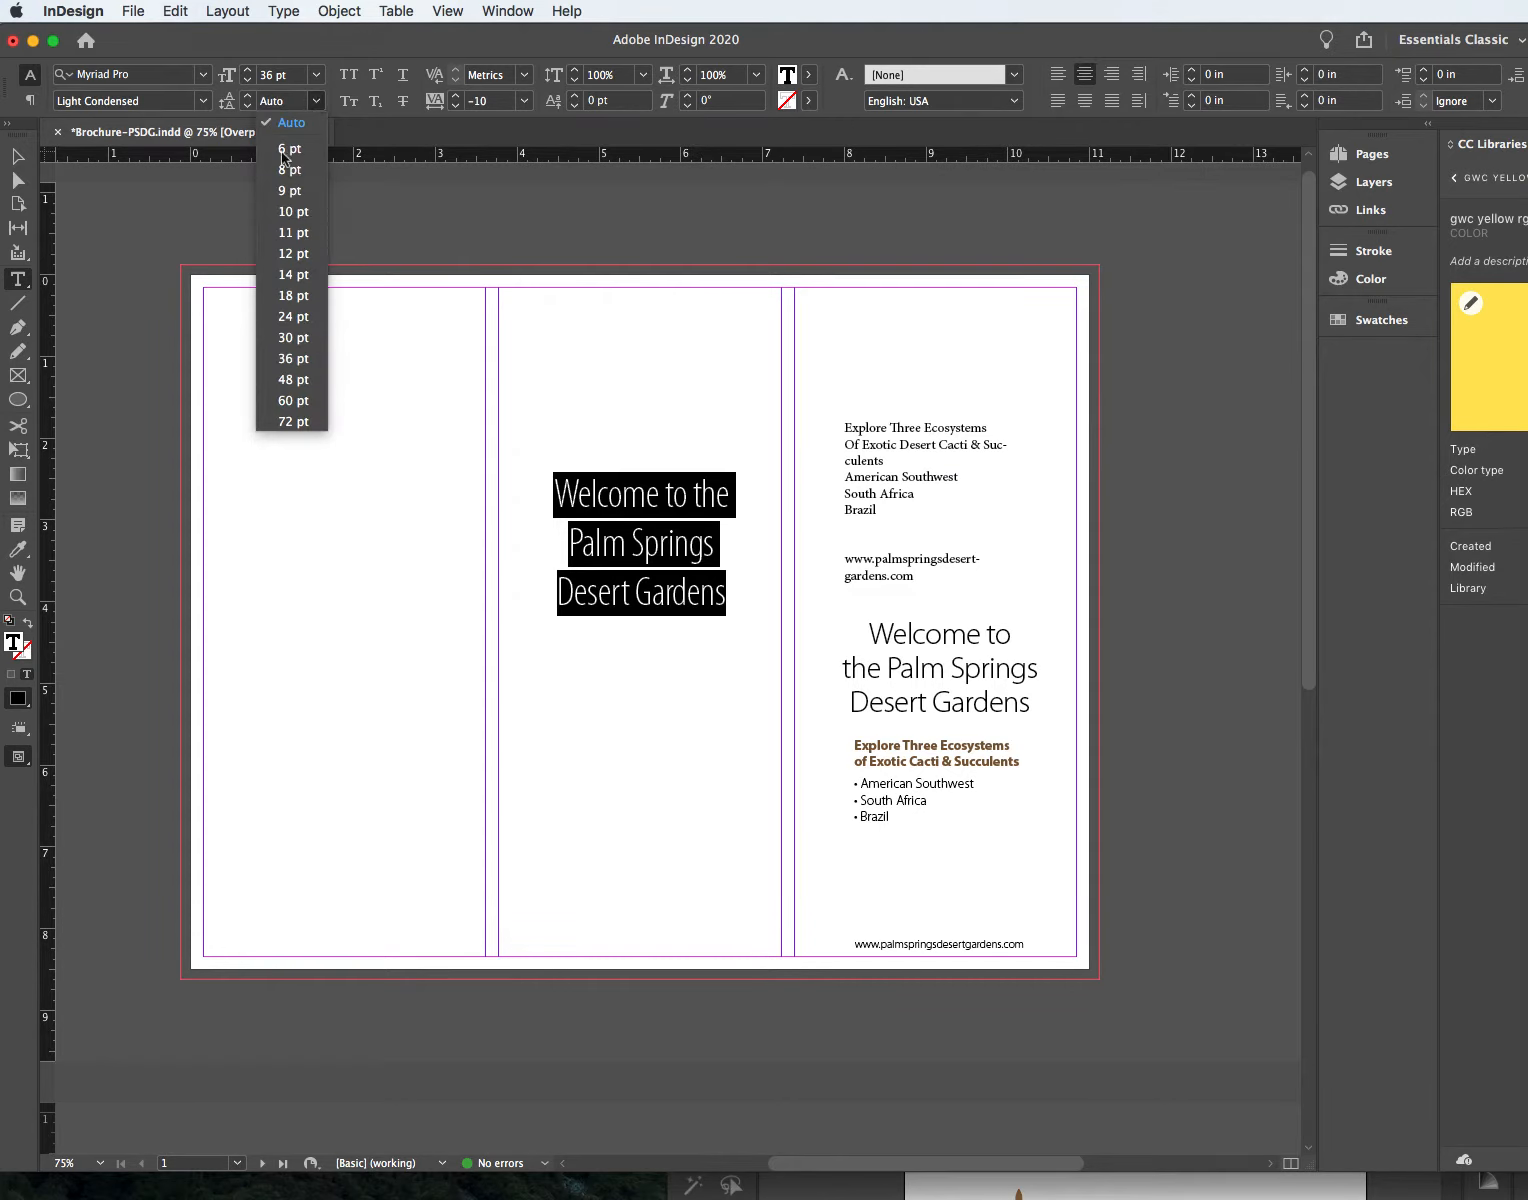
left_click(293, 359)
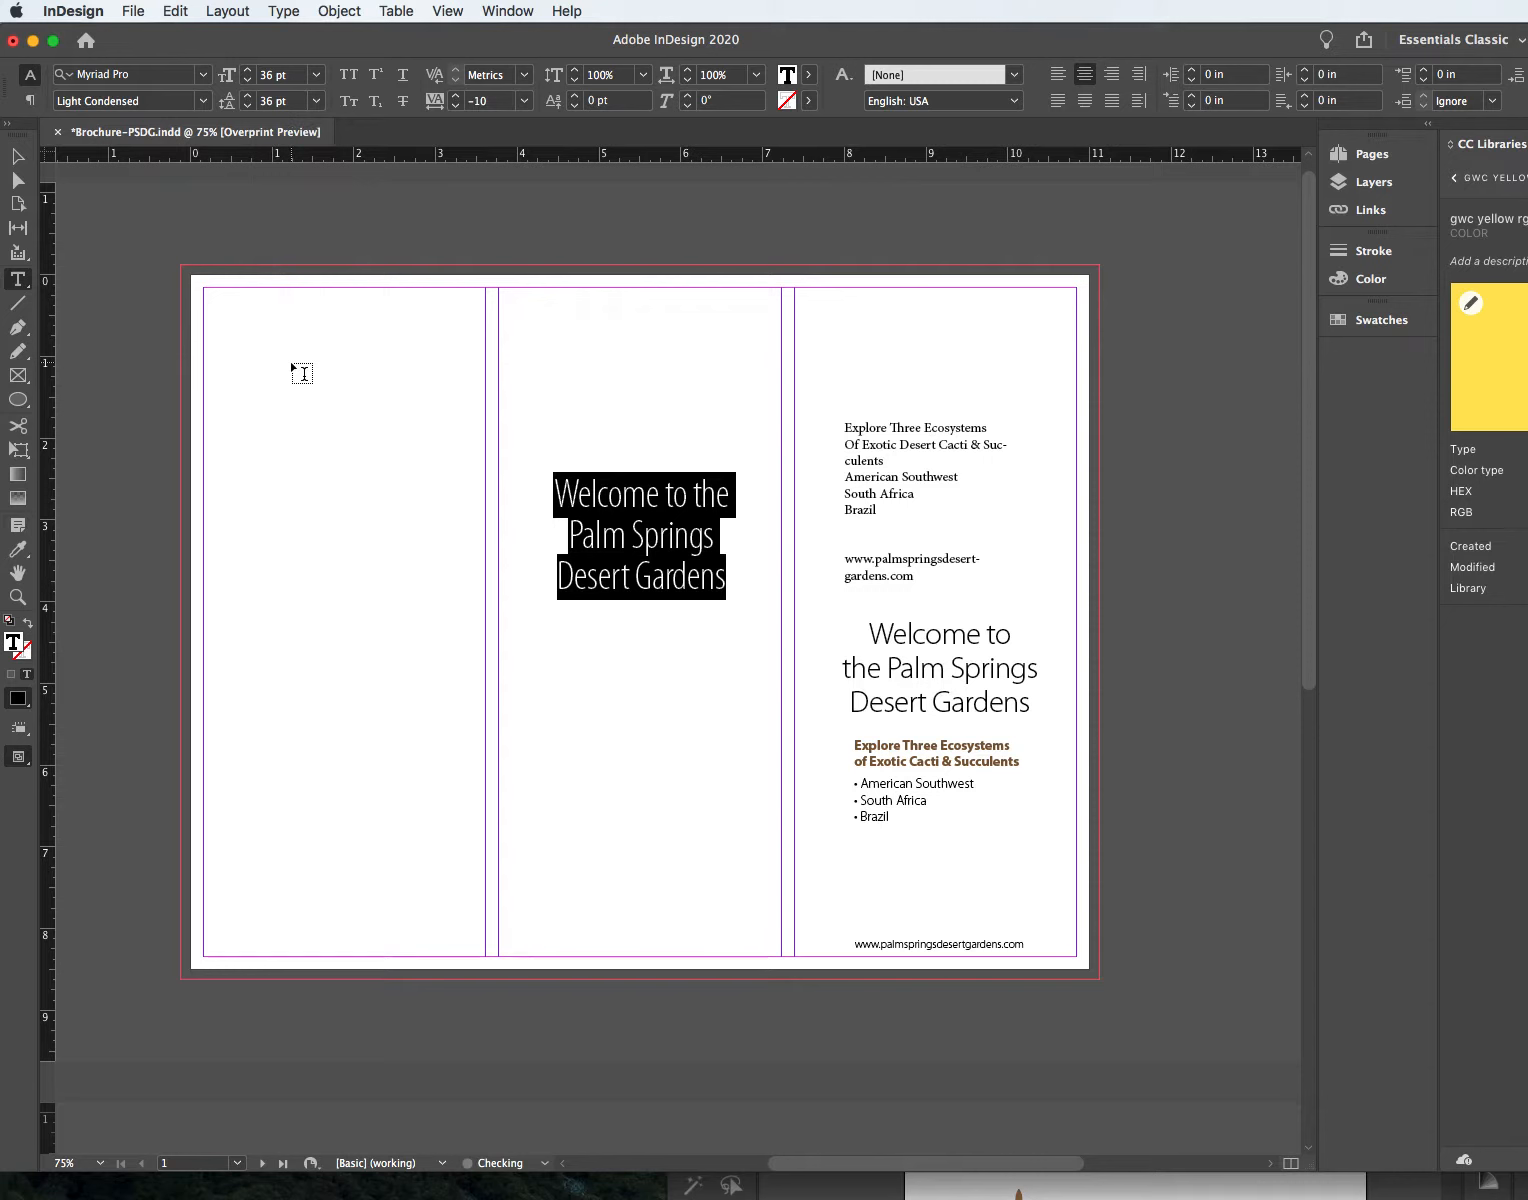
left_click(394, 400)
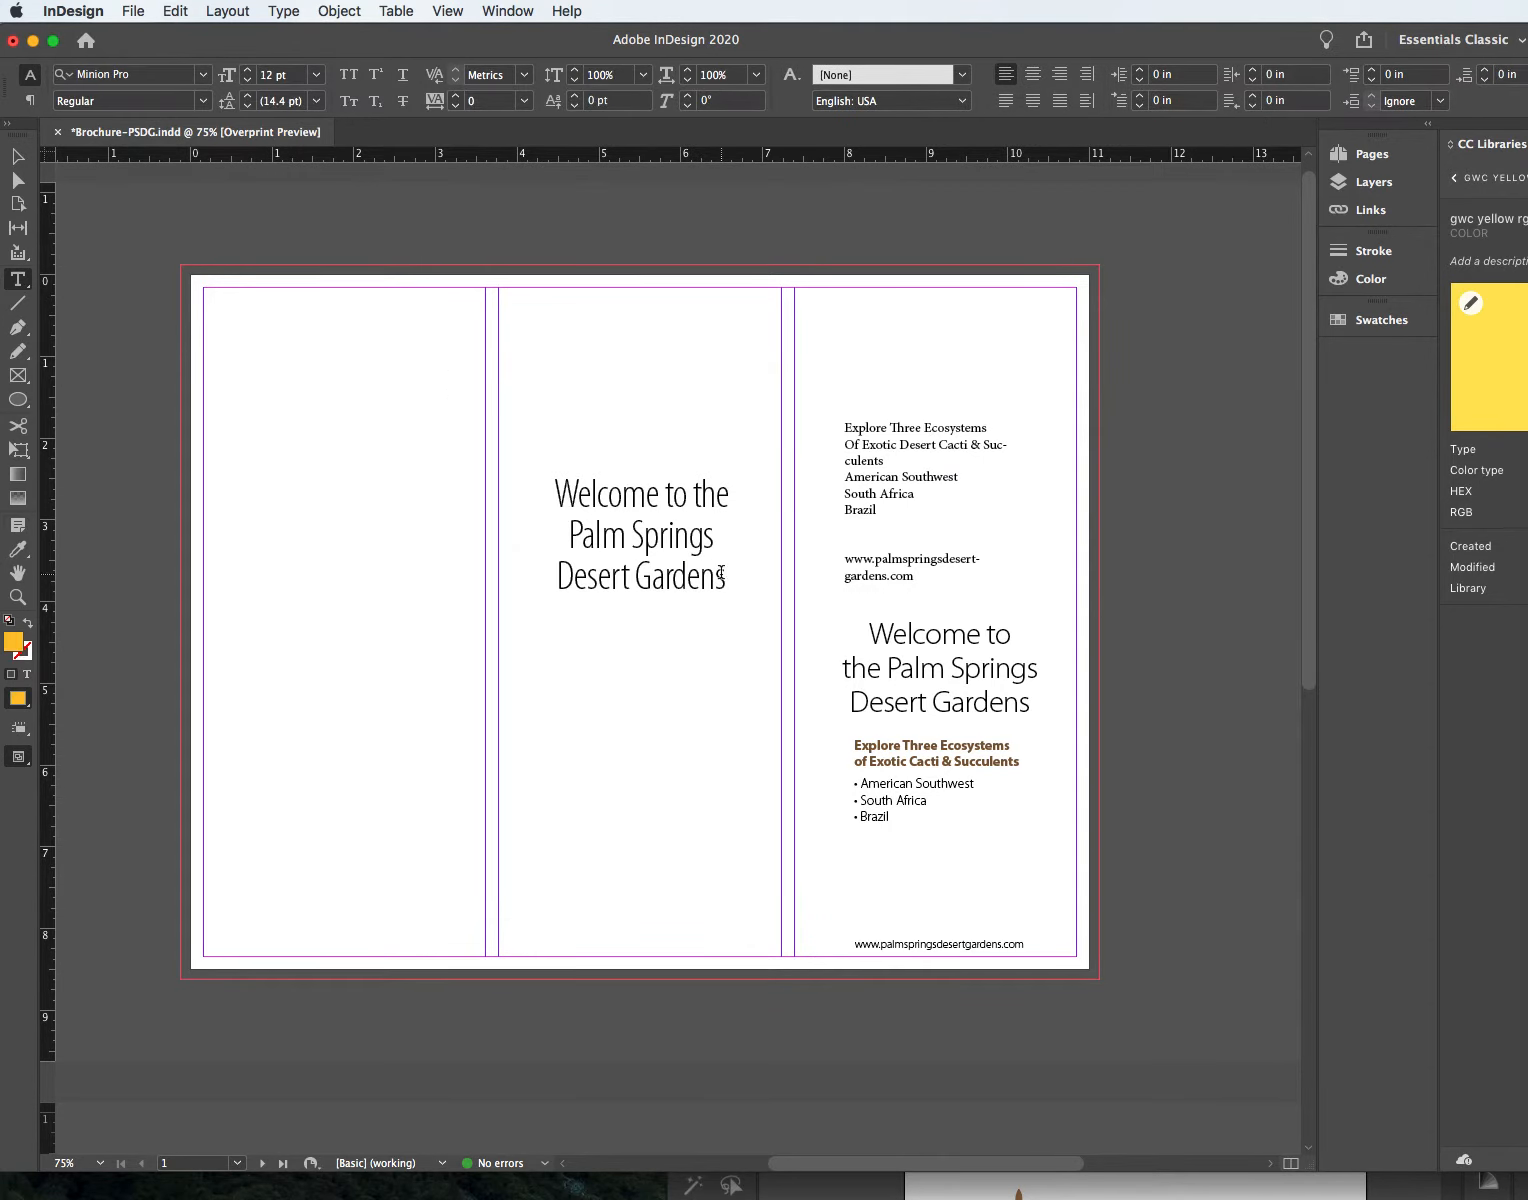
Step: Move the right panel's old welcome heading to the left panel and put the condensed heading in its place above the brown subheading
left_click(18, 156)
left_click_drag(953, 720, 420, 556)
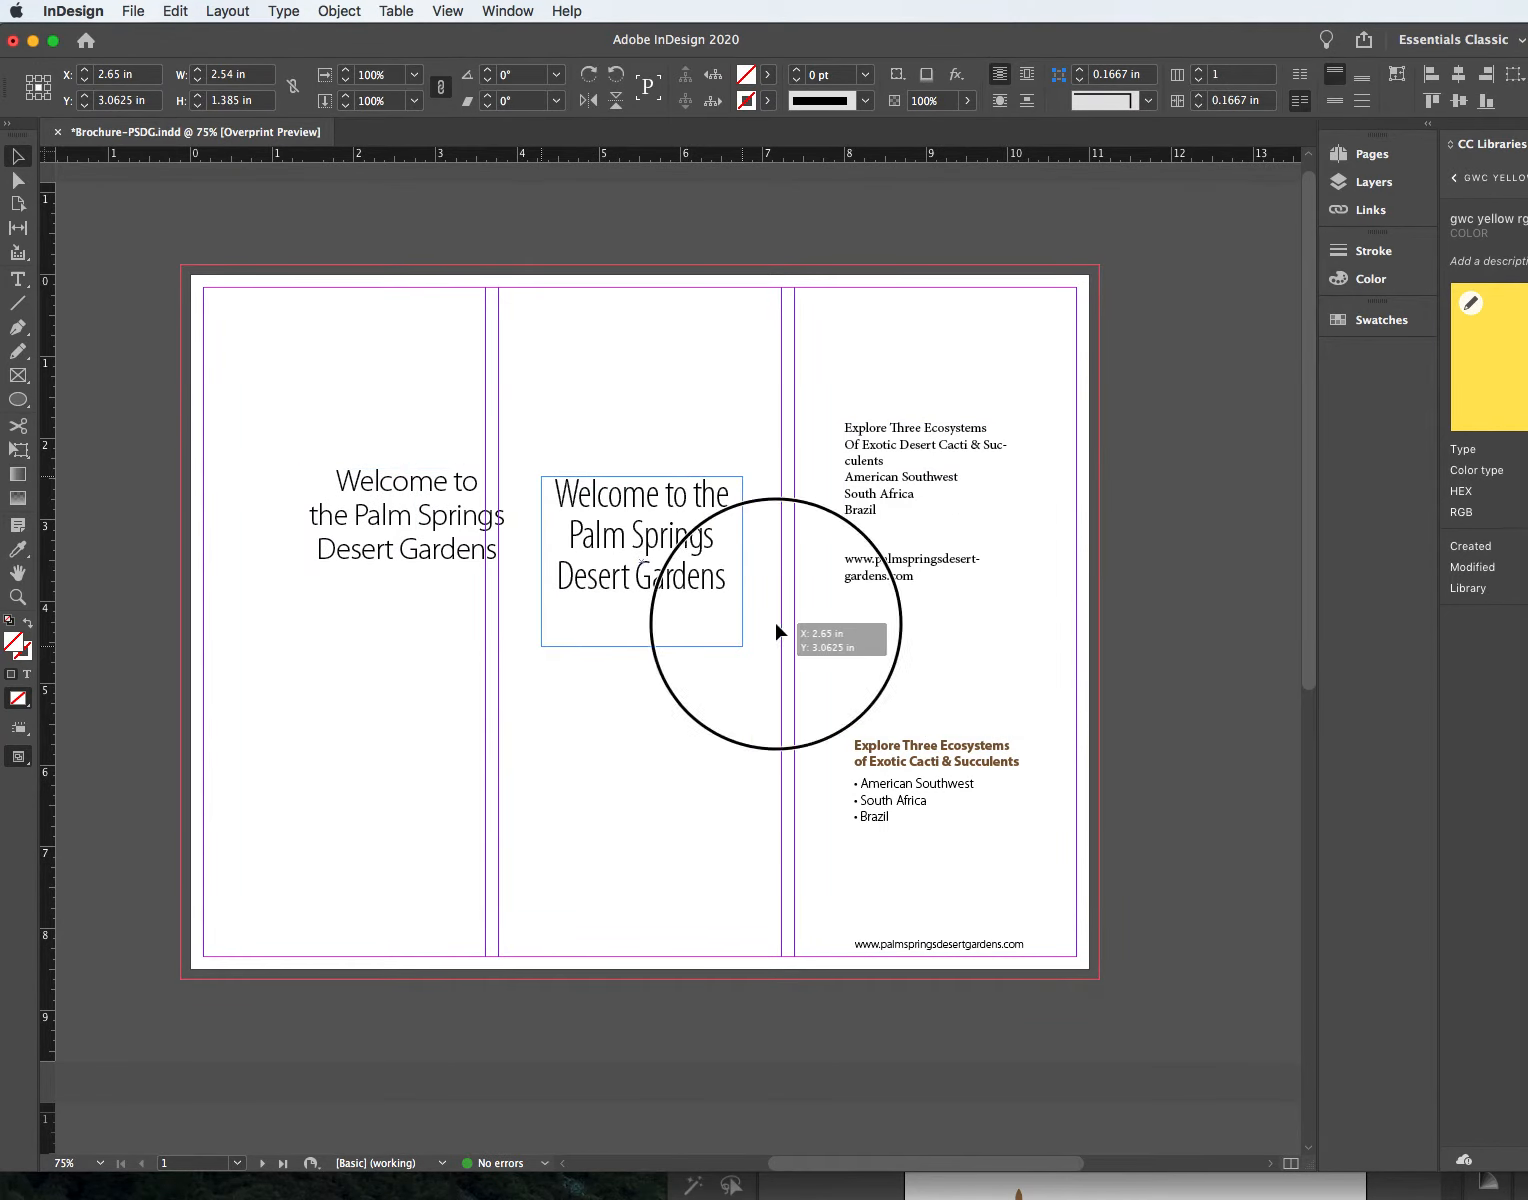
left_click_drag(777, 632, 921, 678)
left_click(415, 550)
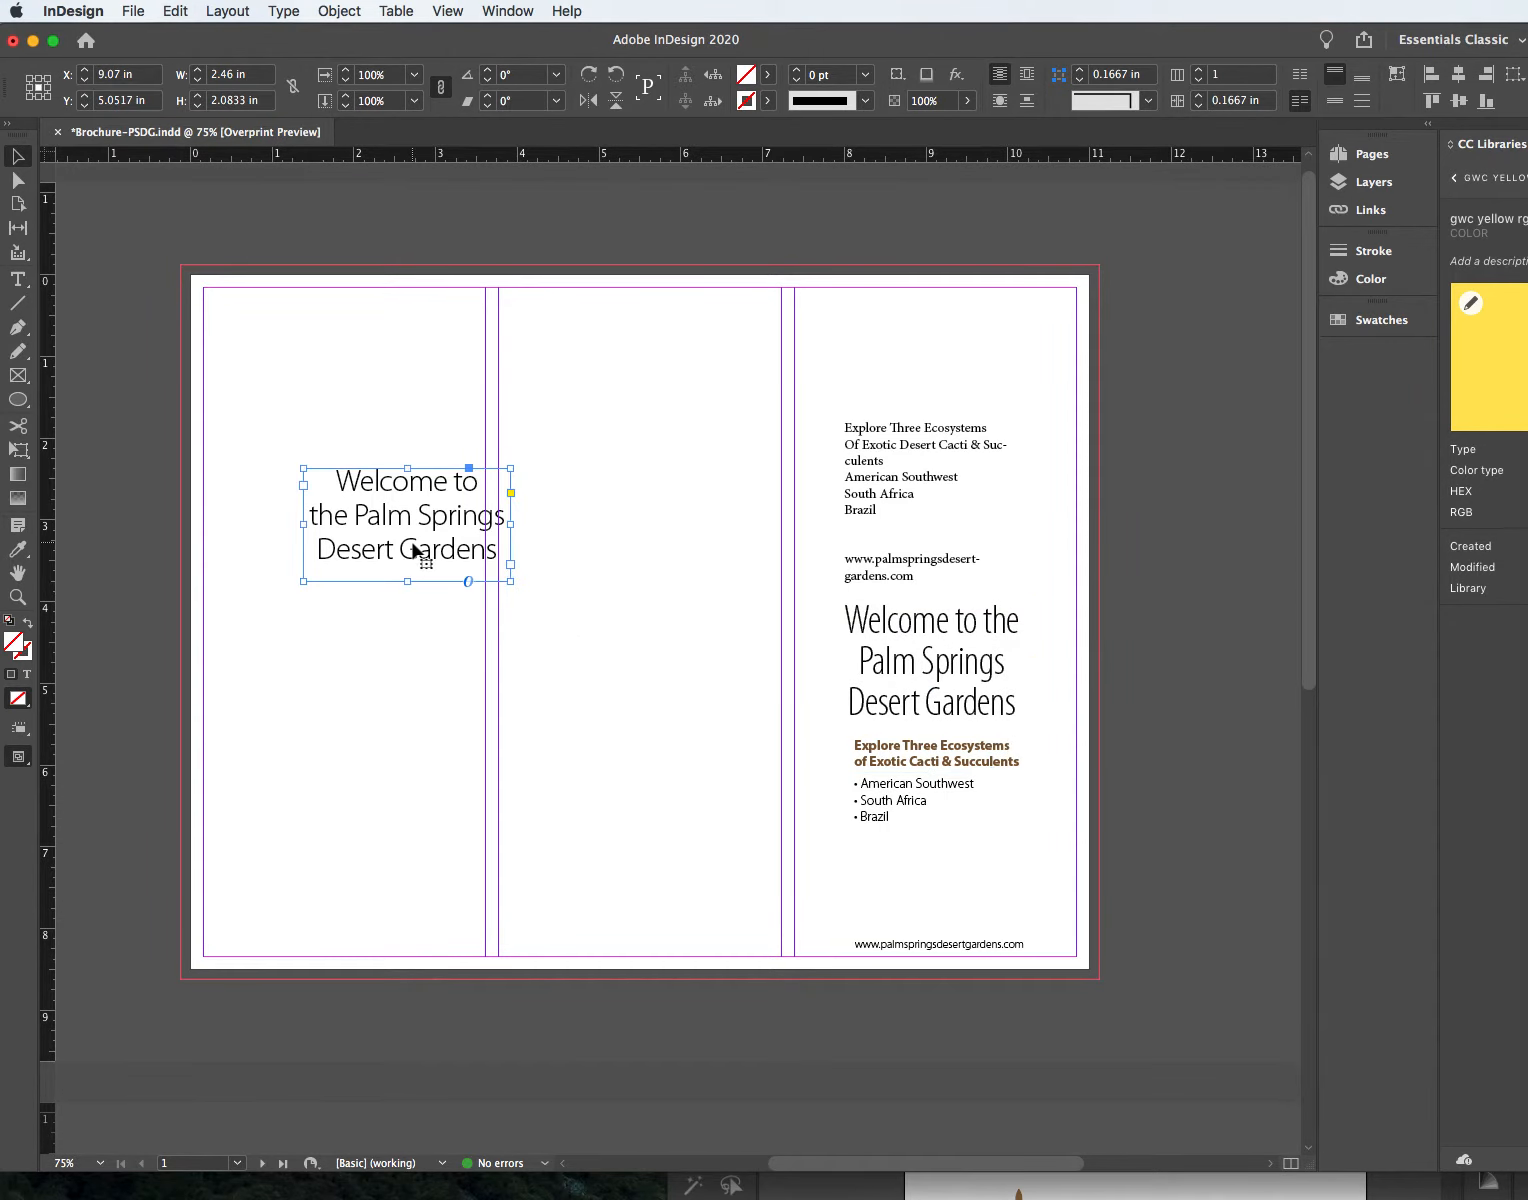
Step: Move the old welcome heading onto the pasteboard beside the right panel and delete the unstyled serif text above the condensed heading
left_click_drag(389, 515, 1155, 648)
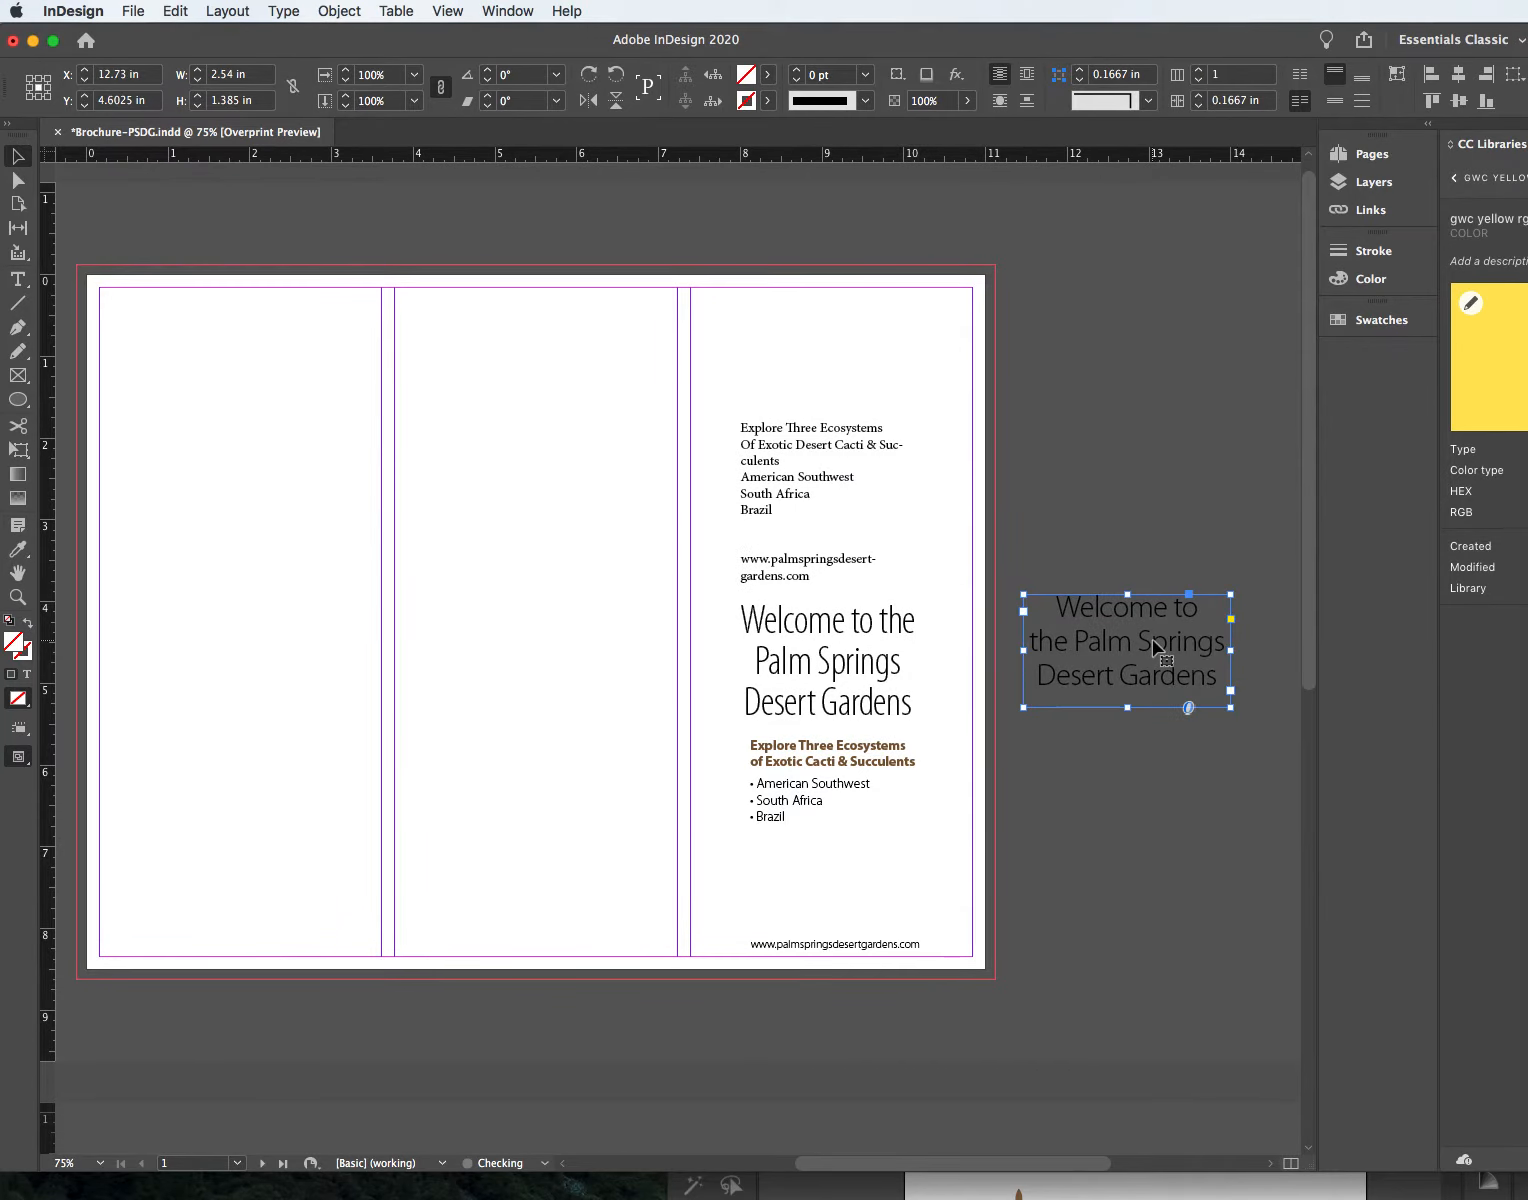
left_click(840, 468)
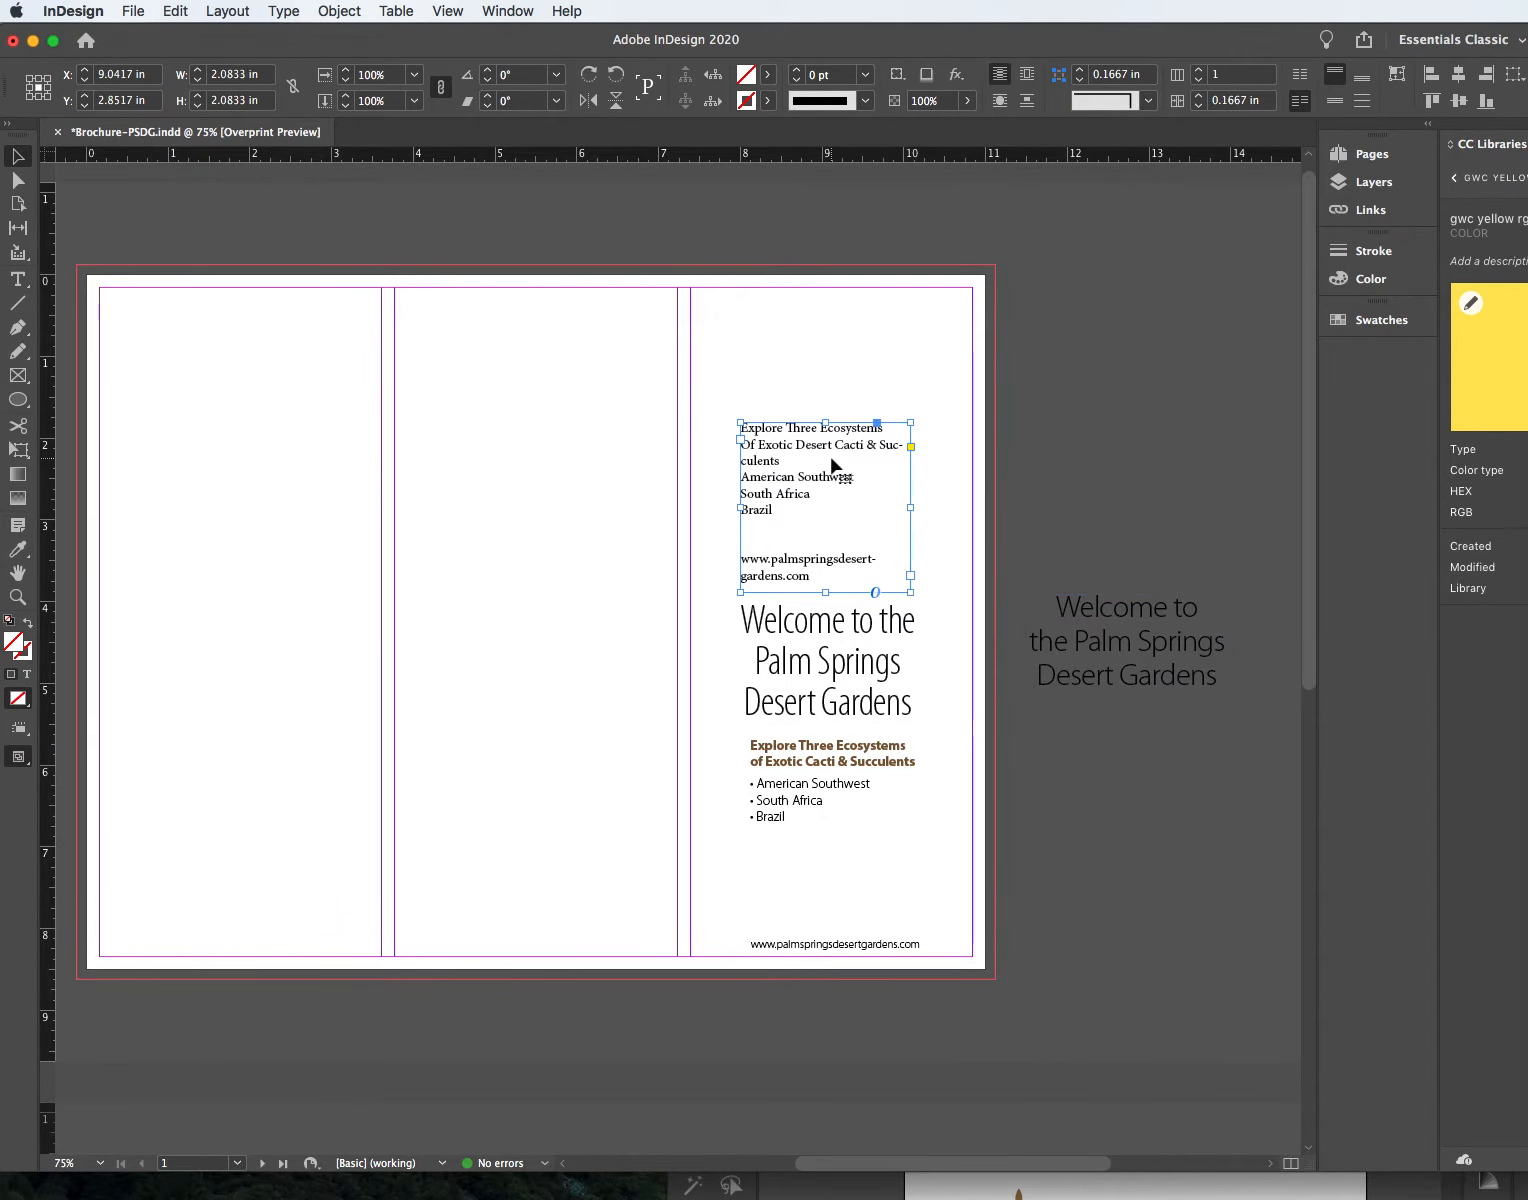
key("Delete")
Step: Move the condensed welcome heading slightly higher and delete the empty frame above the web address
left_click_drag(829, 641, 827, 628)
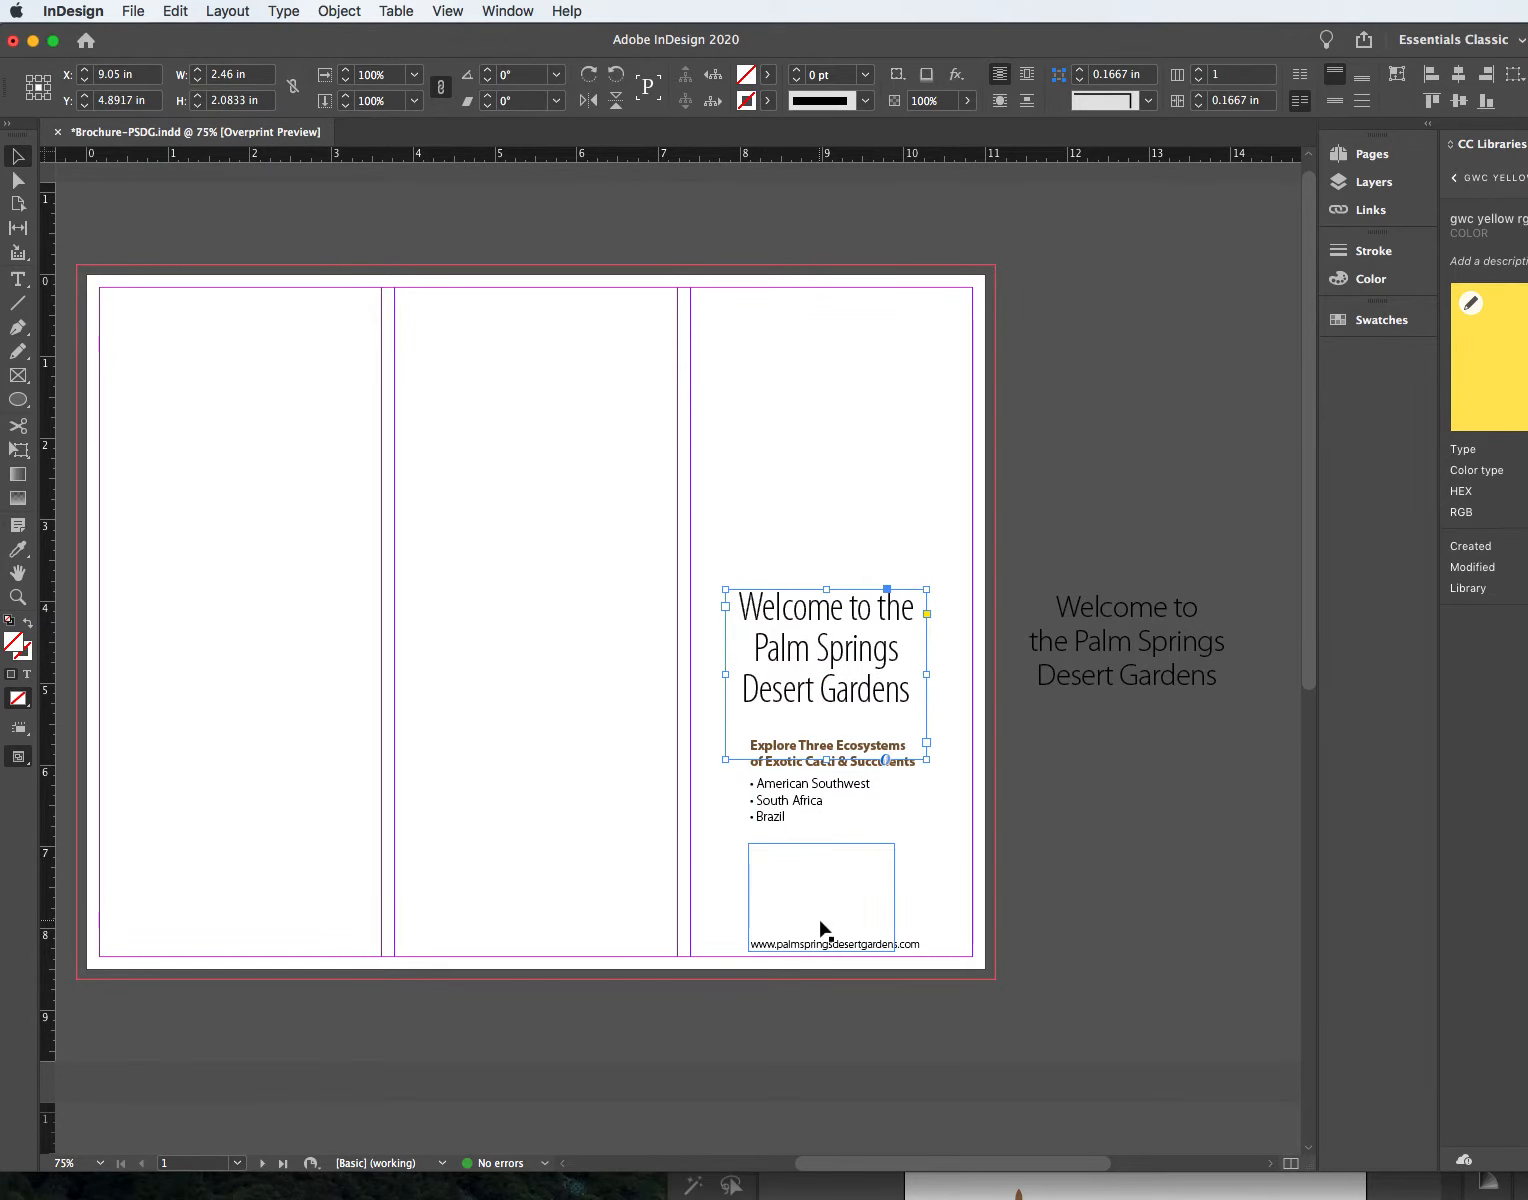
left_click(863, 891)
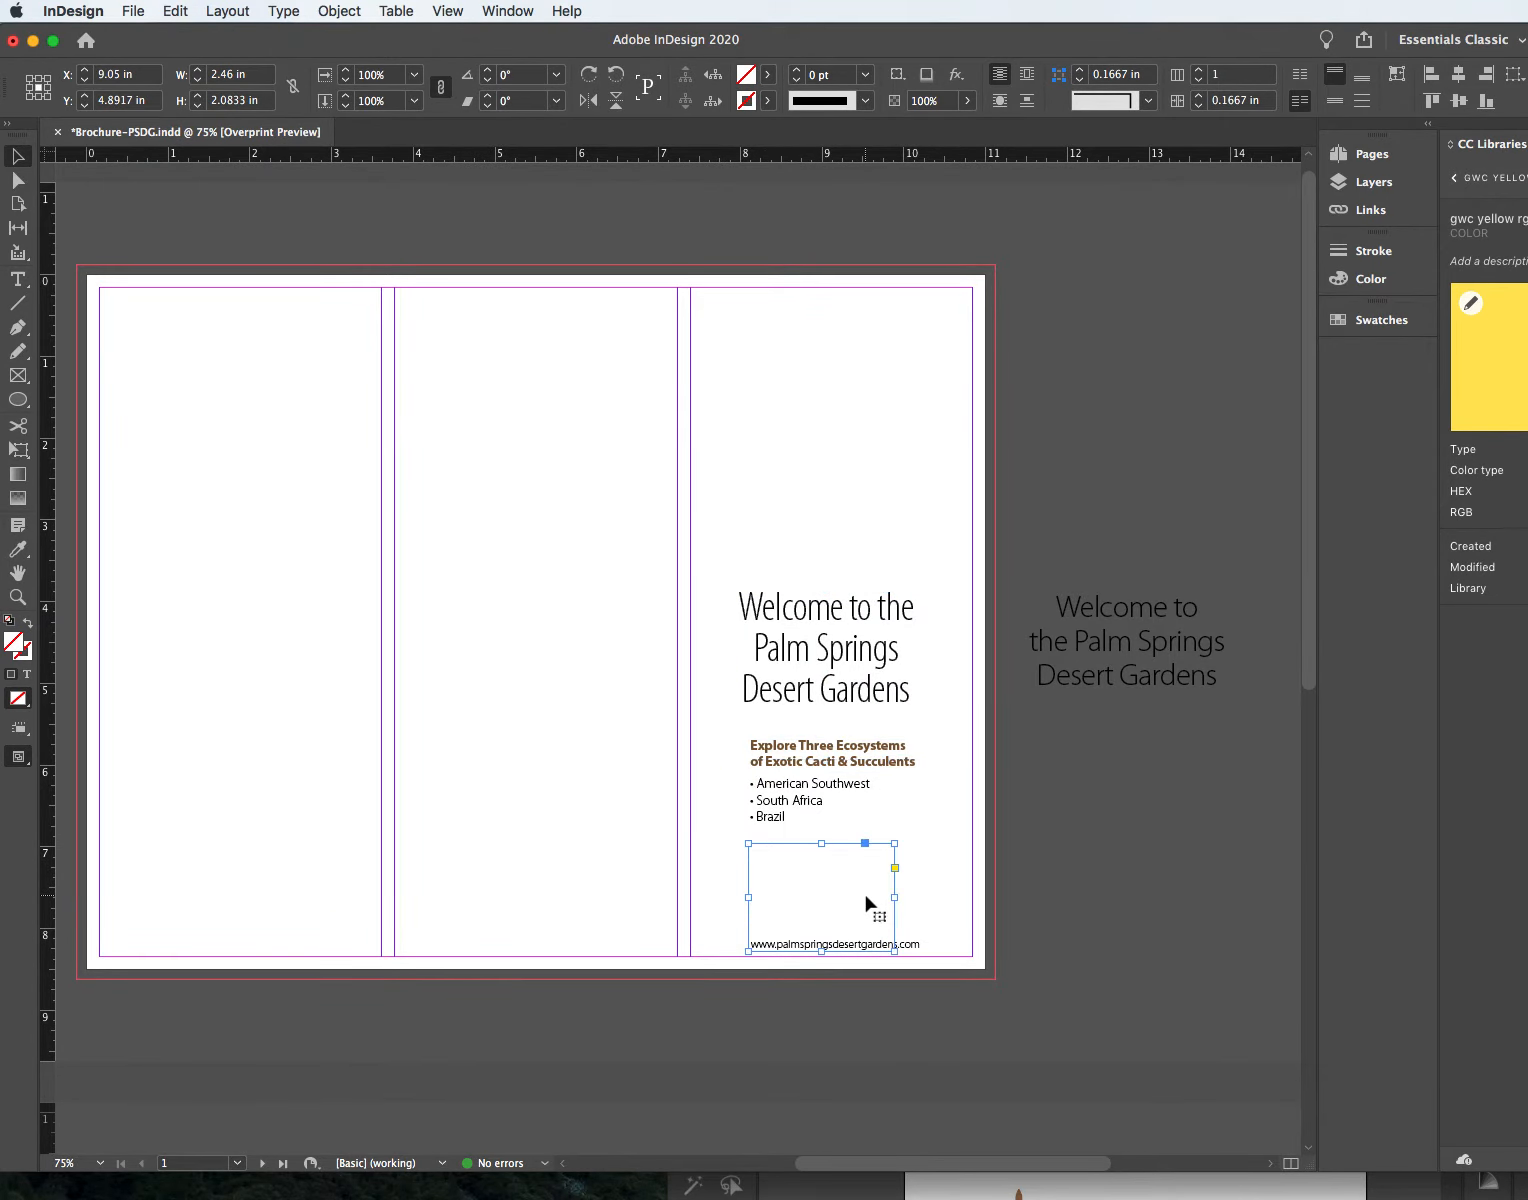
left_click(834, 866)
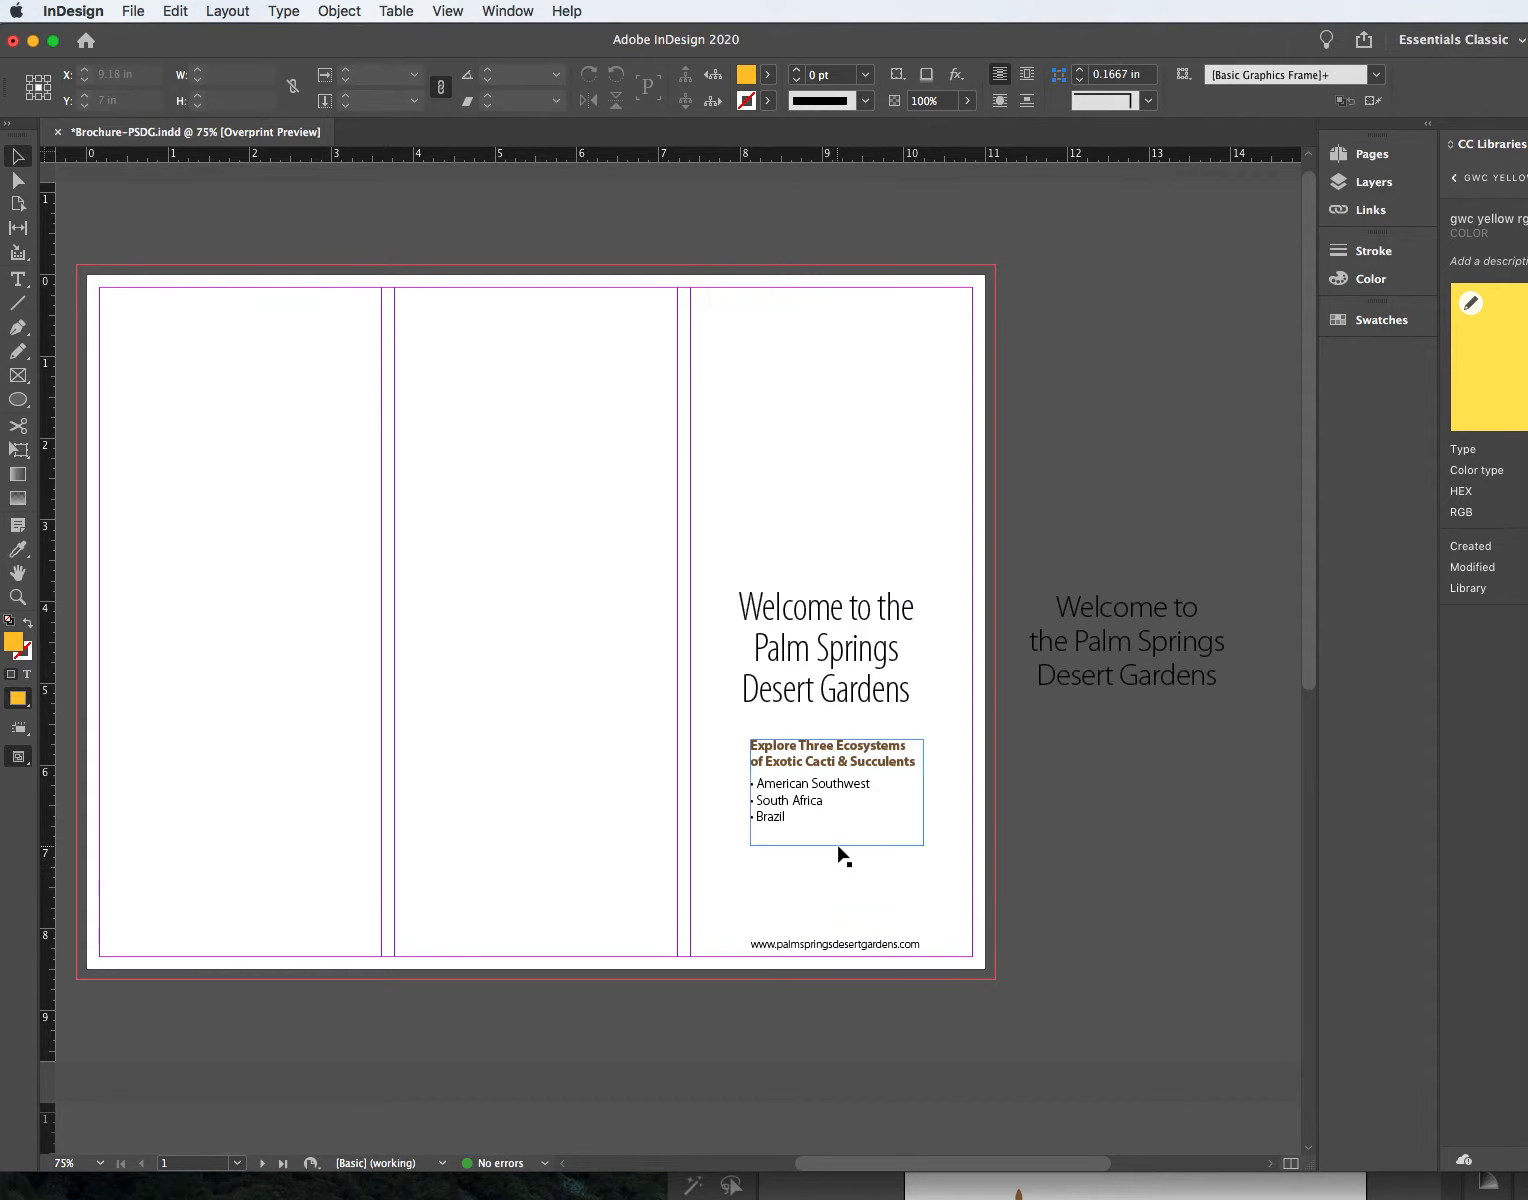
Step: Check the character formatting of the brown subheading and the bulleted list in the right panel
left_click(816, 779)
key("t")
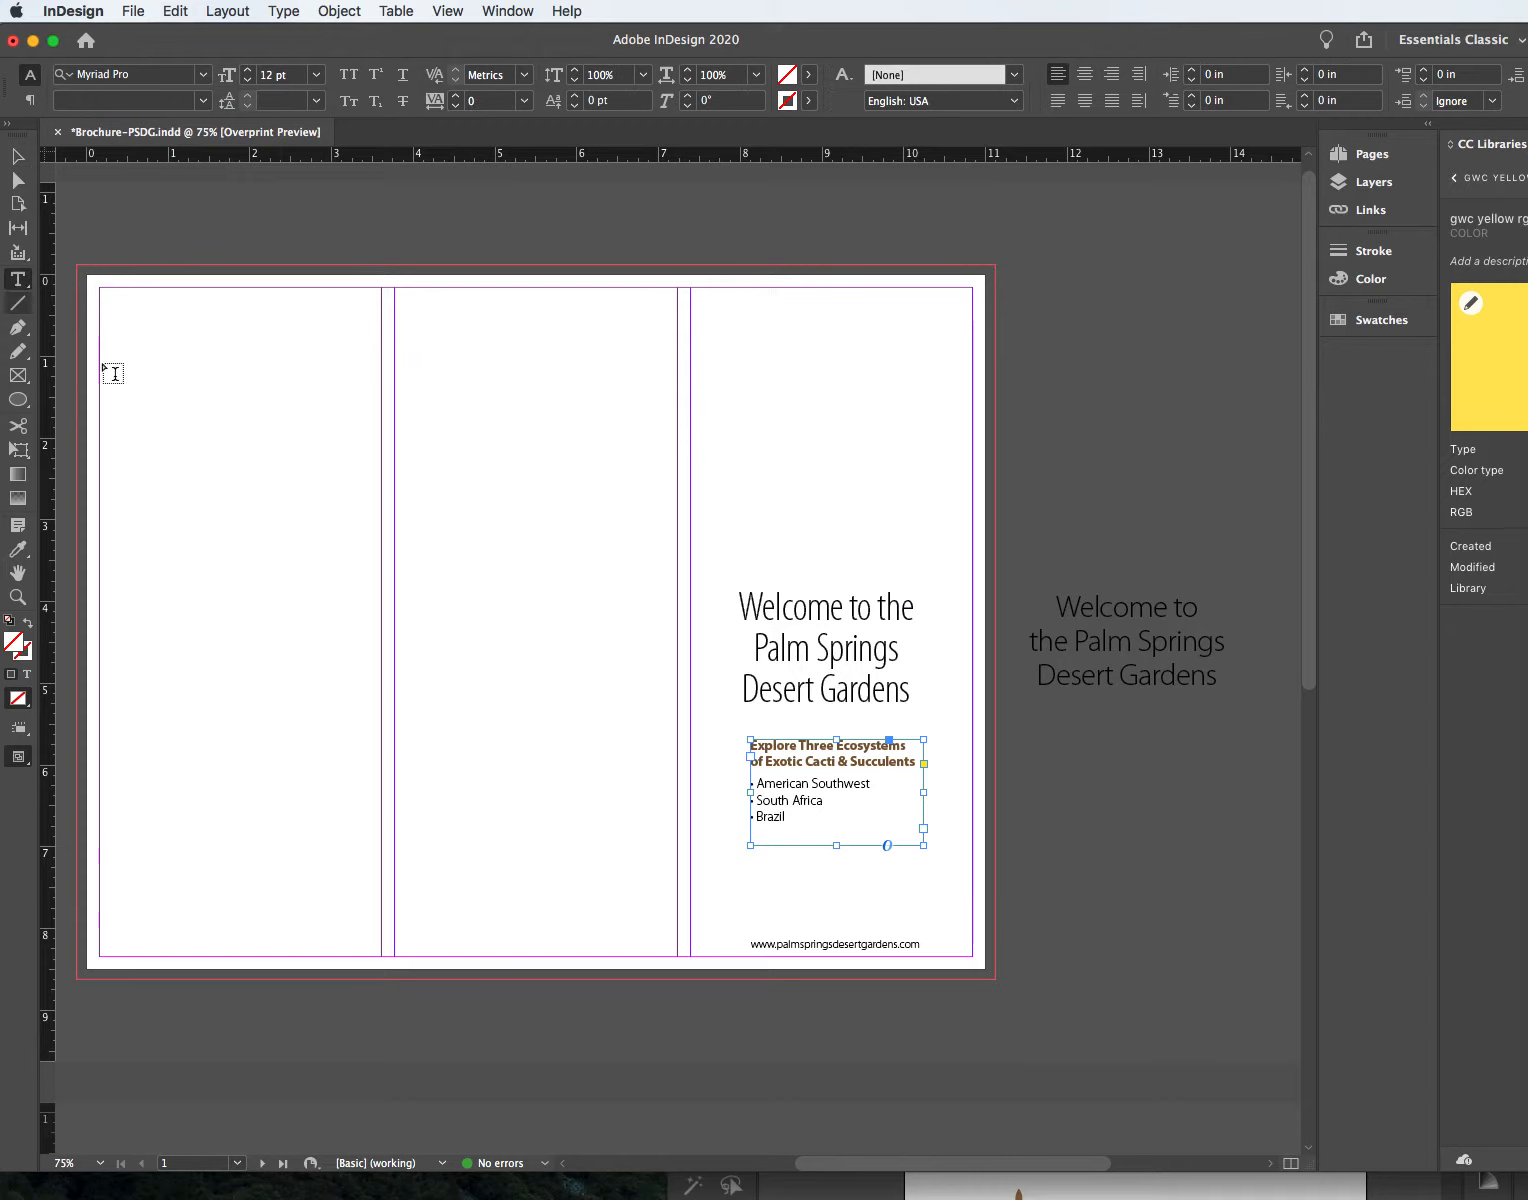
left_click_drag(878, 762, 823, 748)
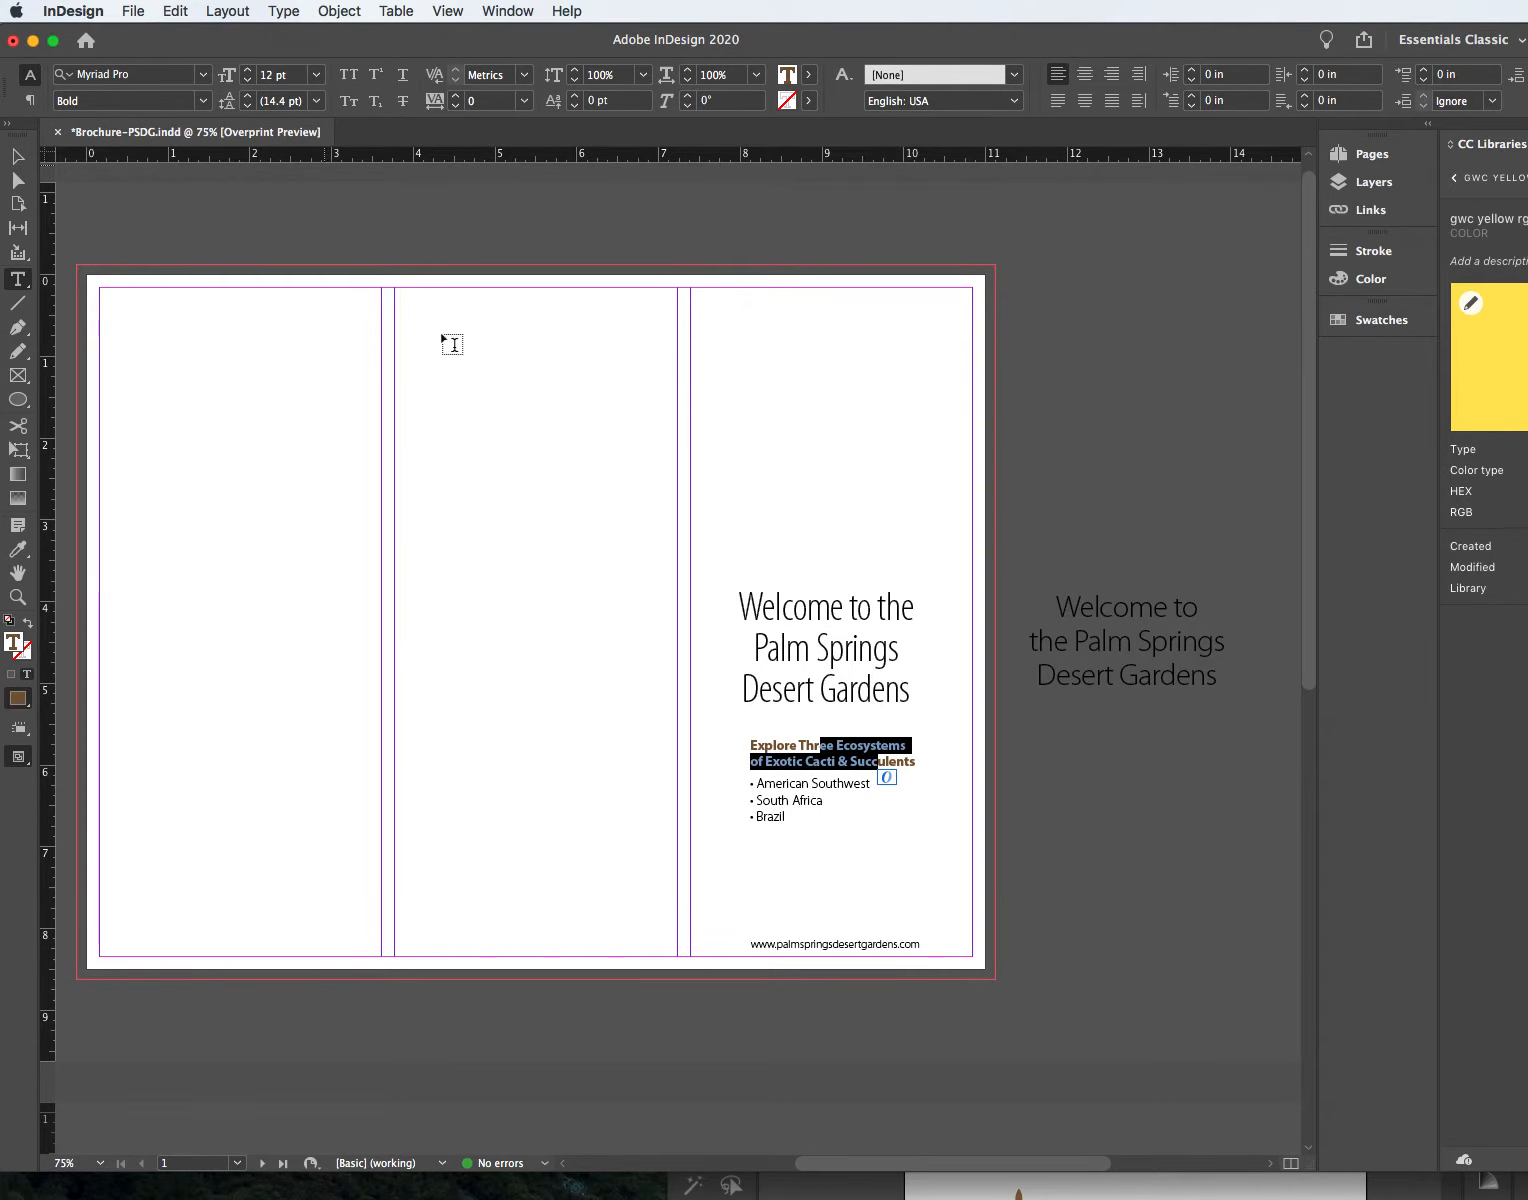
left_click_drag(763, 800, 768, 817)
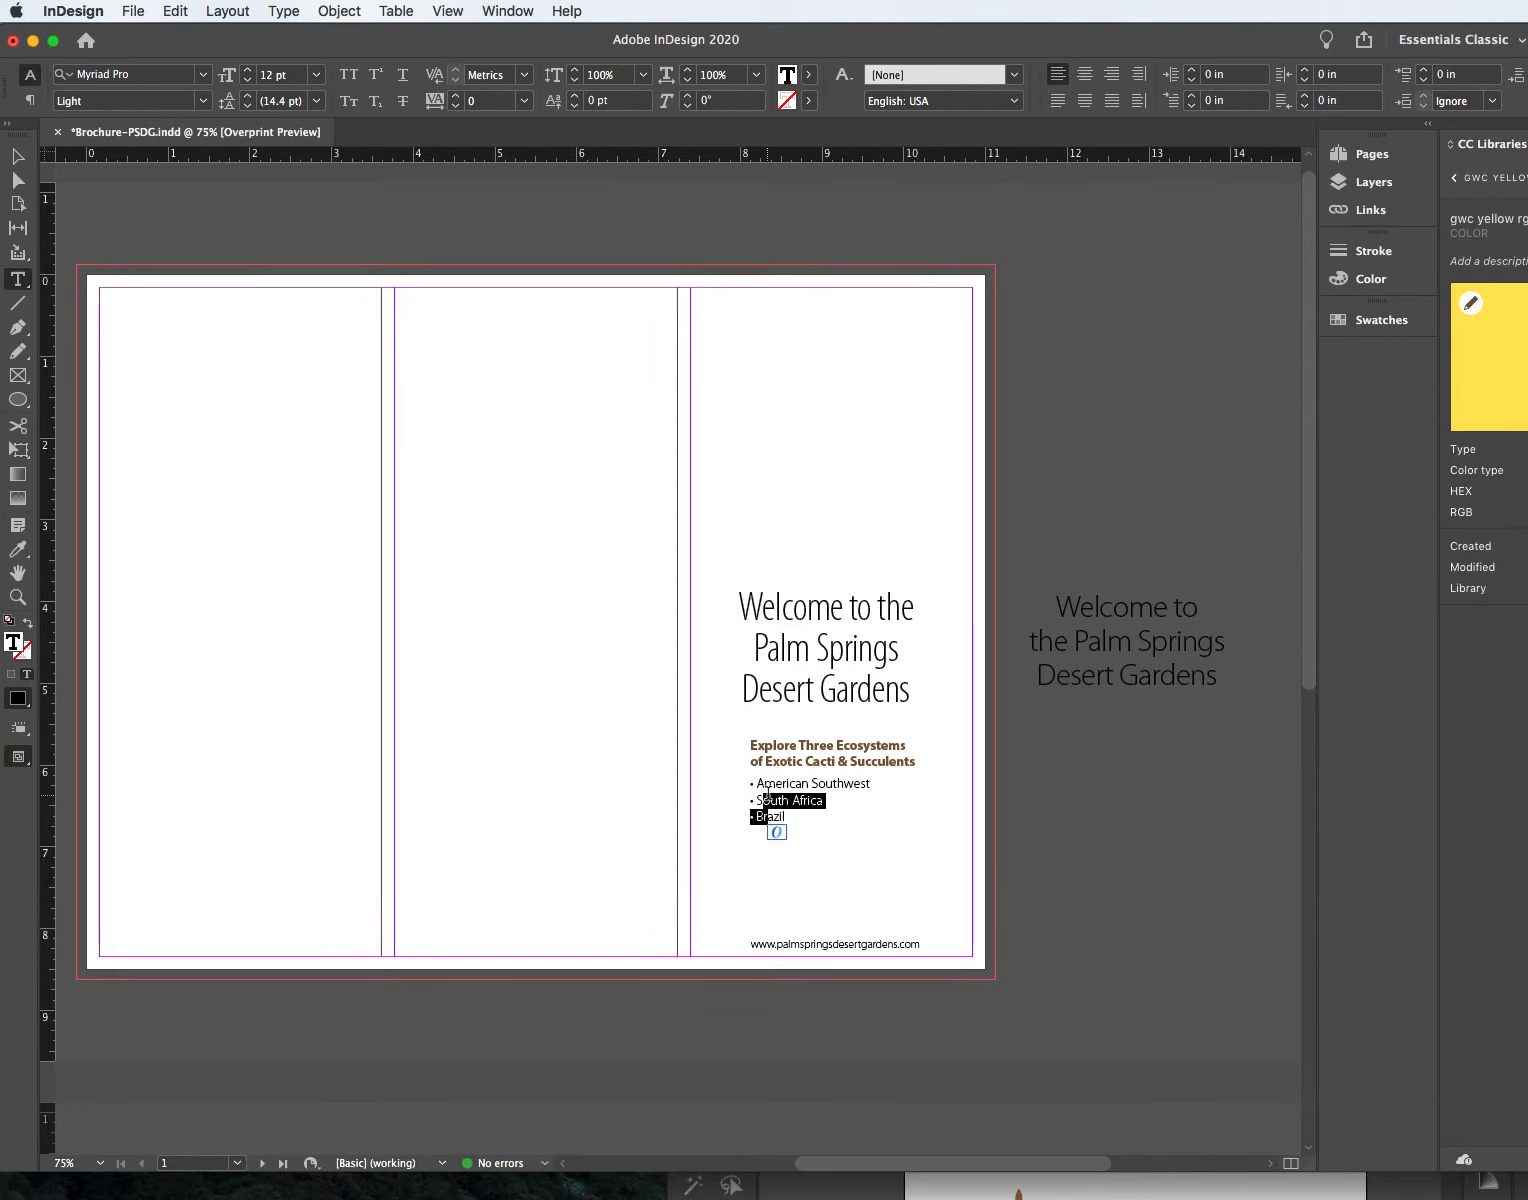
left_click(831, 797)
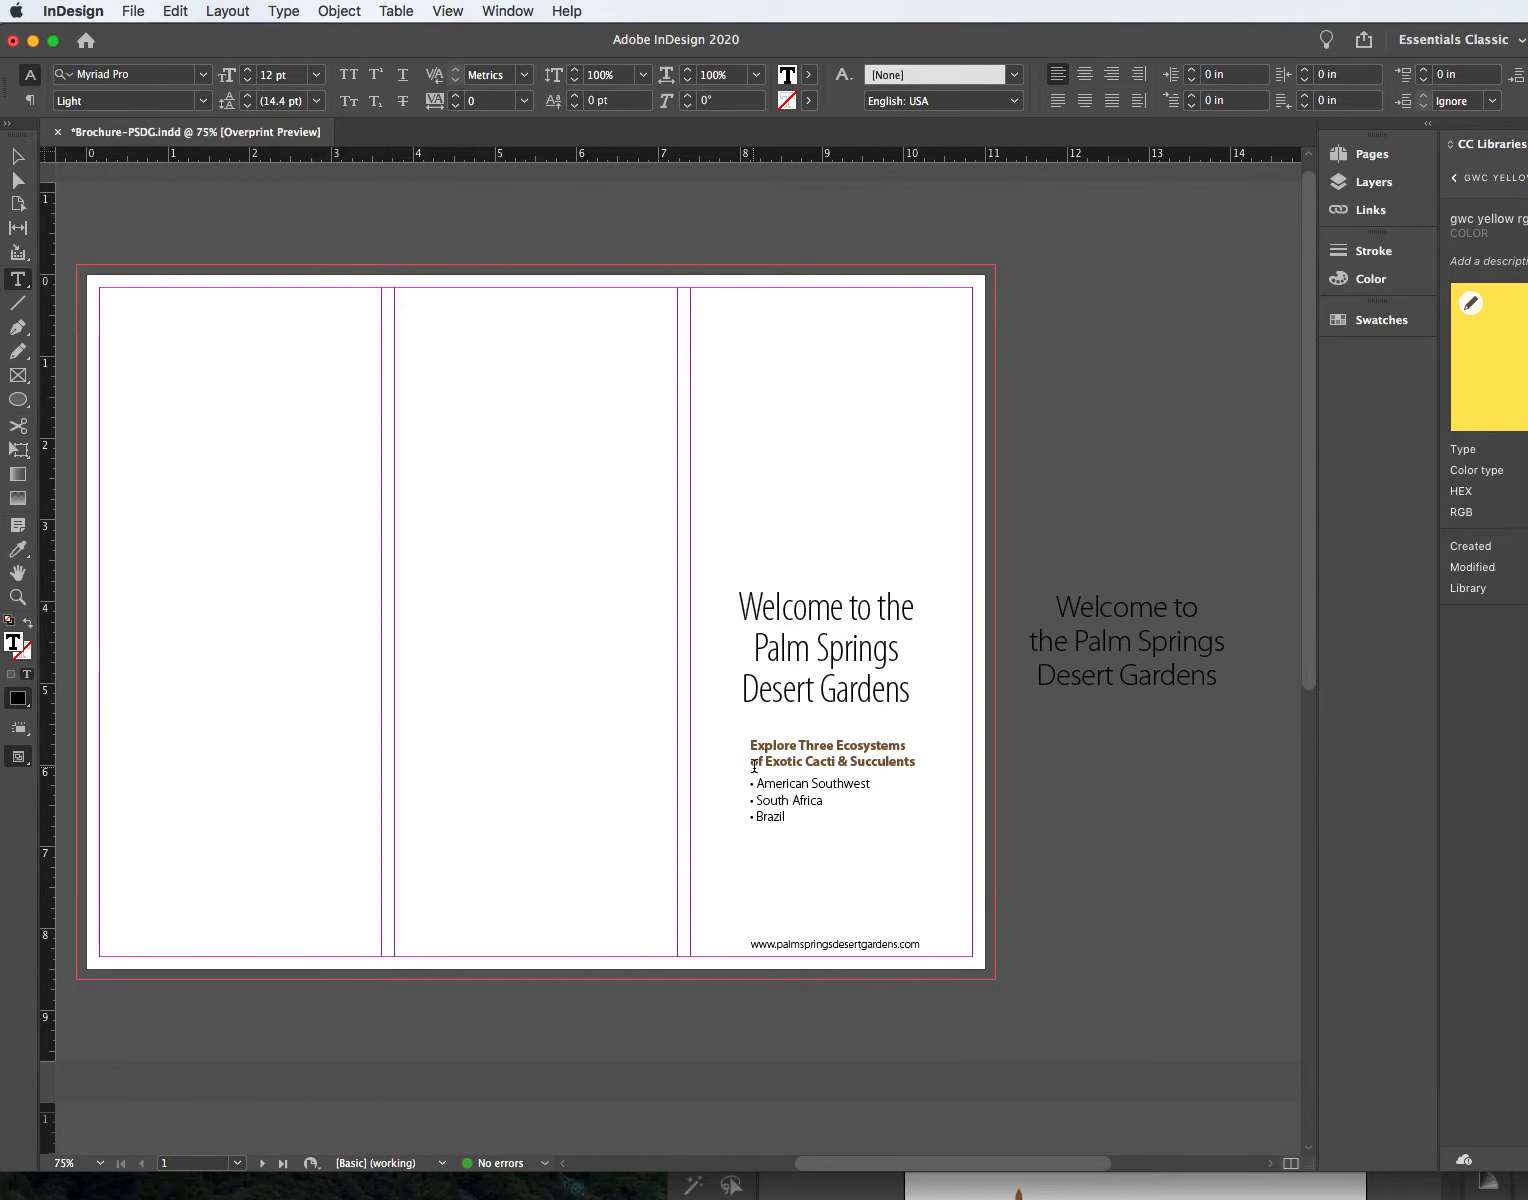
Step: Shift the condensed welcome heading slightly to the right so it lines up over the brown subheading
left_click(17, 156)
left_click(846, 767)
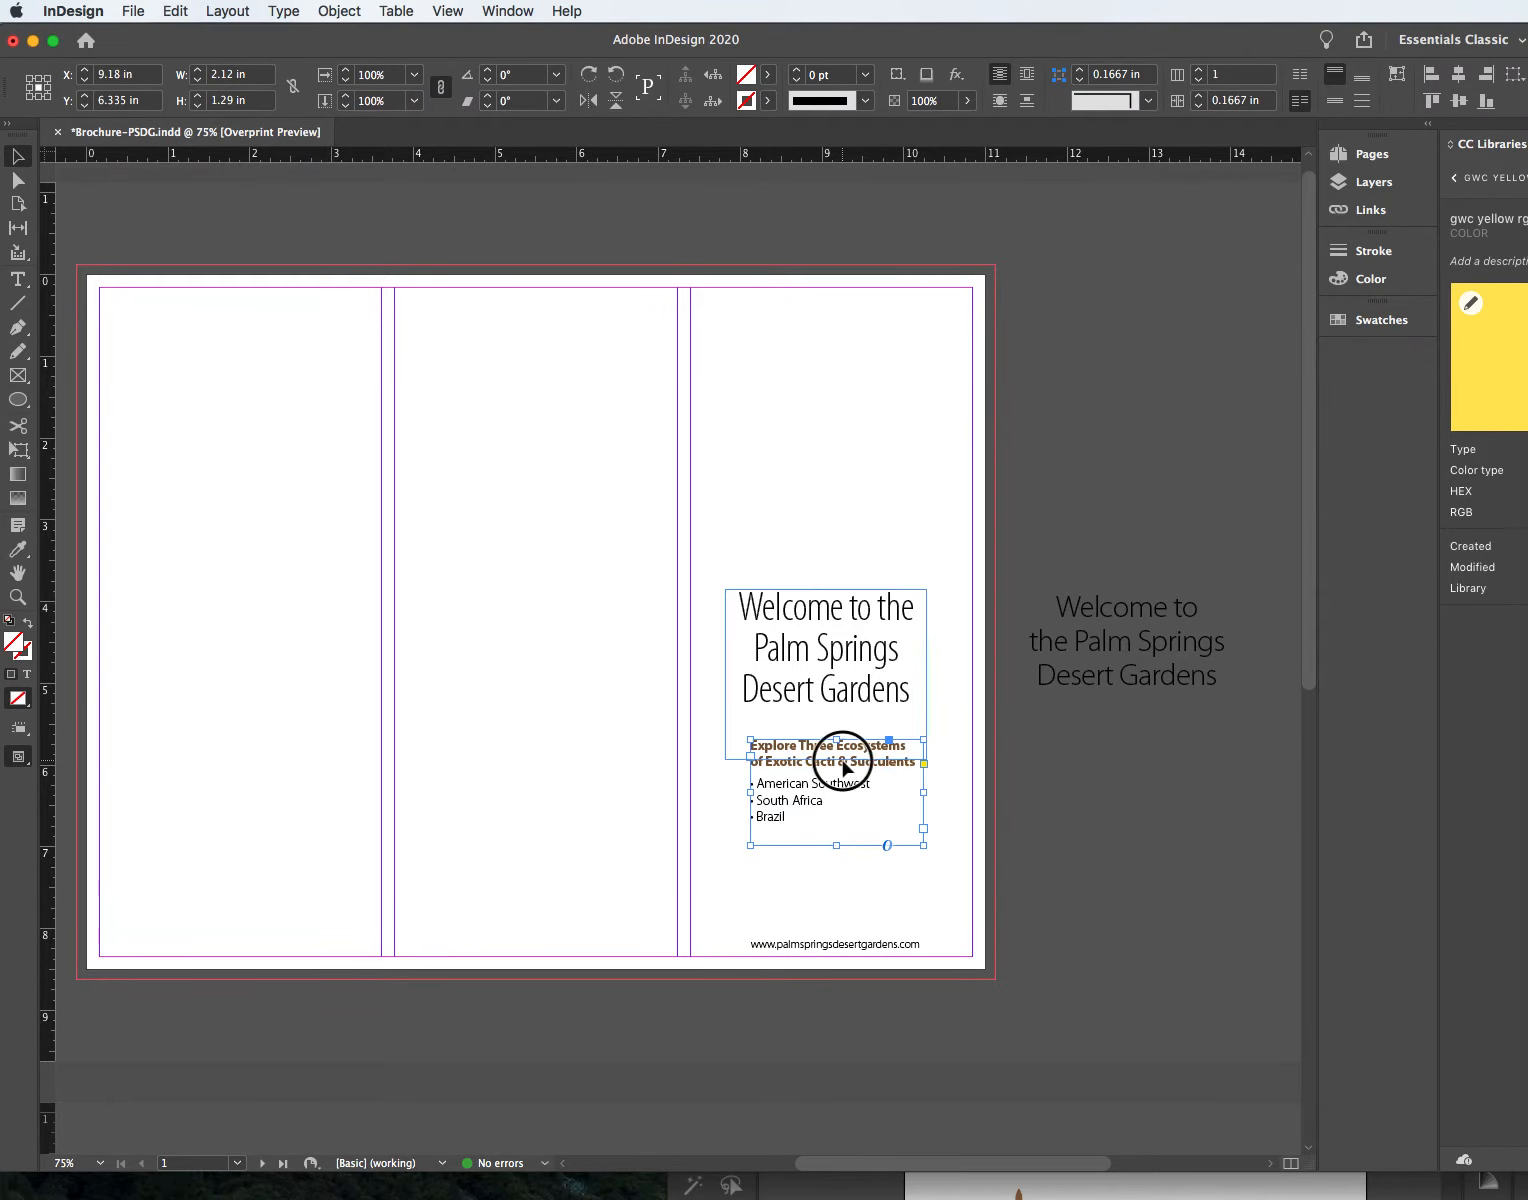
left_click_drag(840, 767, 851, 769)
left_click(842, 796)
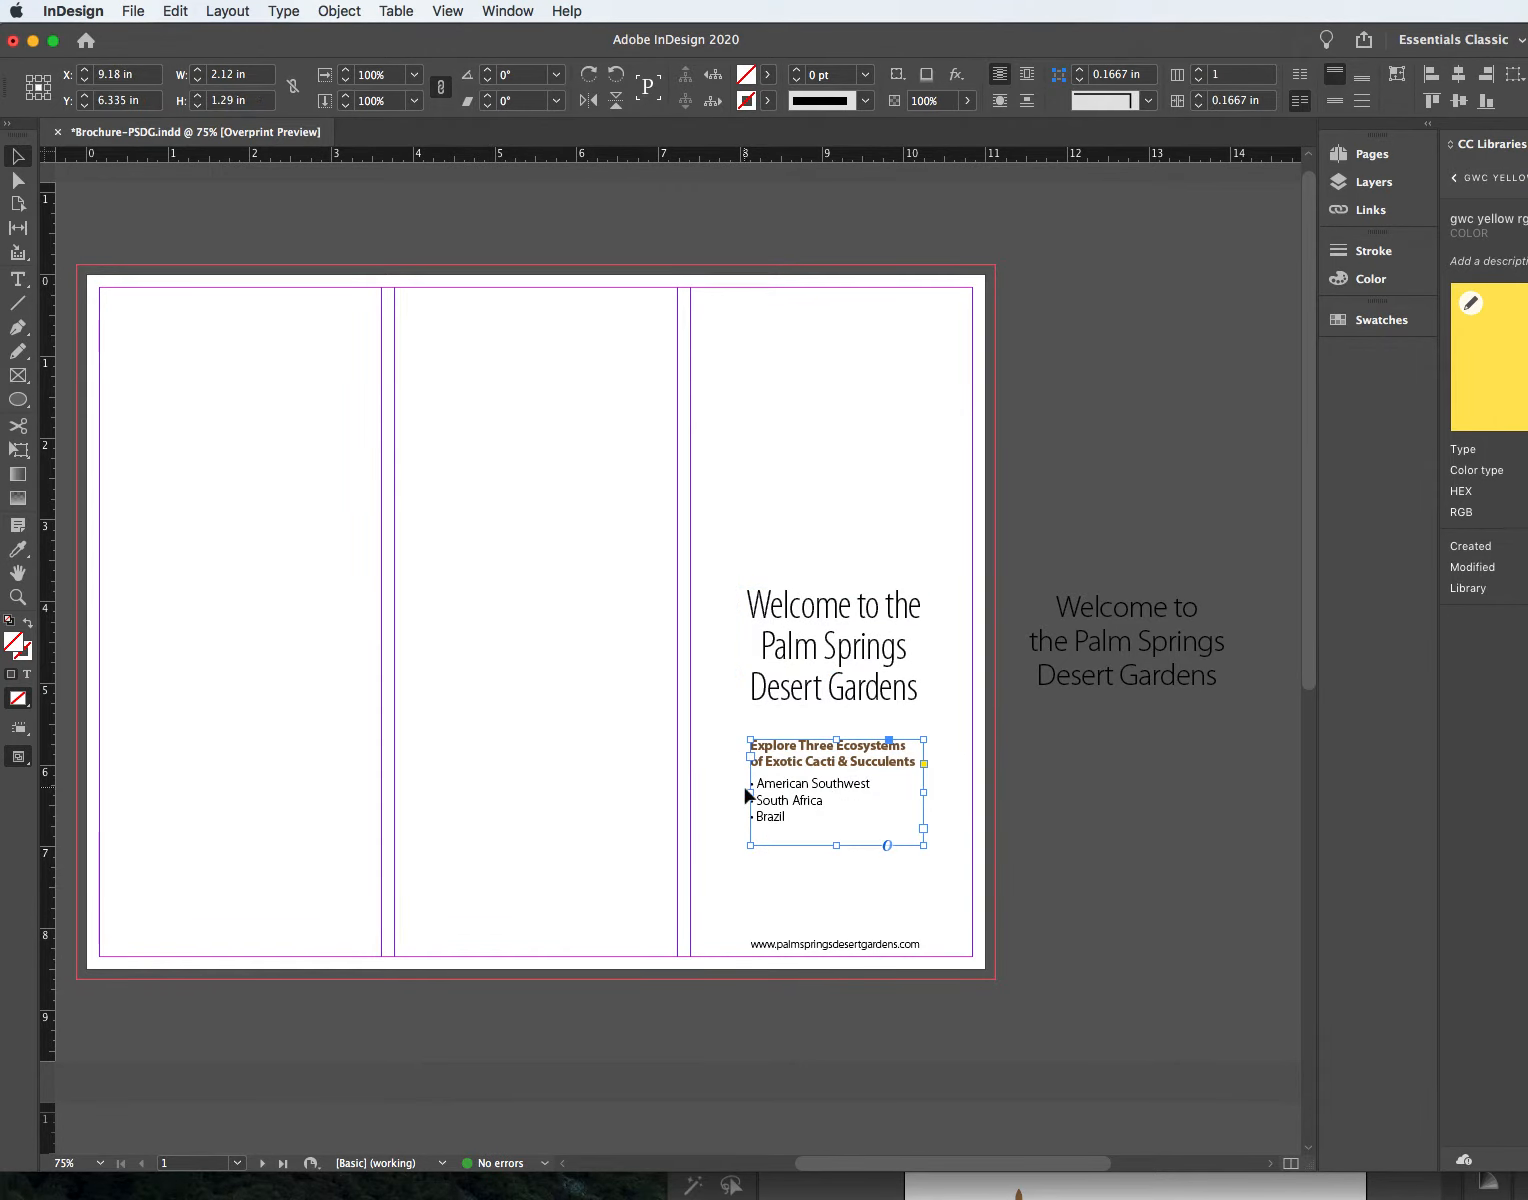
left_click(713, 795)
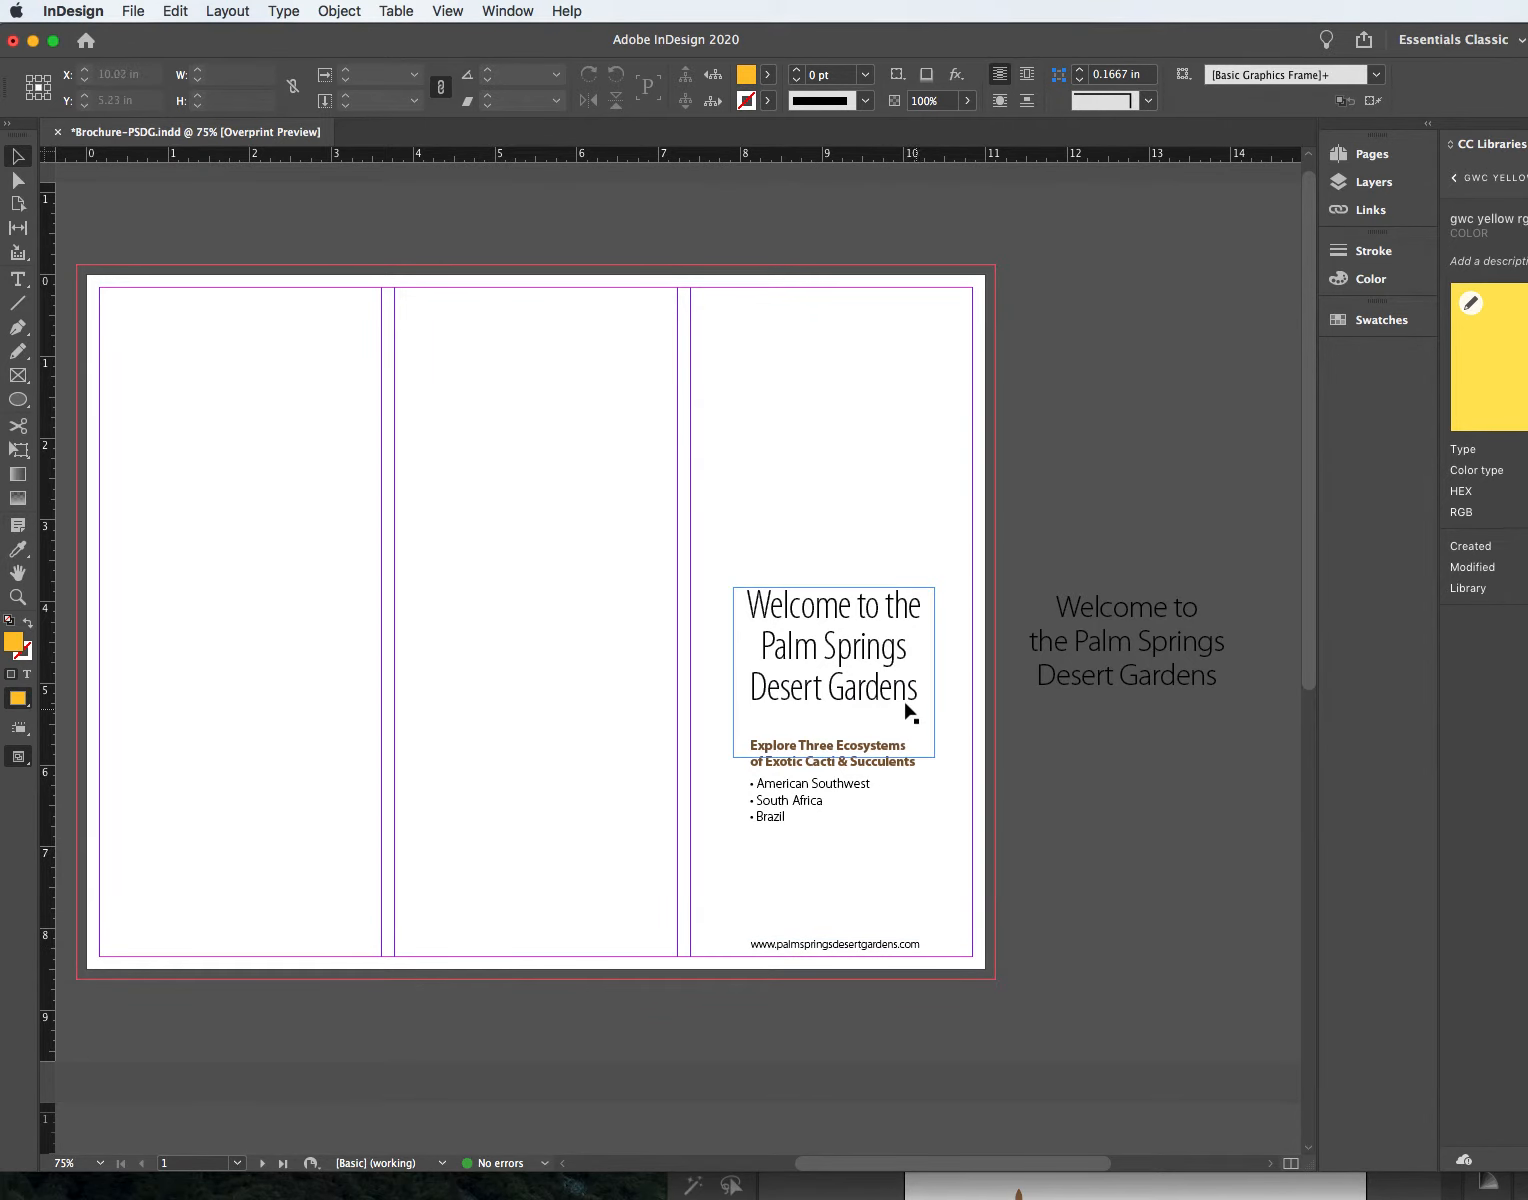
Step: Switch to Word and close the brochure text document without saving
key("super+Tab")
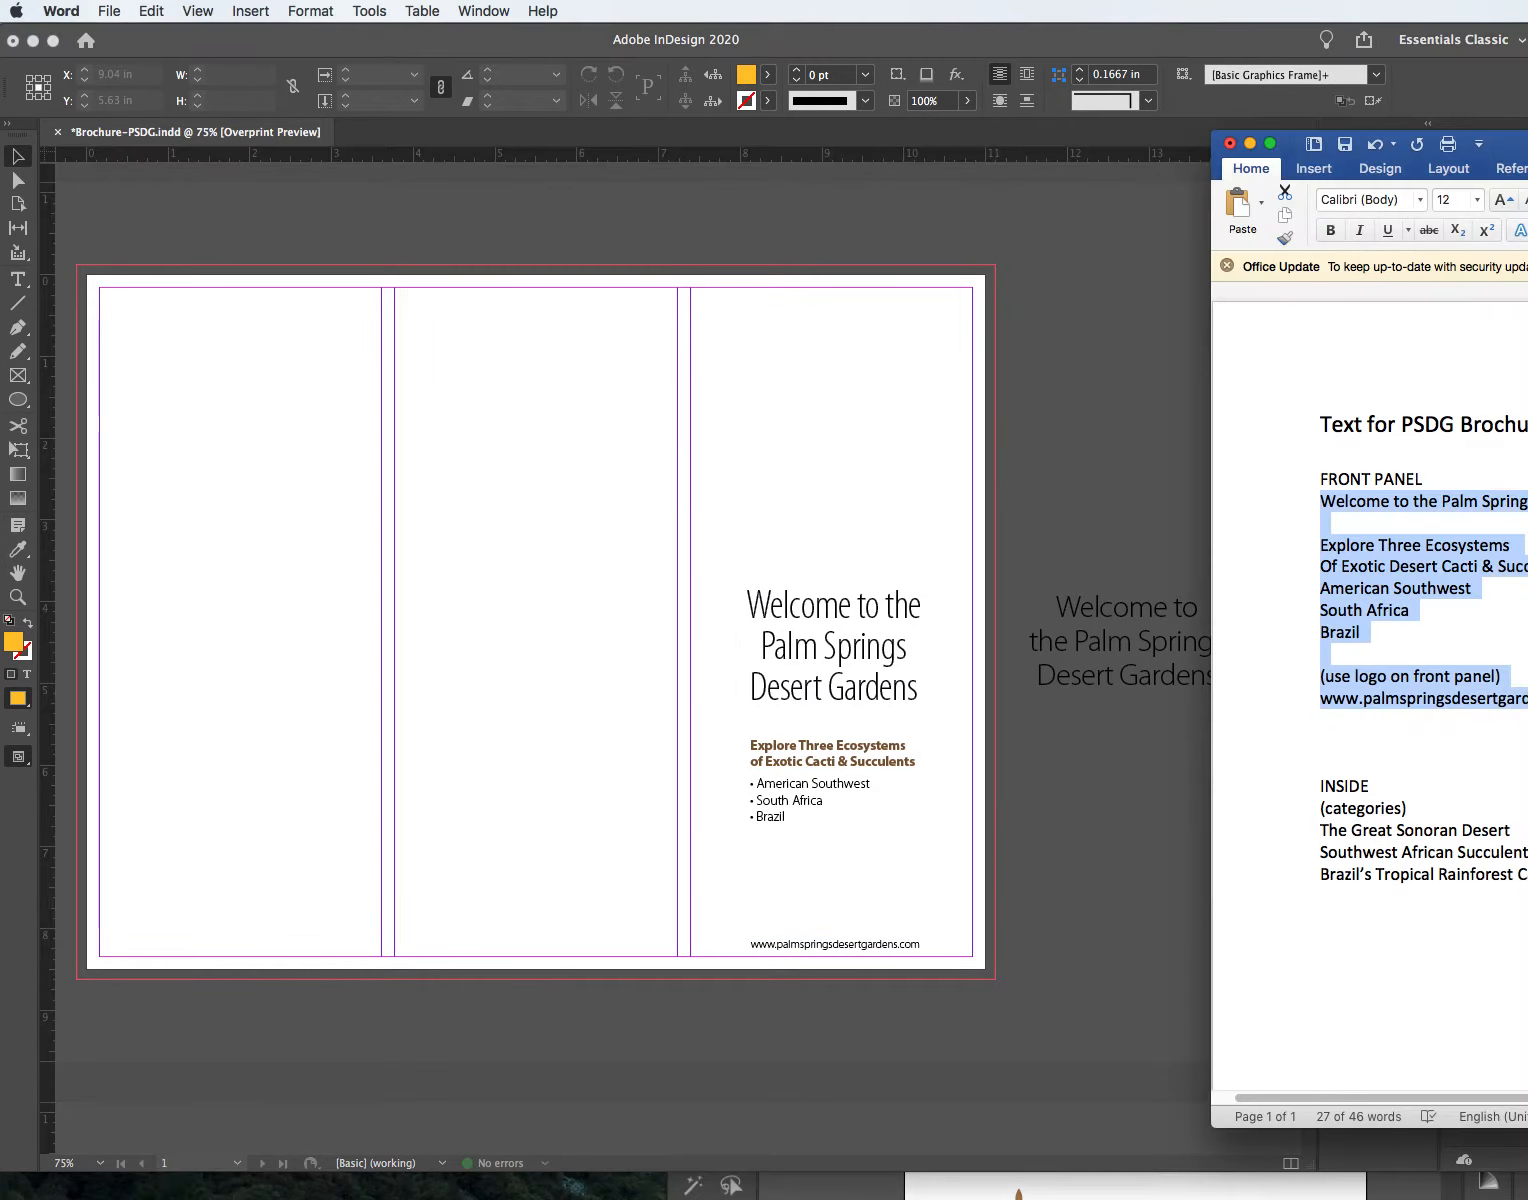
left_click(1230, 143)
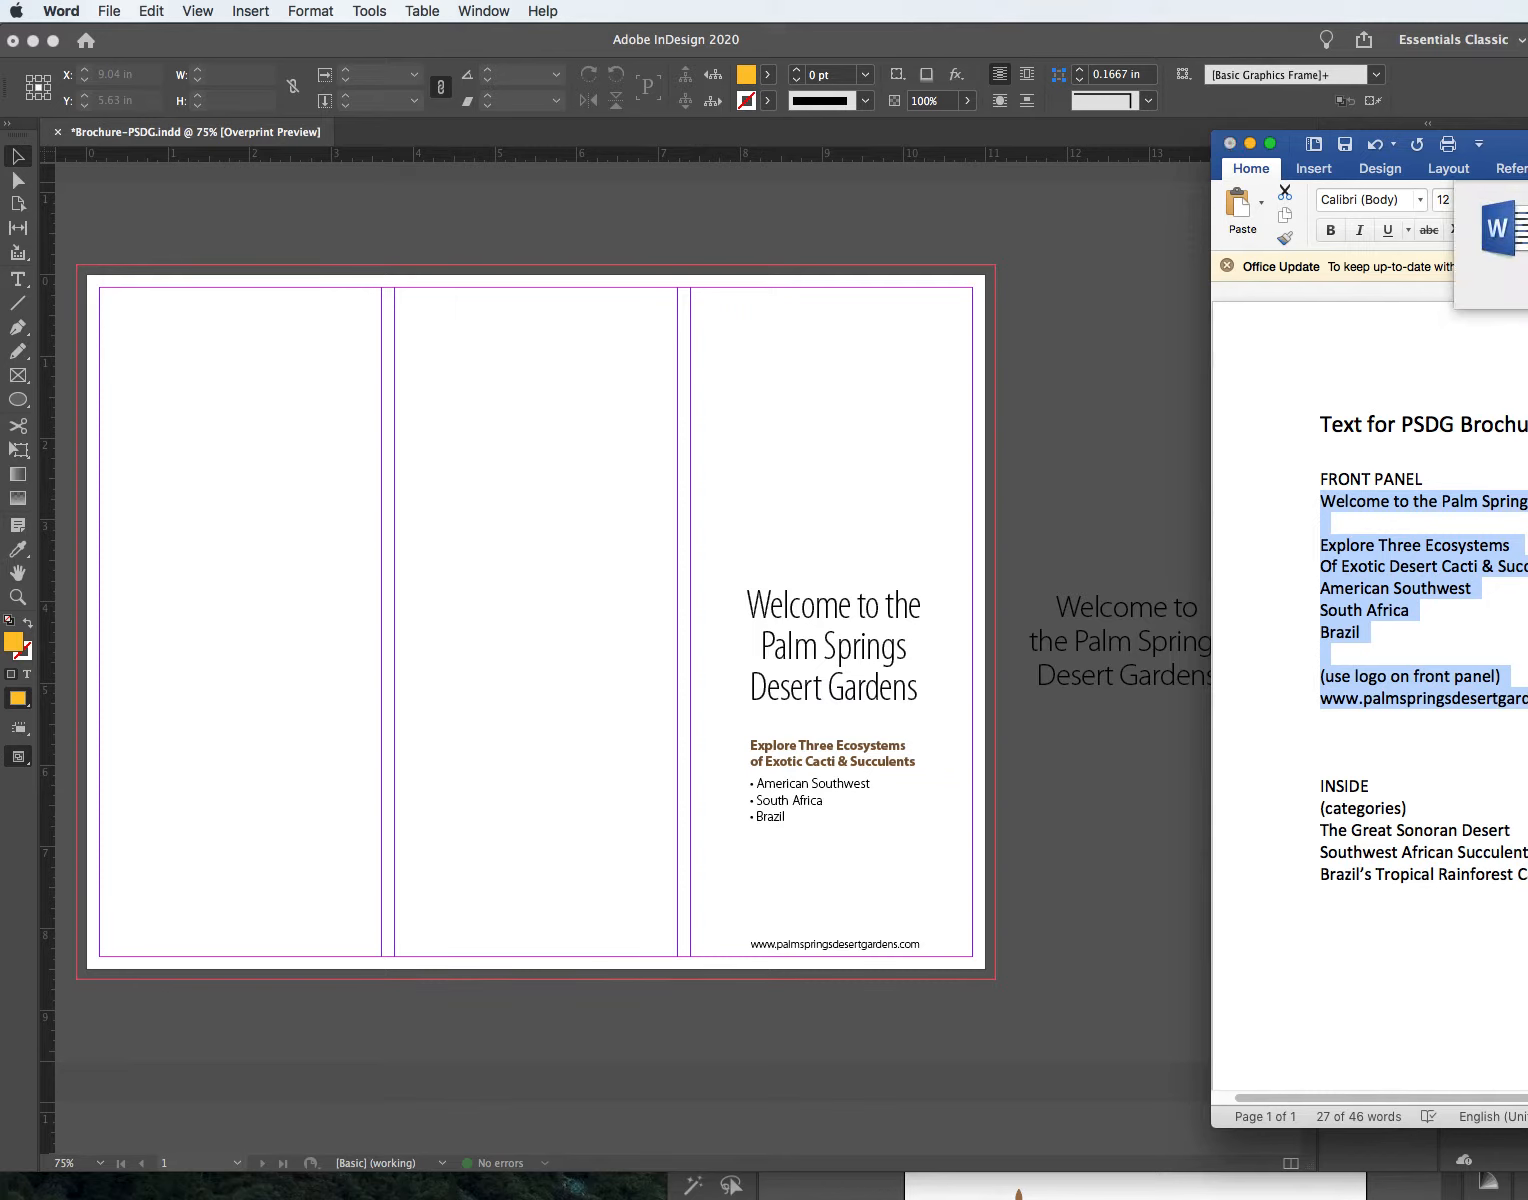
key("super+d")
Step: Switch to PS DESERT GARDEN-ONE.ai in Illustrator and move the stacked PSDG logo left, away from the standalone plant
left_click(914, 1190)
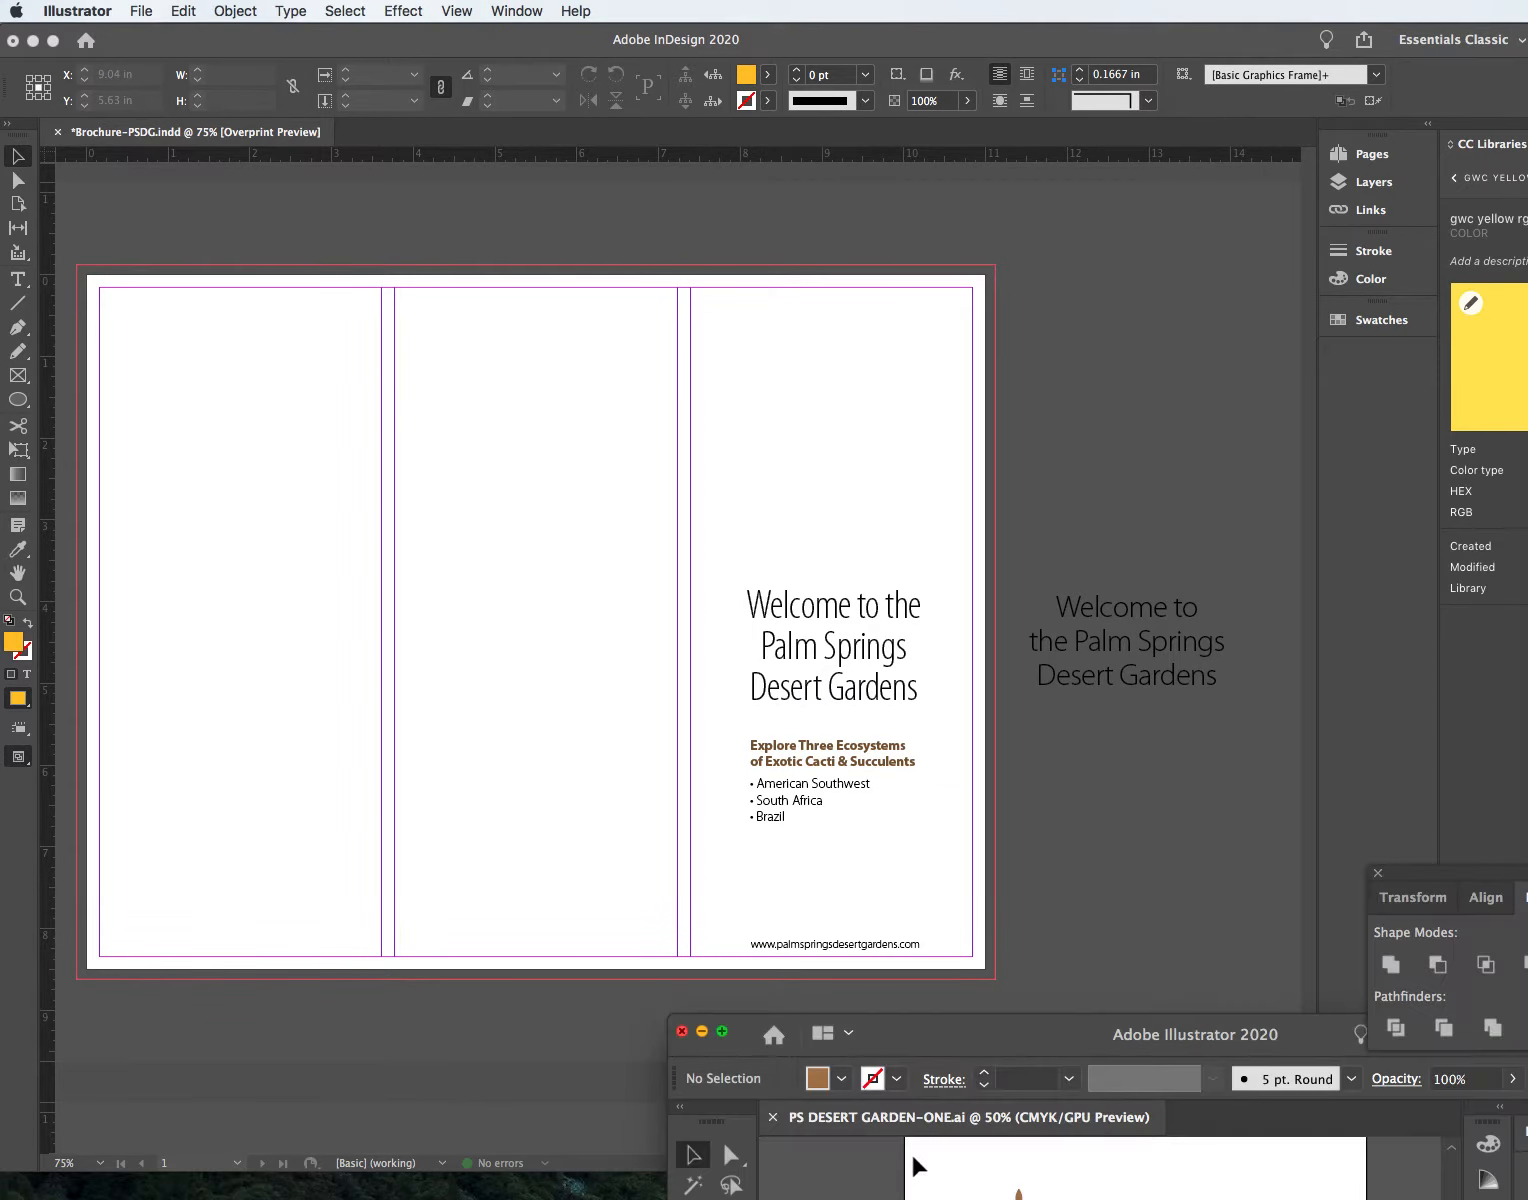
left_click_drag(988, 1030, 904, 218)
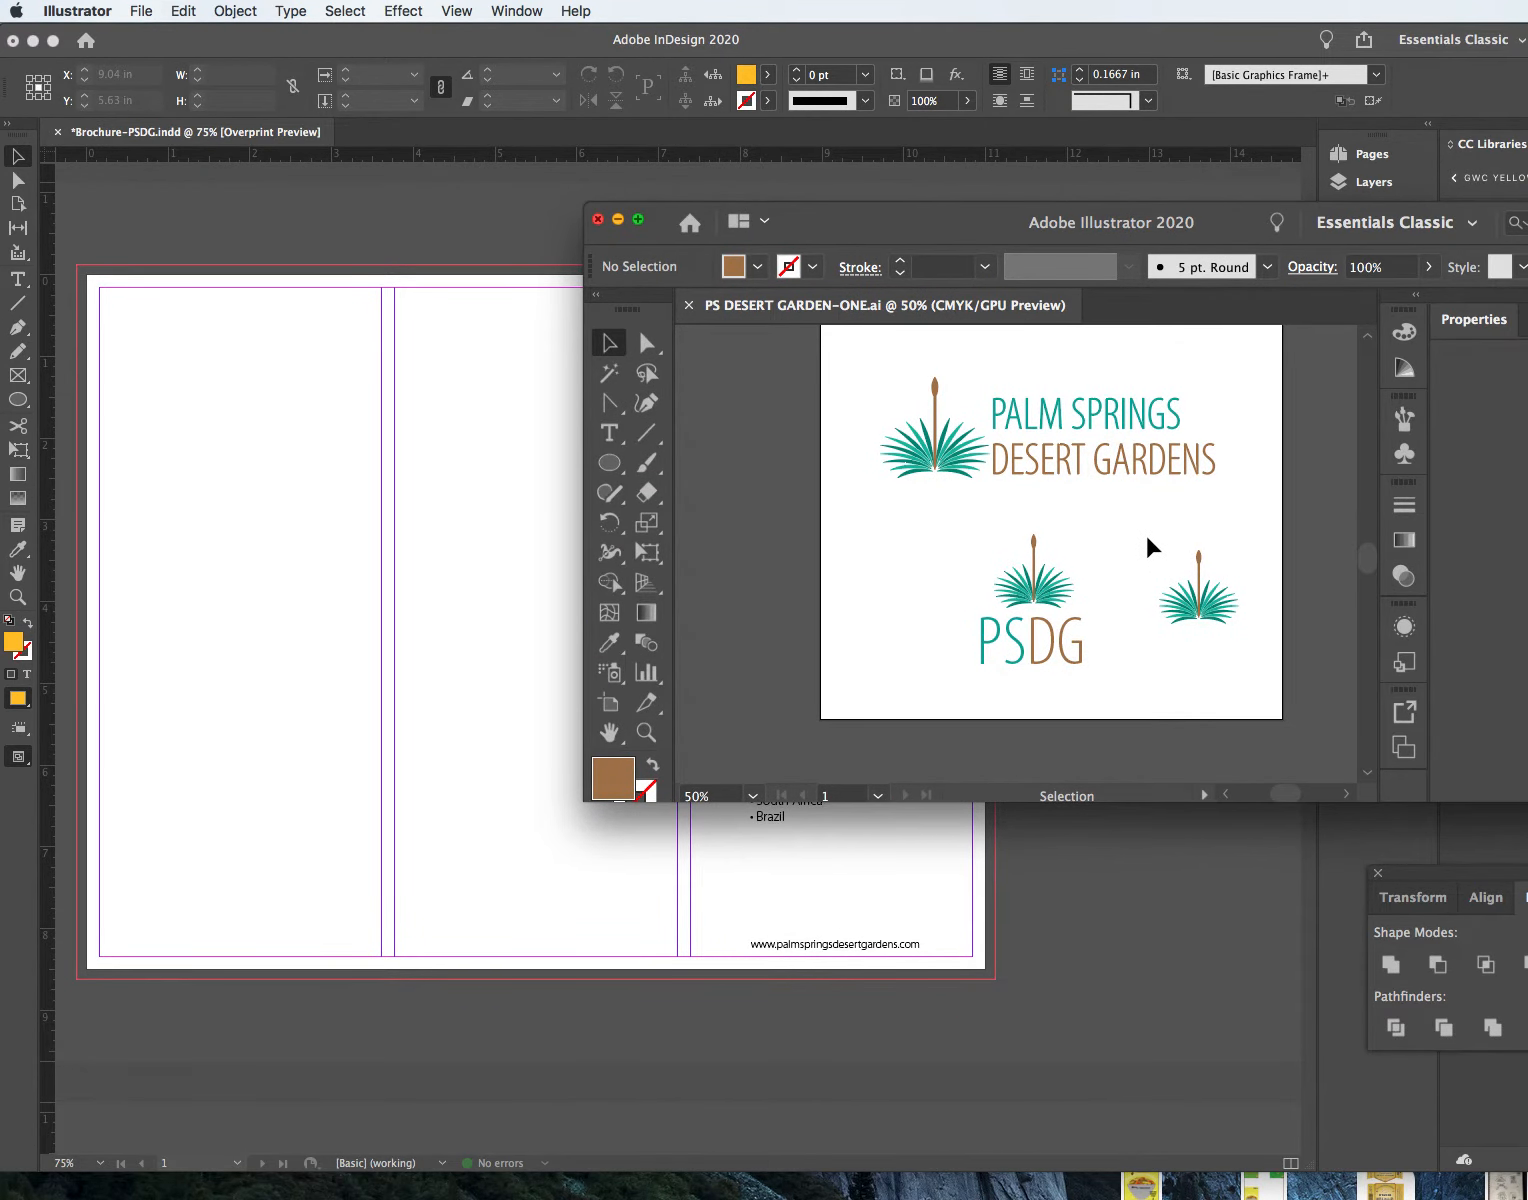
left_click_drag(1152, 545, 1250, 648)
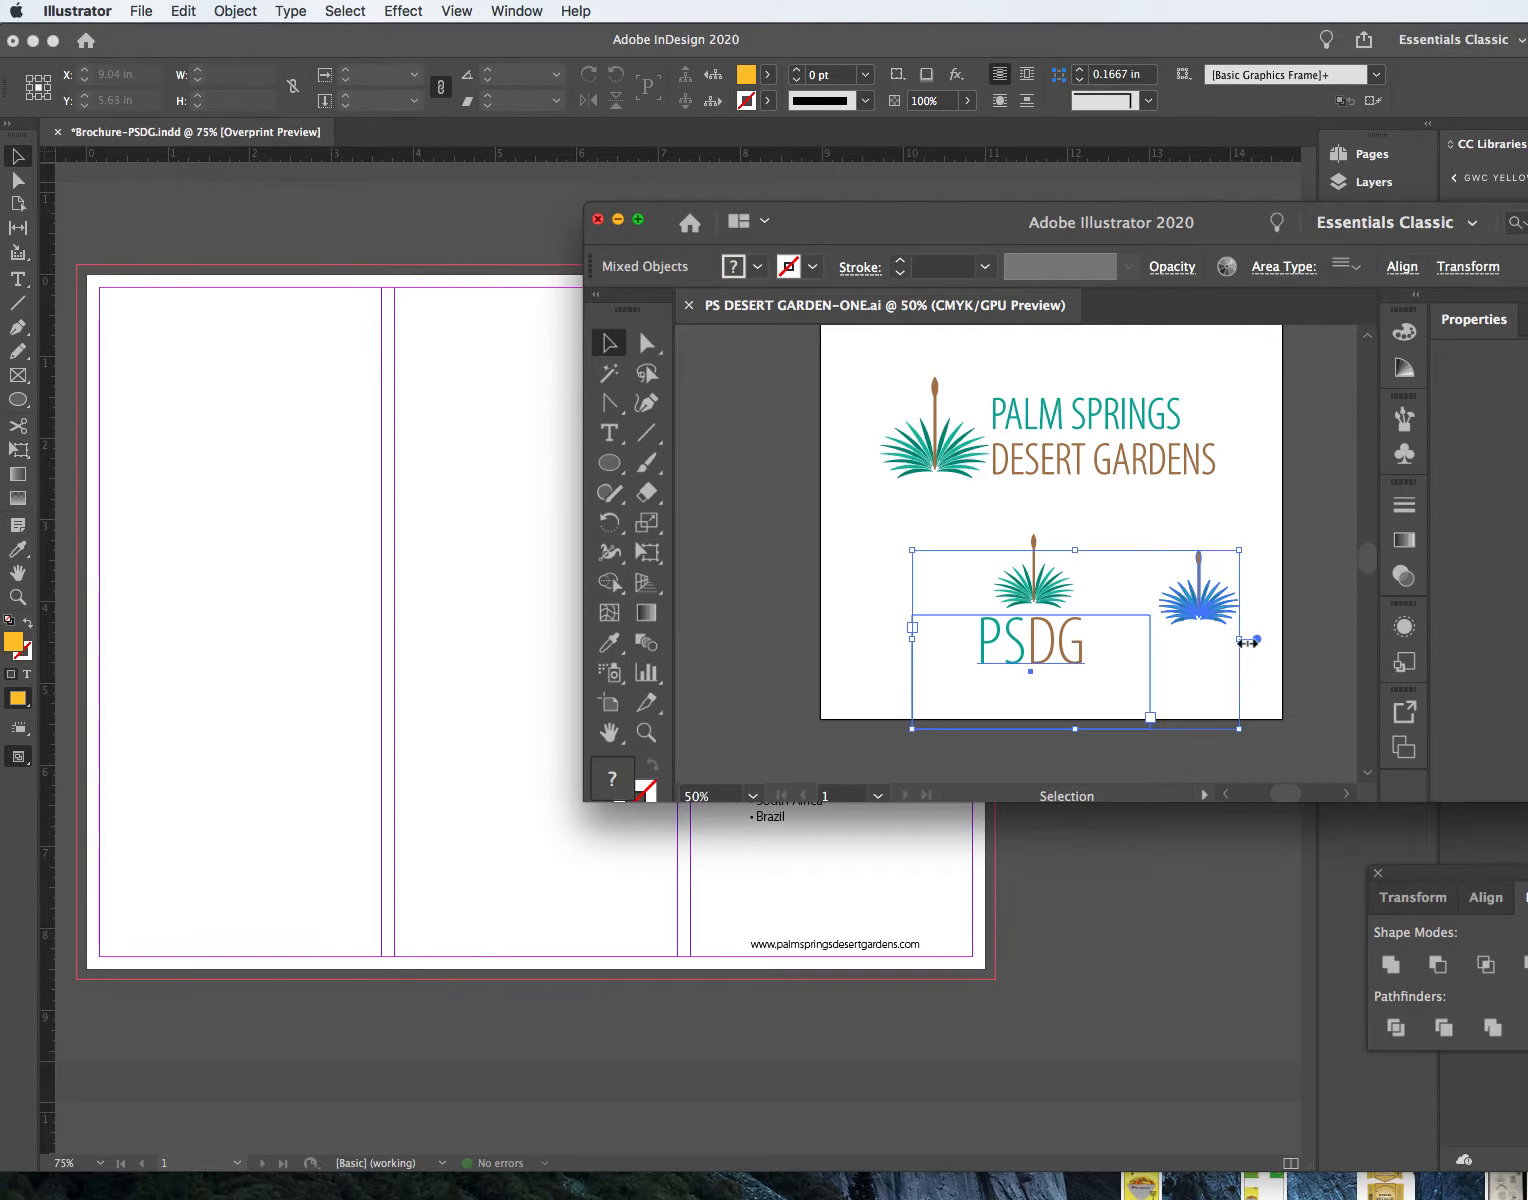
left_click(1264, 612)
left_click_drag(945, 600, 1070, 662)
left_click(854, 565)
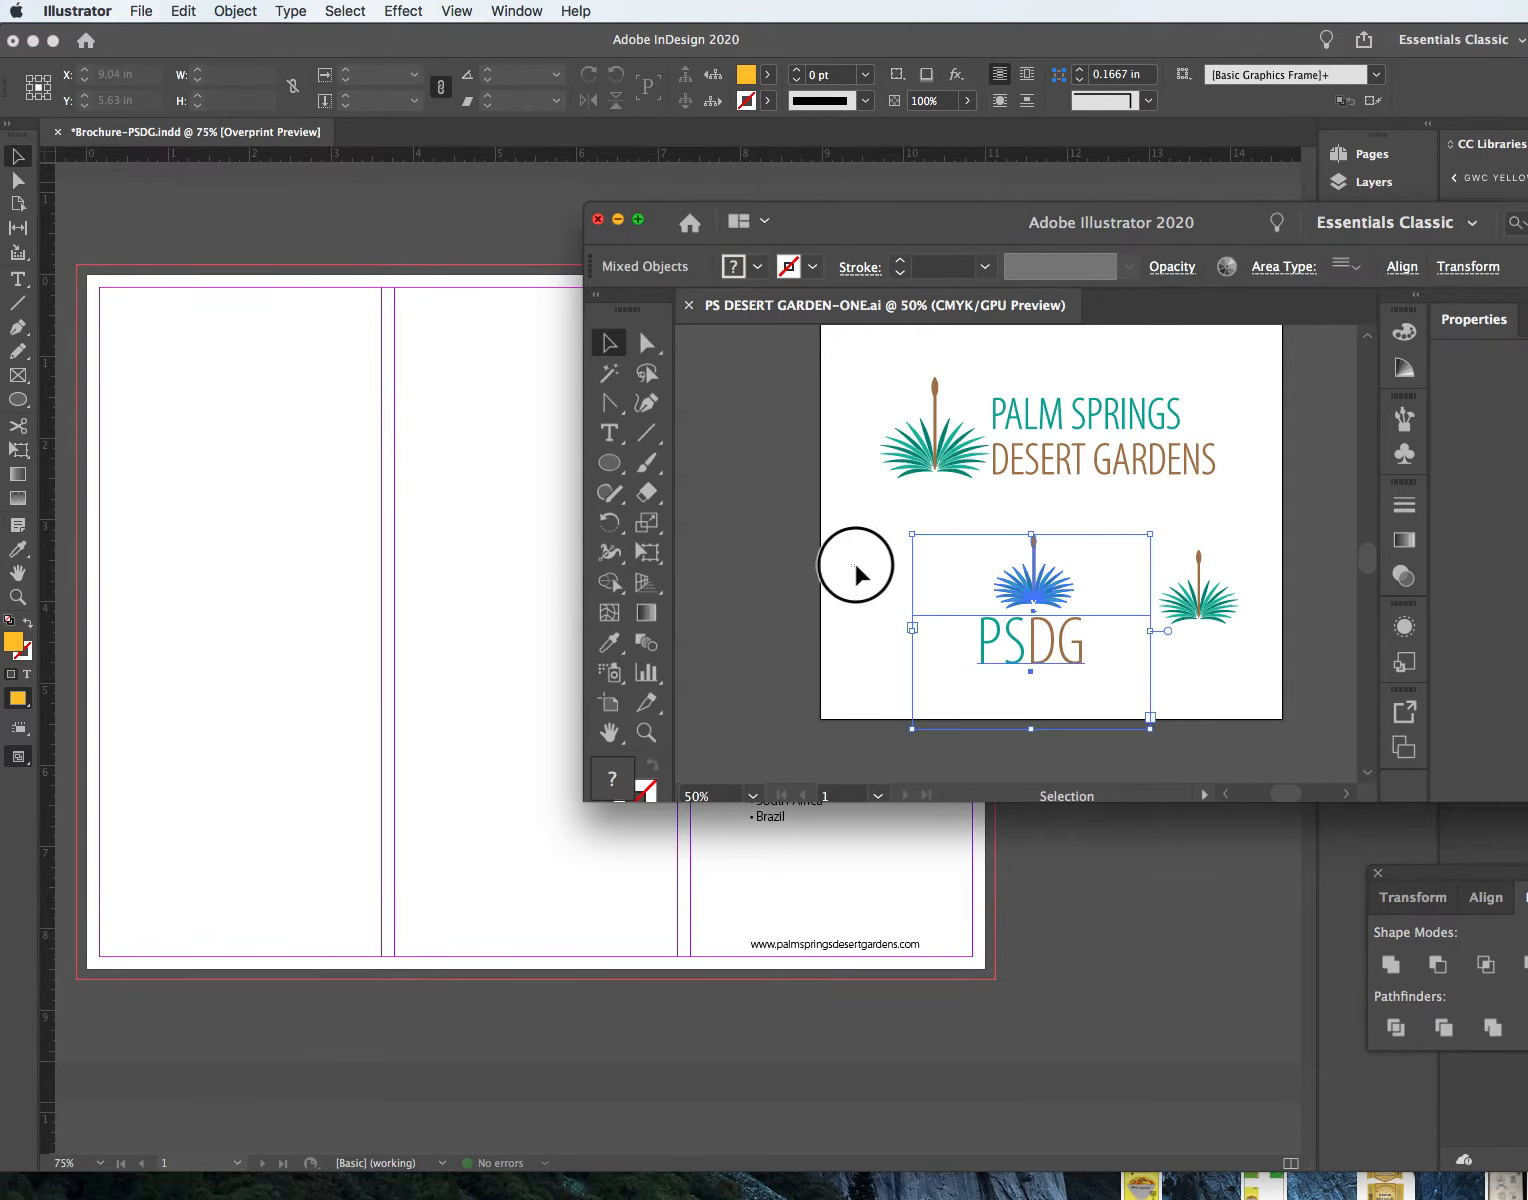
left_click_drag(940, 548, 1064, 672)
left_click_drag(972, 580, 885, 580)
left_click(1165, 692)
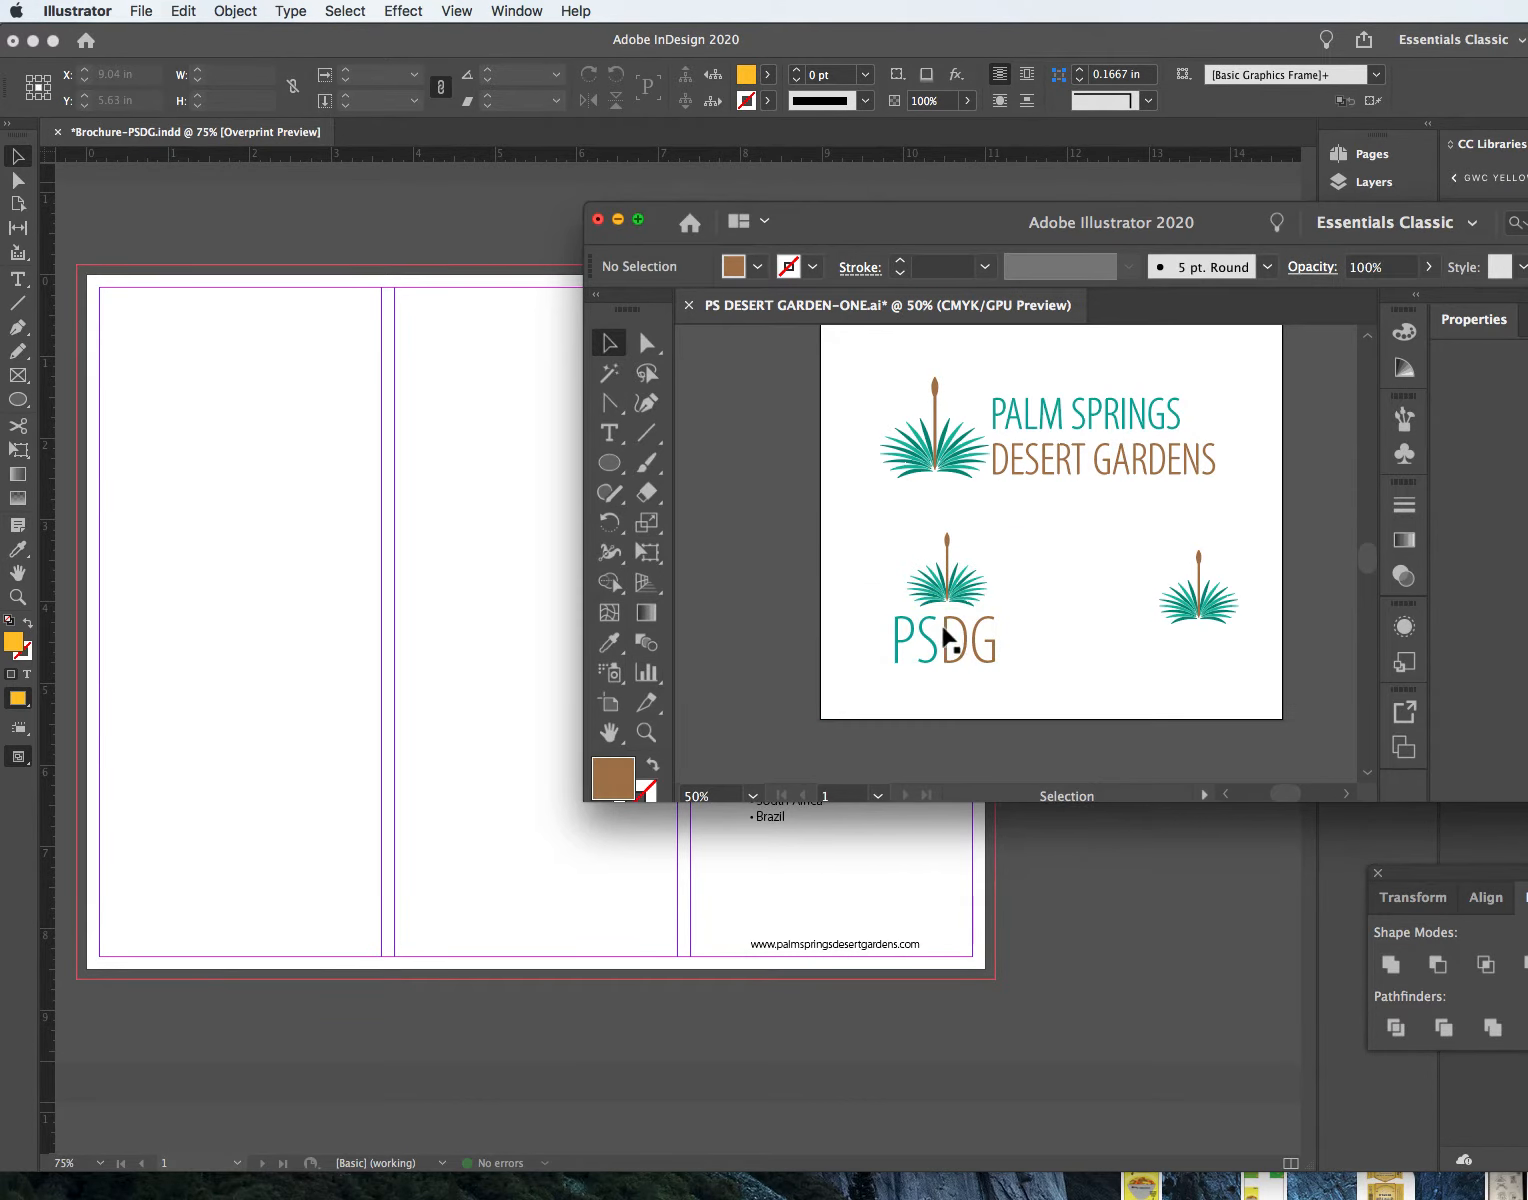
left_click(889, 525)
Step: Copy the PSDG logo with its plant in Illustrator and return to the InDesign brochure
left_click_drag(660, 225, 1075, 413)
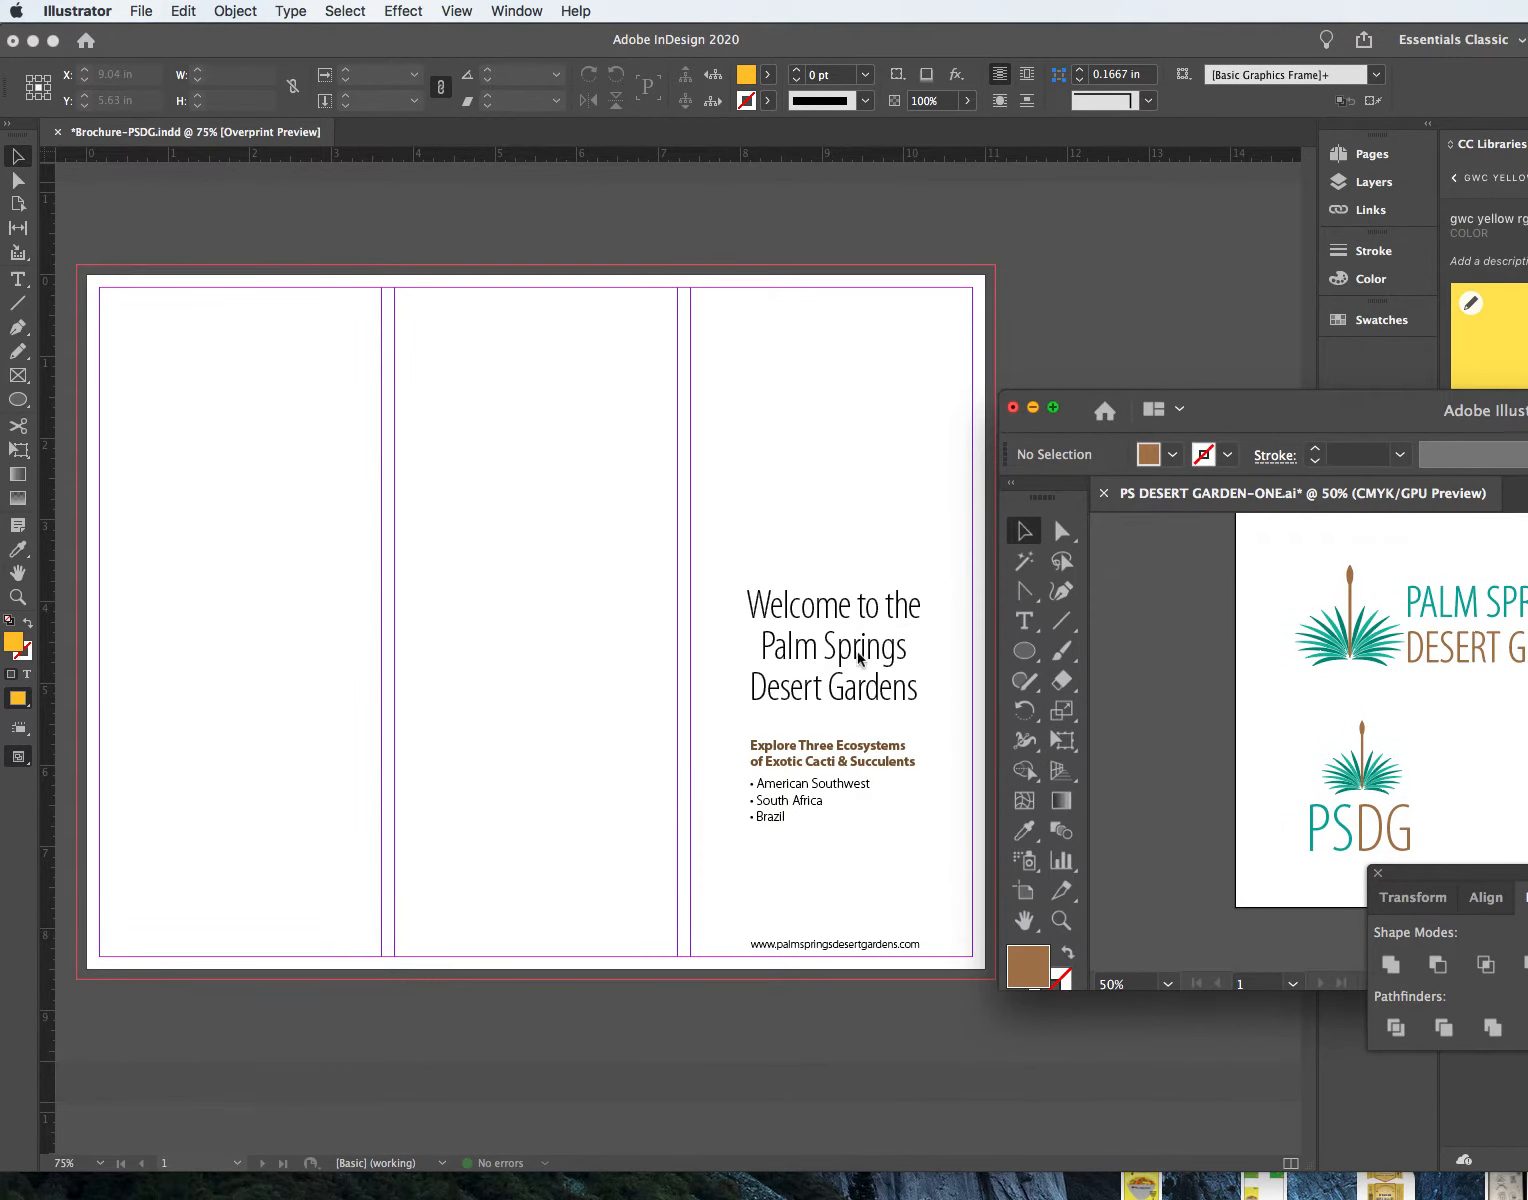
left_click_drag(1264, 414, 932, 215)
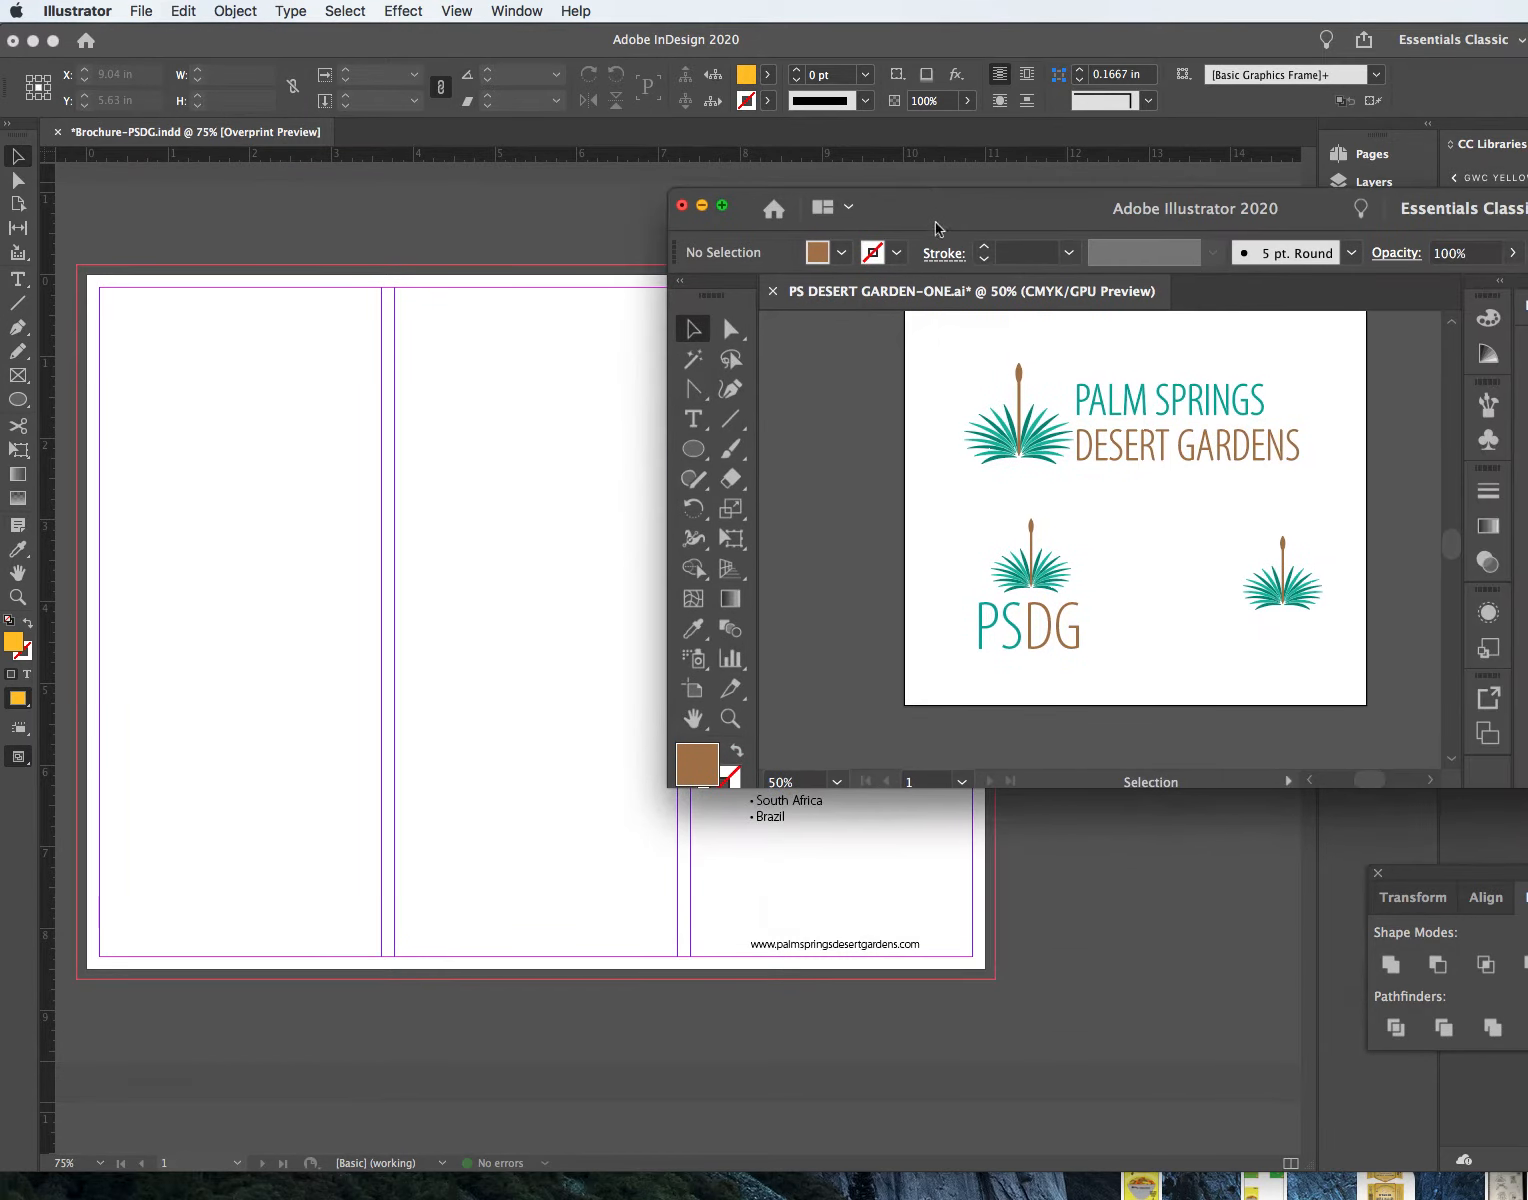
left_click_drag(946, 531, 1096, 660)
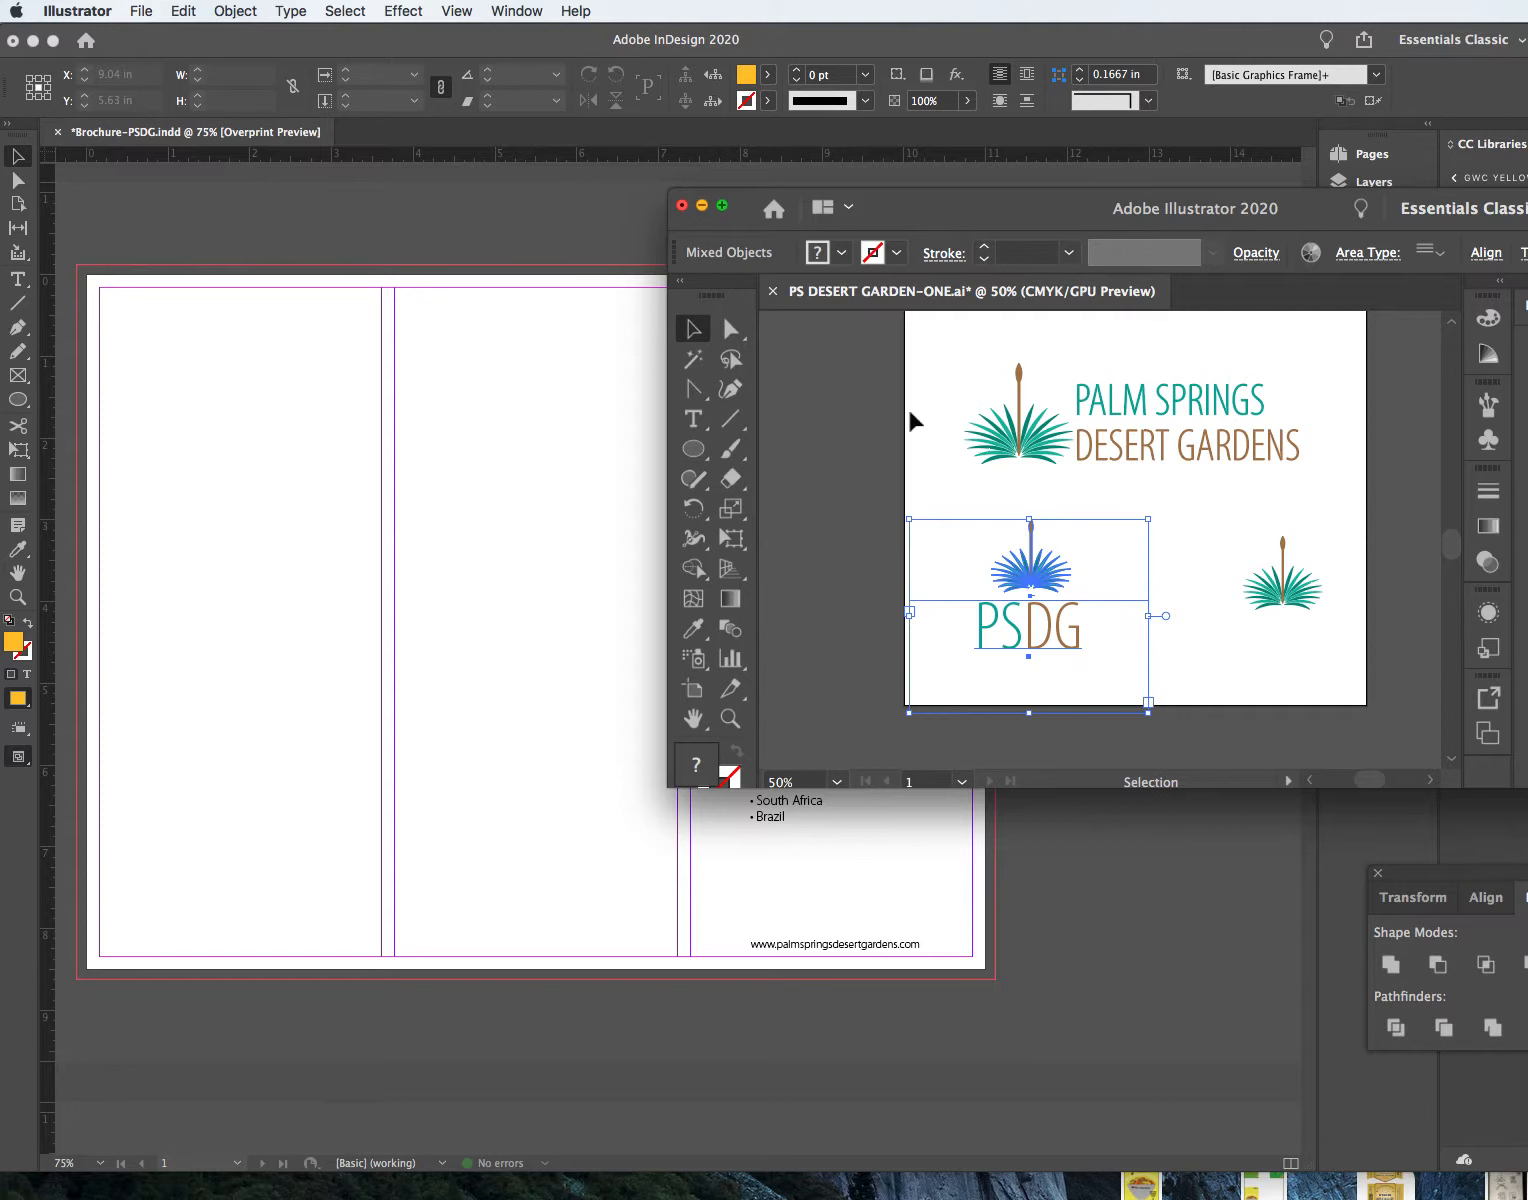
left_click_drag(900, 197, 1381, 214)
left_click(527, 678)
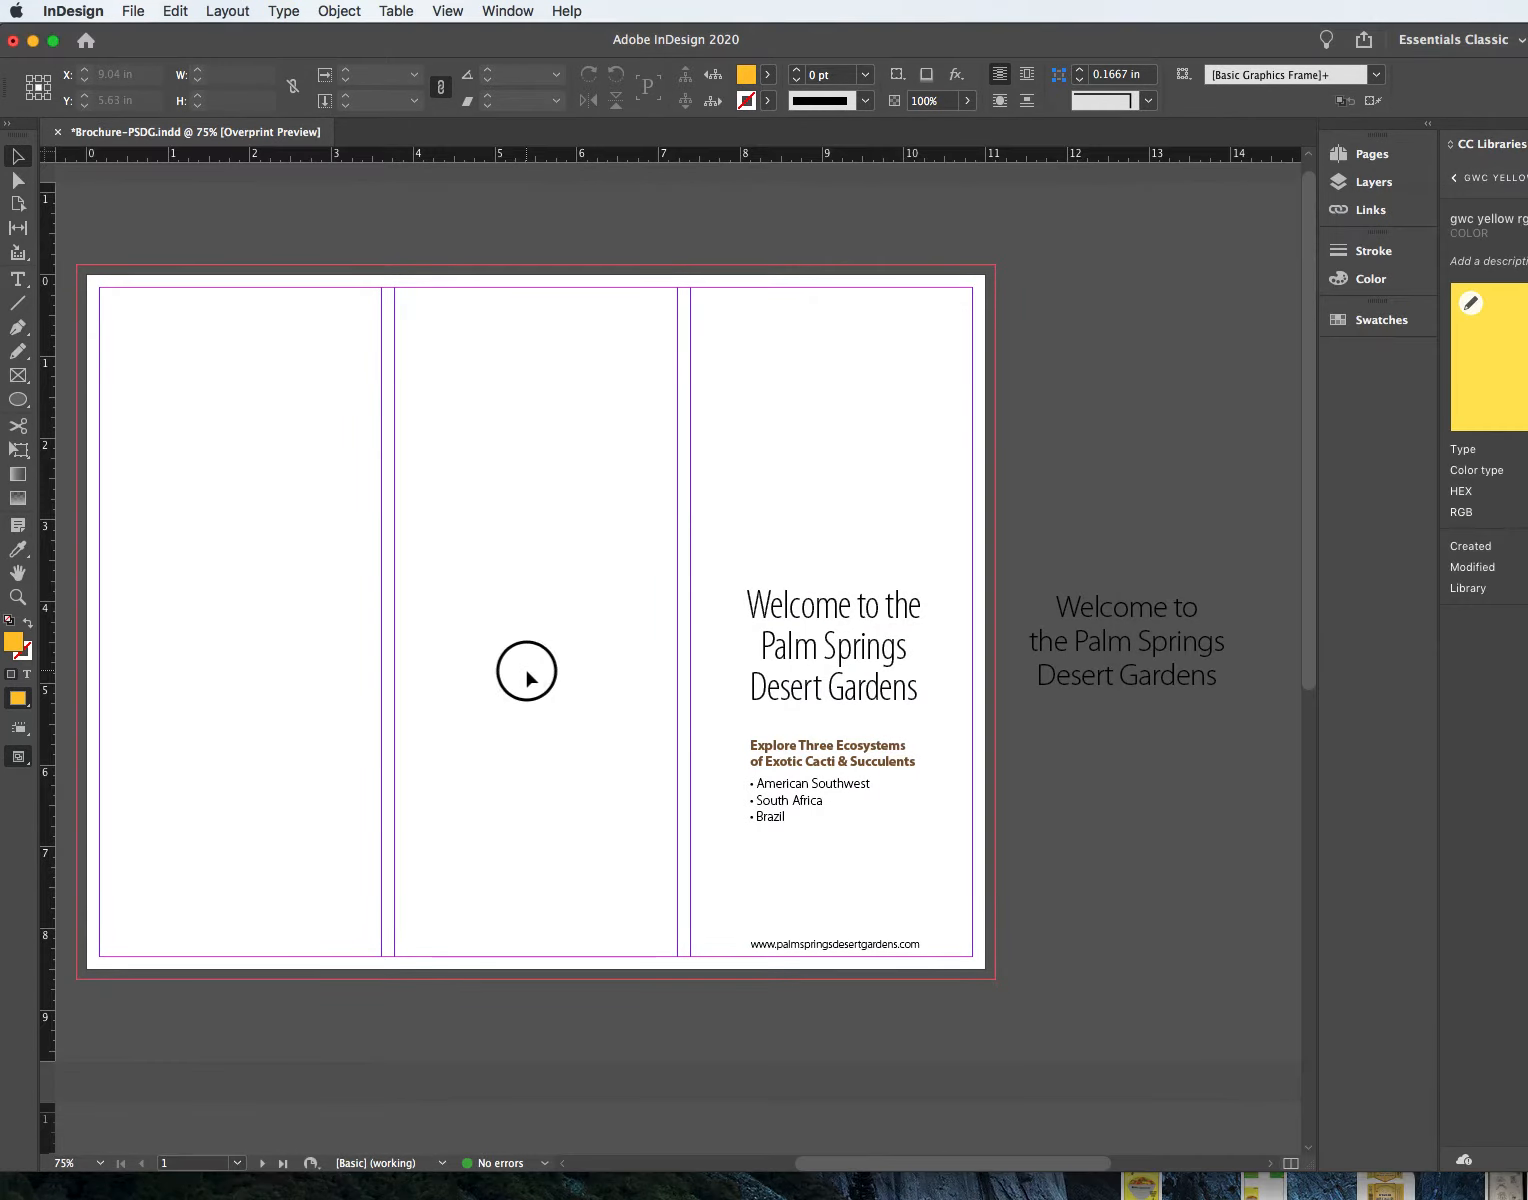
Step: Paste the PSDG logo at about 0.58 in wide and centre it just above the web address in the right panel
left_click(656, 672)
left_click_drag(631, 690, 843, 903)
left_click(930, 895)
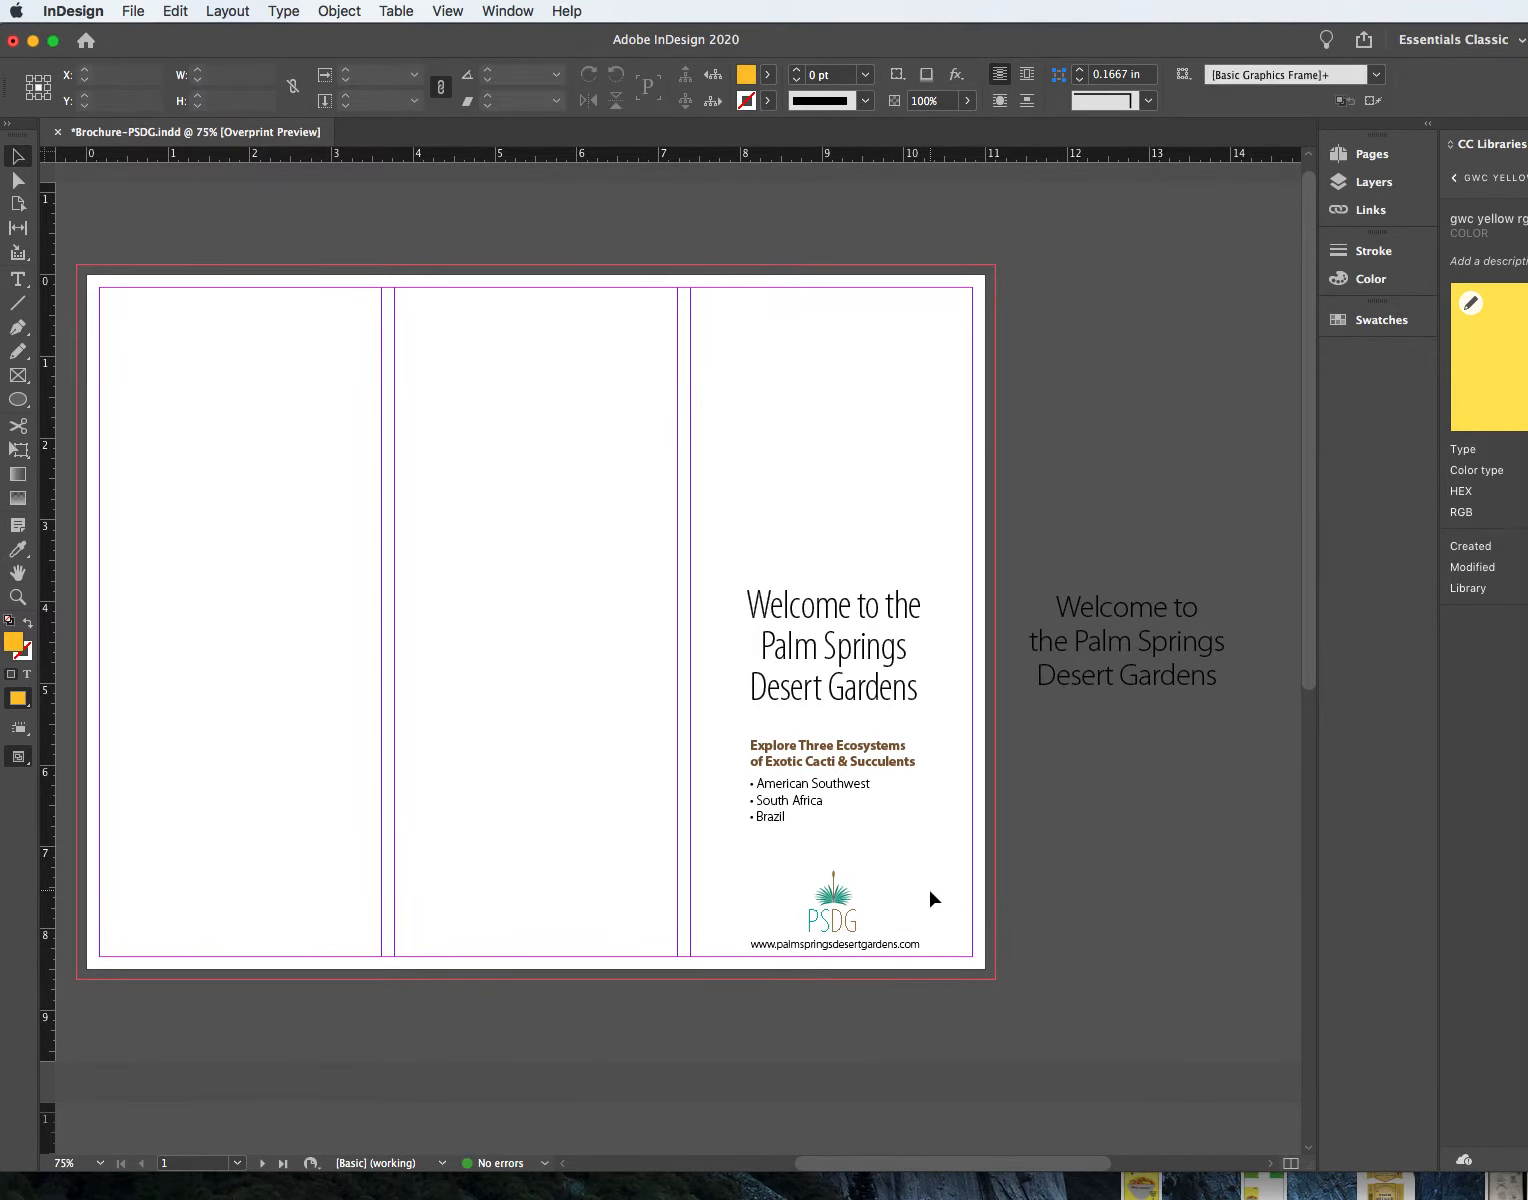
left_click(828, 900)
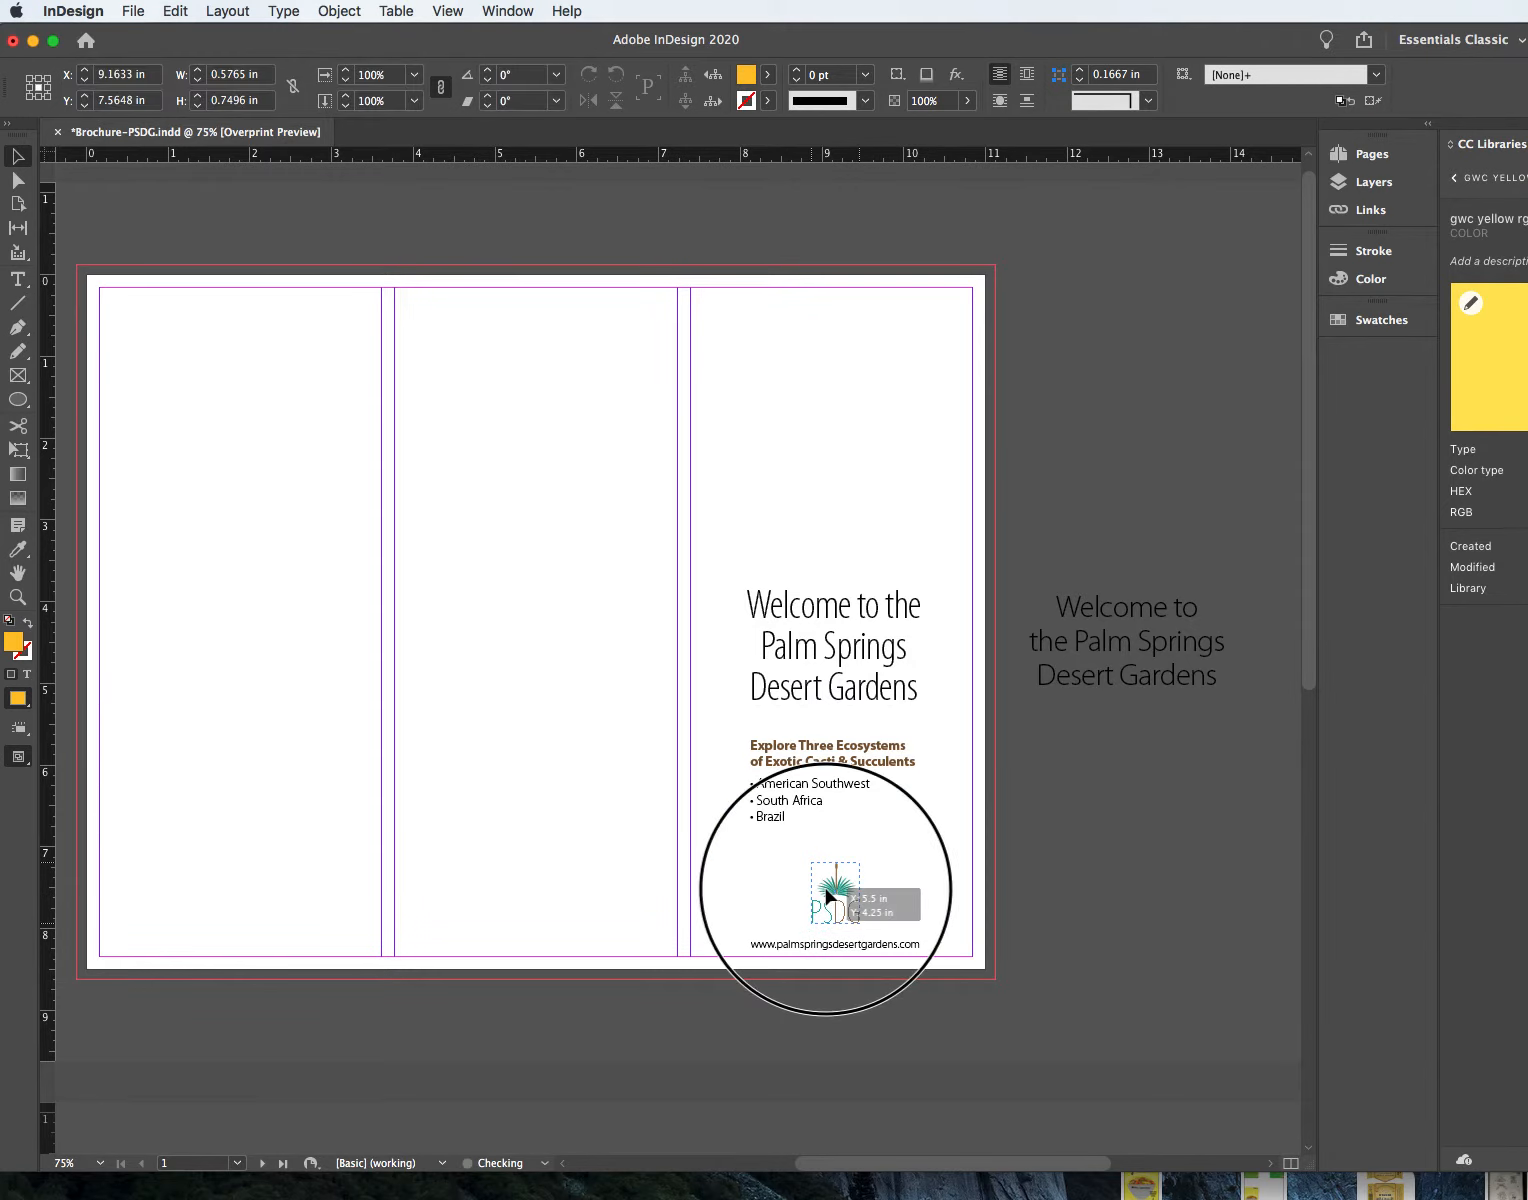
left_click(958, 890)
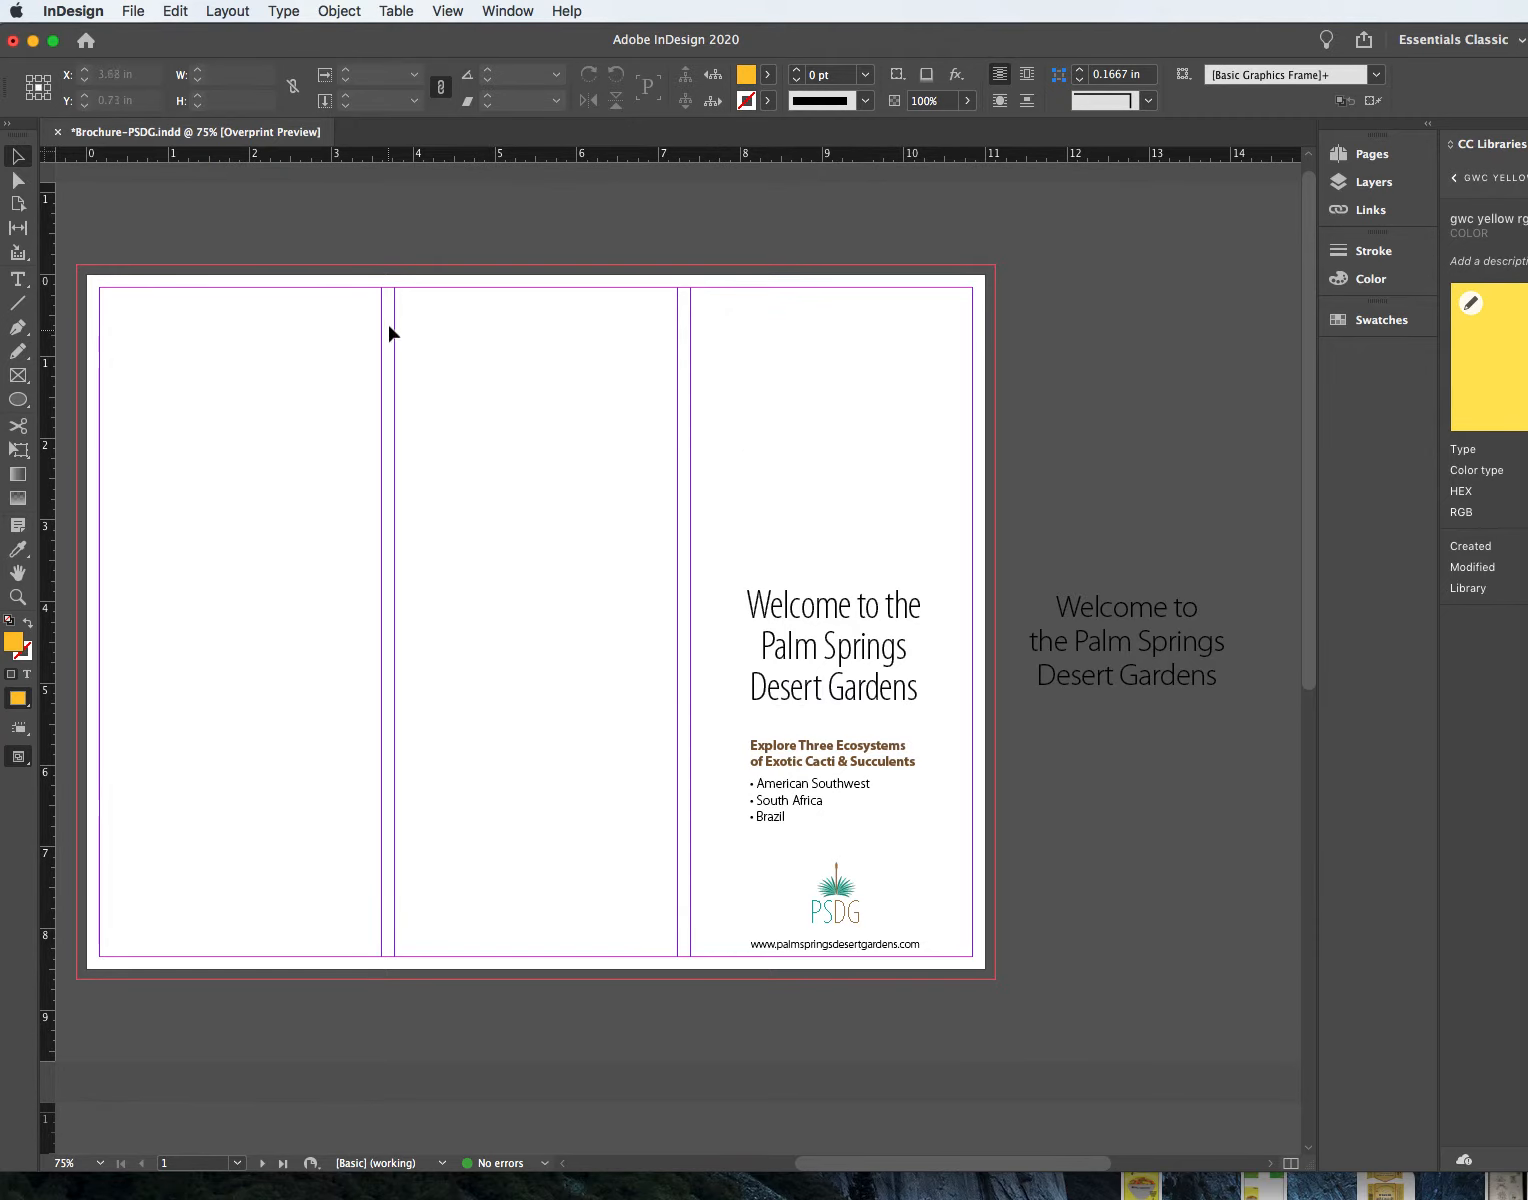
Step: Draw a yellow-orange rectangle, 7.32 in wide by 8.5 in high, covering the middle and right panels up to the page edges
left_click(19, 400)
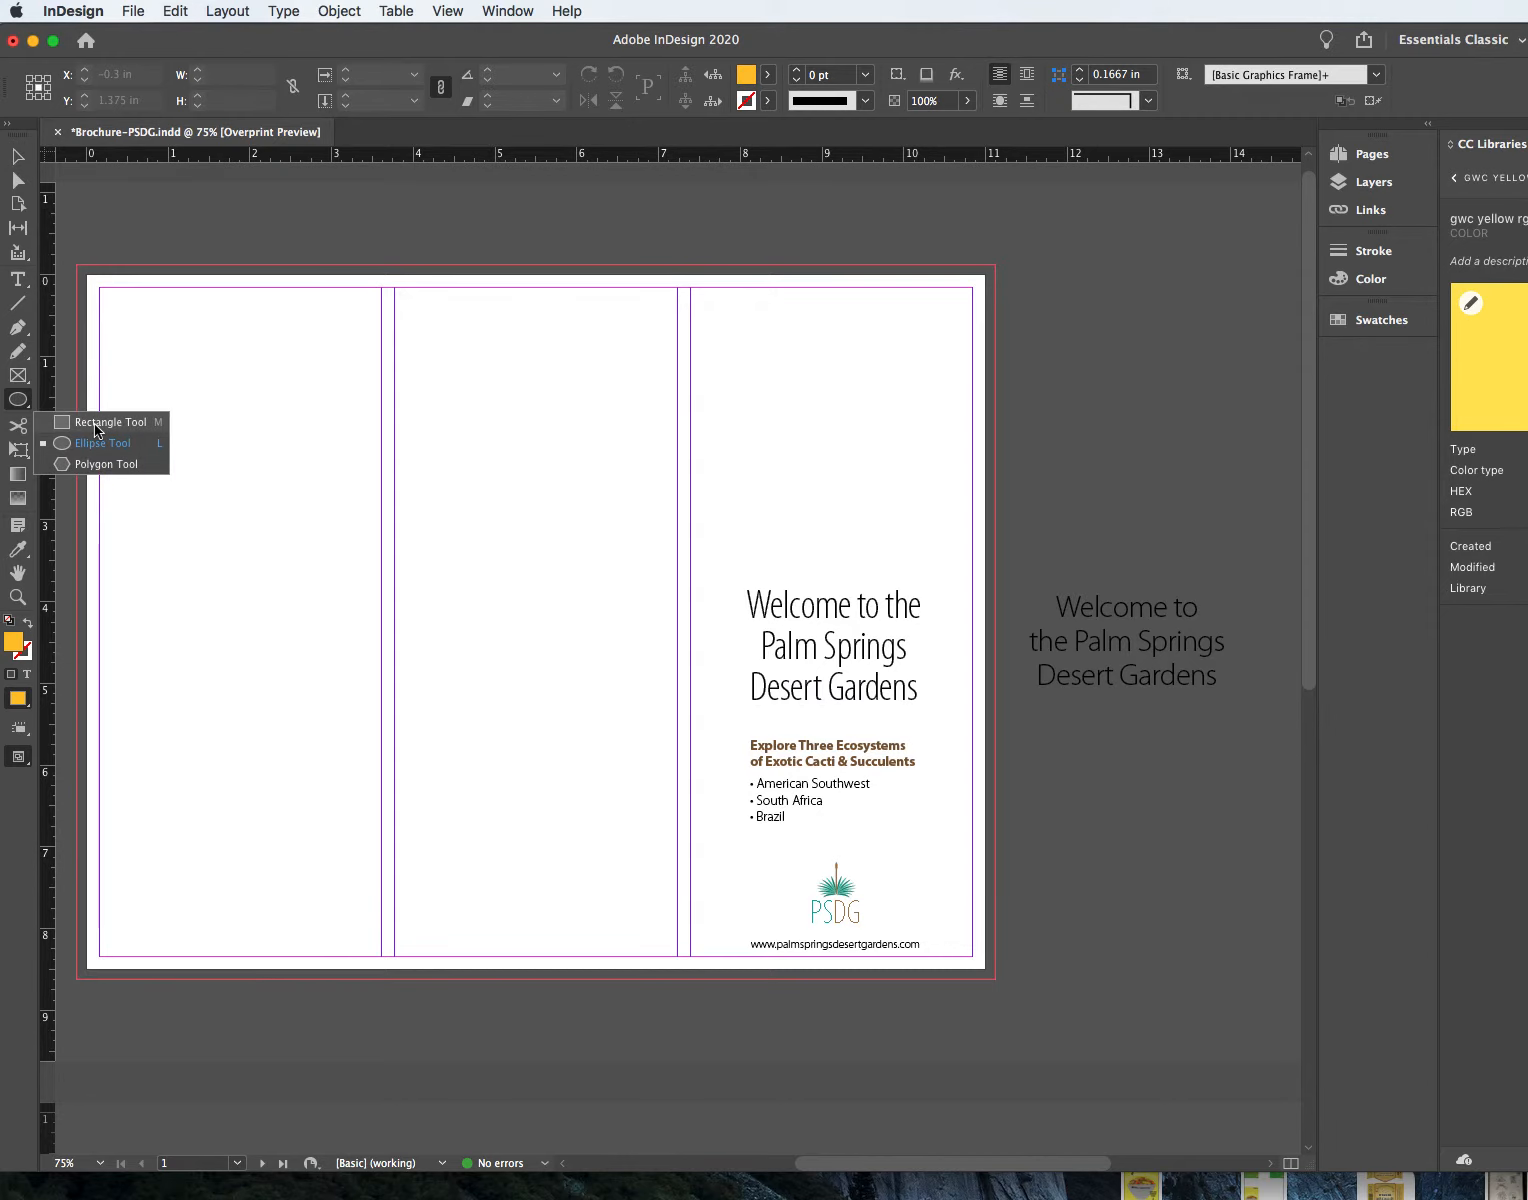
left_click(95, 425)
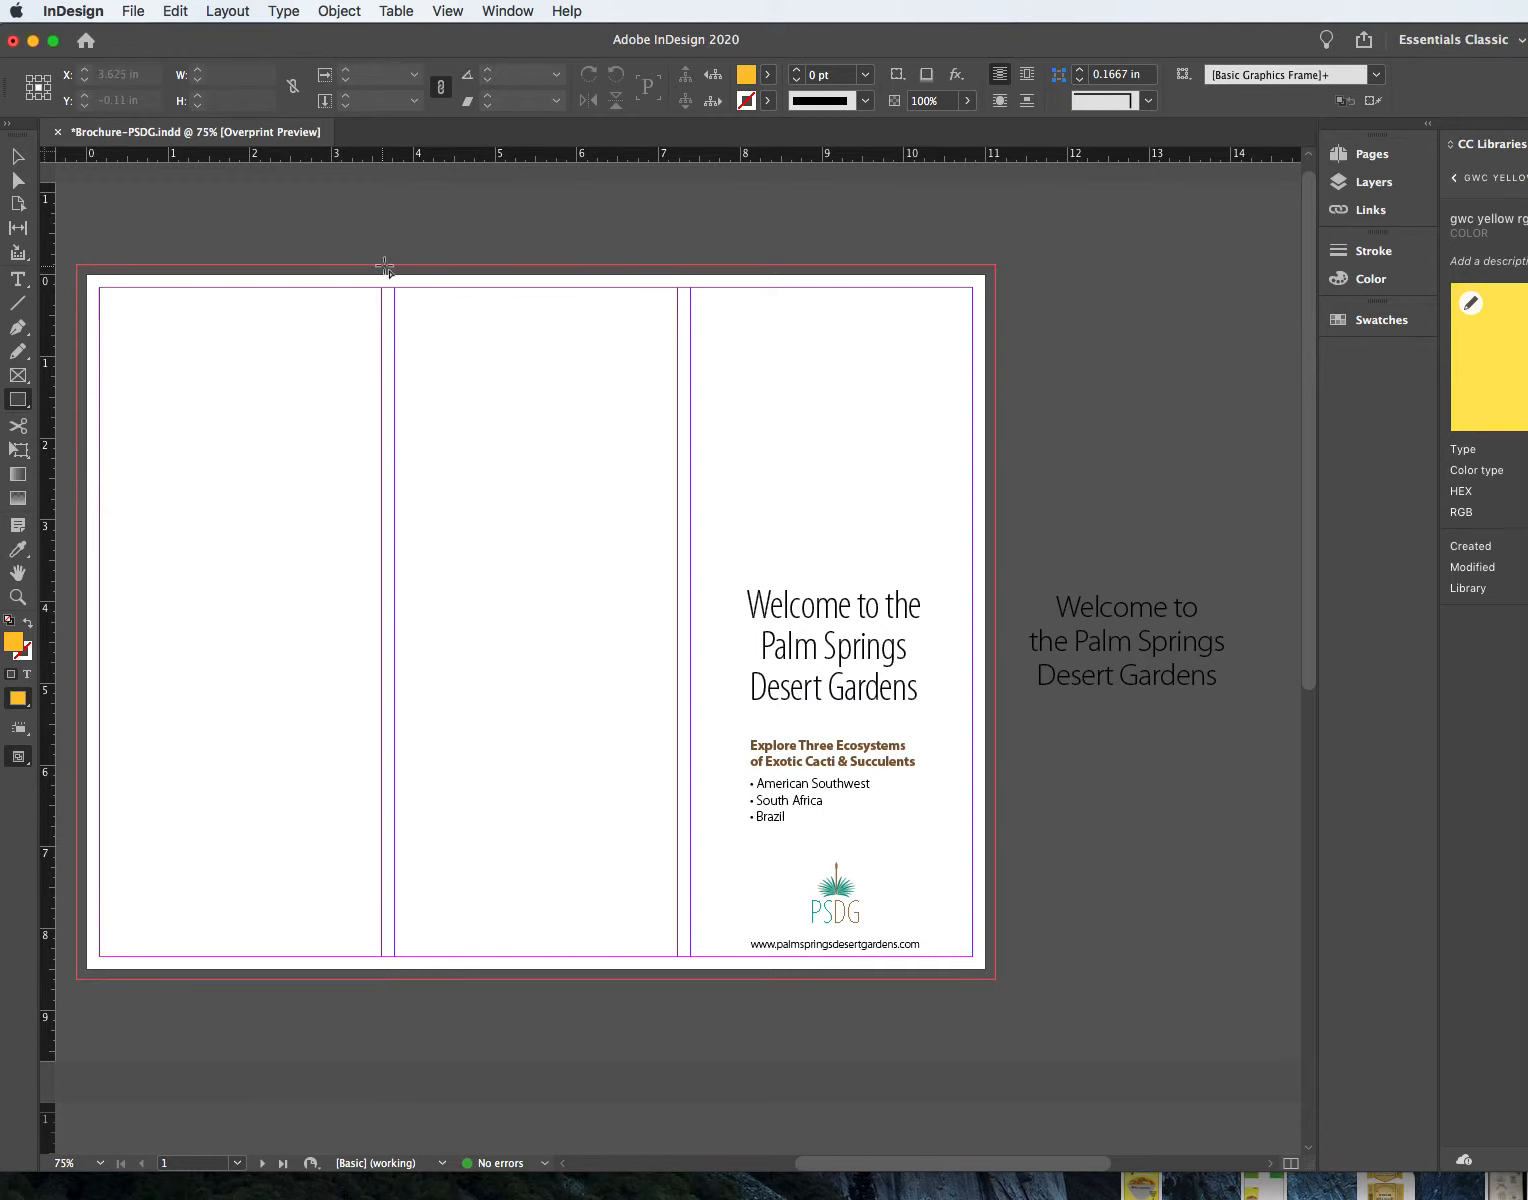
mouse_move(390, 268)
left_mouse_down()
mouse_move(408, 340)
mouse_move(668, 792)
mouse_move(930, 968)
mouse_move(972, 958)
mouse_move(988, 975)
left_mouse_up()
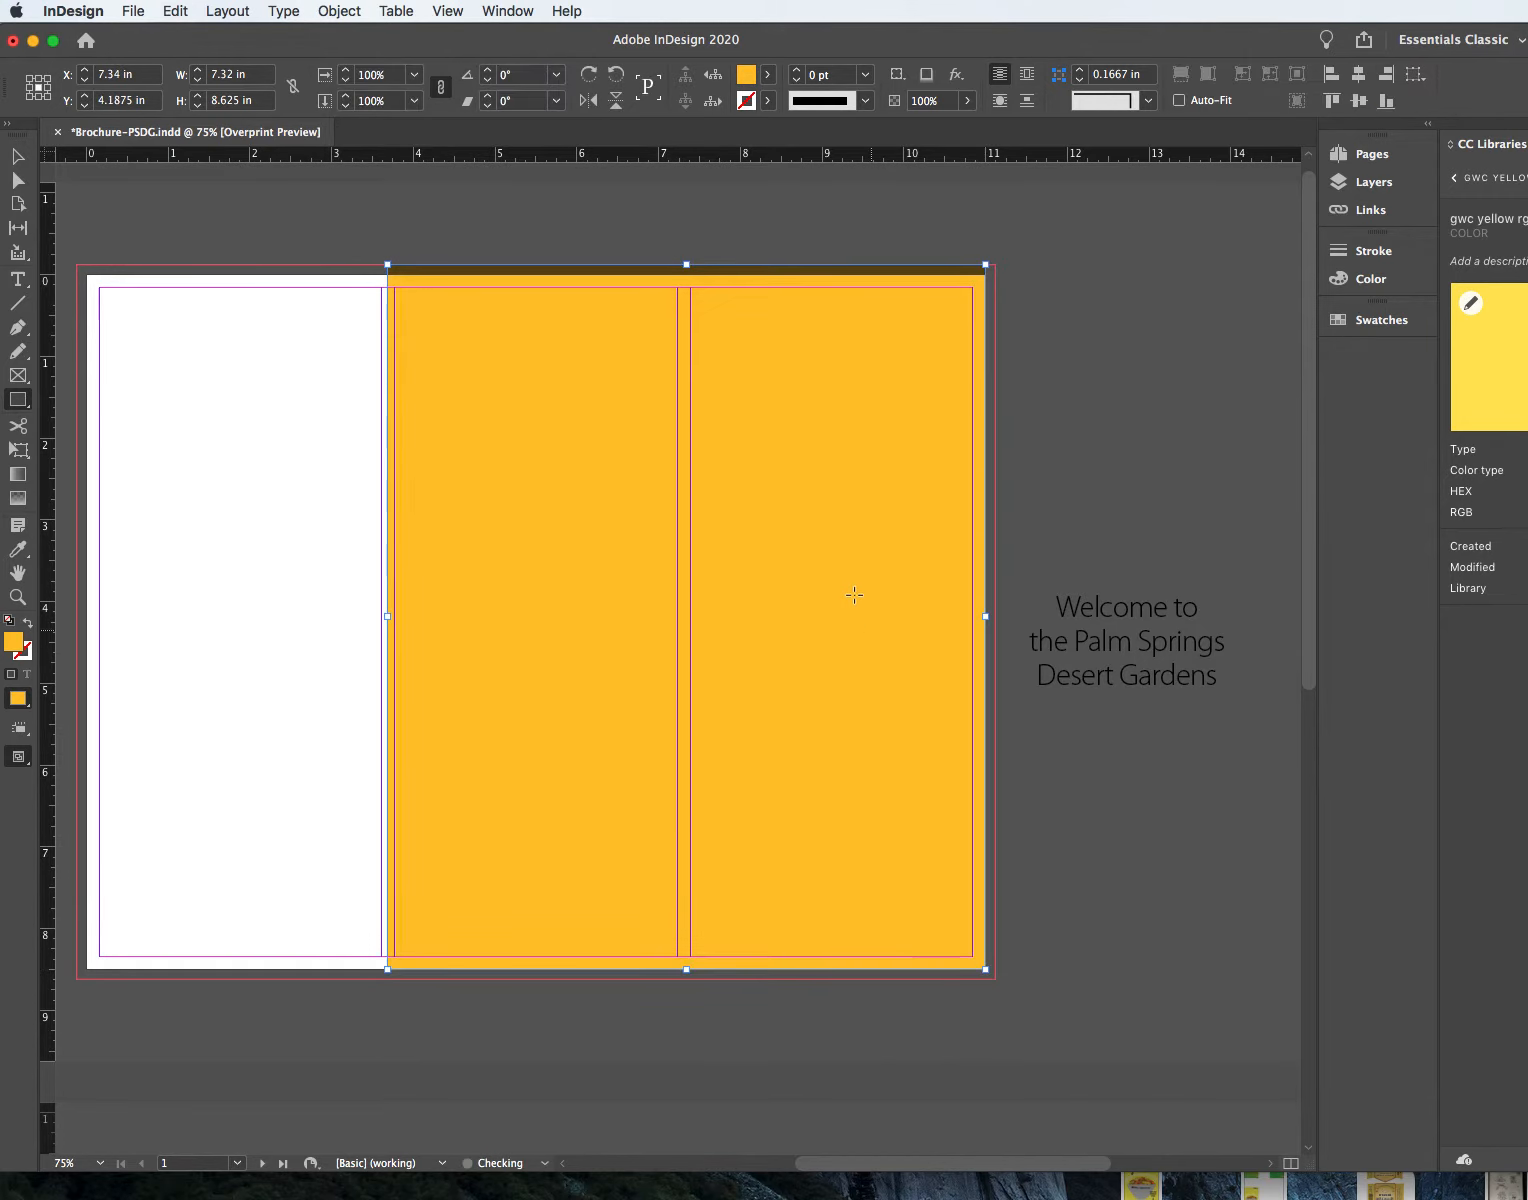
left_click(8, 153)
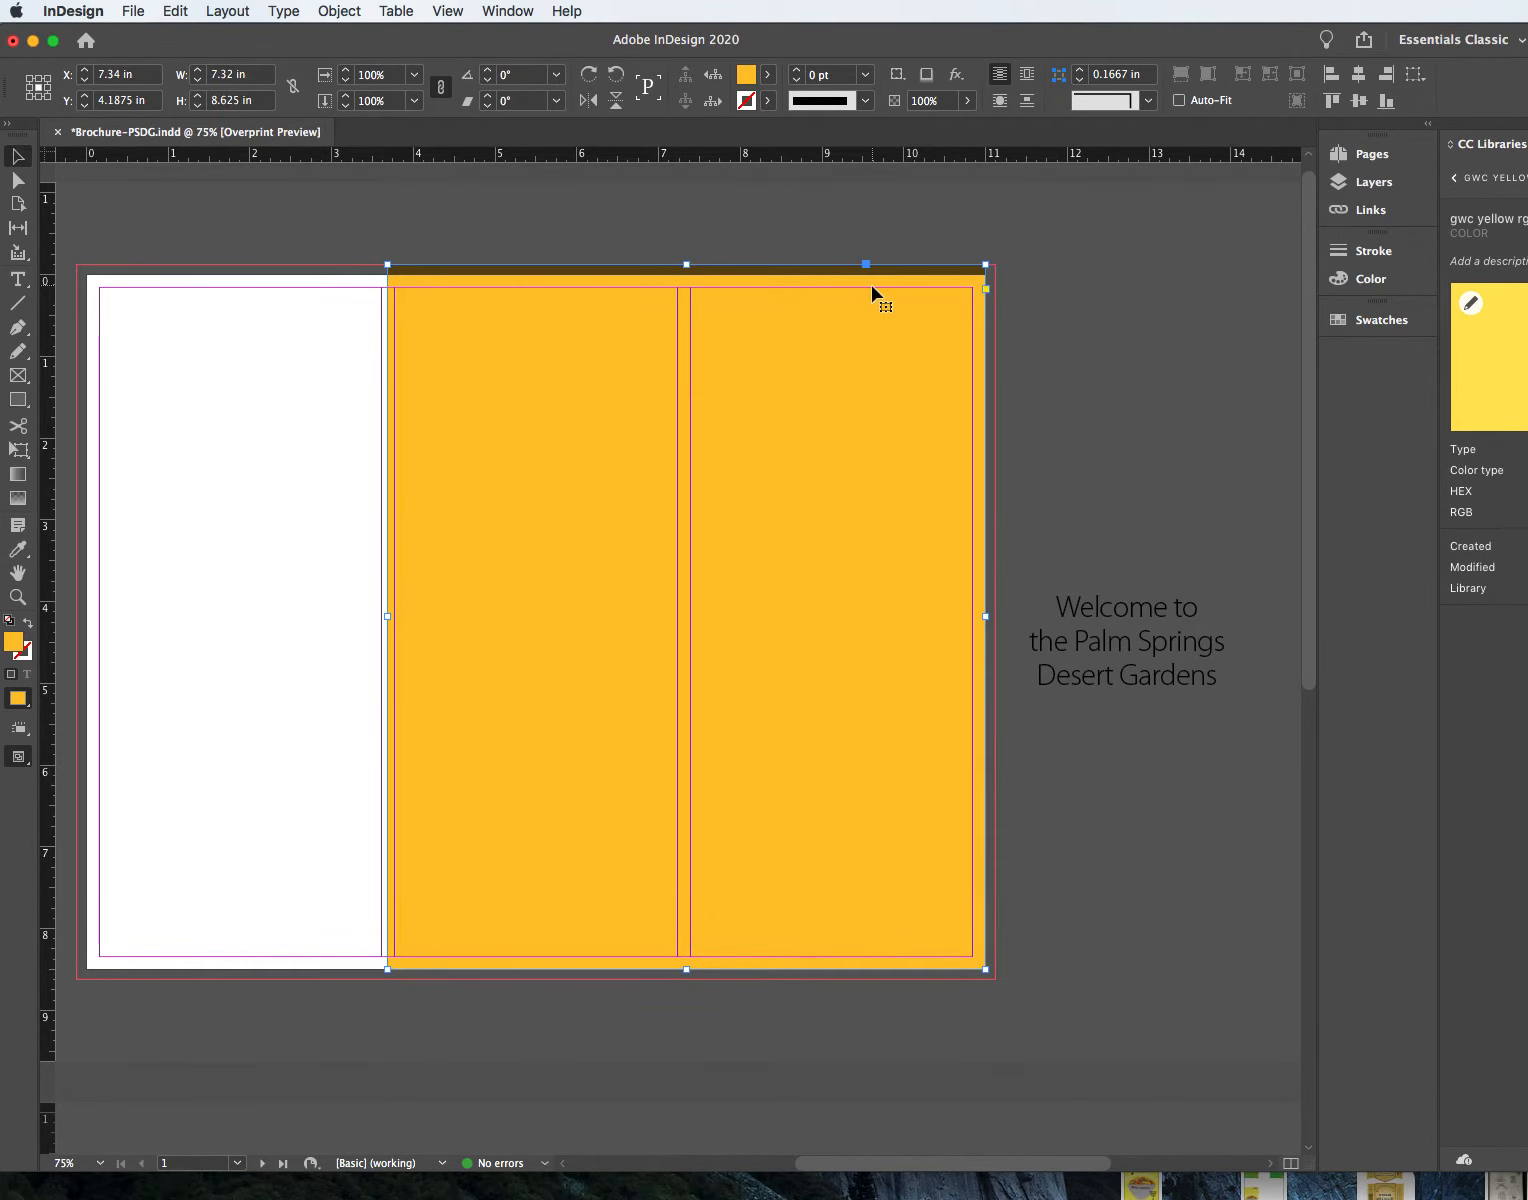
left_click_drag(686, 266, 686, 275)
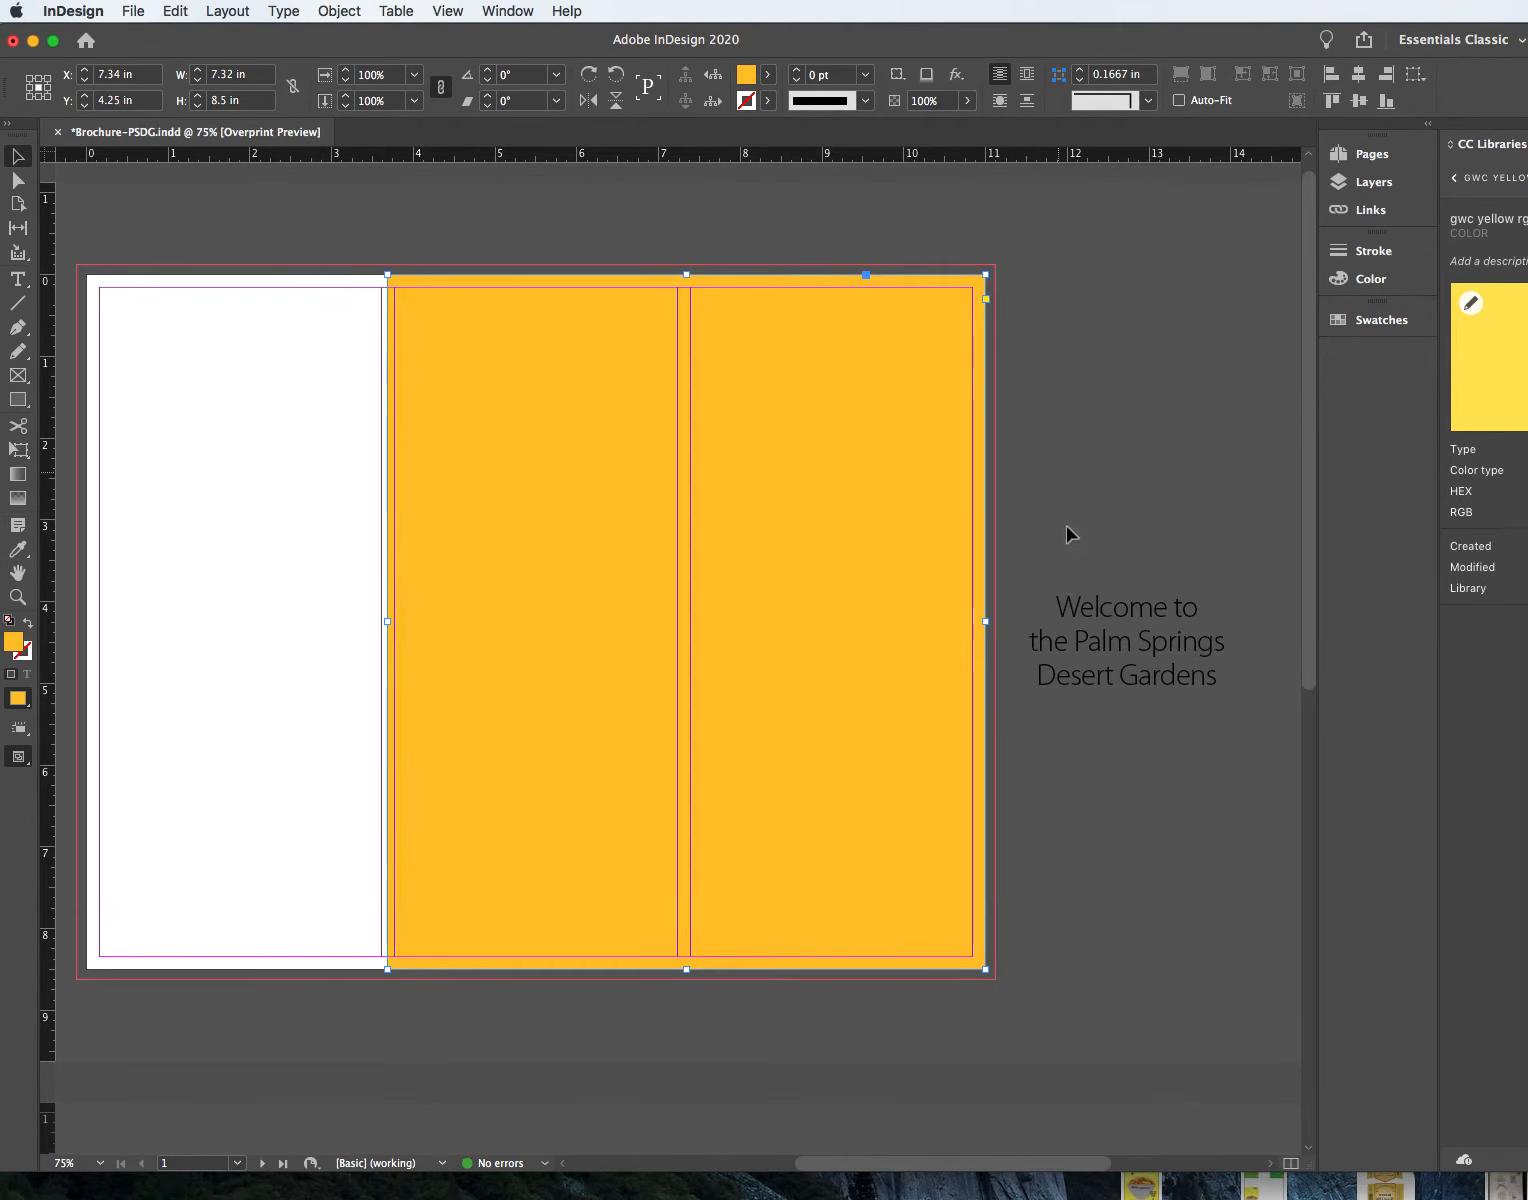
left_click(1069, 802)
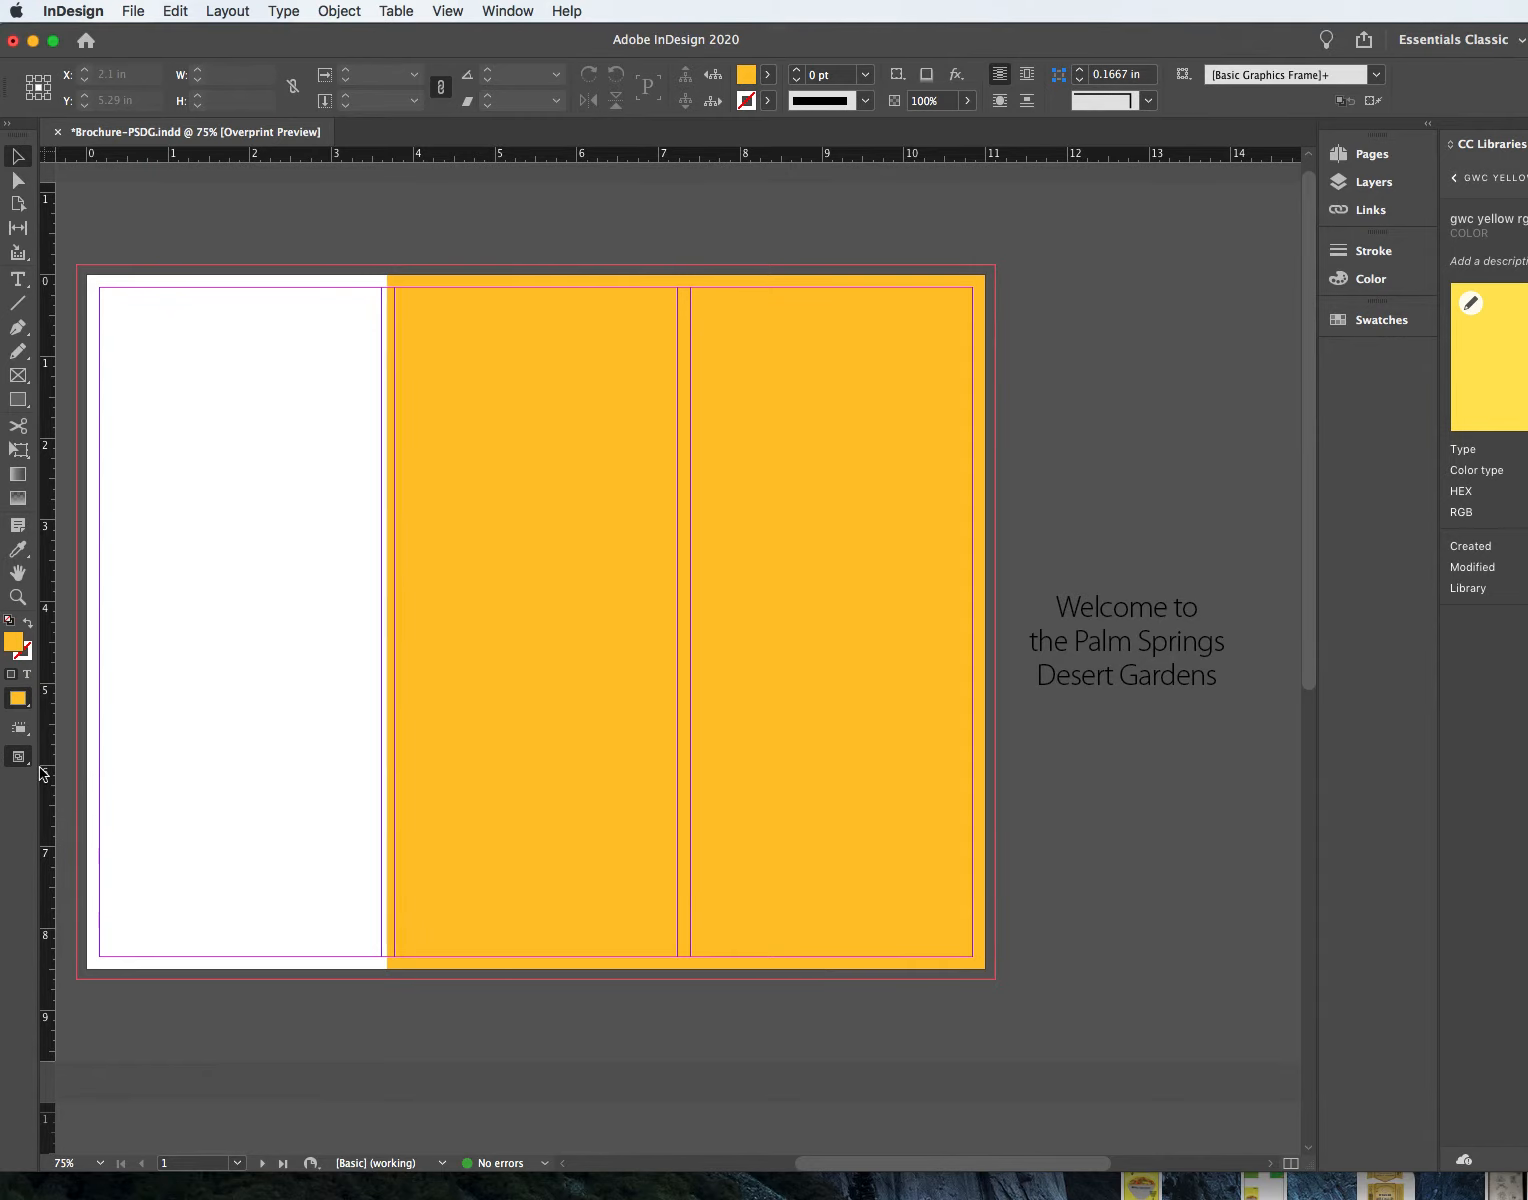
Step: View the page in Preview mode without guides and return to the Normal view
left_click_drag(28, 766, 100, 816)
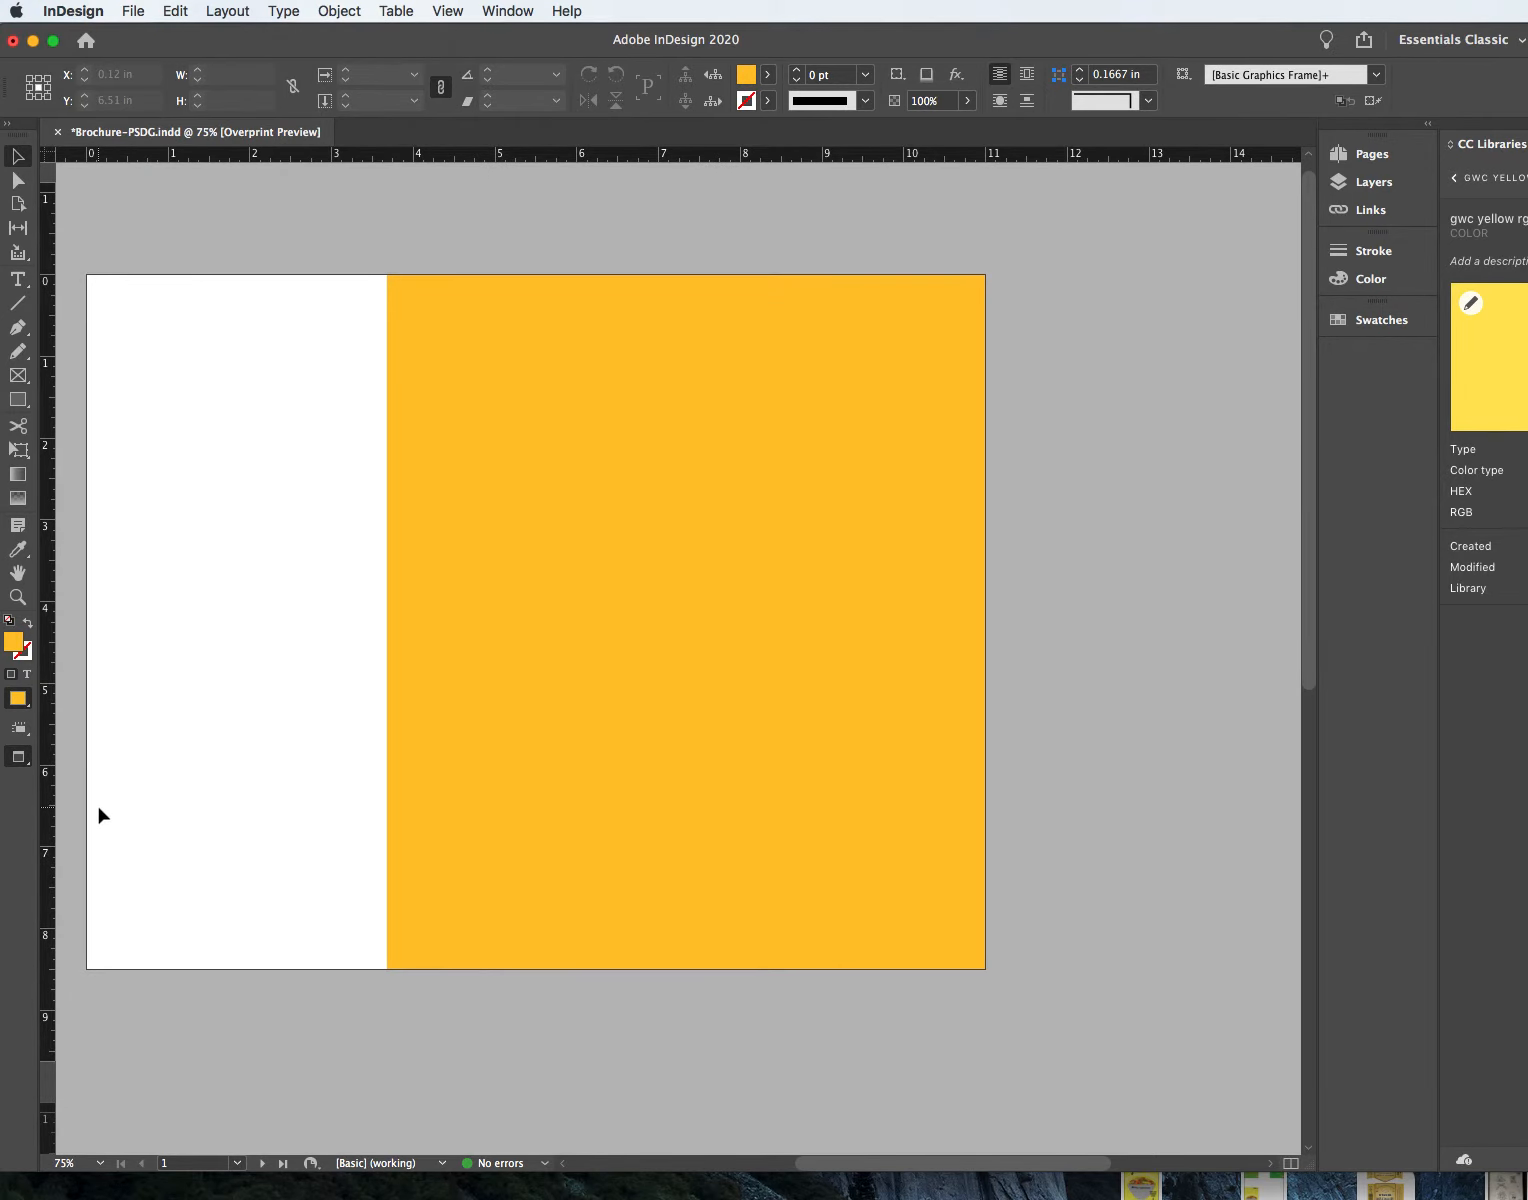
left_click(24, 760)
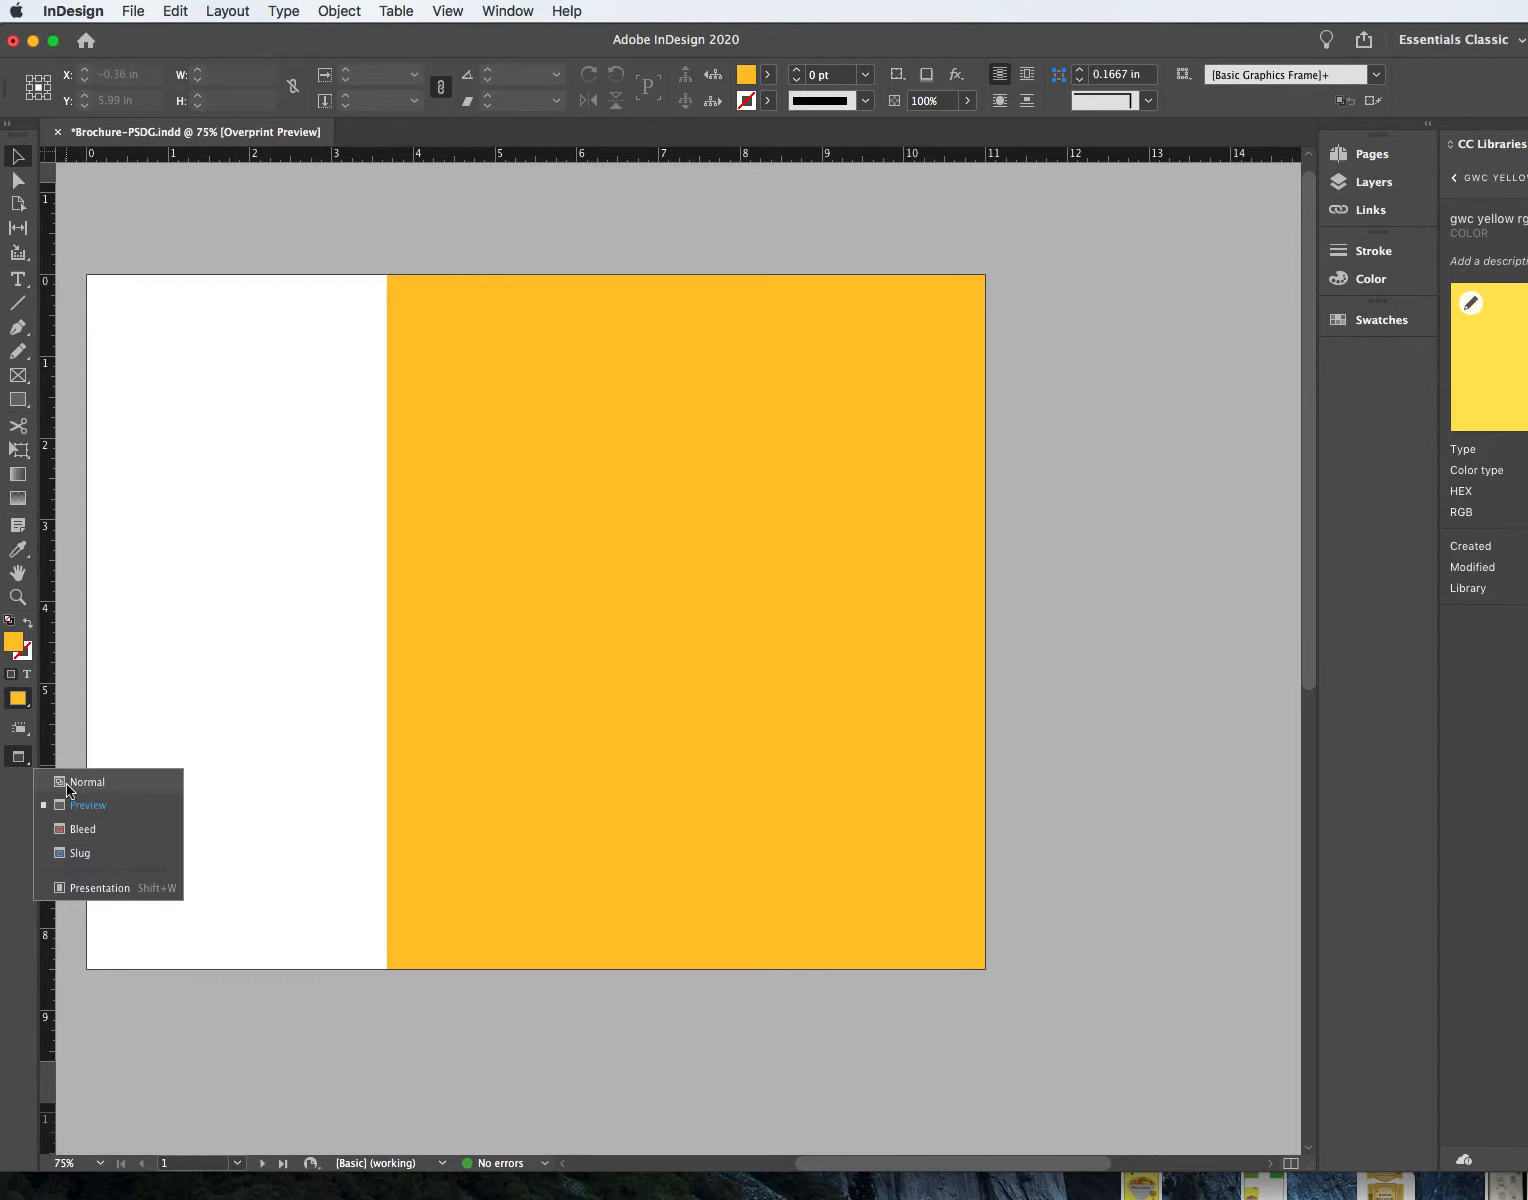
left_click(64, 782)
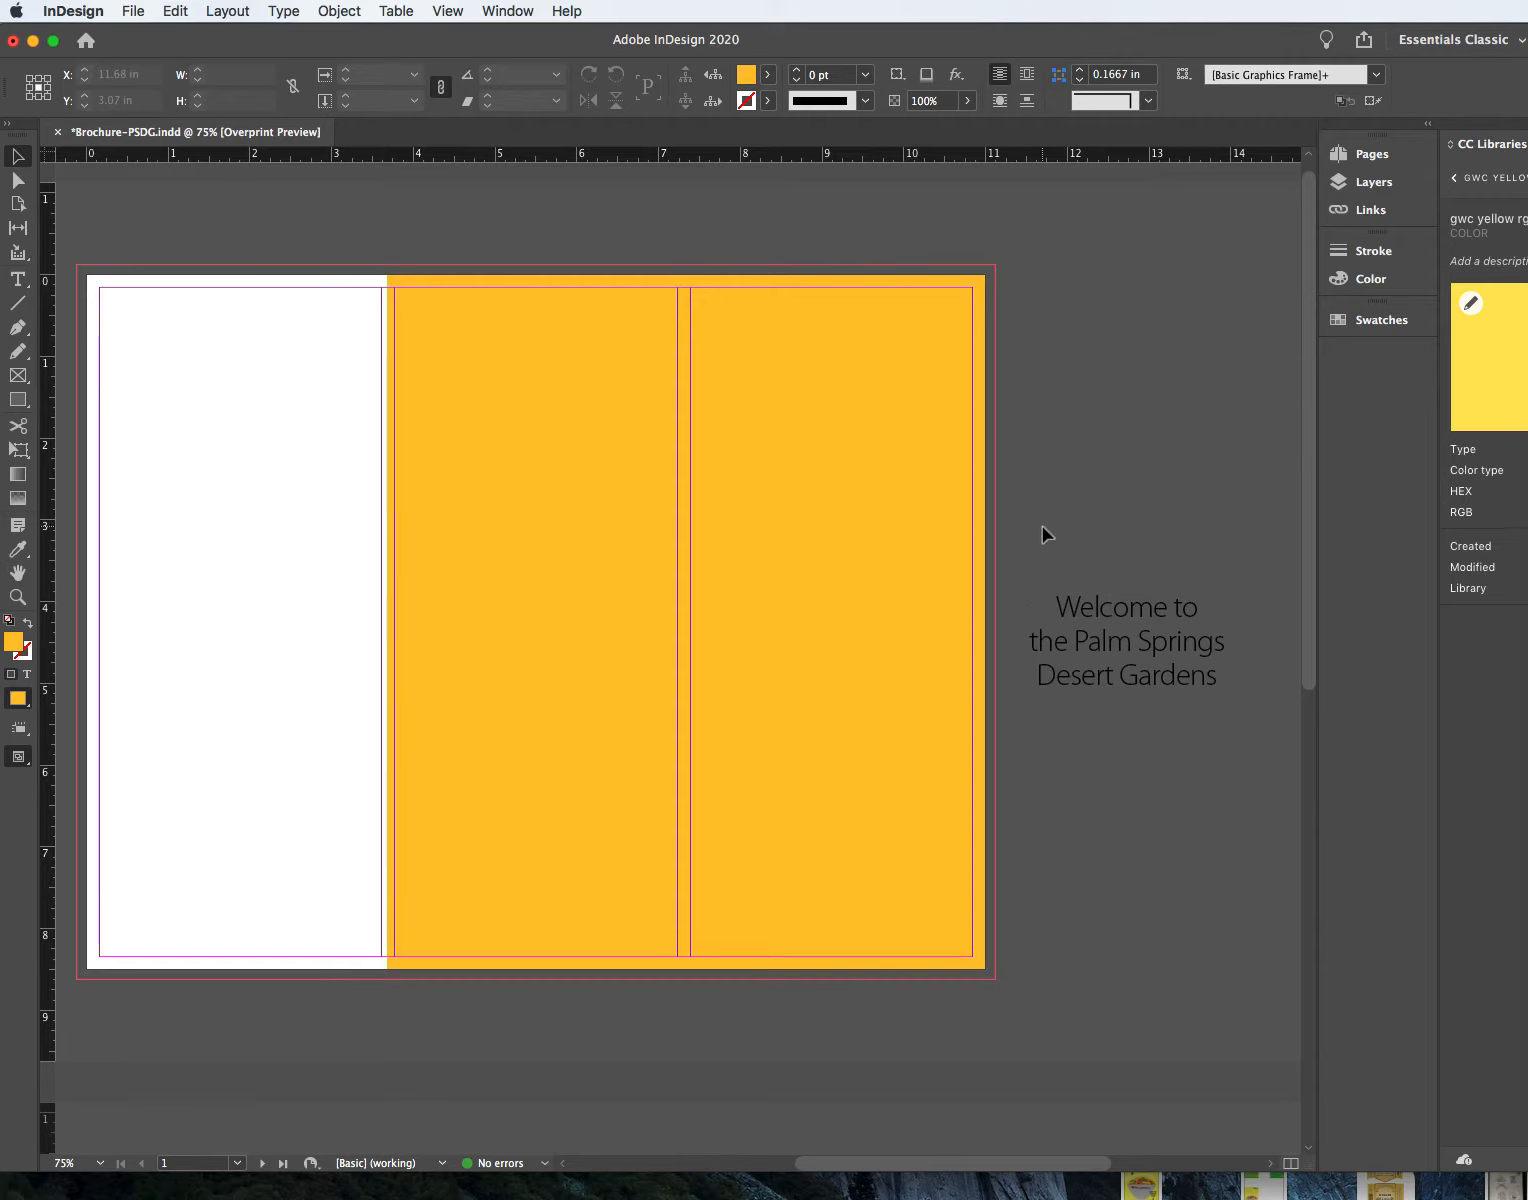
Step: Send the yellow-orange rectangle to the back, behind the cover text and logo
left_click(820, 322)
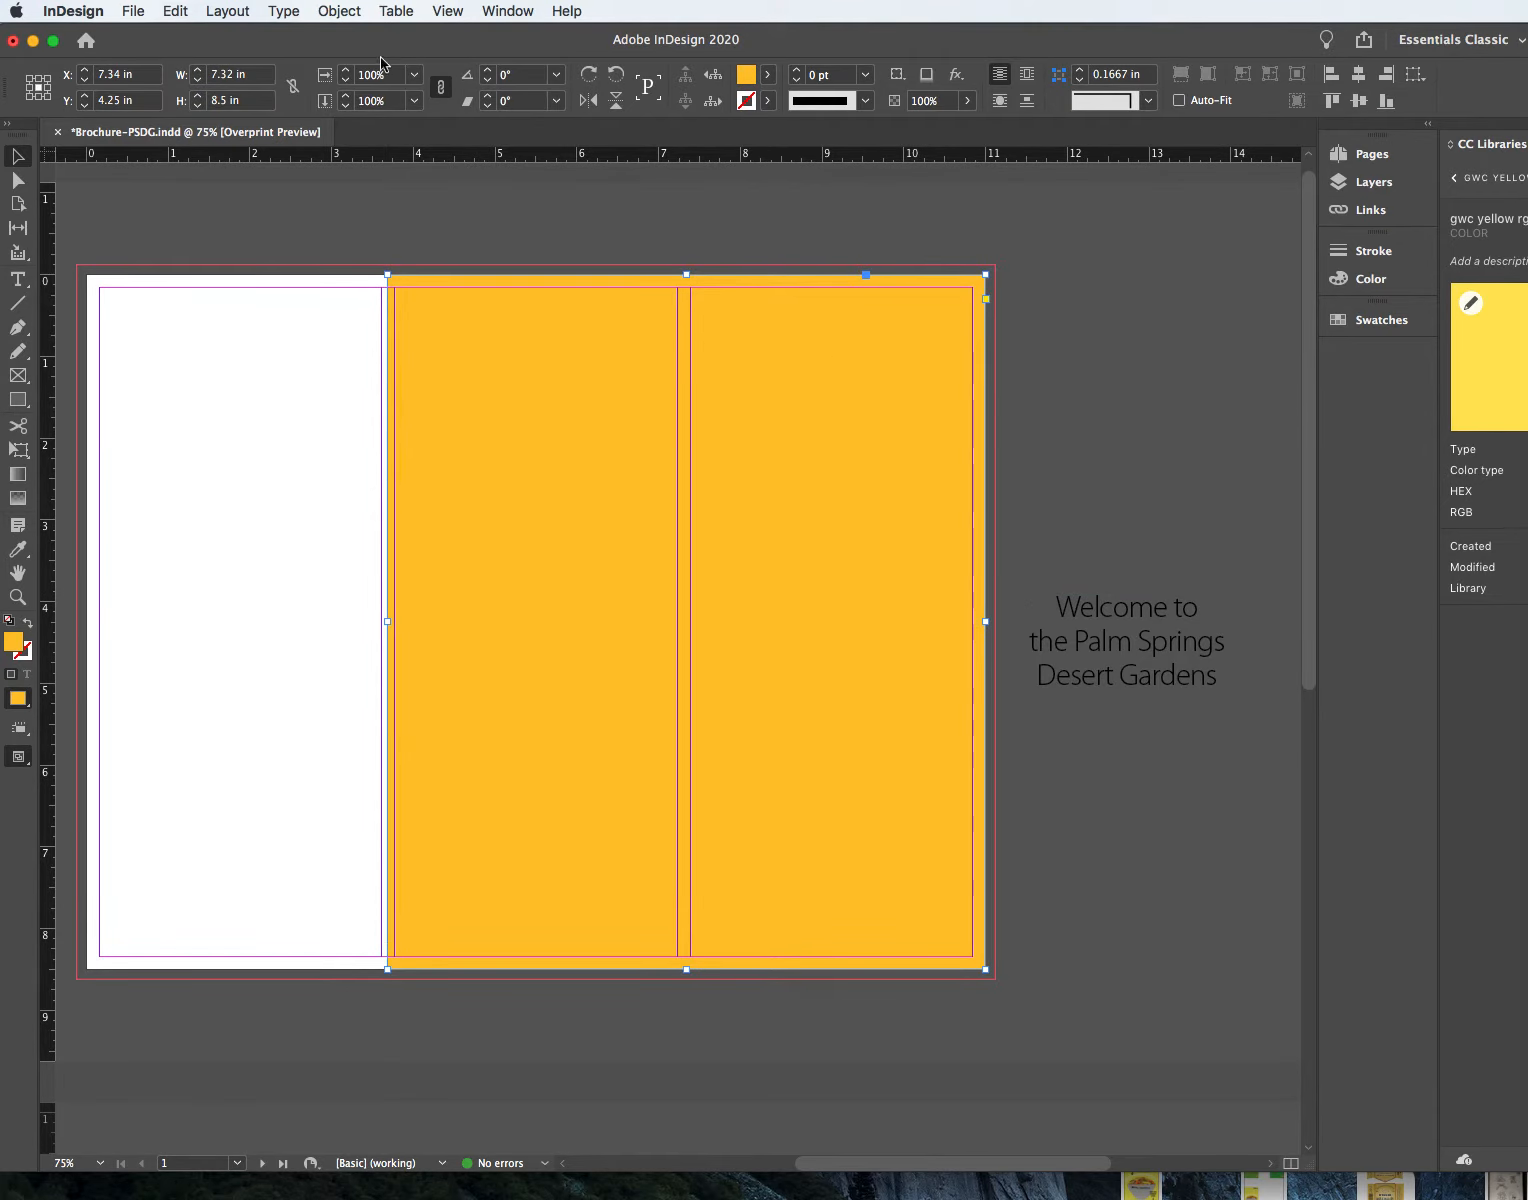
left_click(340, 11)
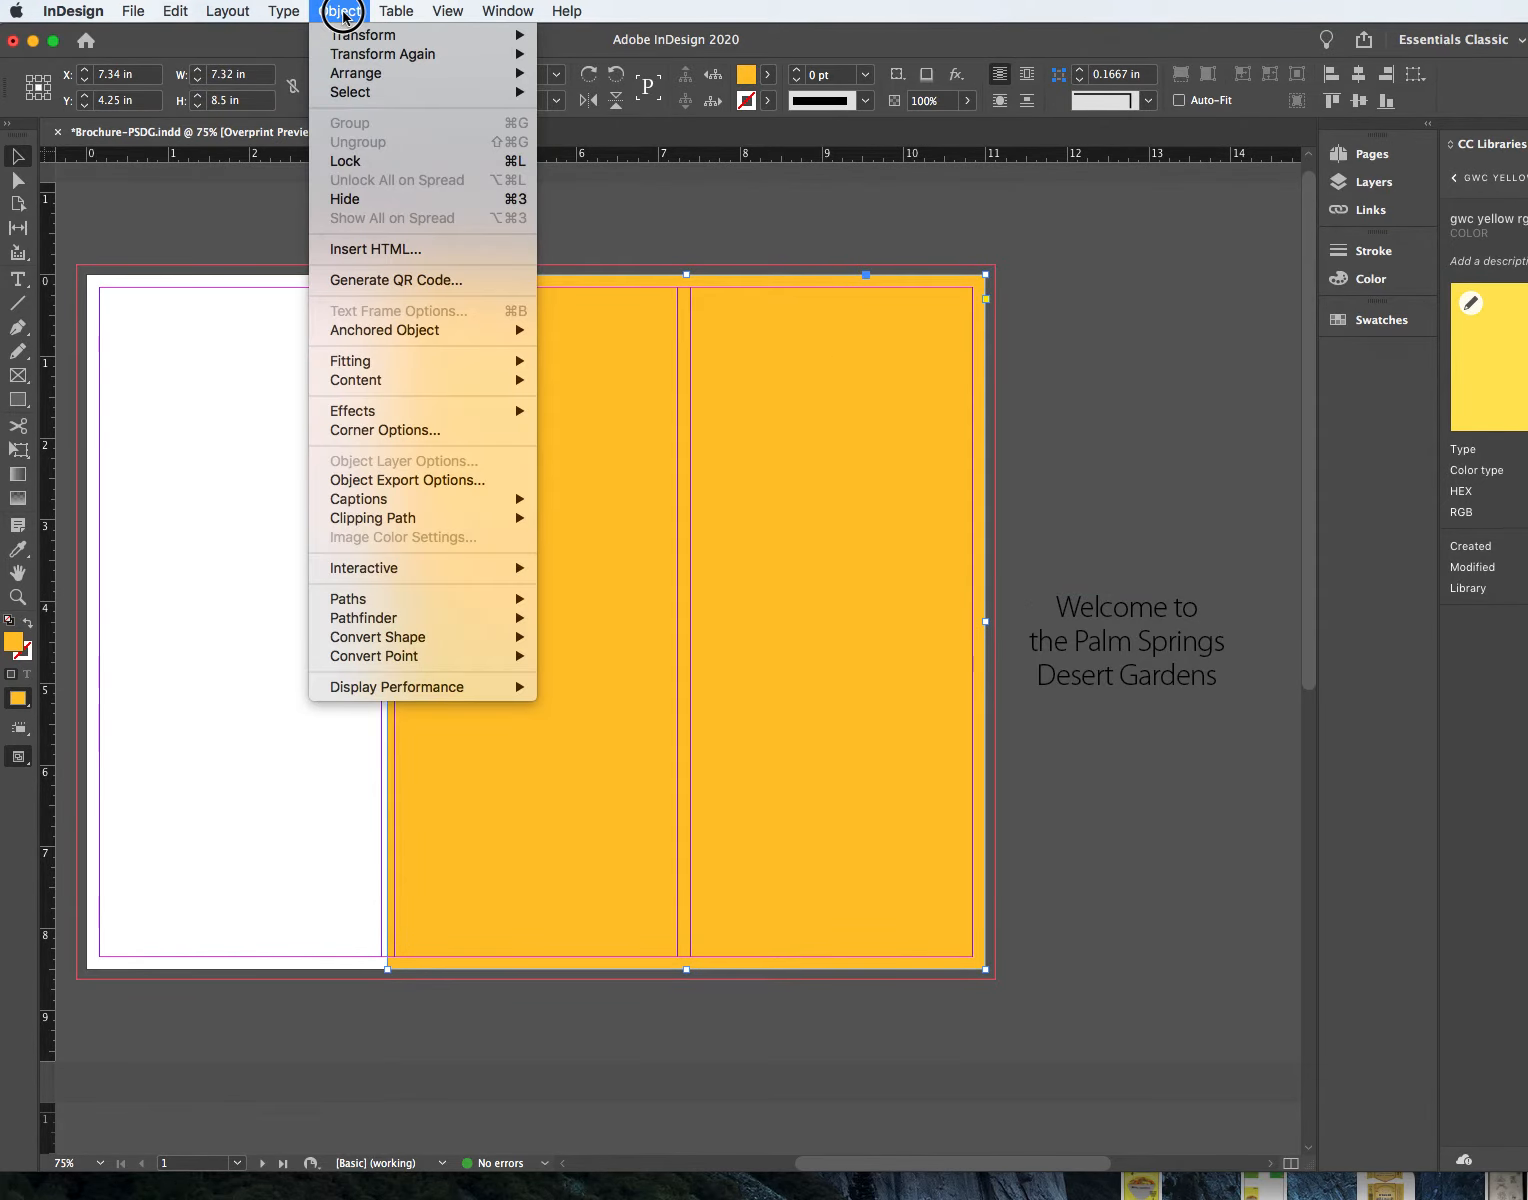
mouse_move(355, 33)
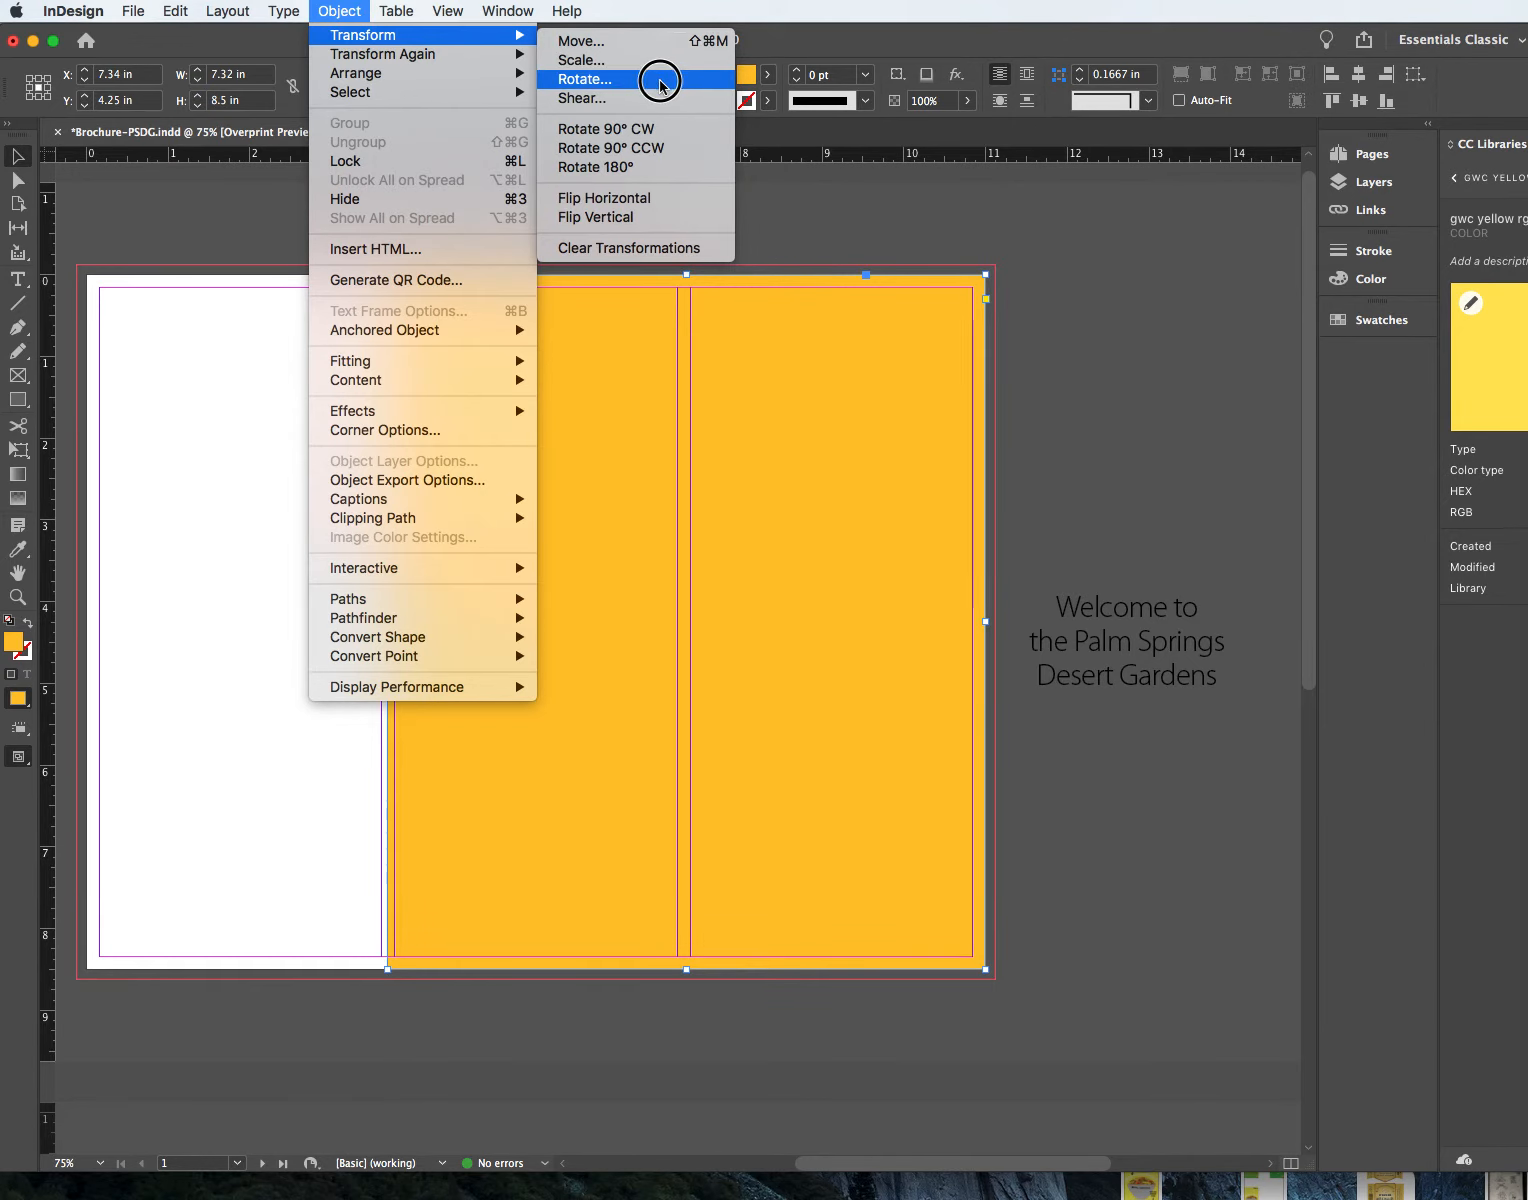
mouse_move(395, 75)
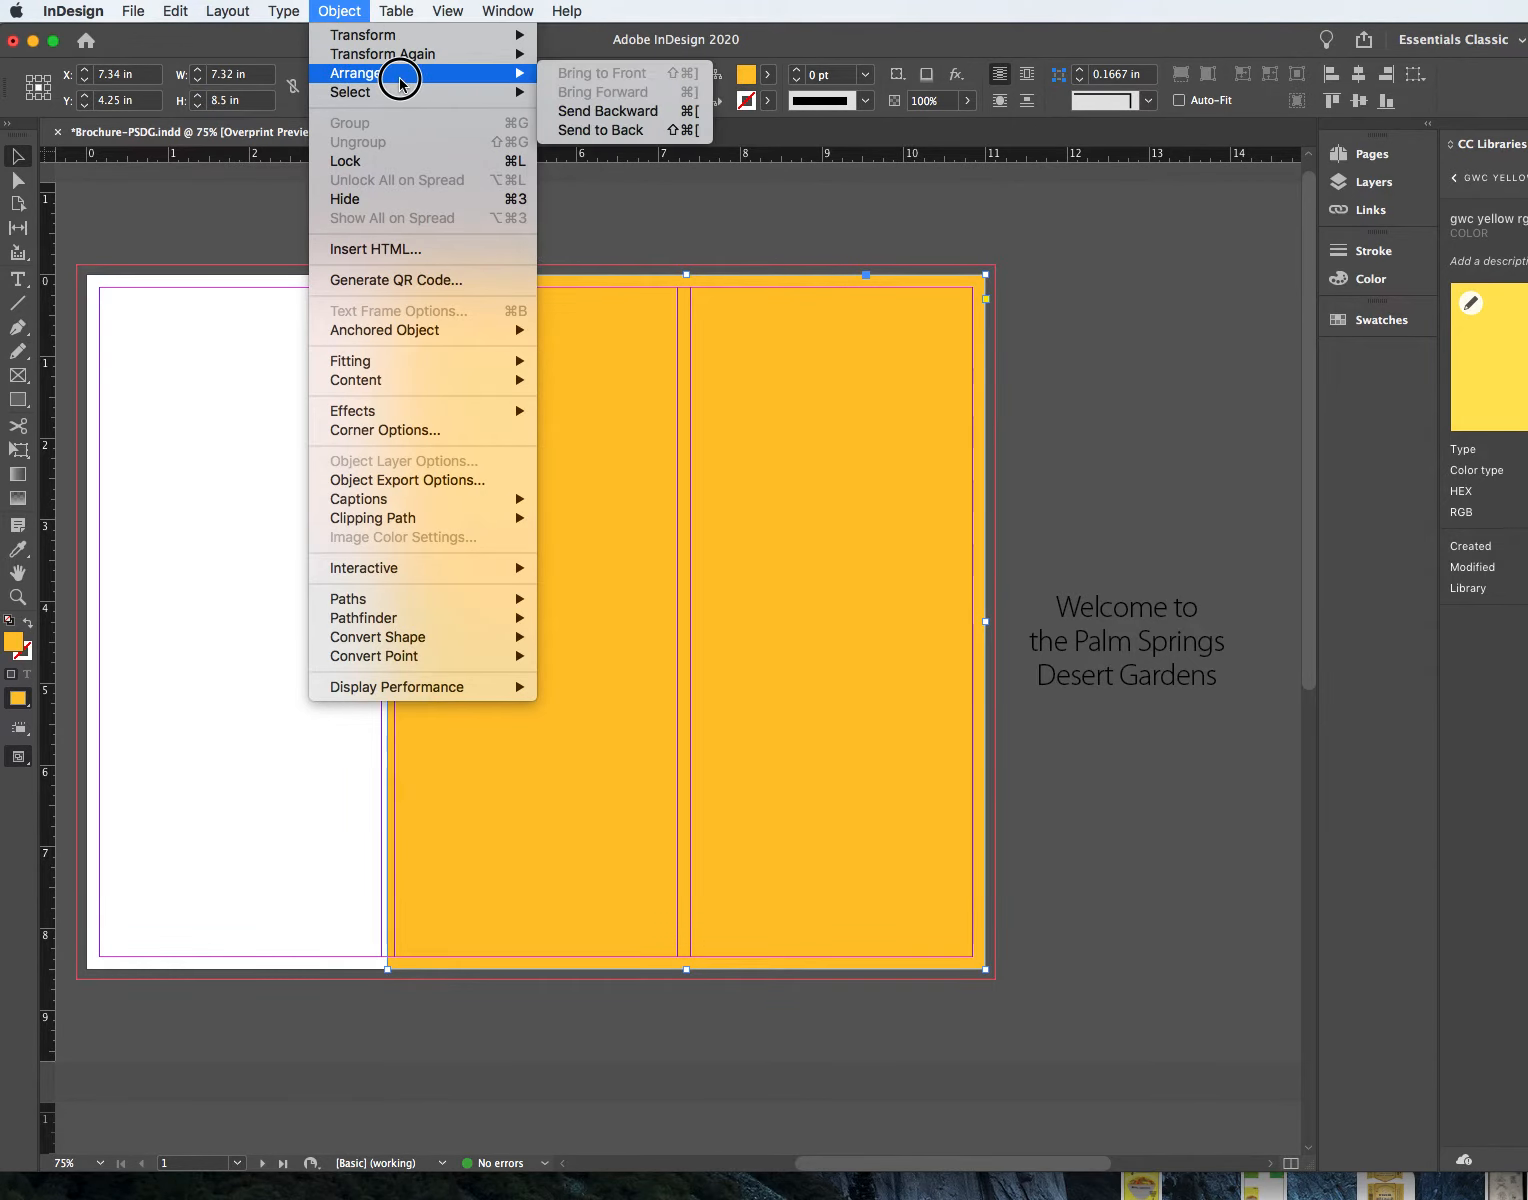
left_click(640, 130)
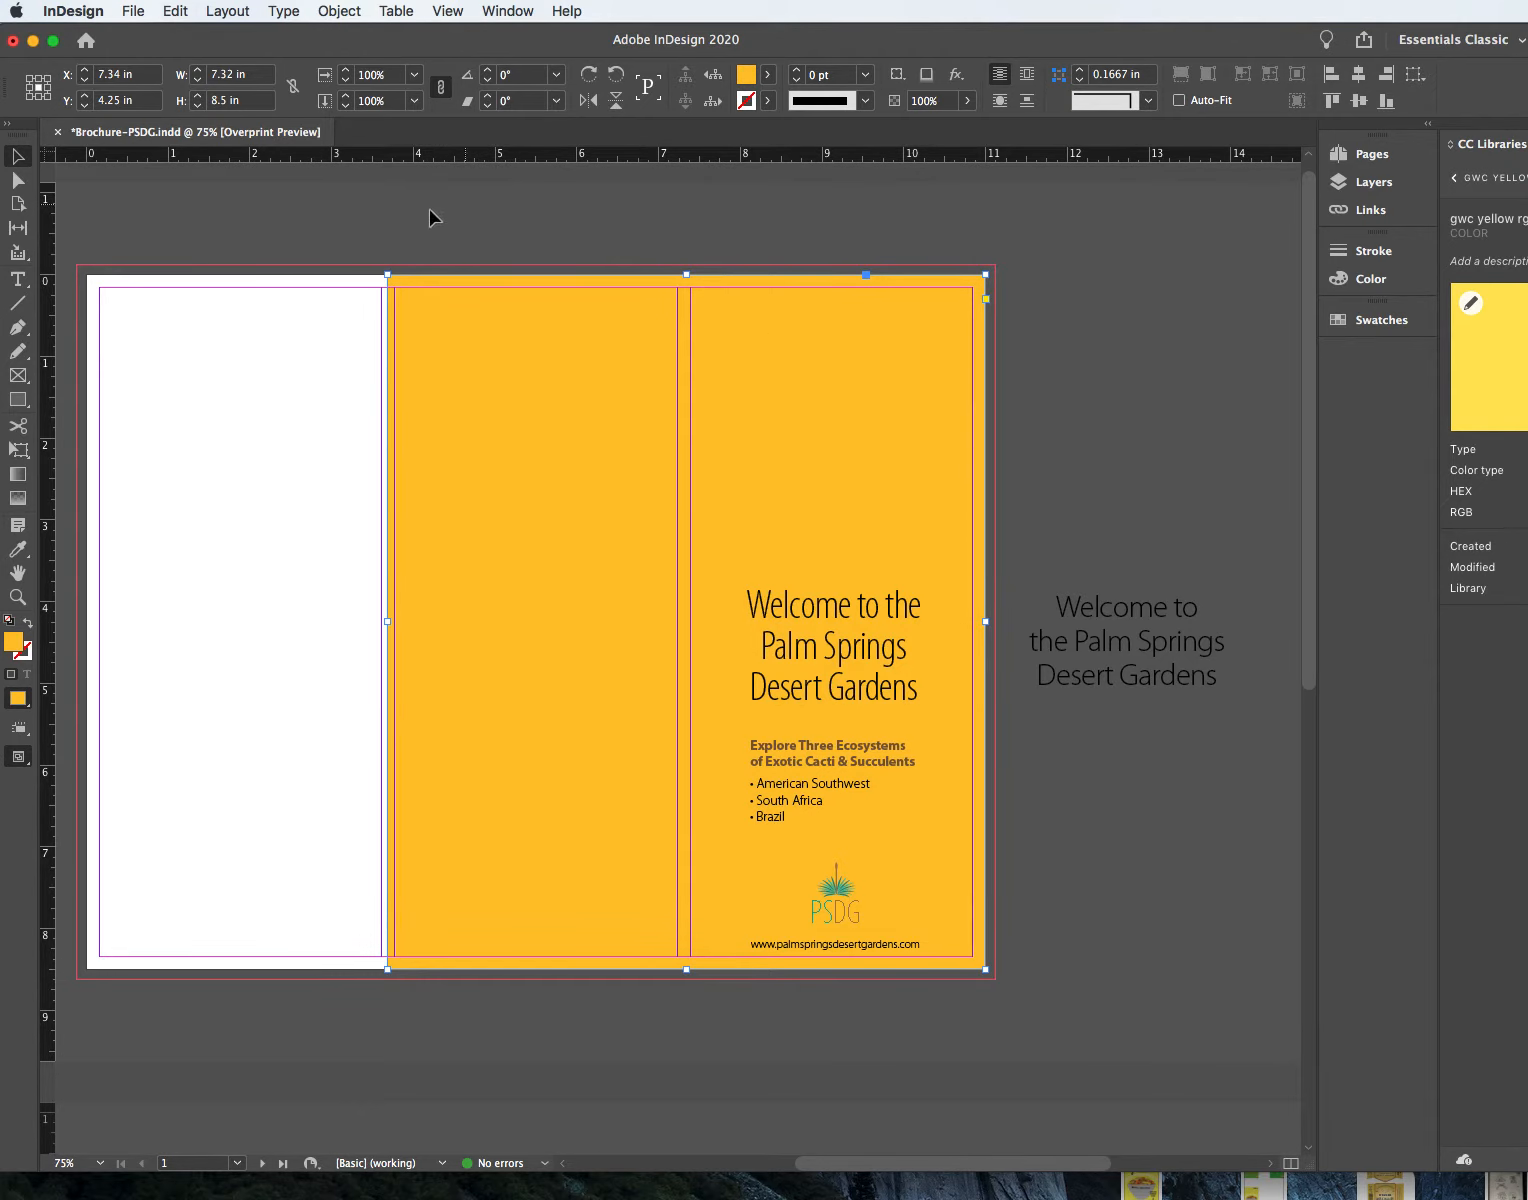
Step: Lower the opacity of the yellow-orange background rectangle to 79%
left_click(758, 235)
left_click(652, 377)
left_click(969, 104)
left_click(933, 128)
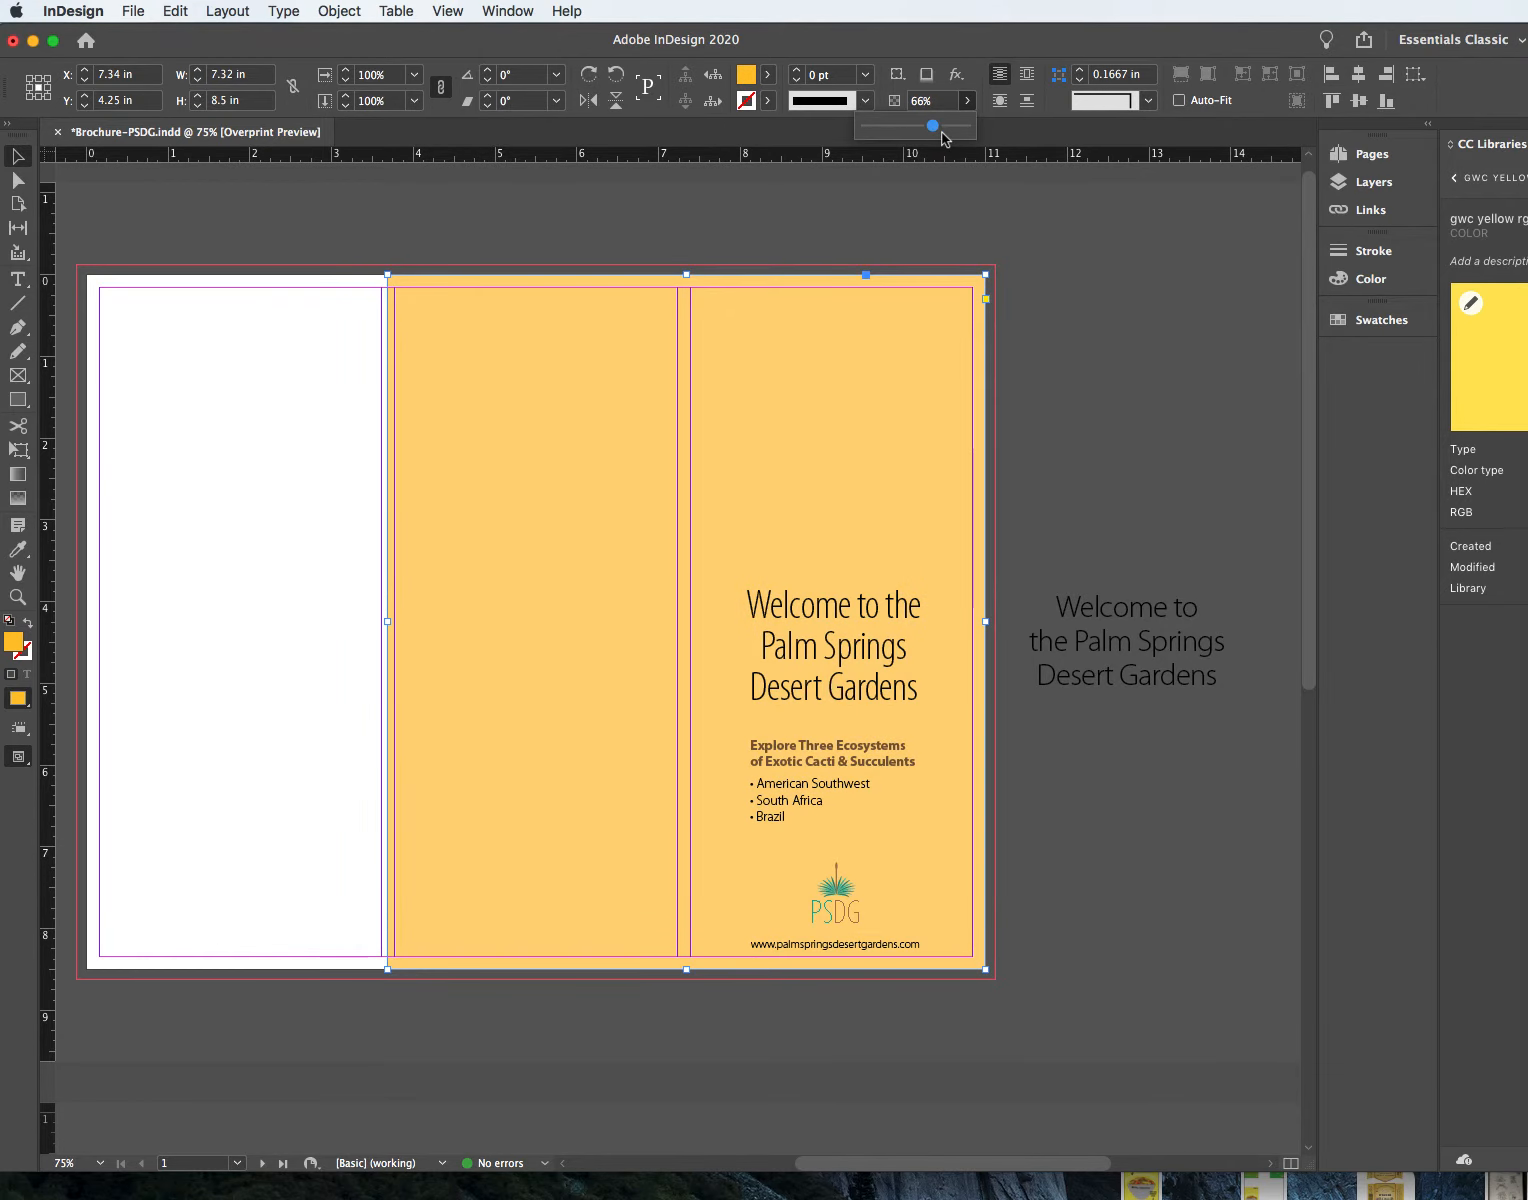
left_click_drag(931, 128, 940, 130)
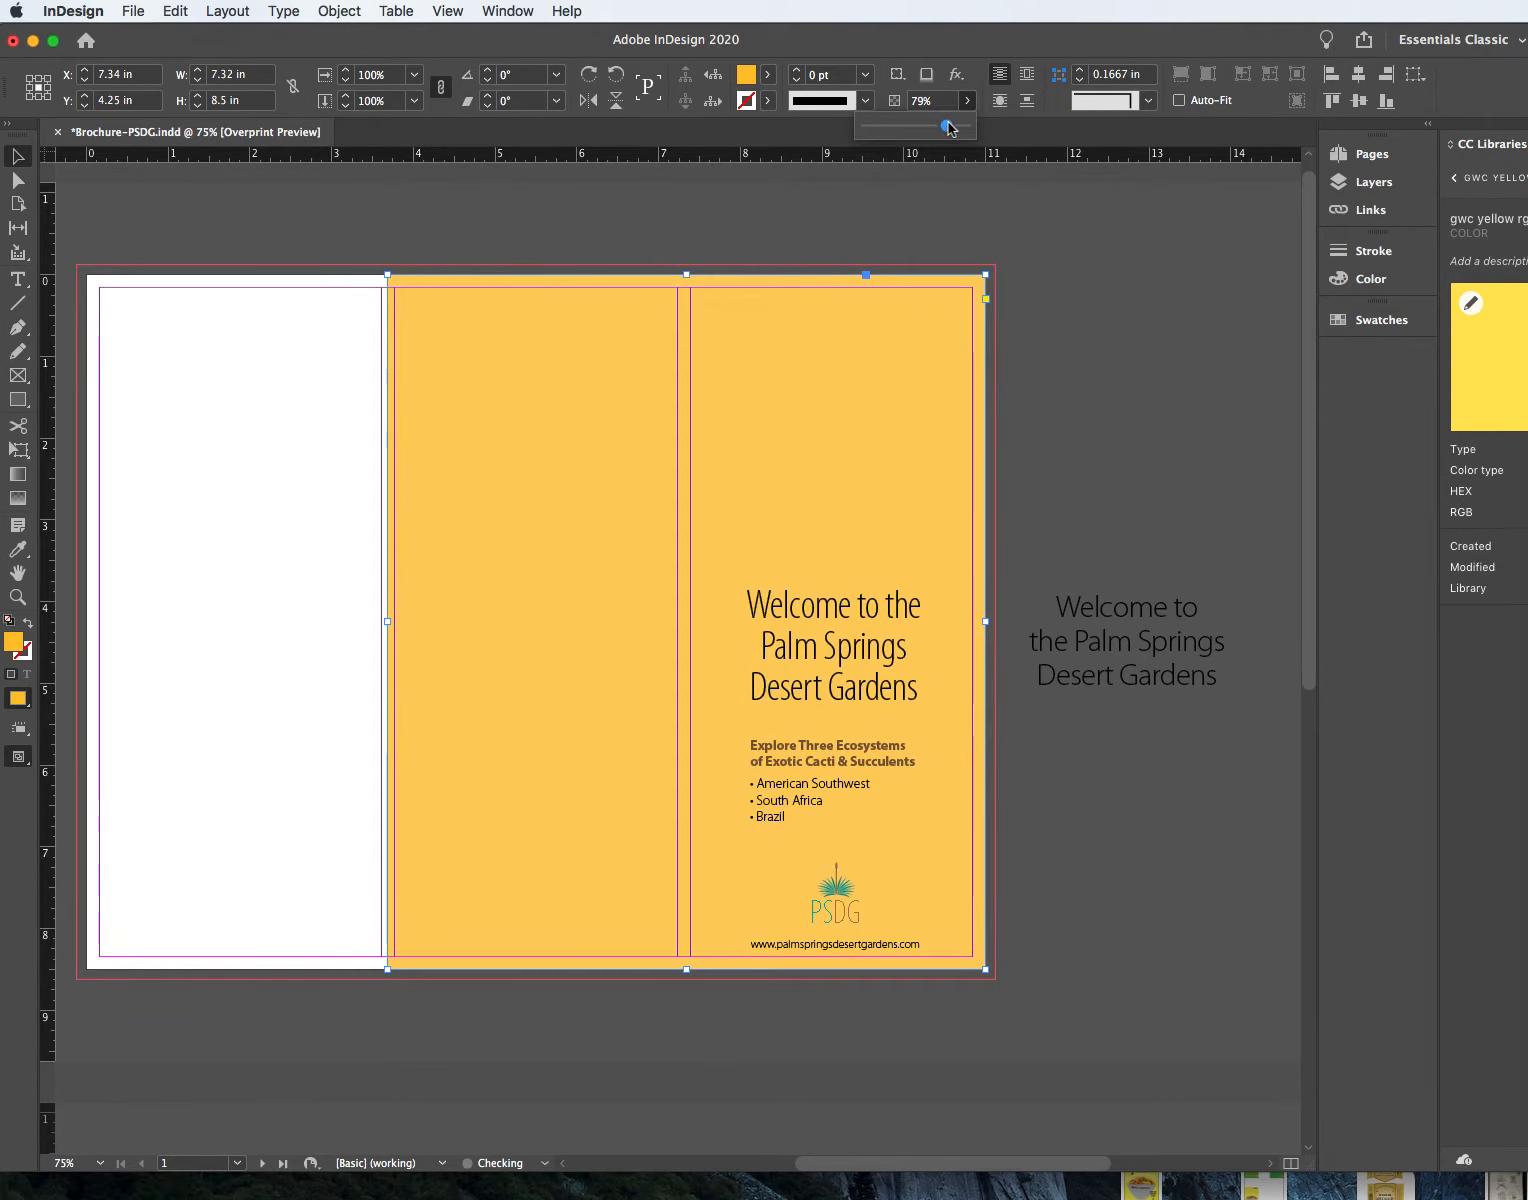
left_click(1070, 238)
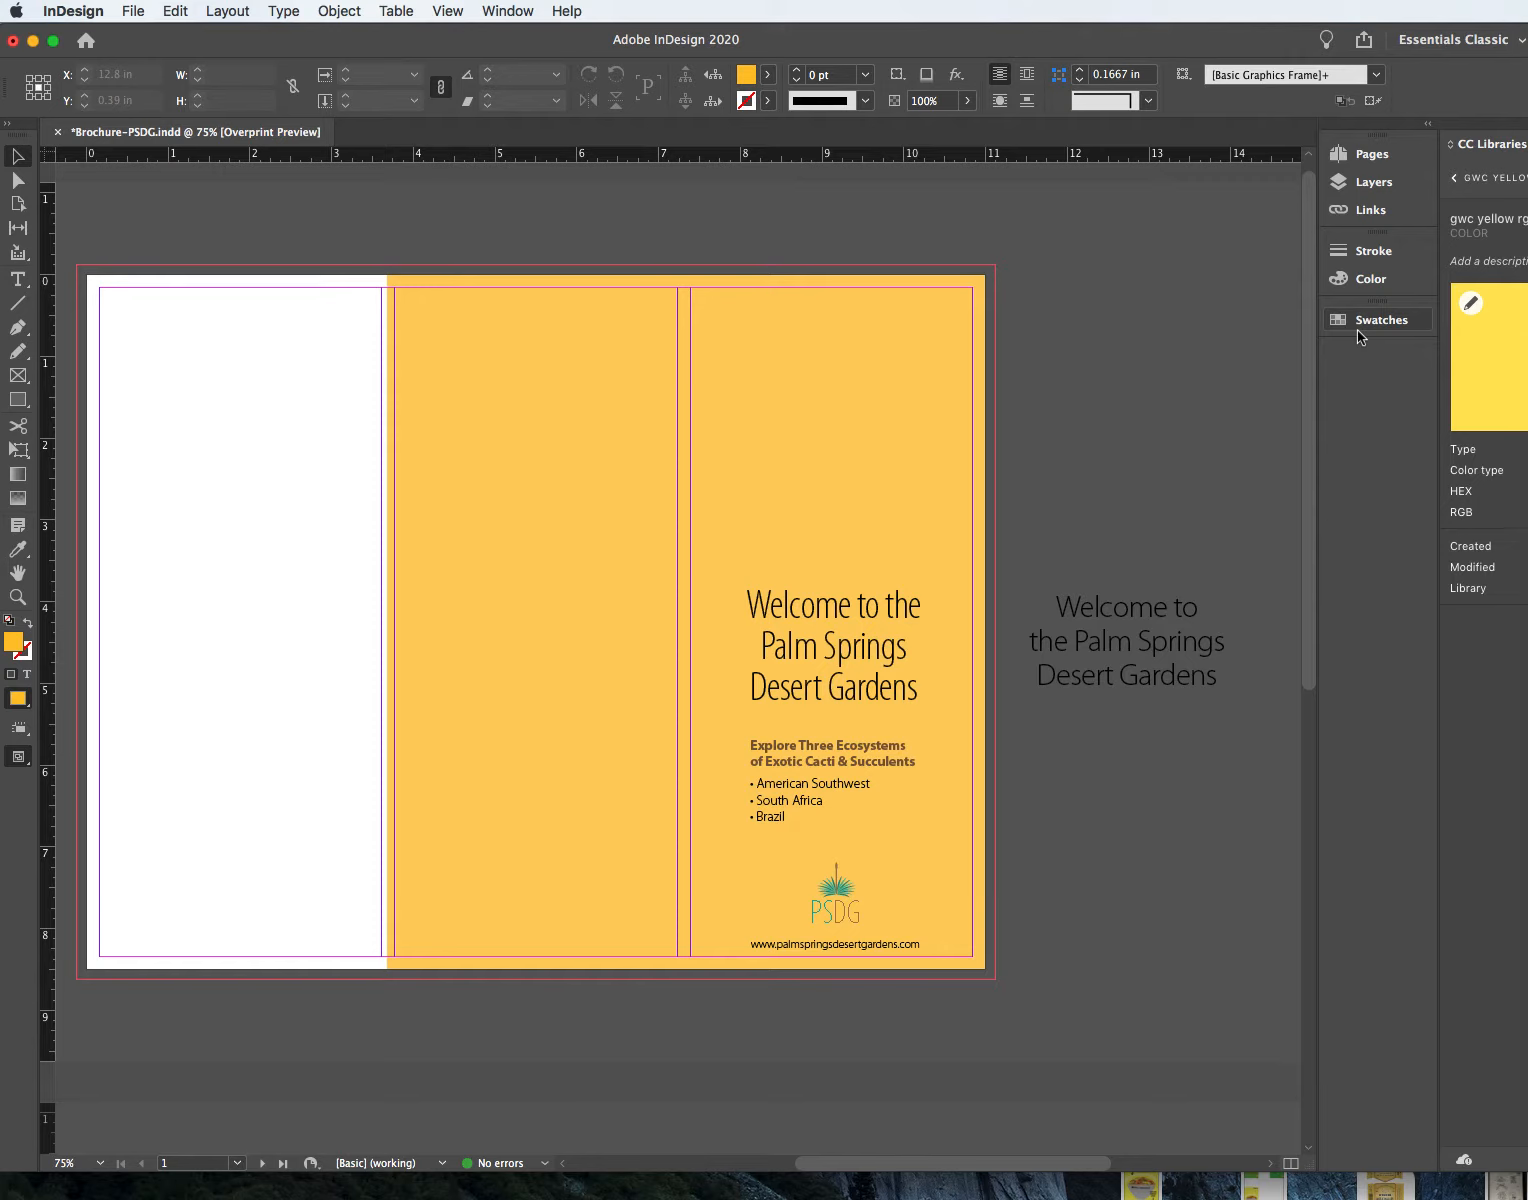
Step: Enlarge the PSDG logo slightly, keeping it centred just above the web address
left_click(838, 890)
mouse_move(860, 863)
left_mouse_down()
mouse_move(874, 853)
mouse_move(846, 880)
left_mouse_up()
left_click(1095, 870)
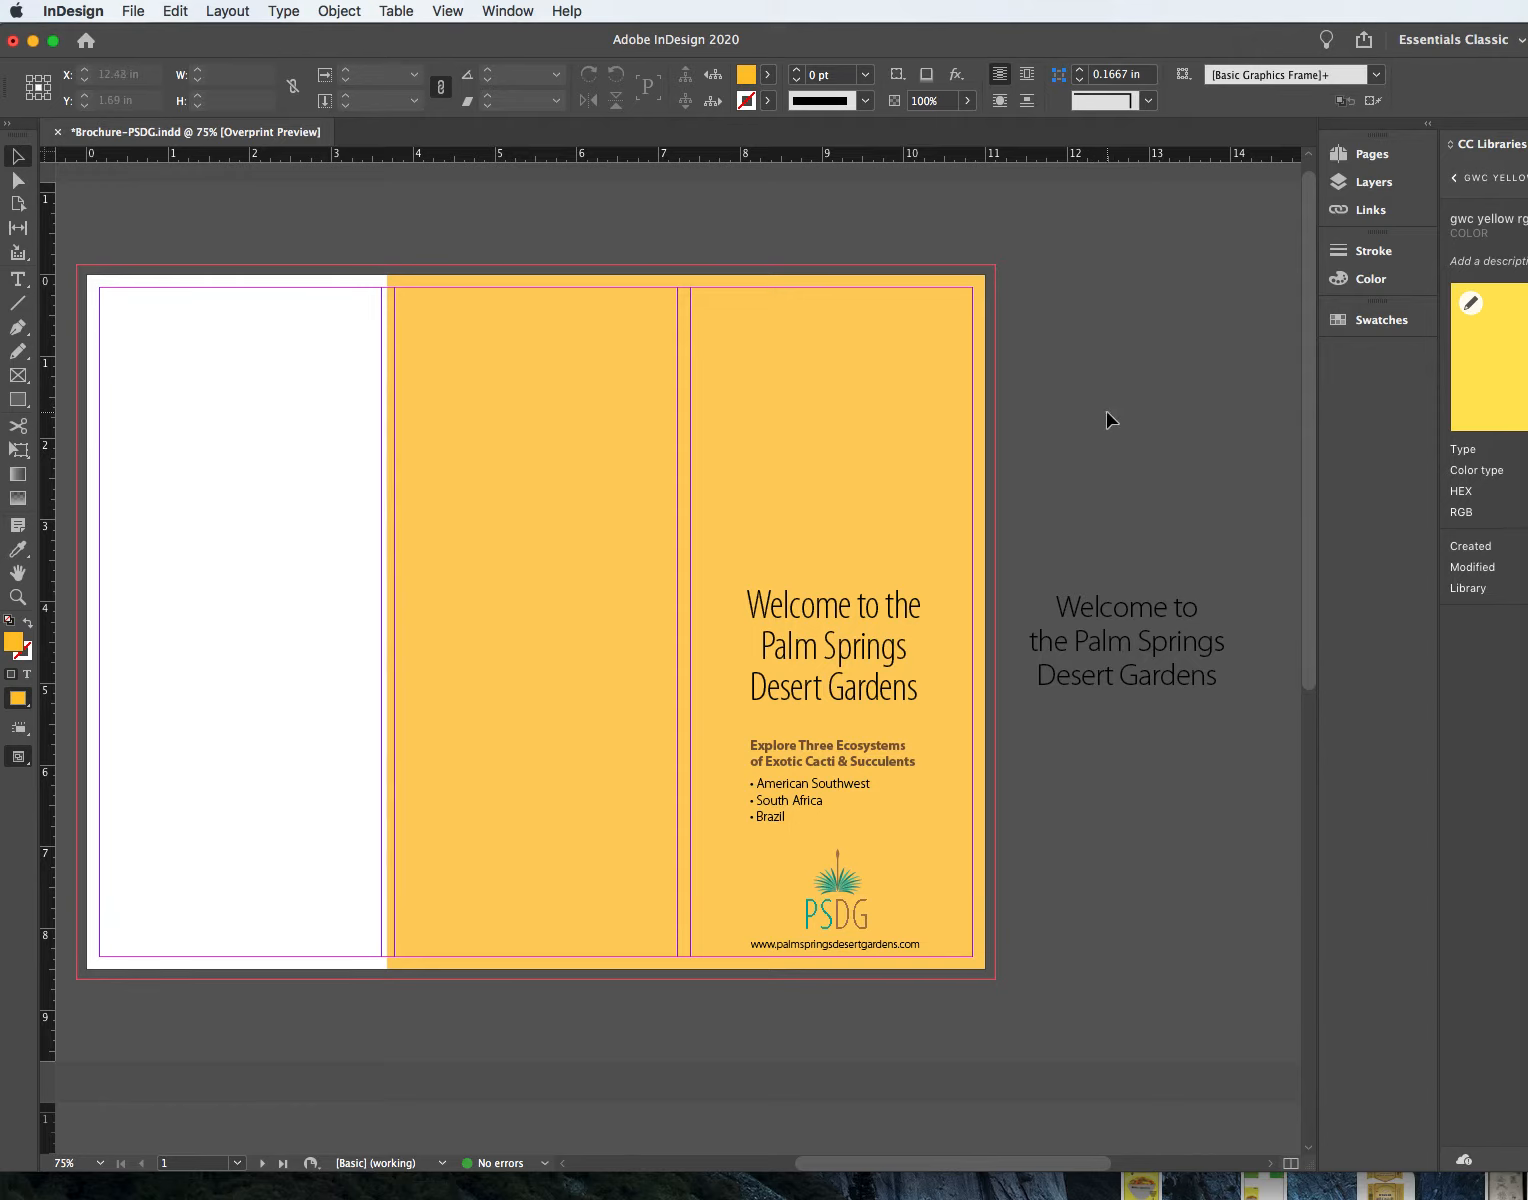
Step: Set the opacity of the yellow-orange background rectangle to 80%
left_click(928, 358)
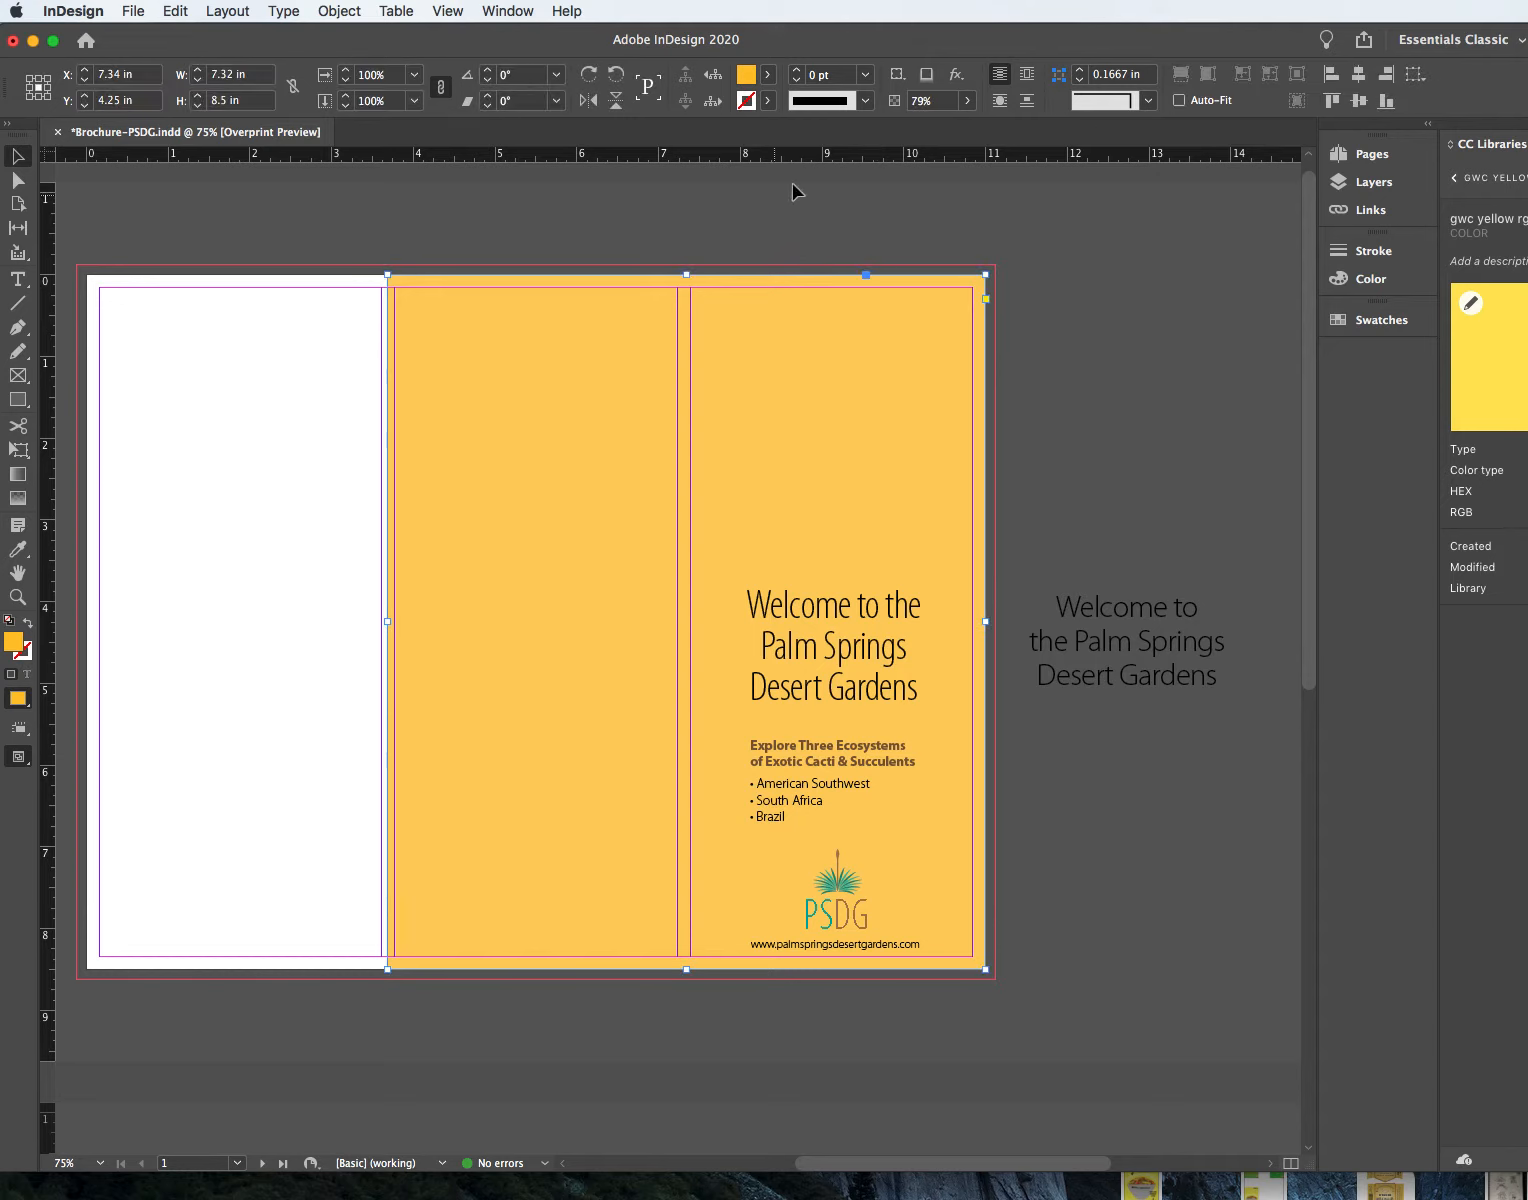
left_click(919, 100)
double_click(919, 100)
type("80")
left_click(1150, 320)
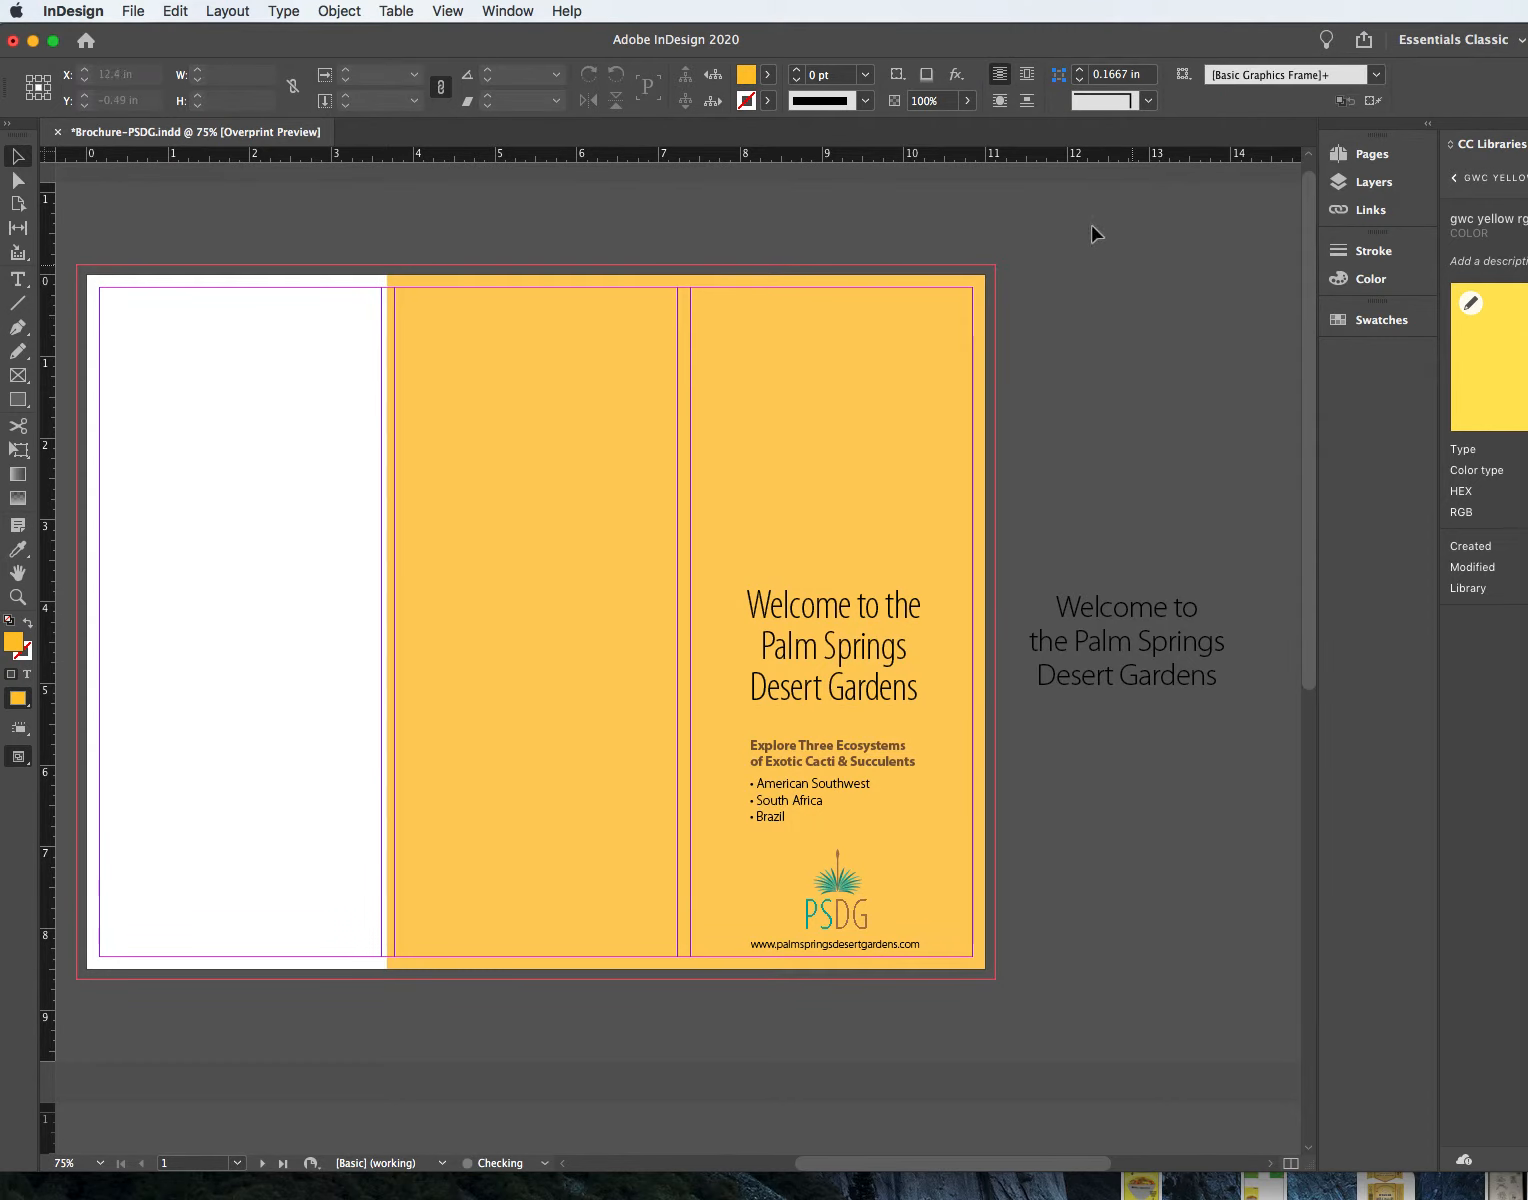
left_click(879, 322)
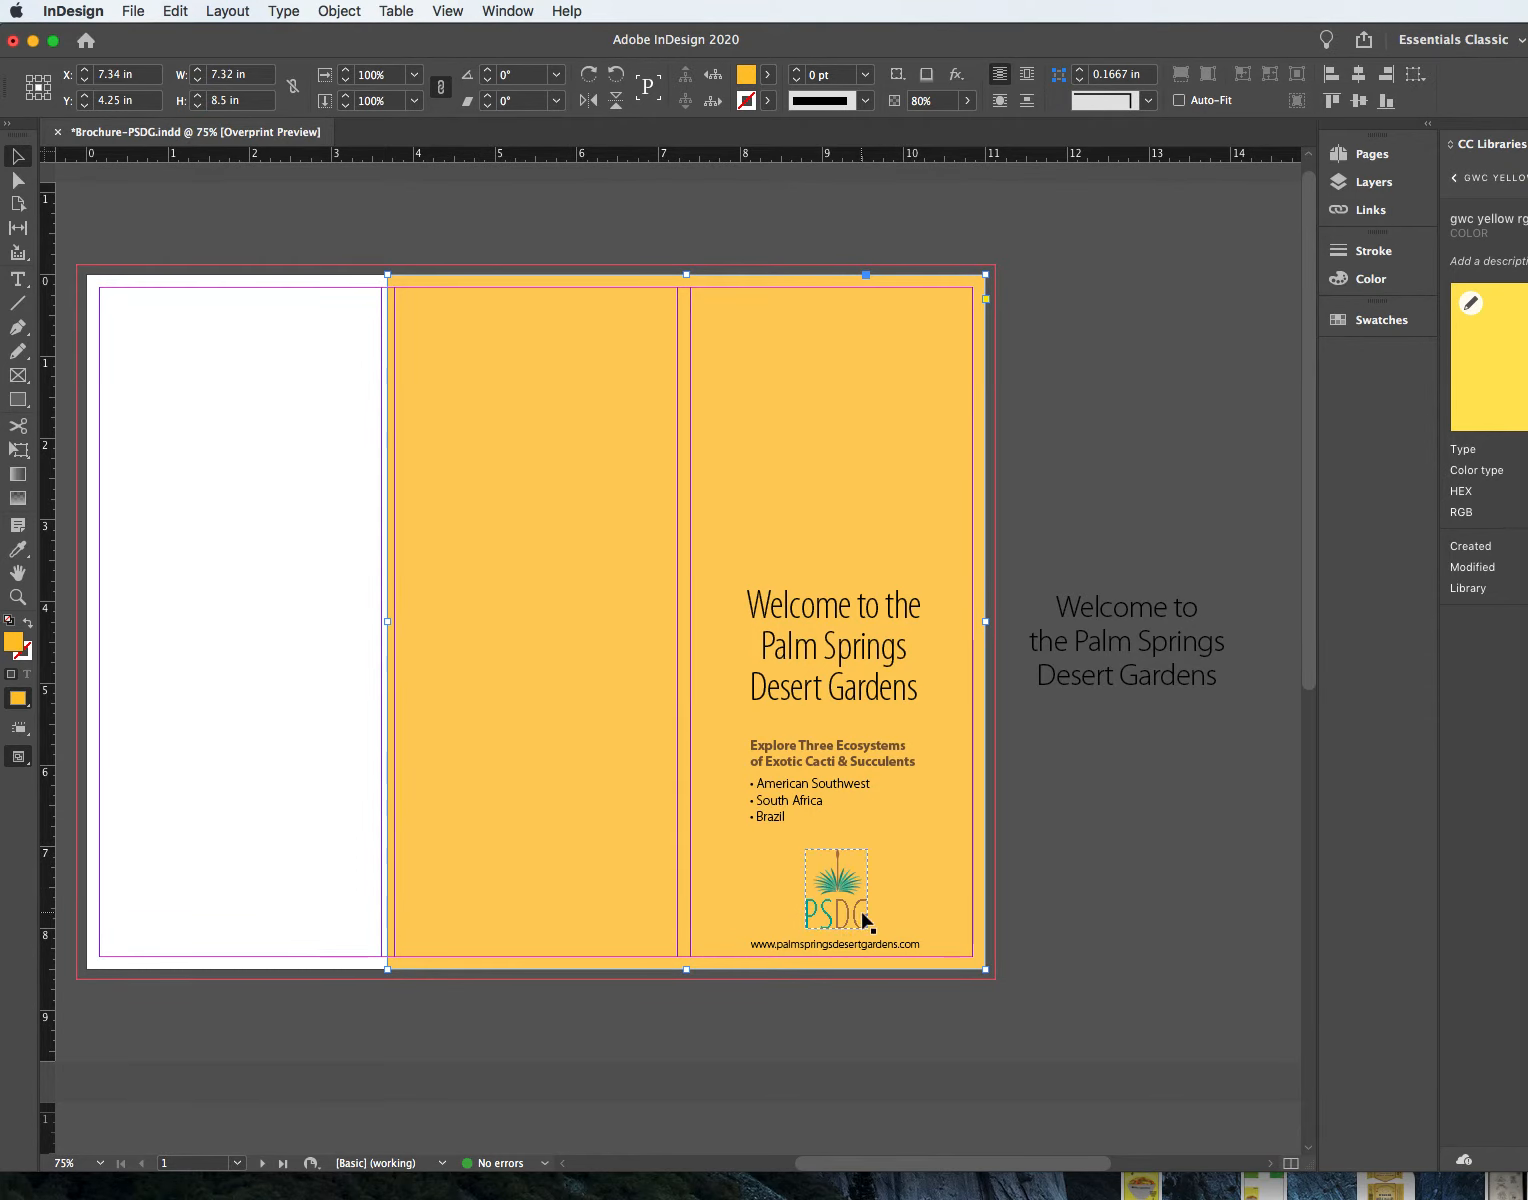
left_click(1113, 821)
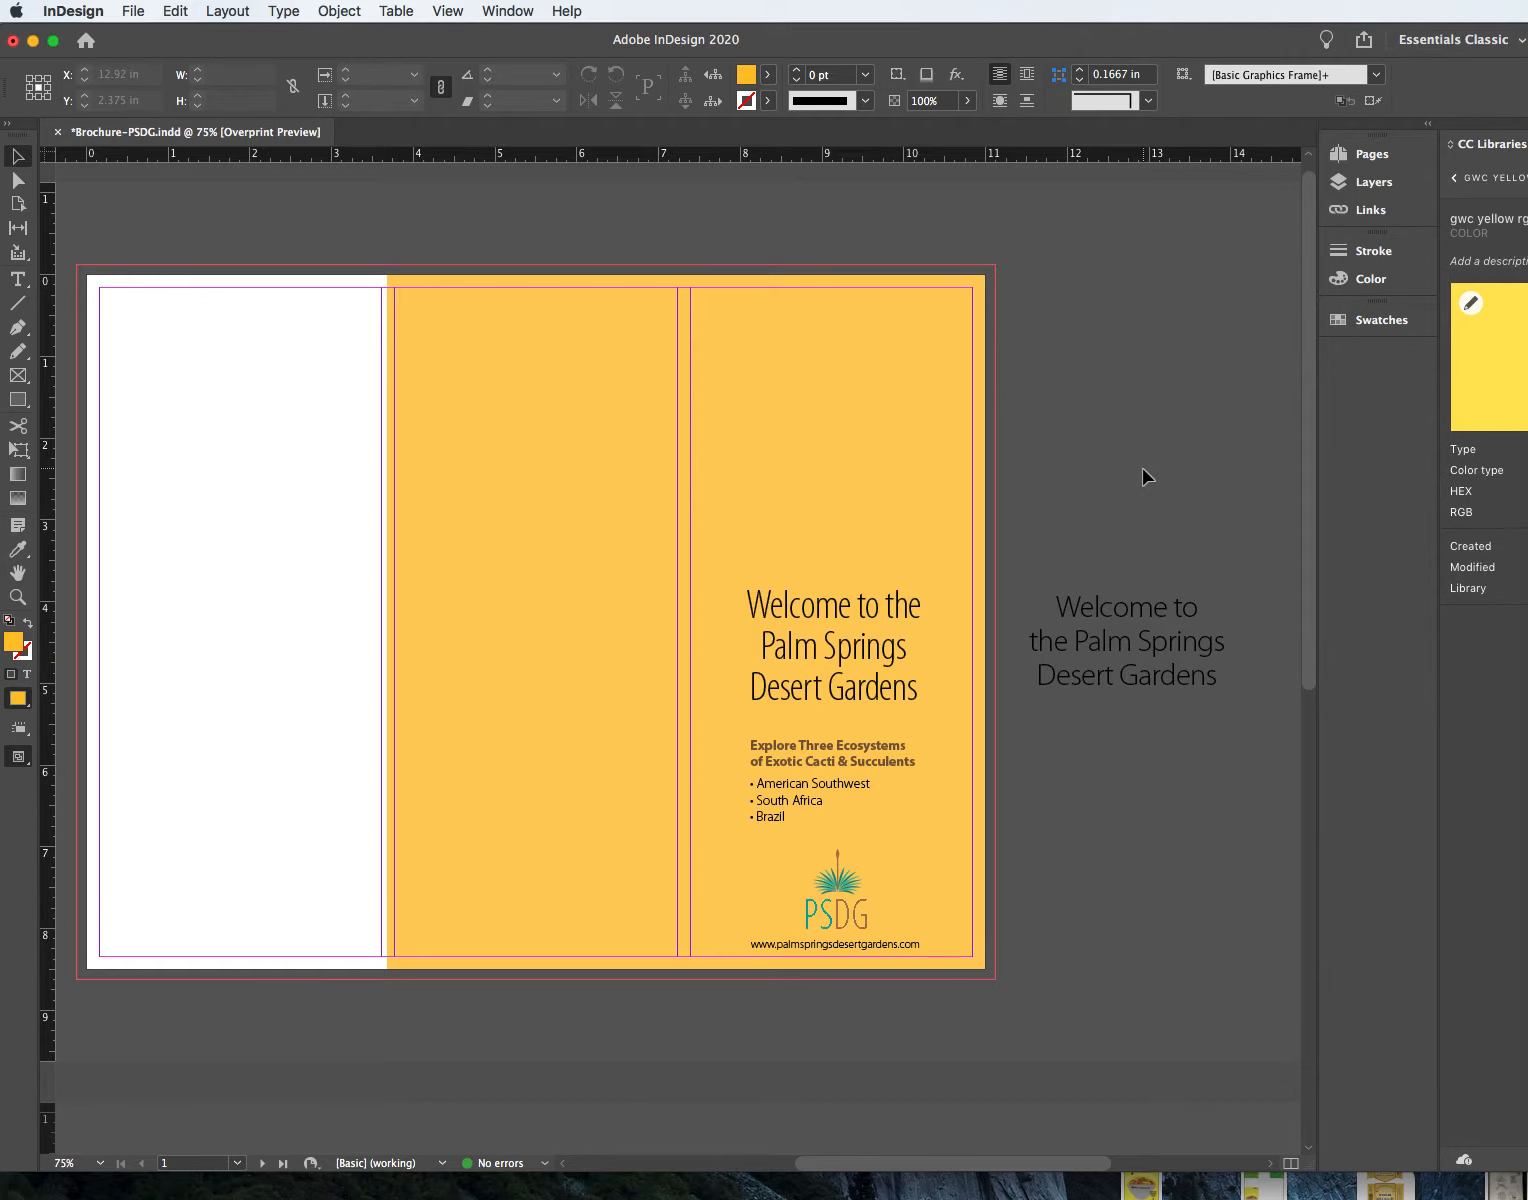
Step: Uncover the Finder window and expand the desert plants folder inside the PS DG brochure folder
left_click_drag(826, 40, 843, 805)
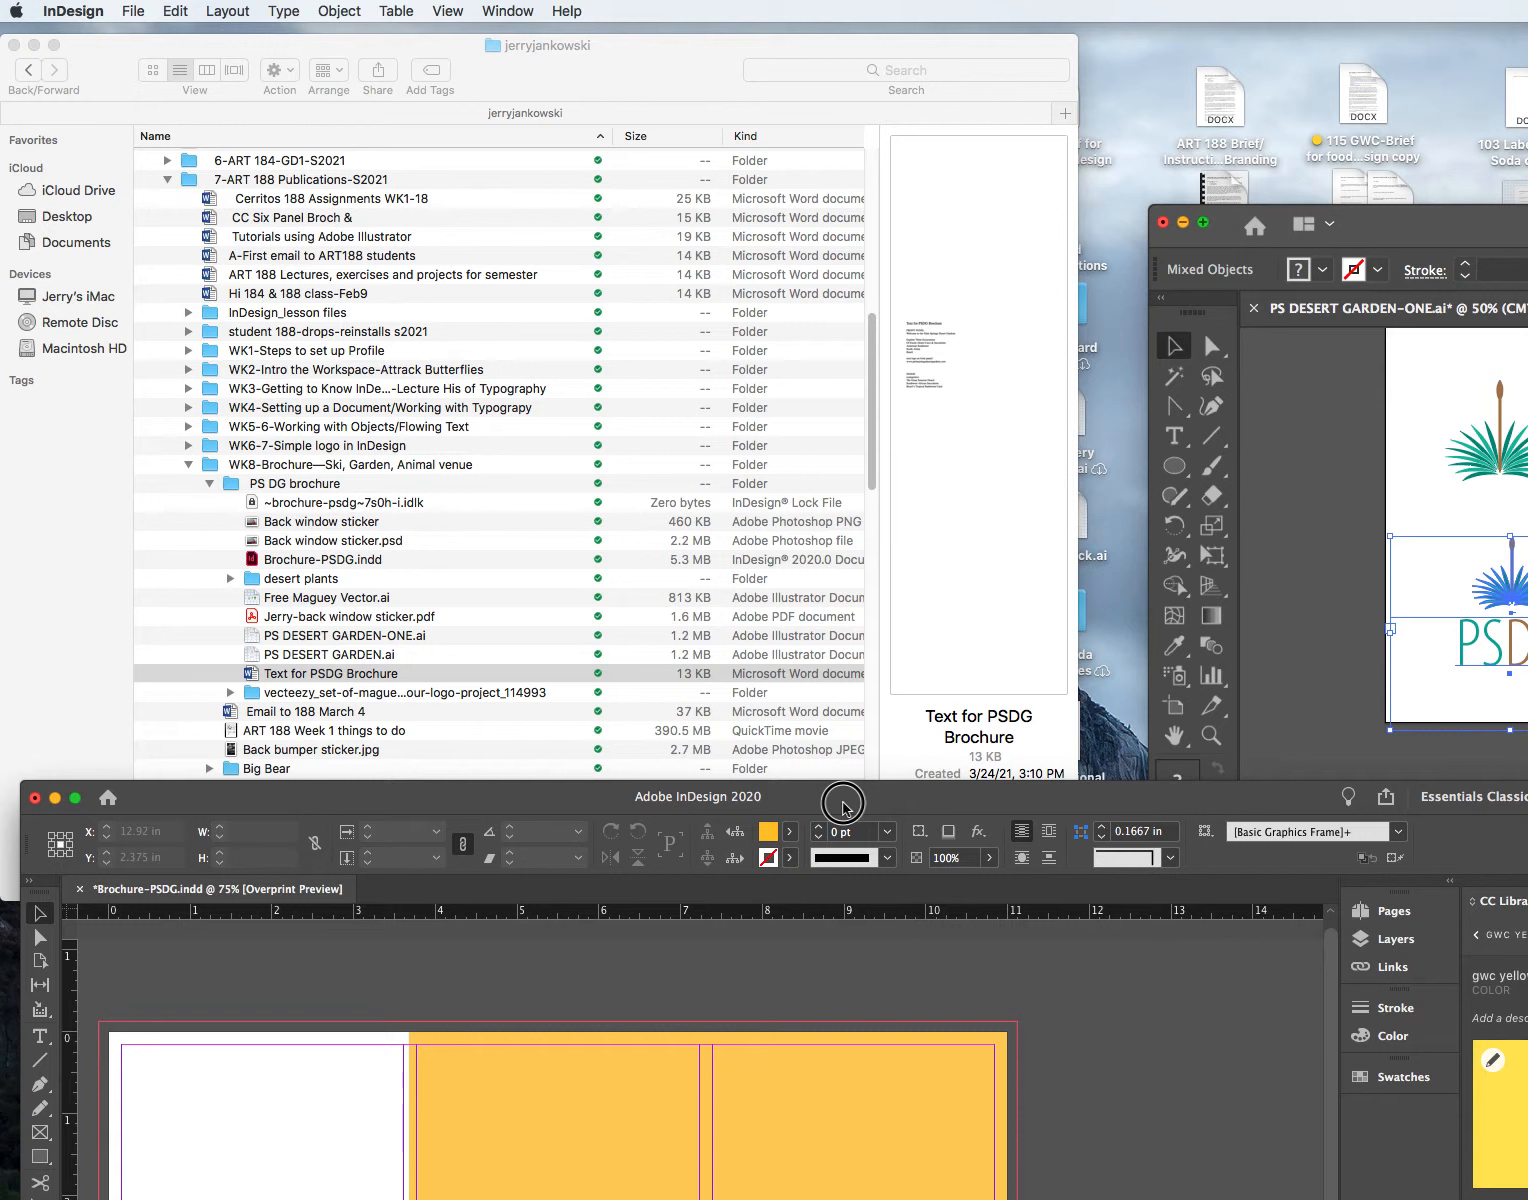
left_click(306, 588)
left_click(209, 483)
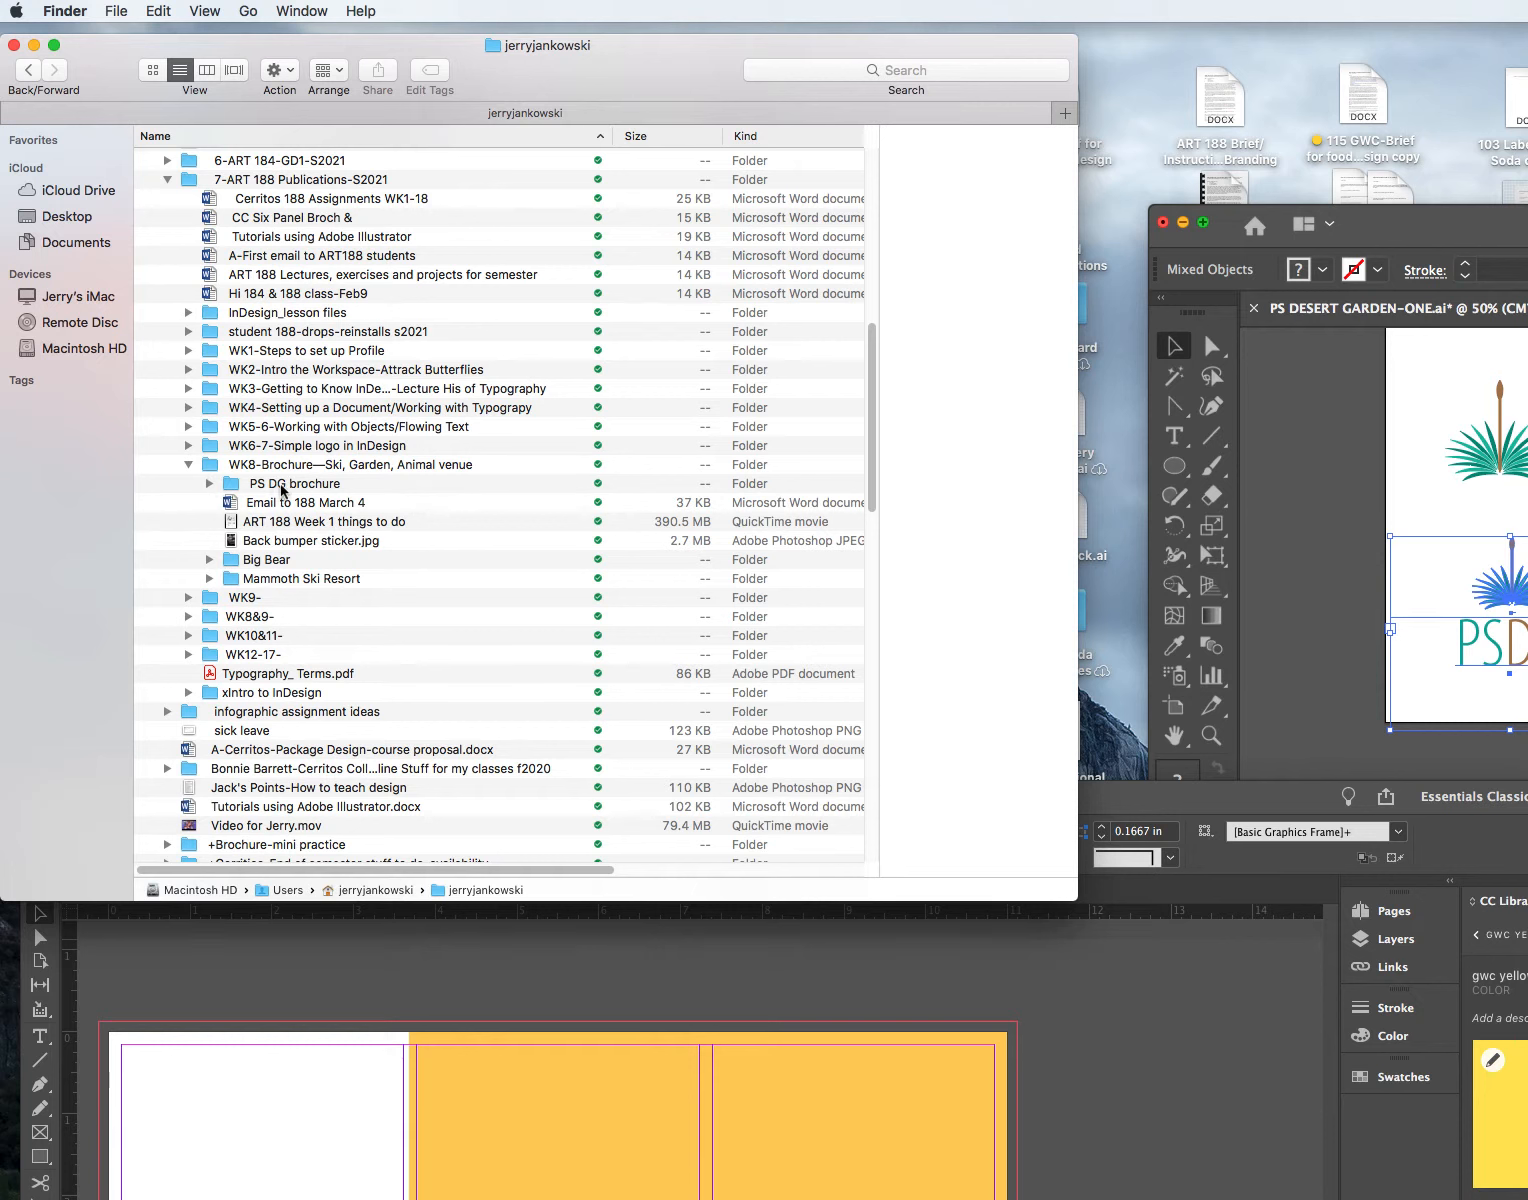
left_click(210, 485)
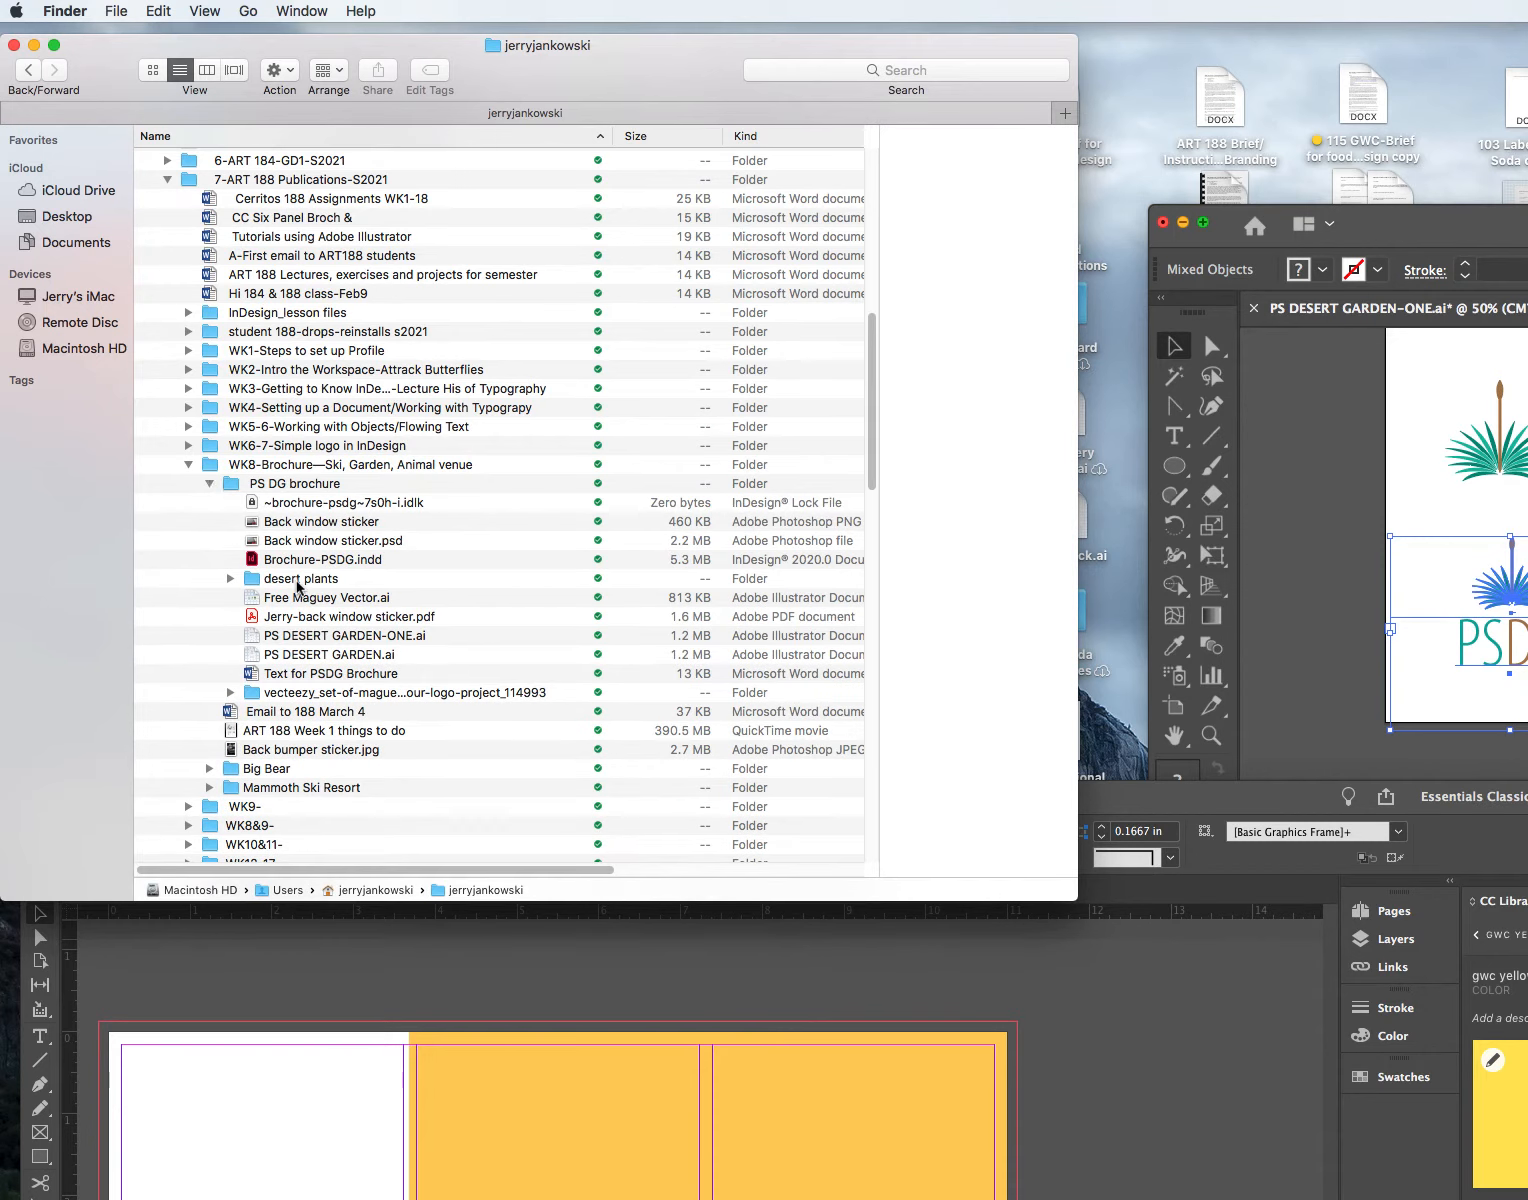
left_click(296, 580)
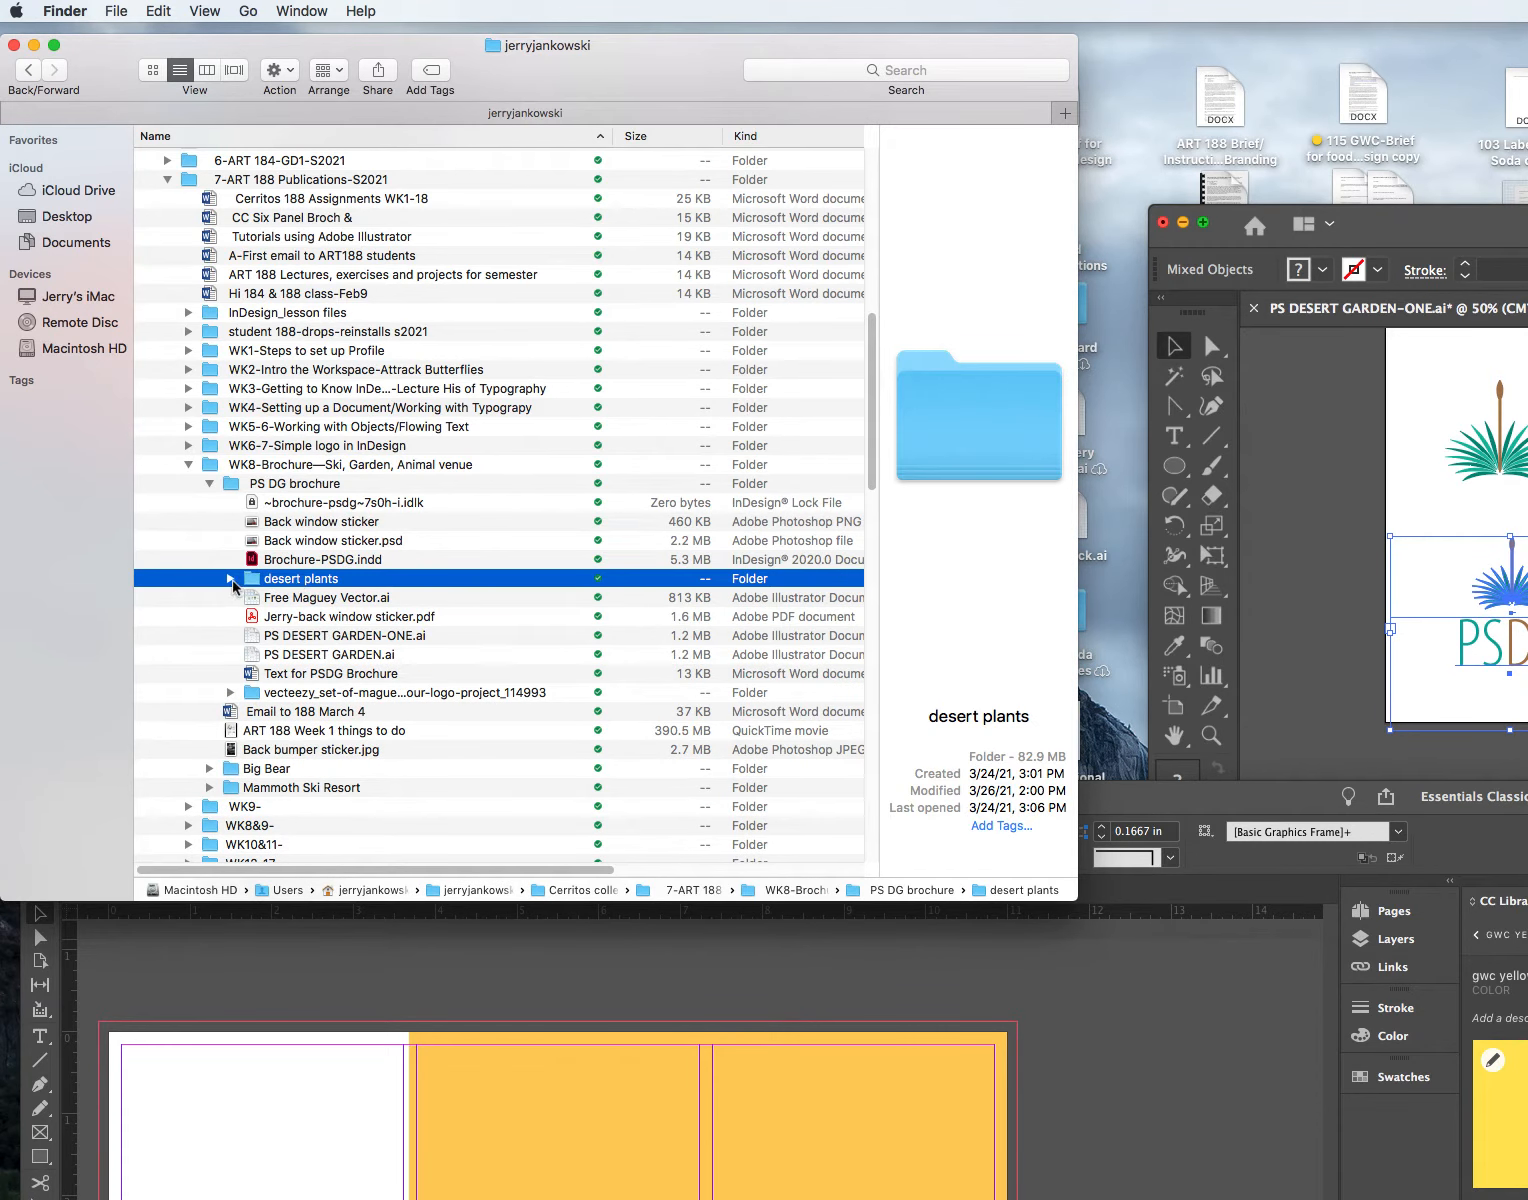
left_click(231, 579)
Step: Change the leading number of the blue succulent photo's file name in the desert plants folder to 3
scroll(336, 645, "down", 2)
left_click(291, 558)
left_click(289, 558)
left_click(288, 561)
key("Delete")
type("3")
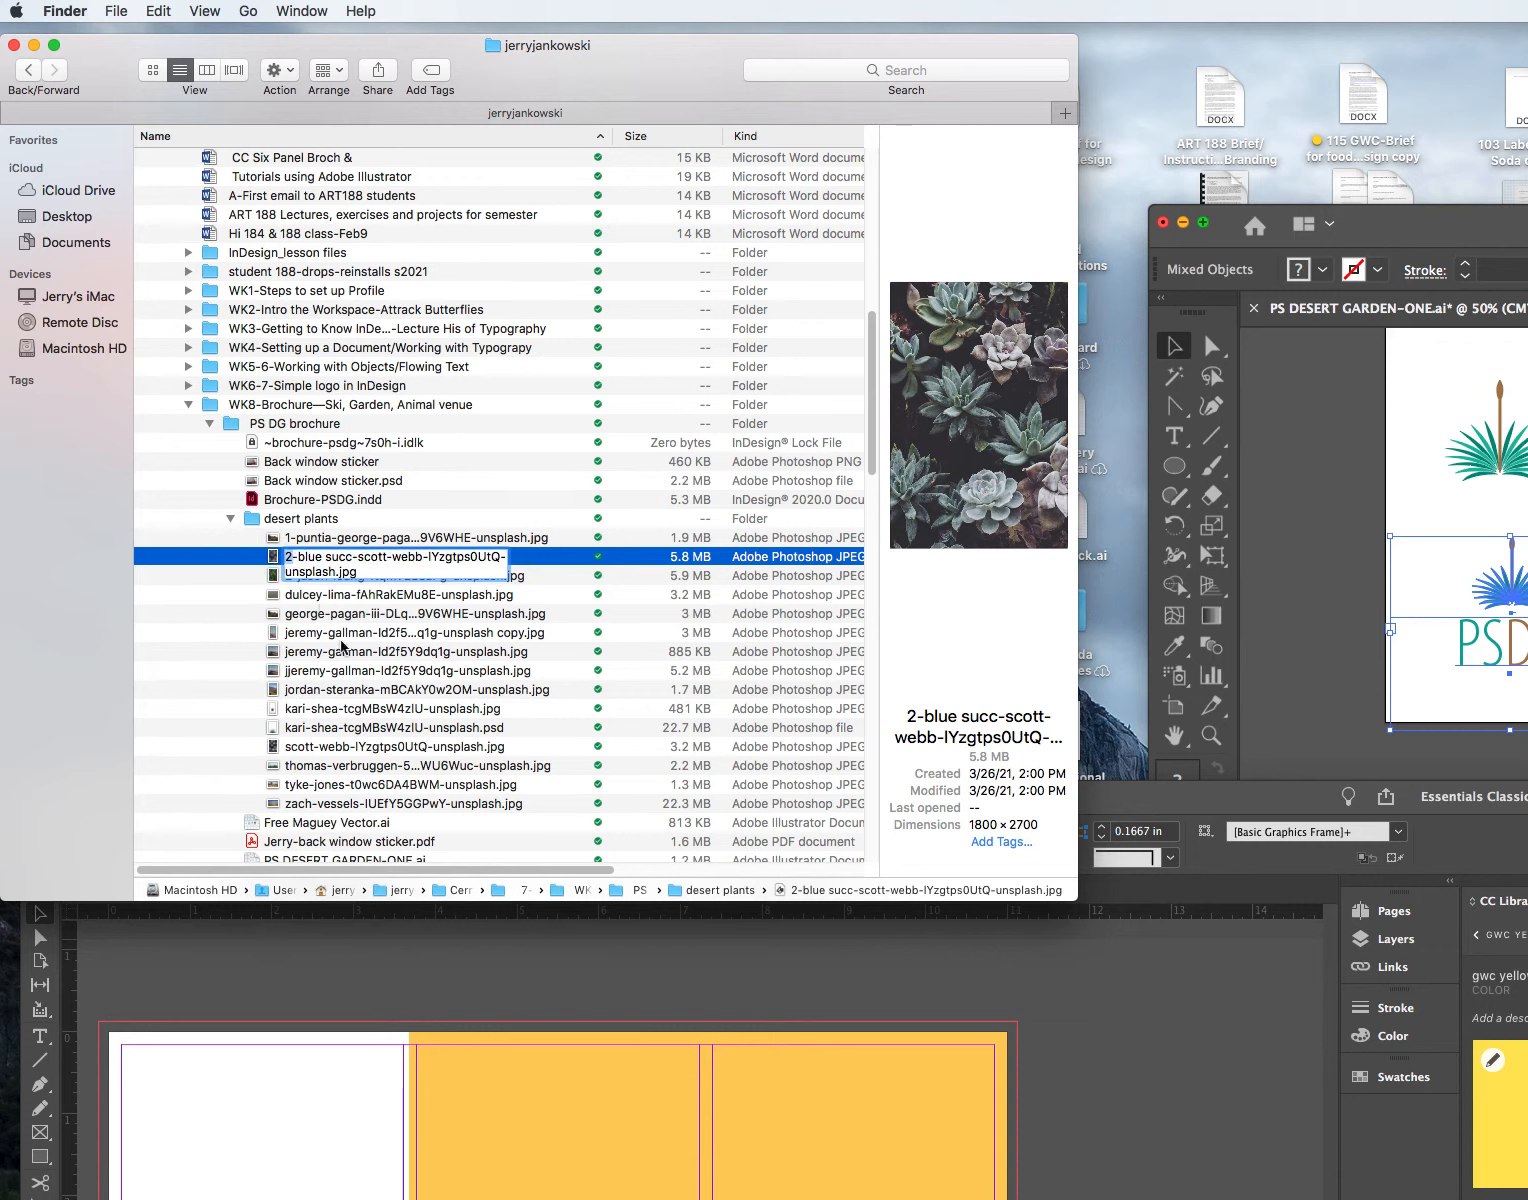
left_click(346, 672)
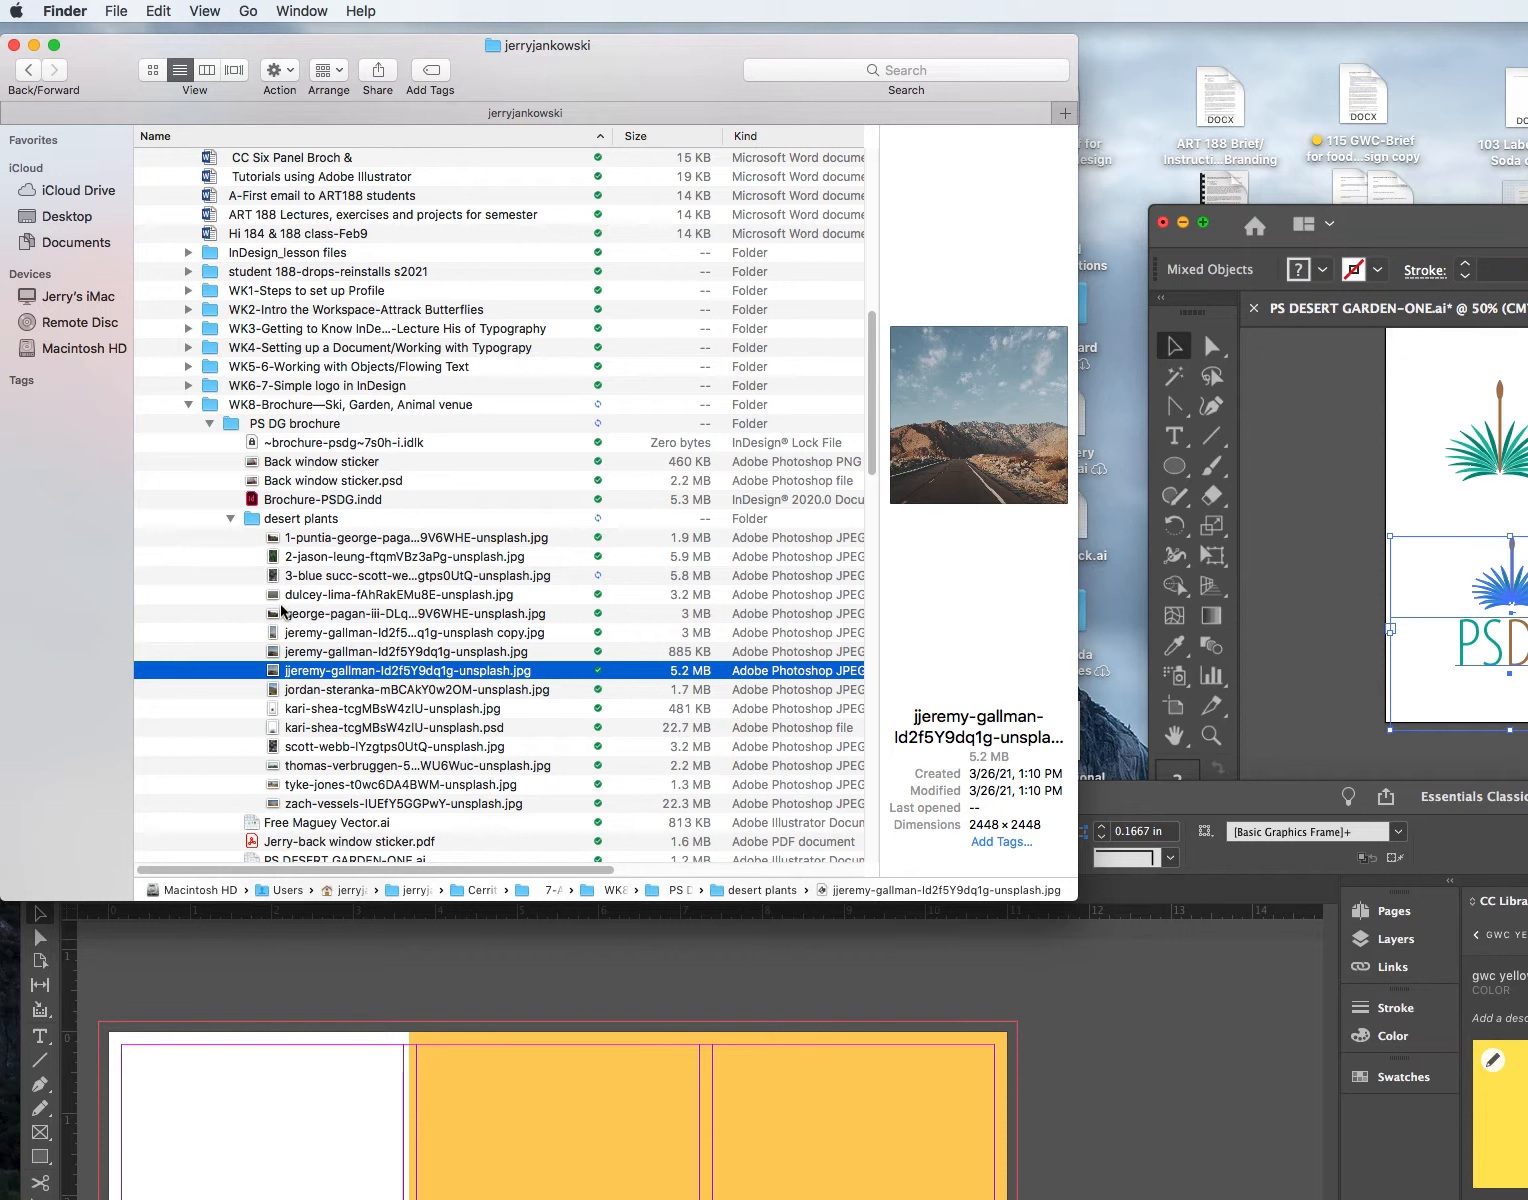
Step: Return to InDesign and draw a picture frame about 3.68 in wide by 1.17 in high across the right panel's top edge
left_click_drag(1066, 898, 1087, 17)
left_click(1020, 799)
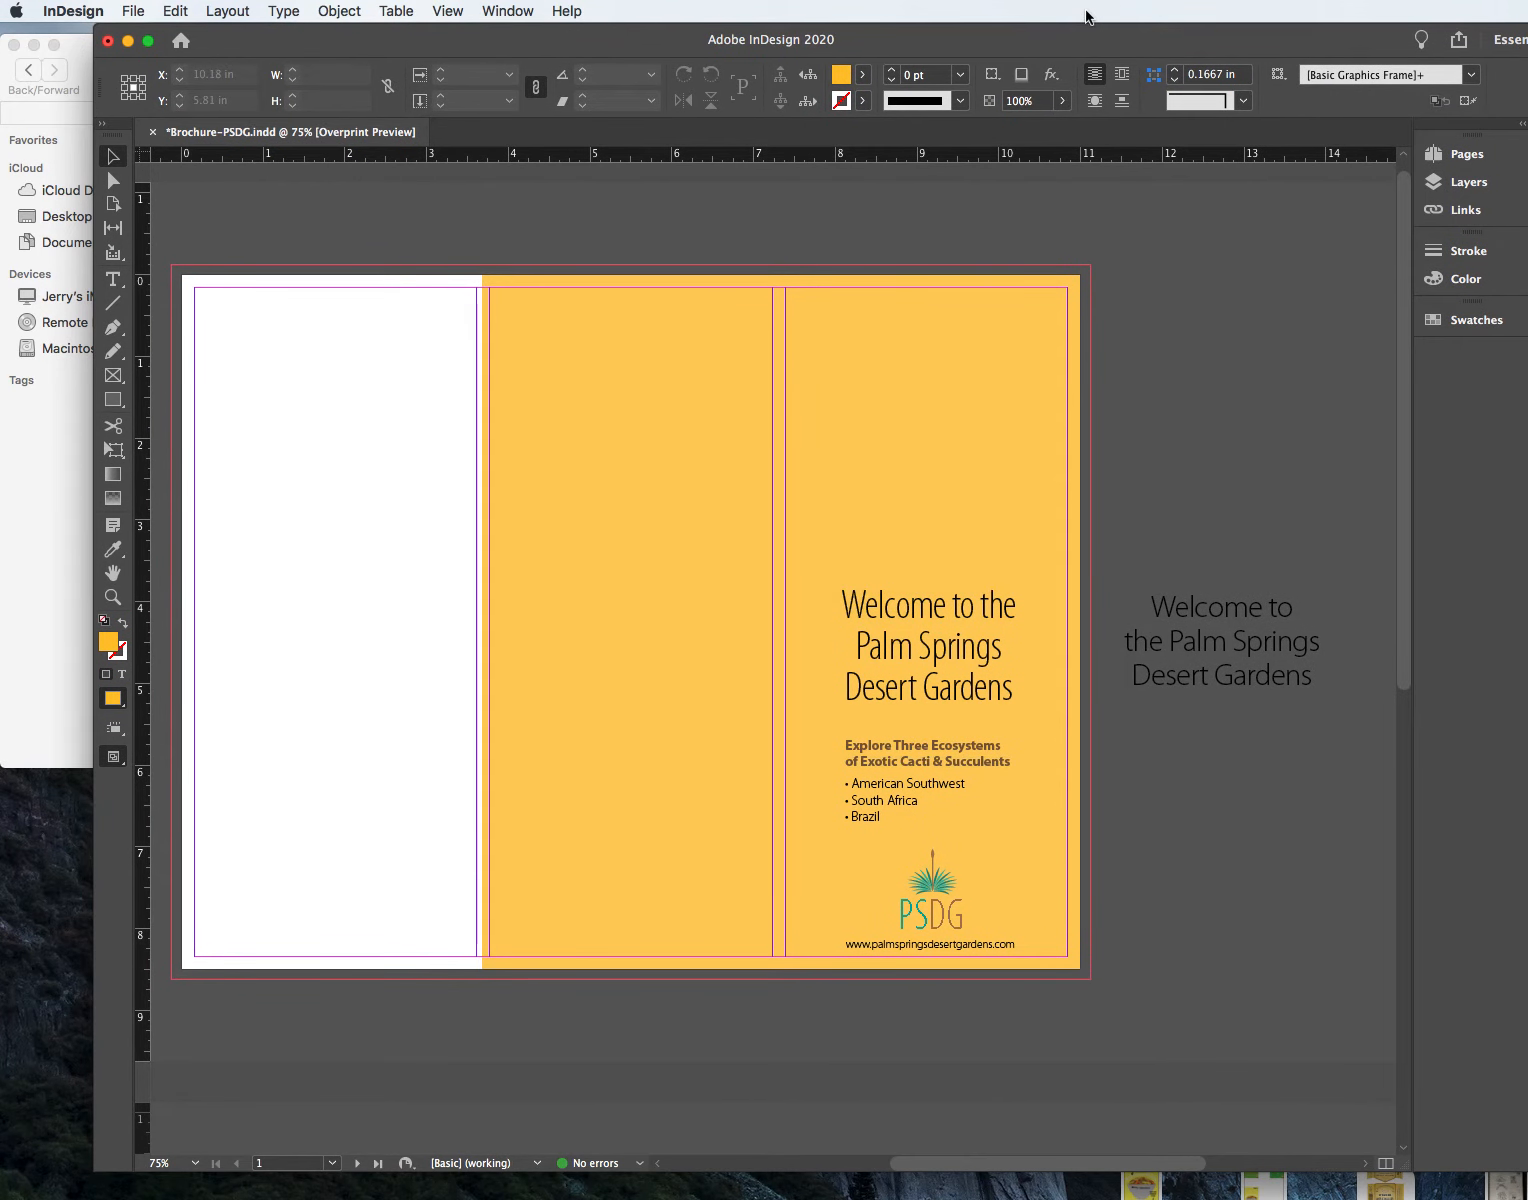
left_click(121, 380)
left_click_drag(781, 275, 1078, 372)
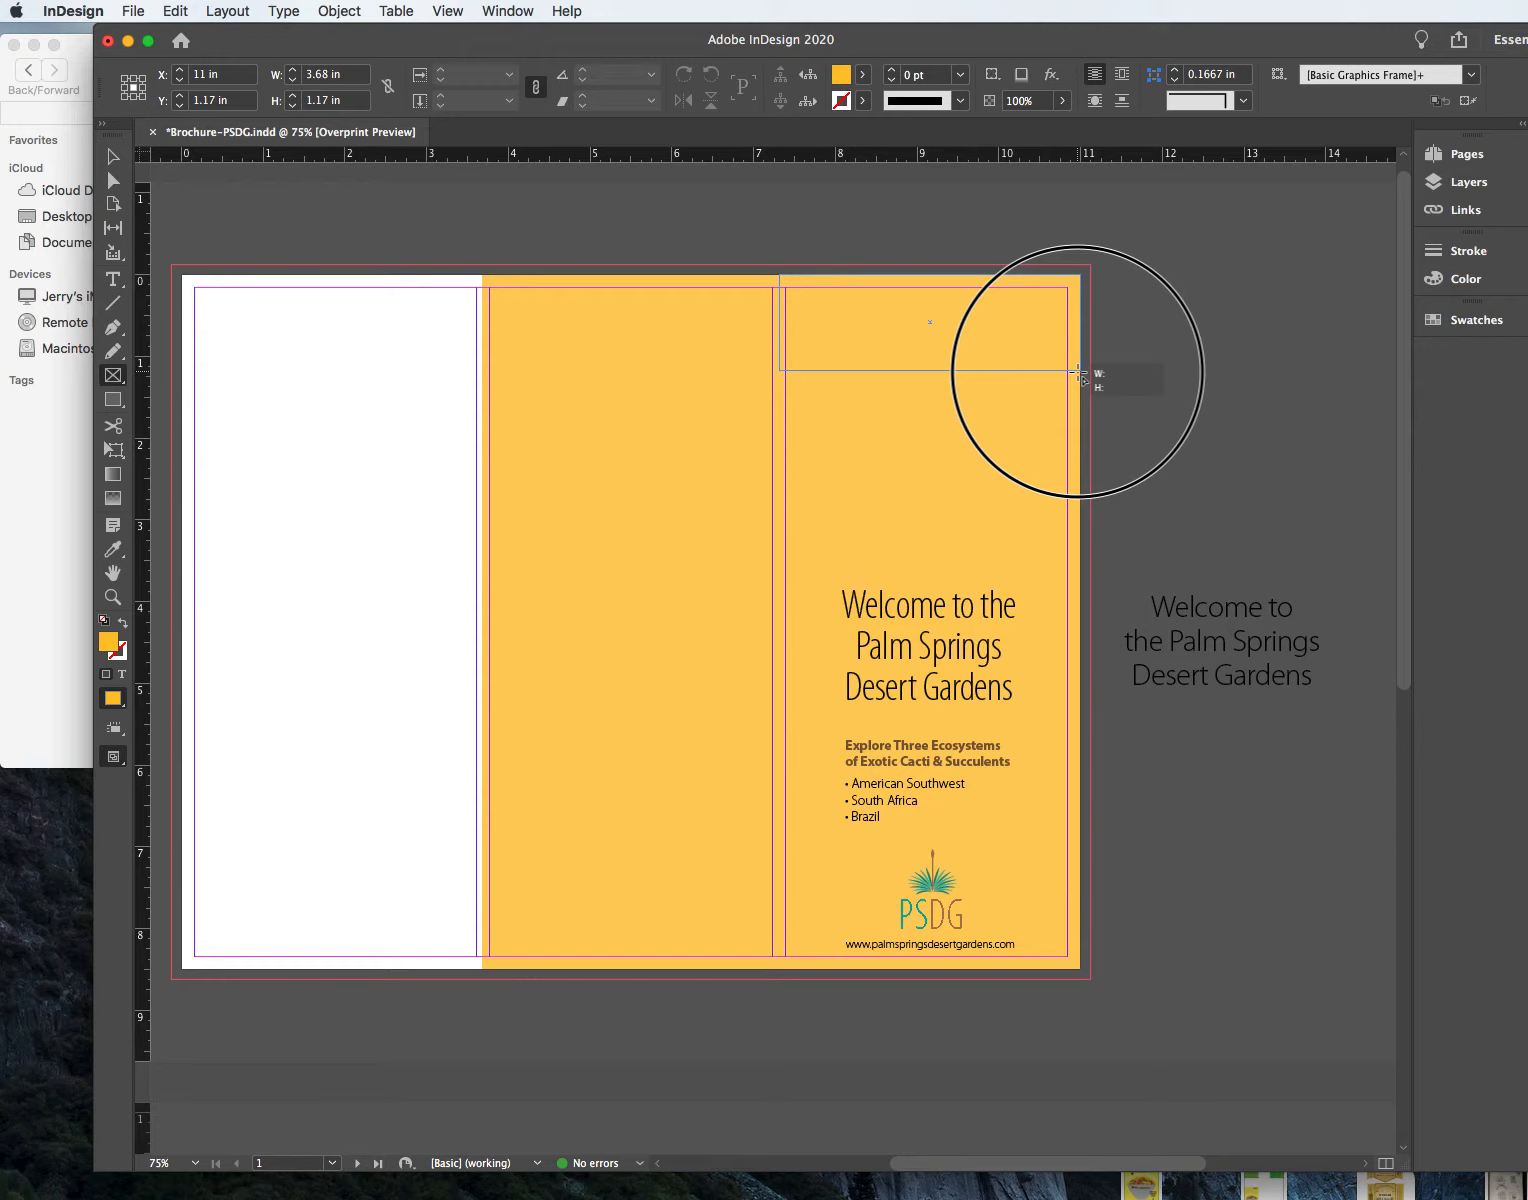
left_click_drag(1078, 373, 1078, 372)
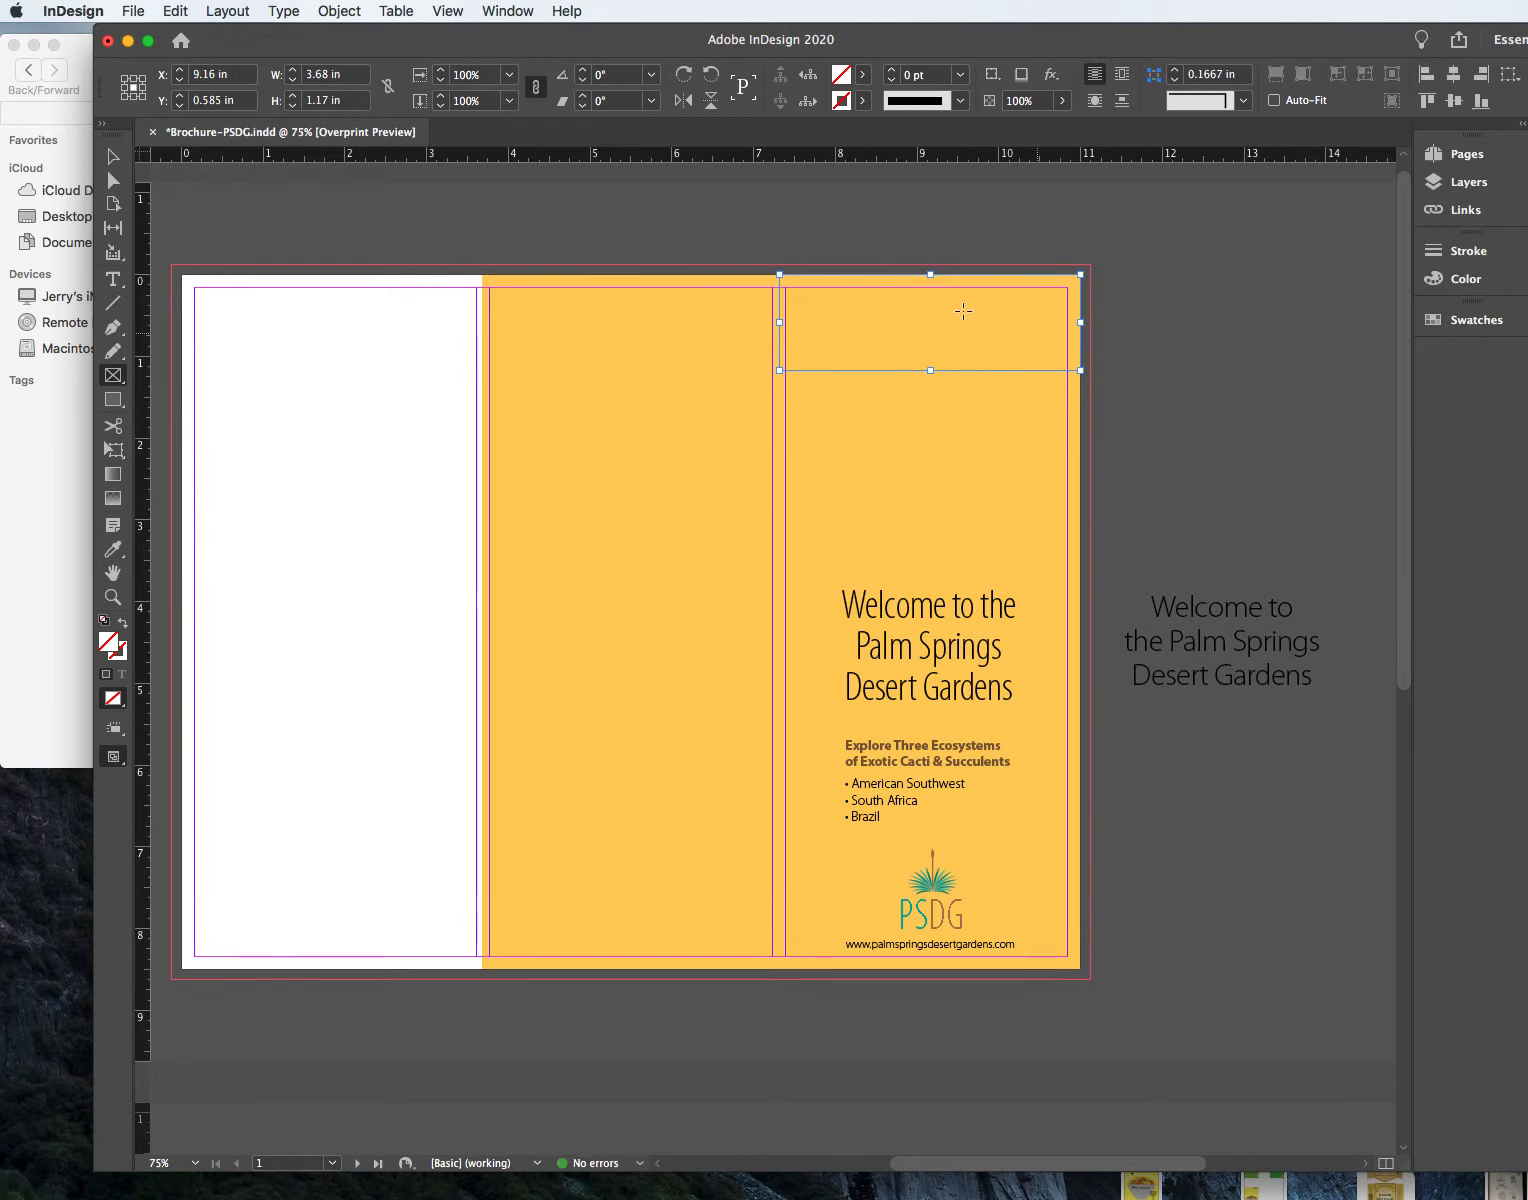
left_click(113, 156)
left_click(812, 305)
left_click(350, 12)
left_click(350, 12)
left_click(133, 12)
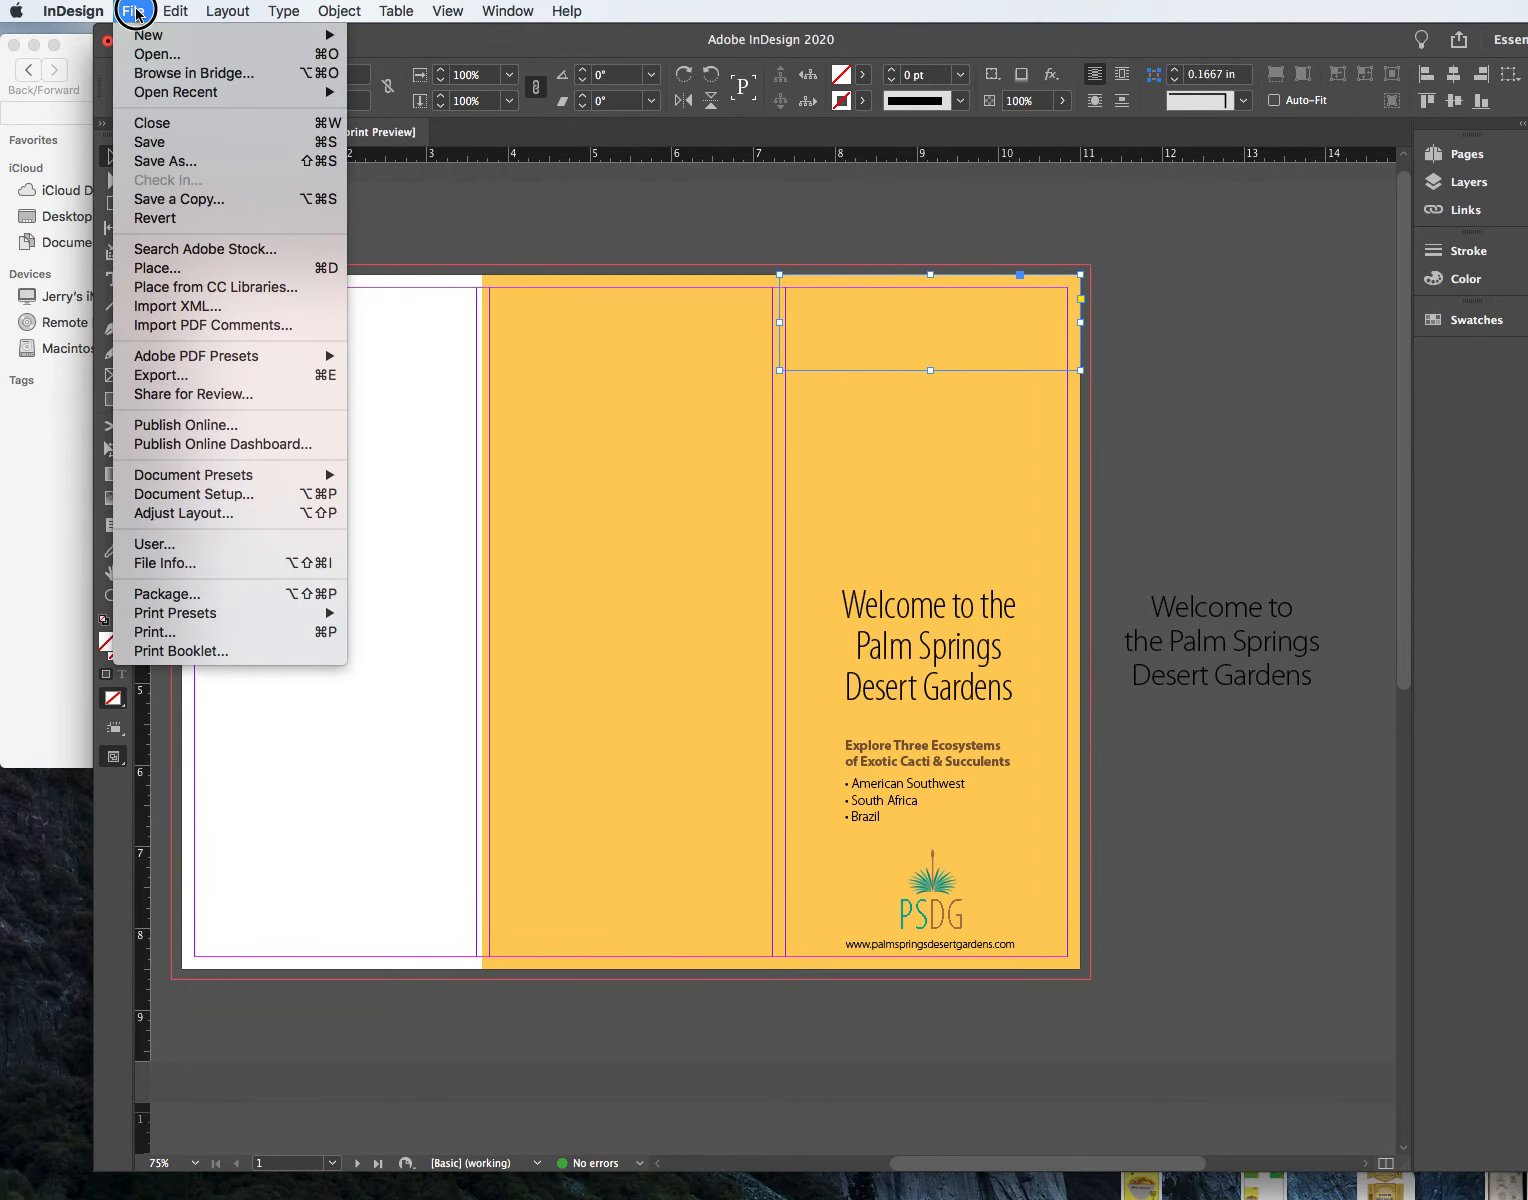
left_click(136, 12)
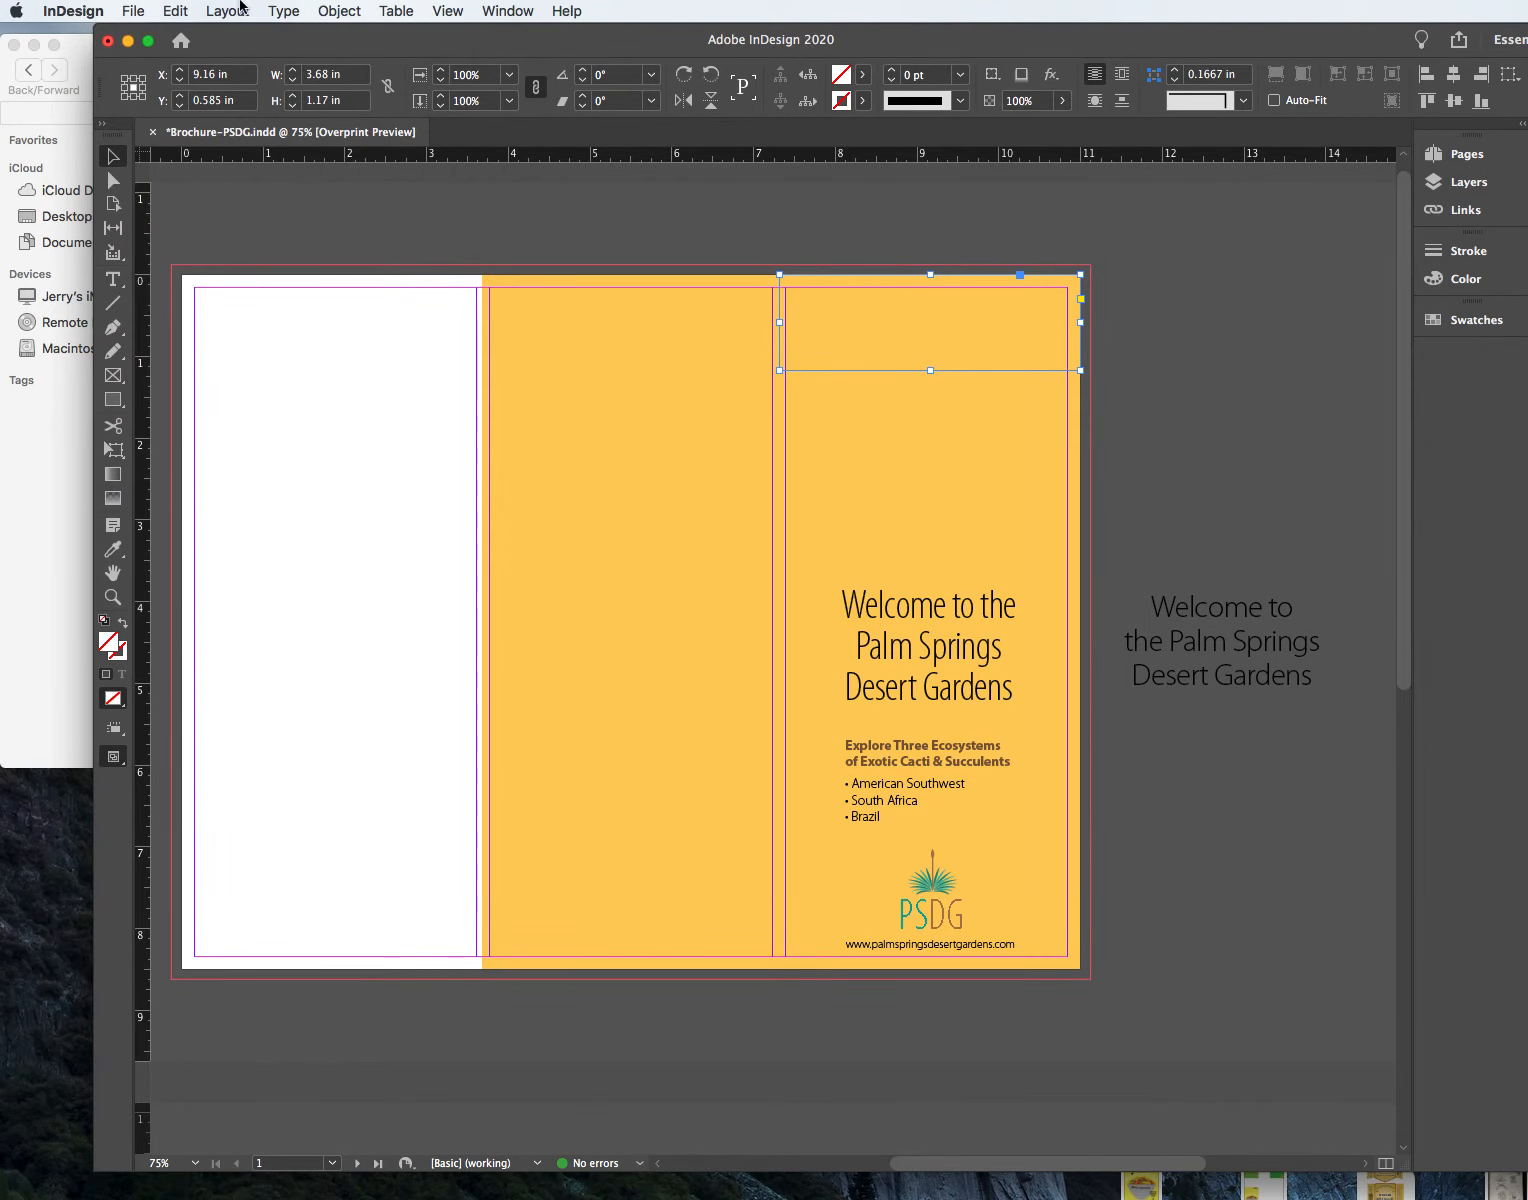
left_click(180, 12)
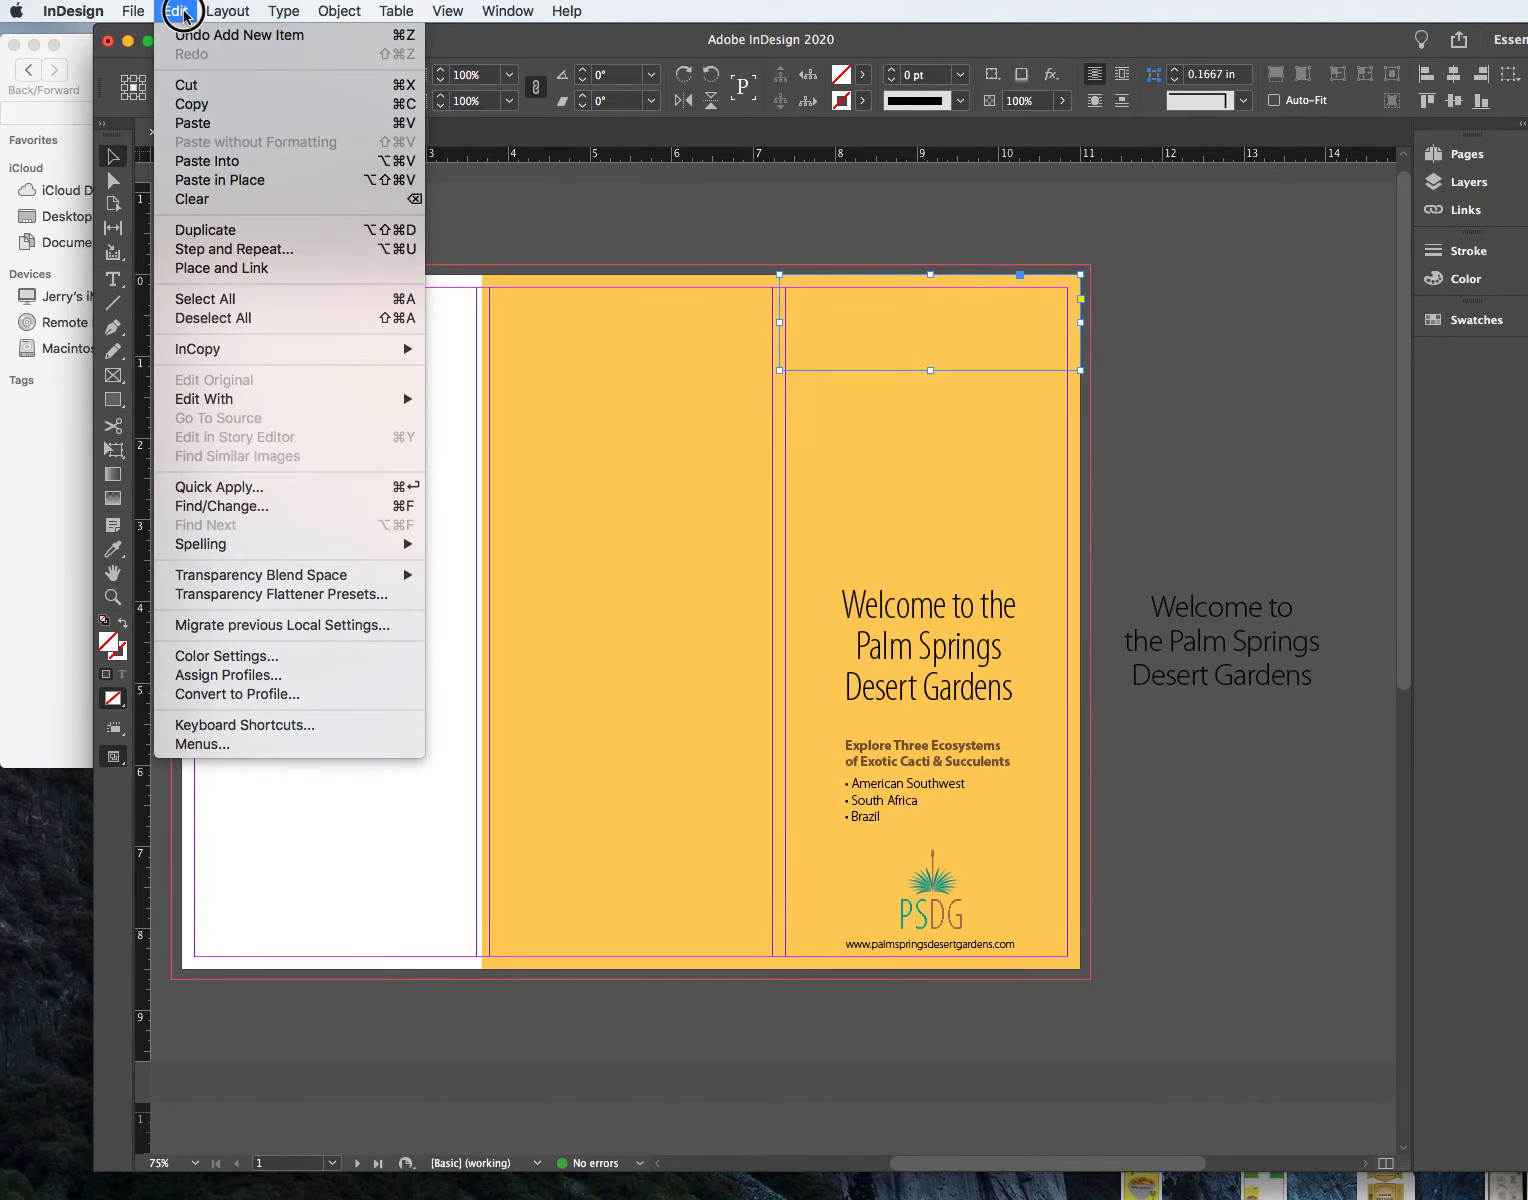
left_click(207, 12)
left_click(290, 12)
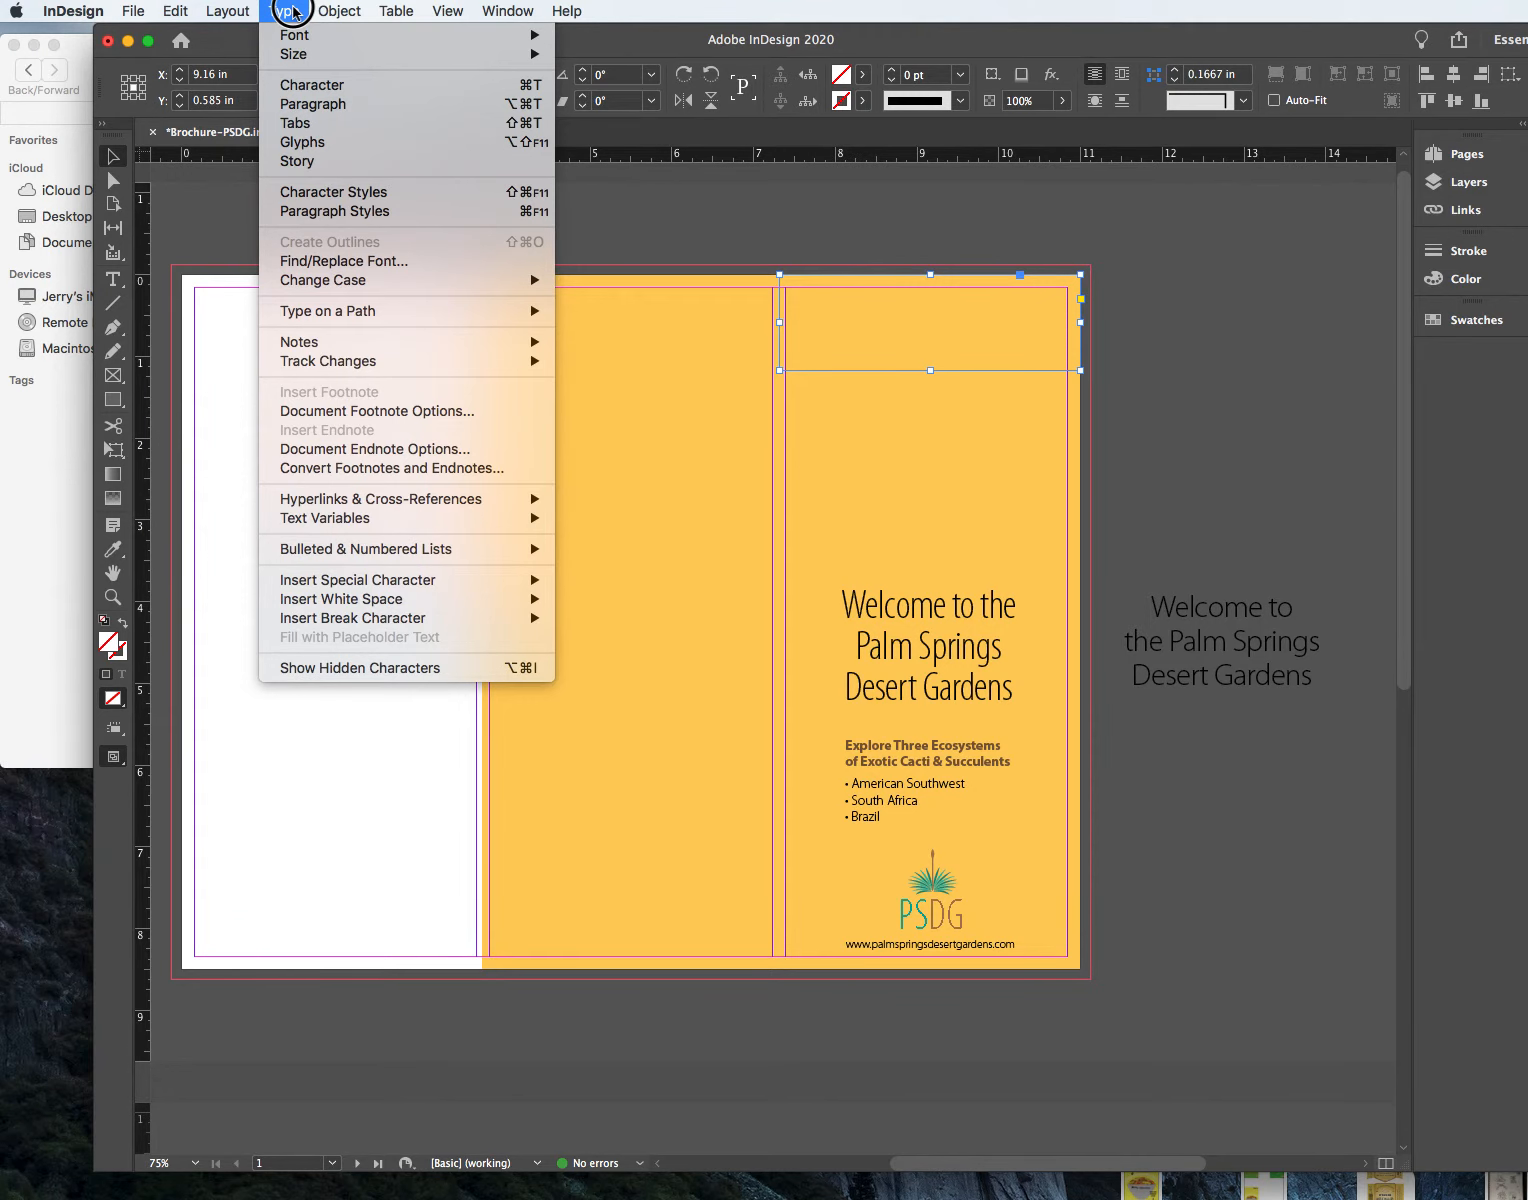
left_click(362, 11)
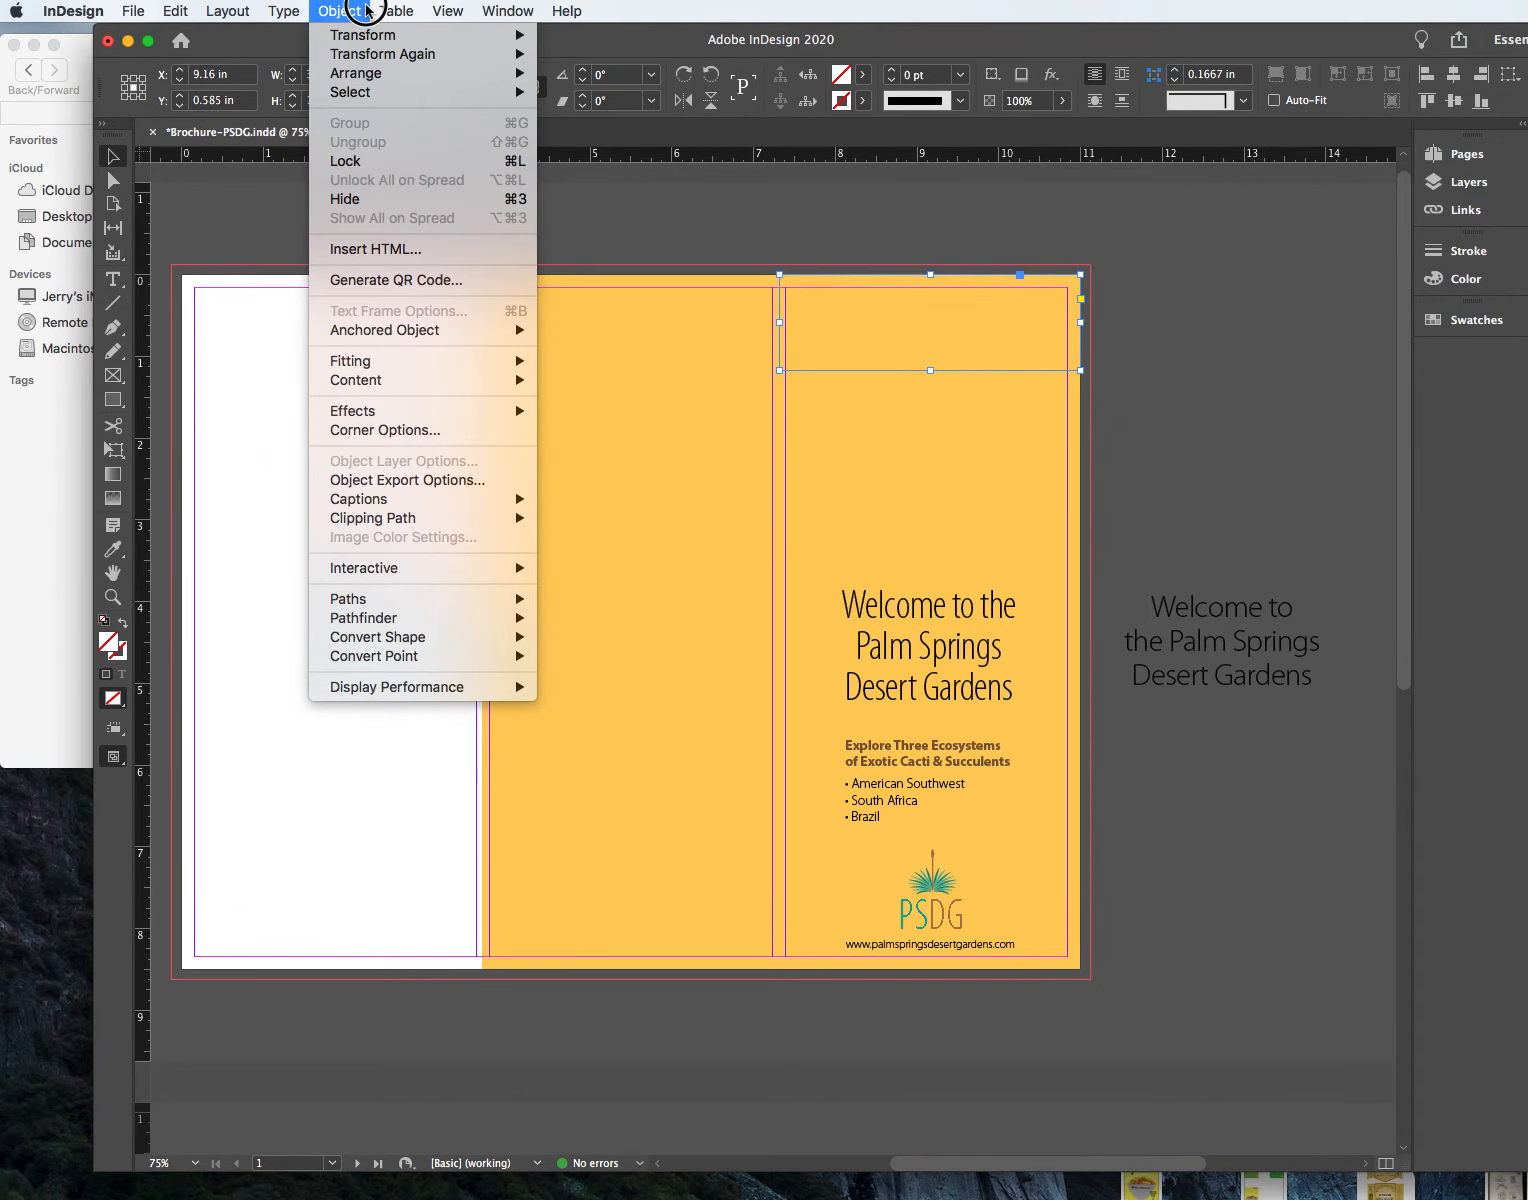
Step: Place the desert plants photo whose file name begins with "1-puntia" into the frame atop the right panel
mouse_move(128, 12)
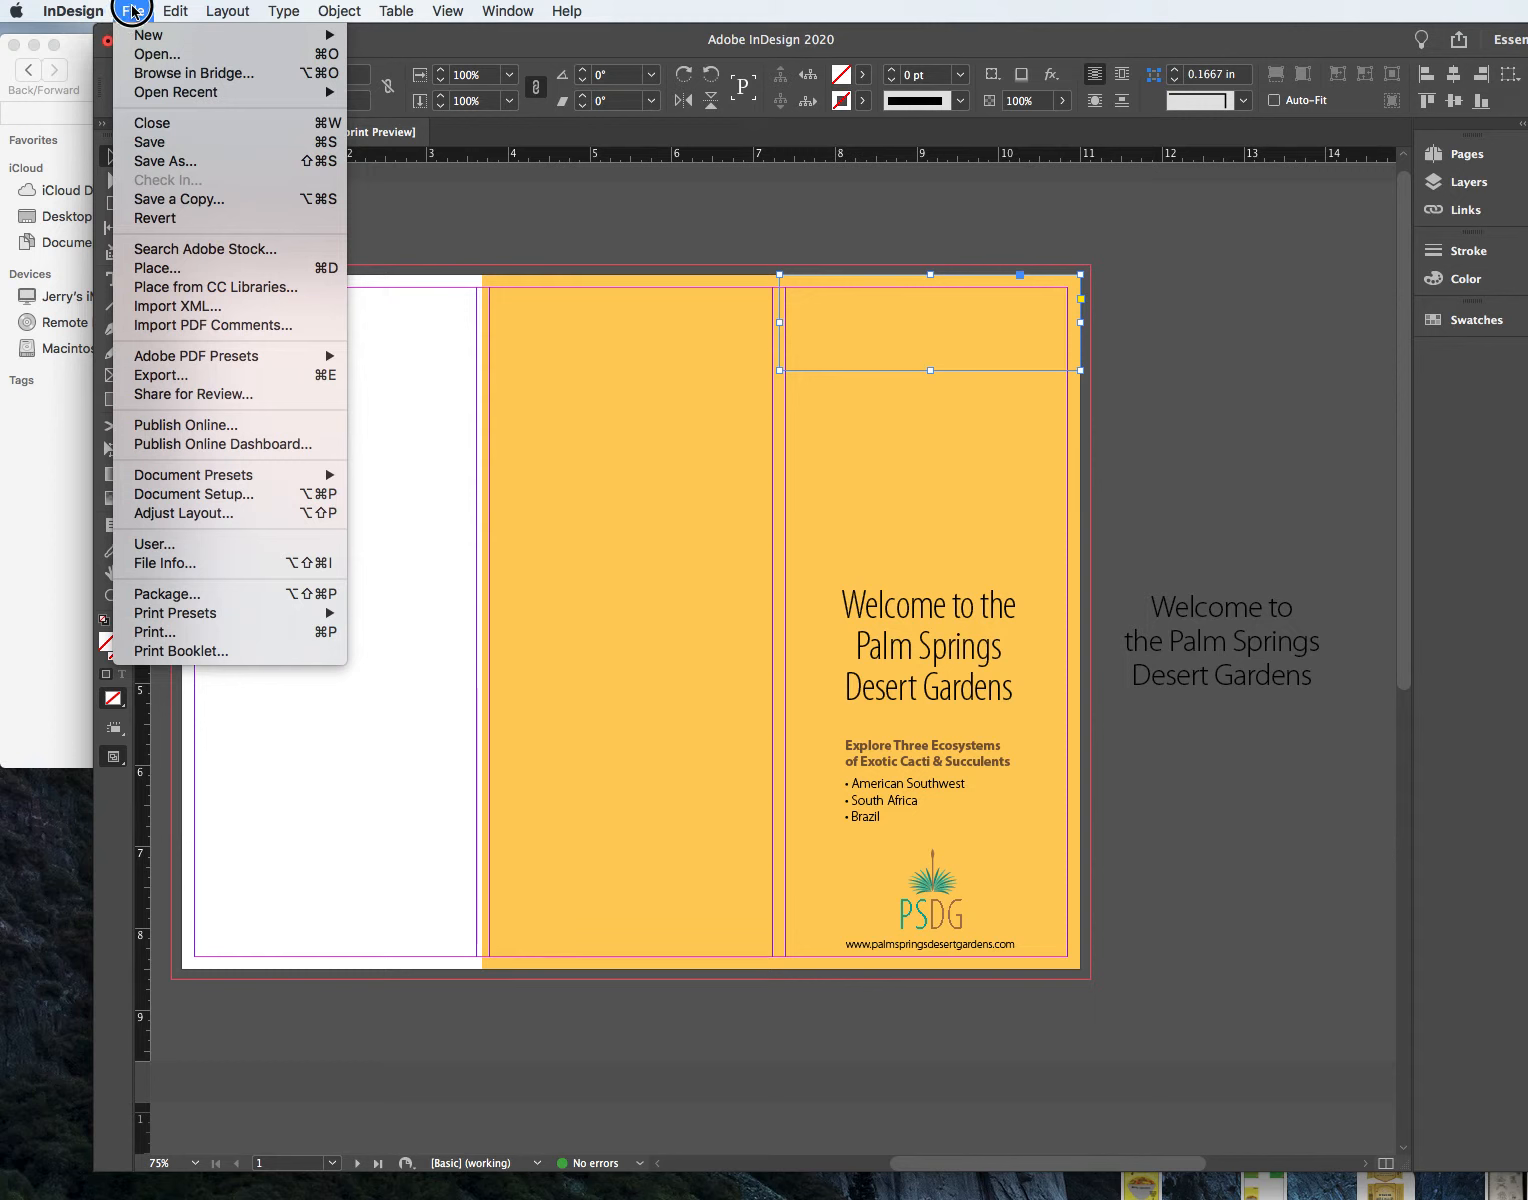
left_click(180, 271)
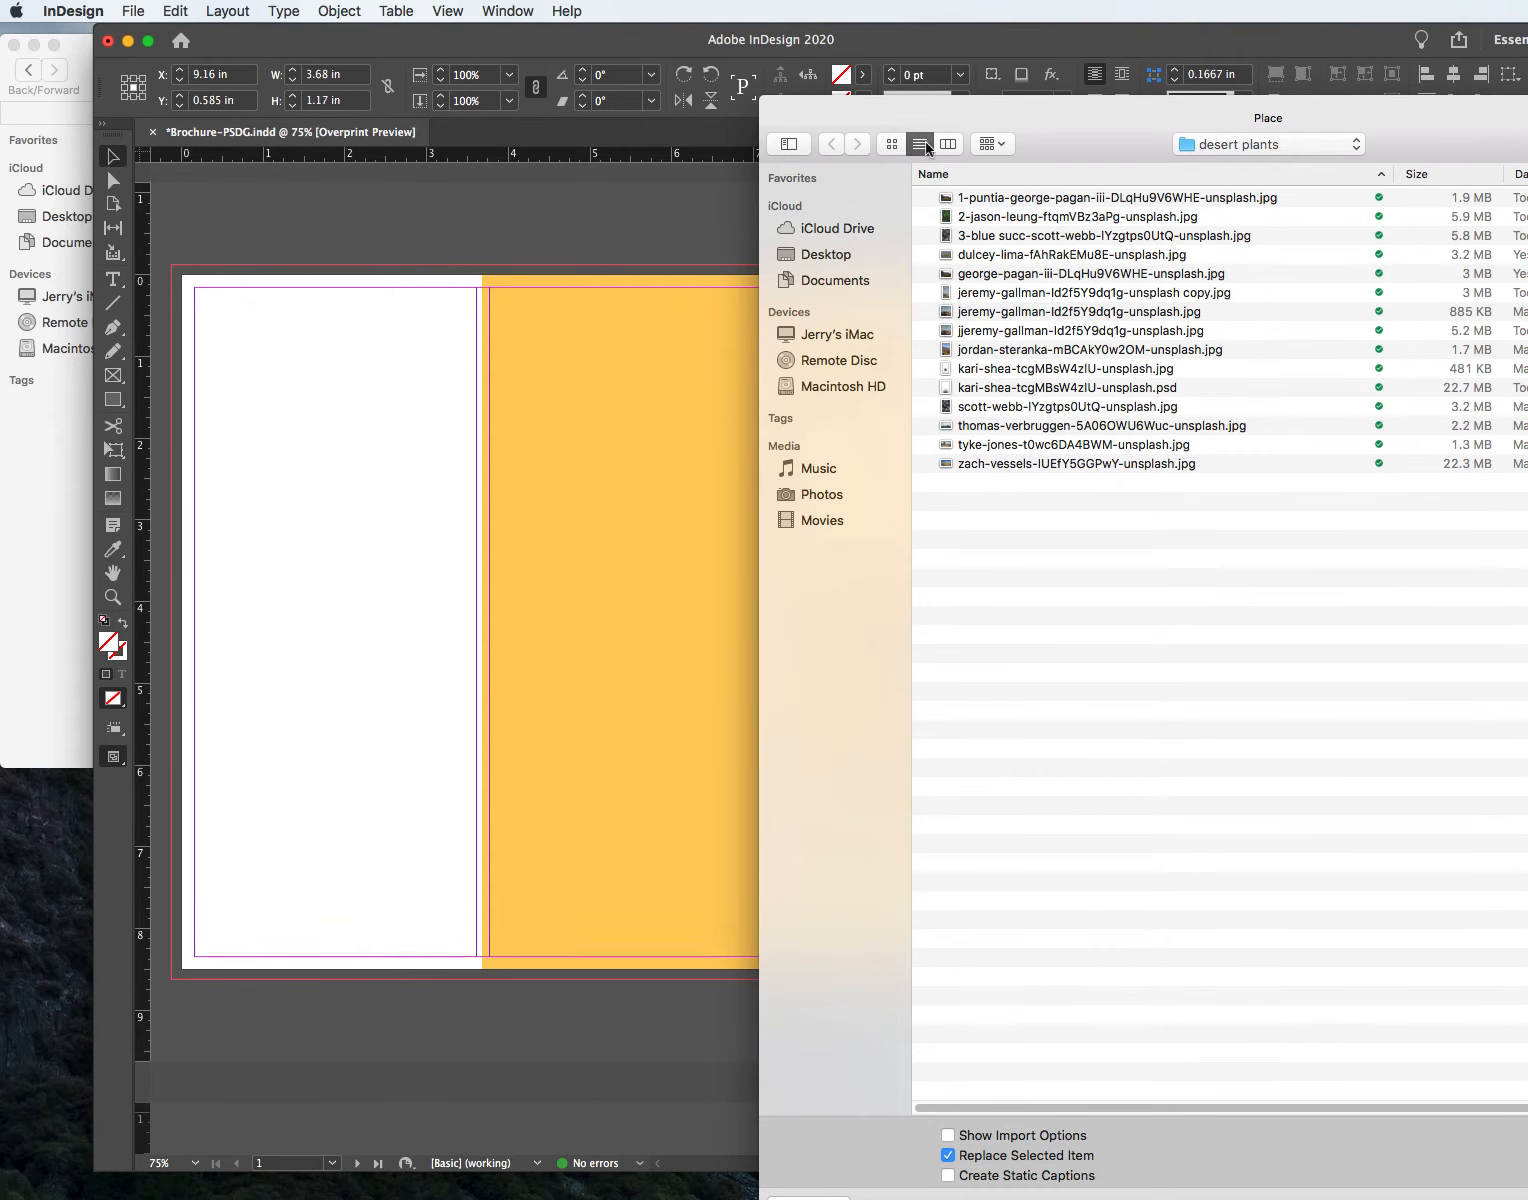
left_click(1030, 199)
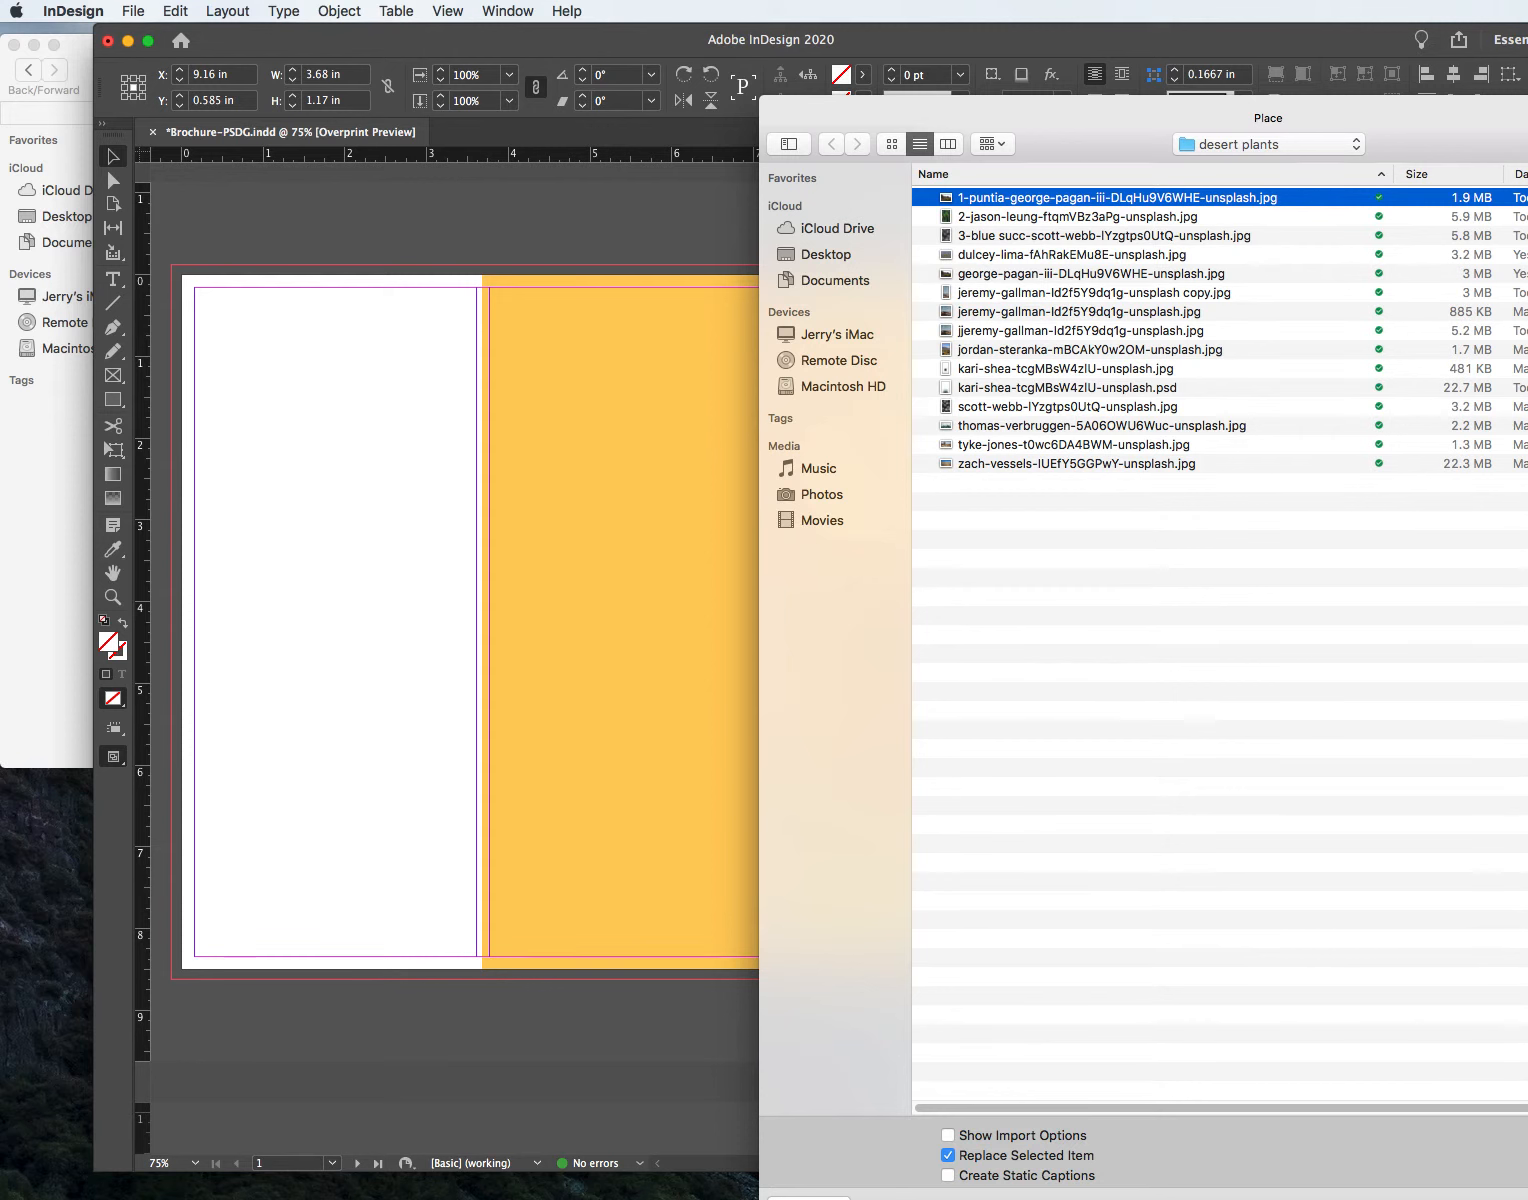
key("Return")
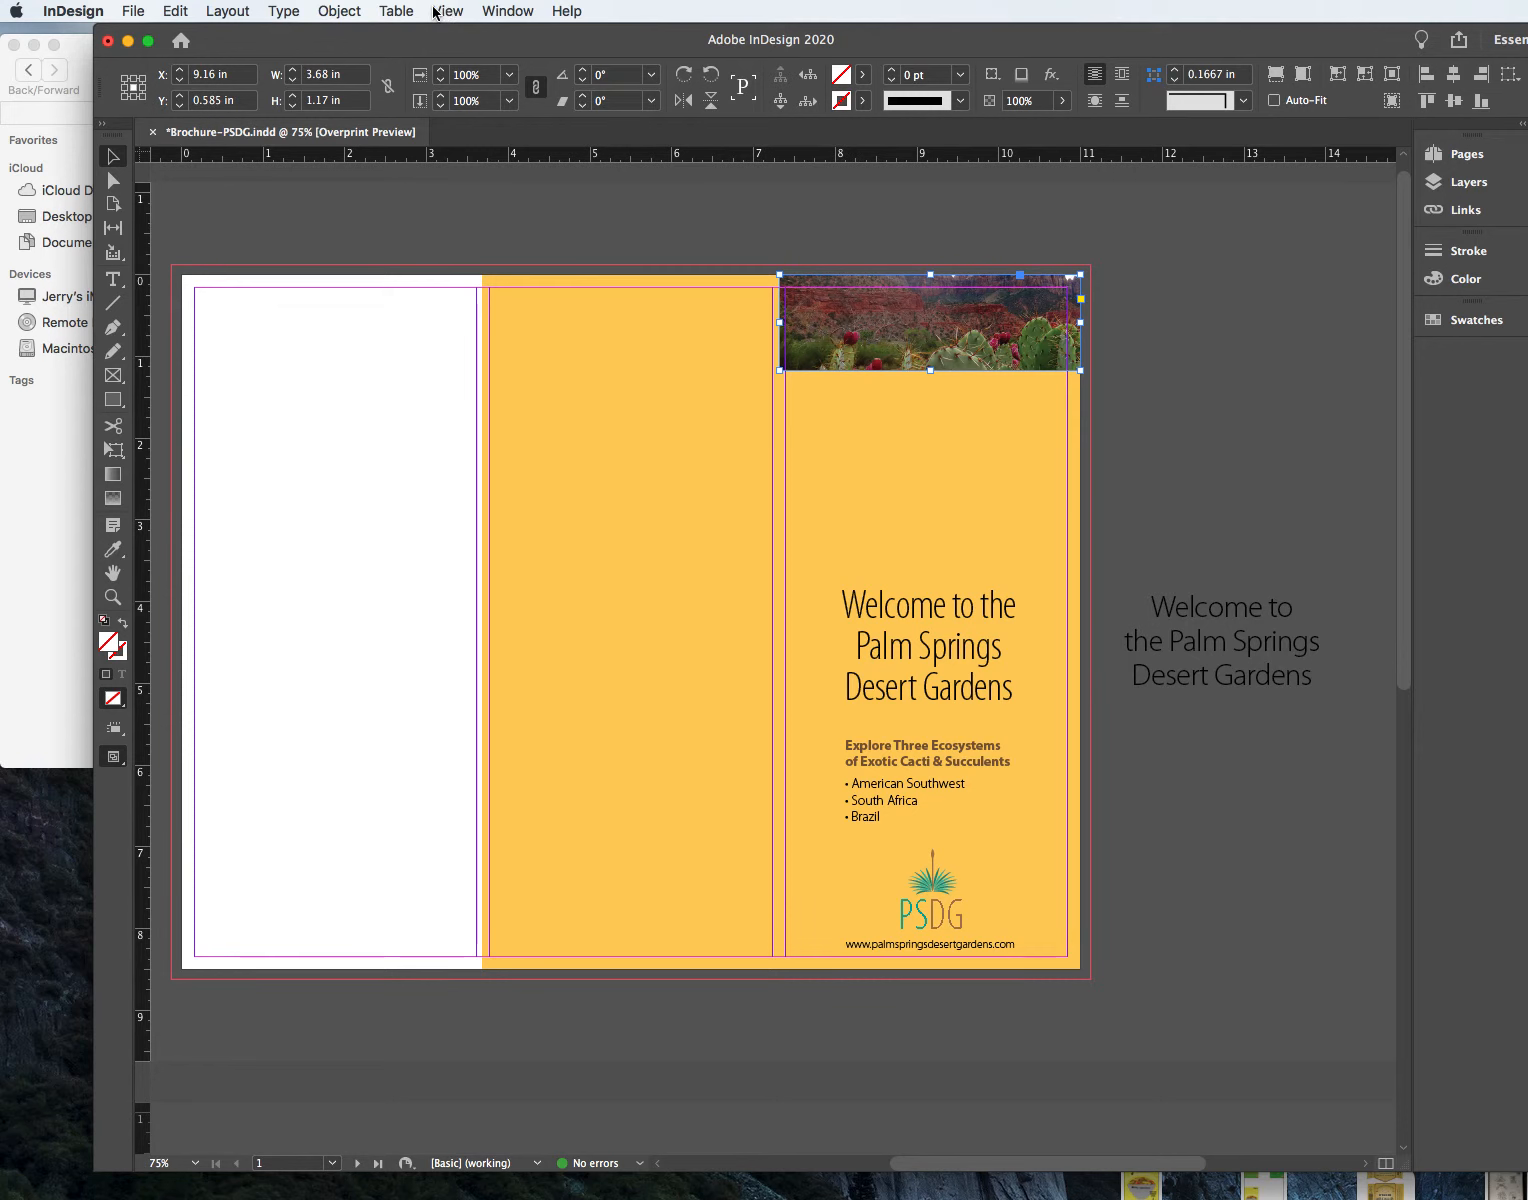
Step: Fill the right panel's top frame proportionally with its photo and shift the image up inside the frame to show the prickly pears
left_click(341, 11)
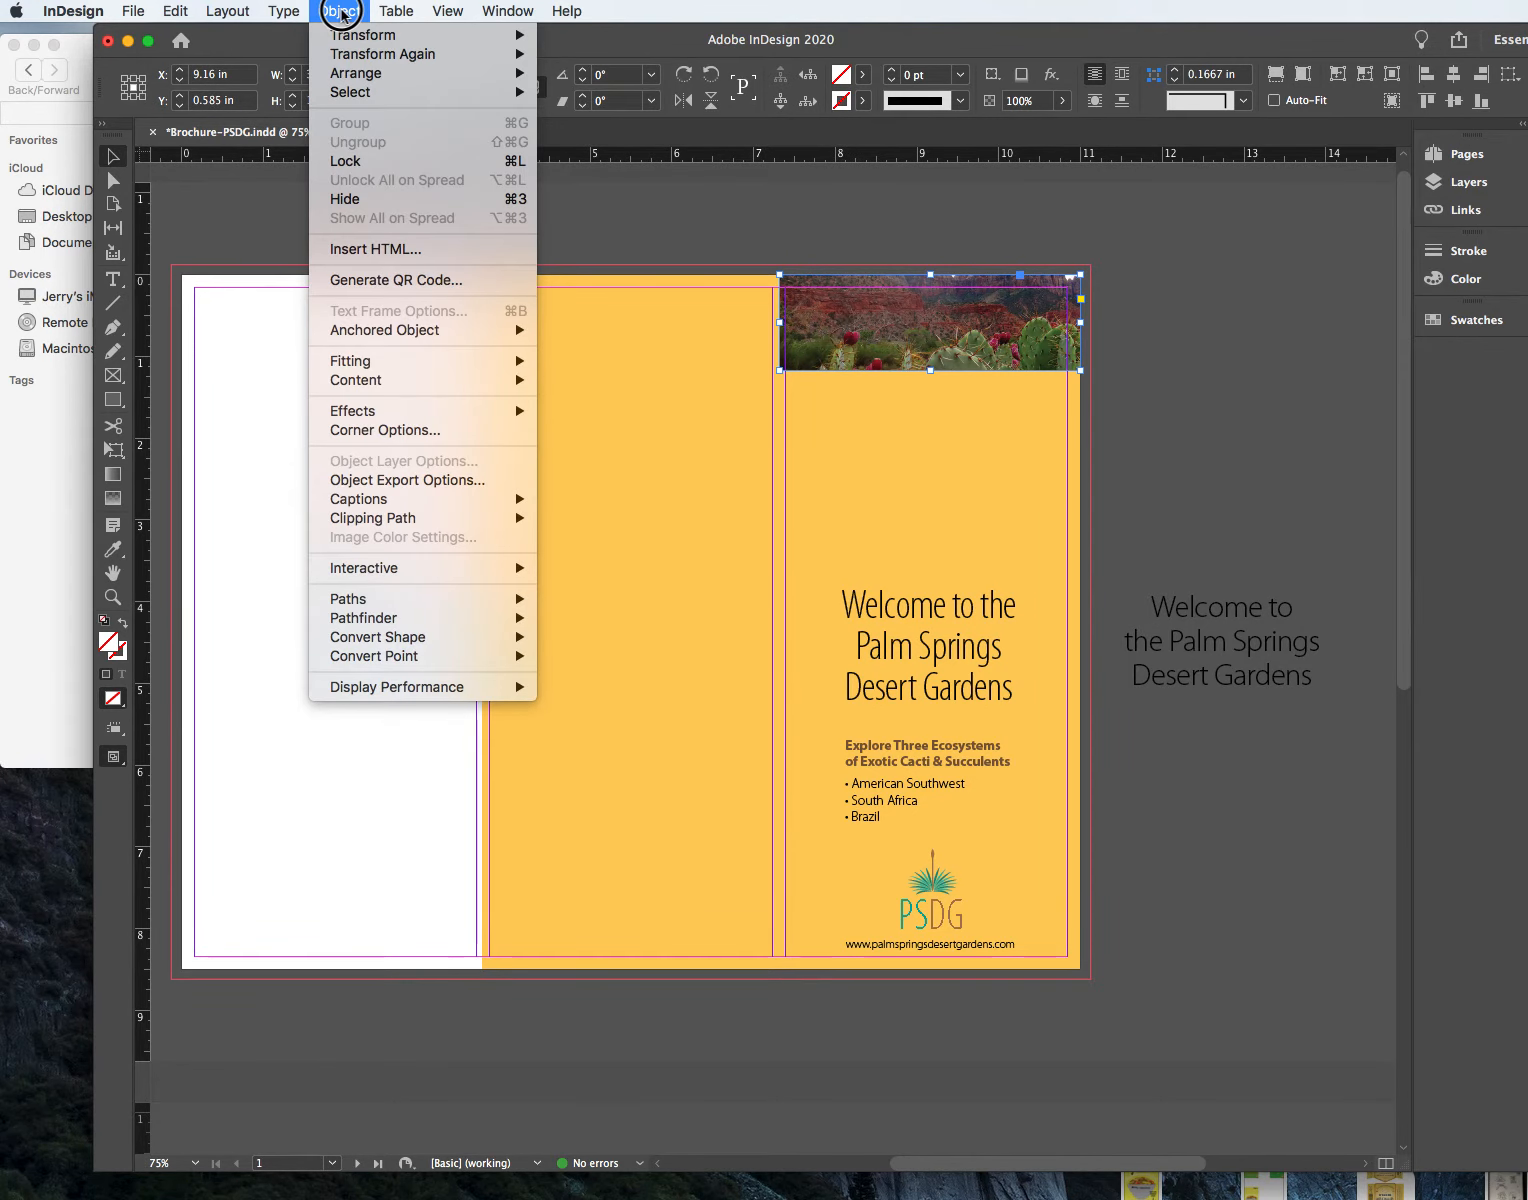
mouse_move(396, 361)
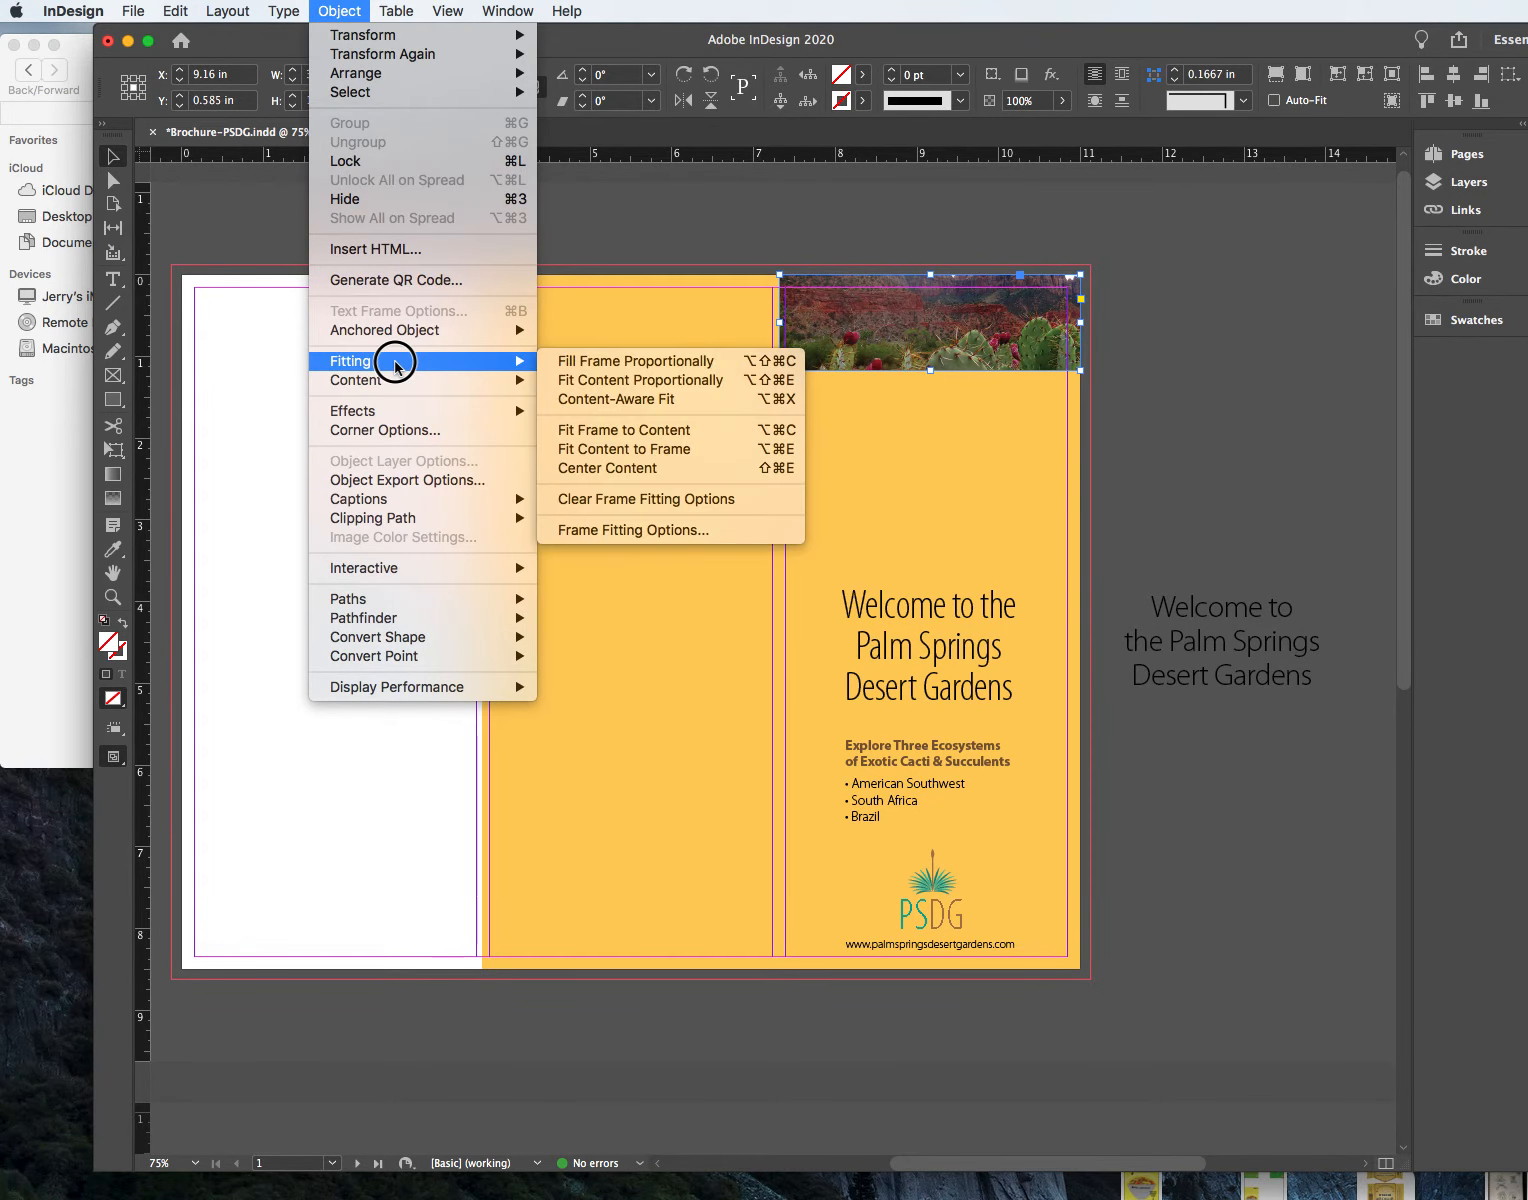
left_click(572, 368)
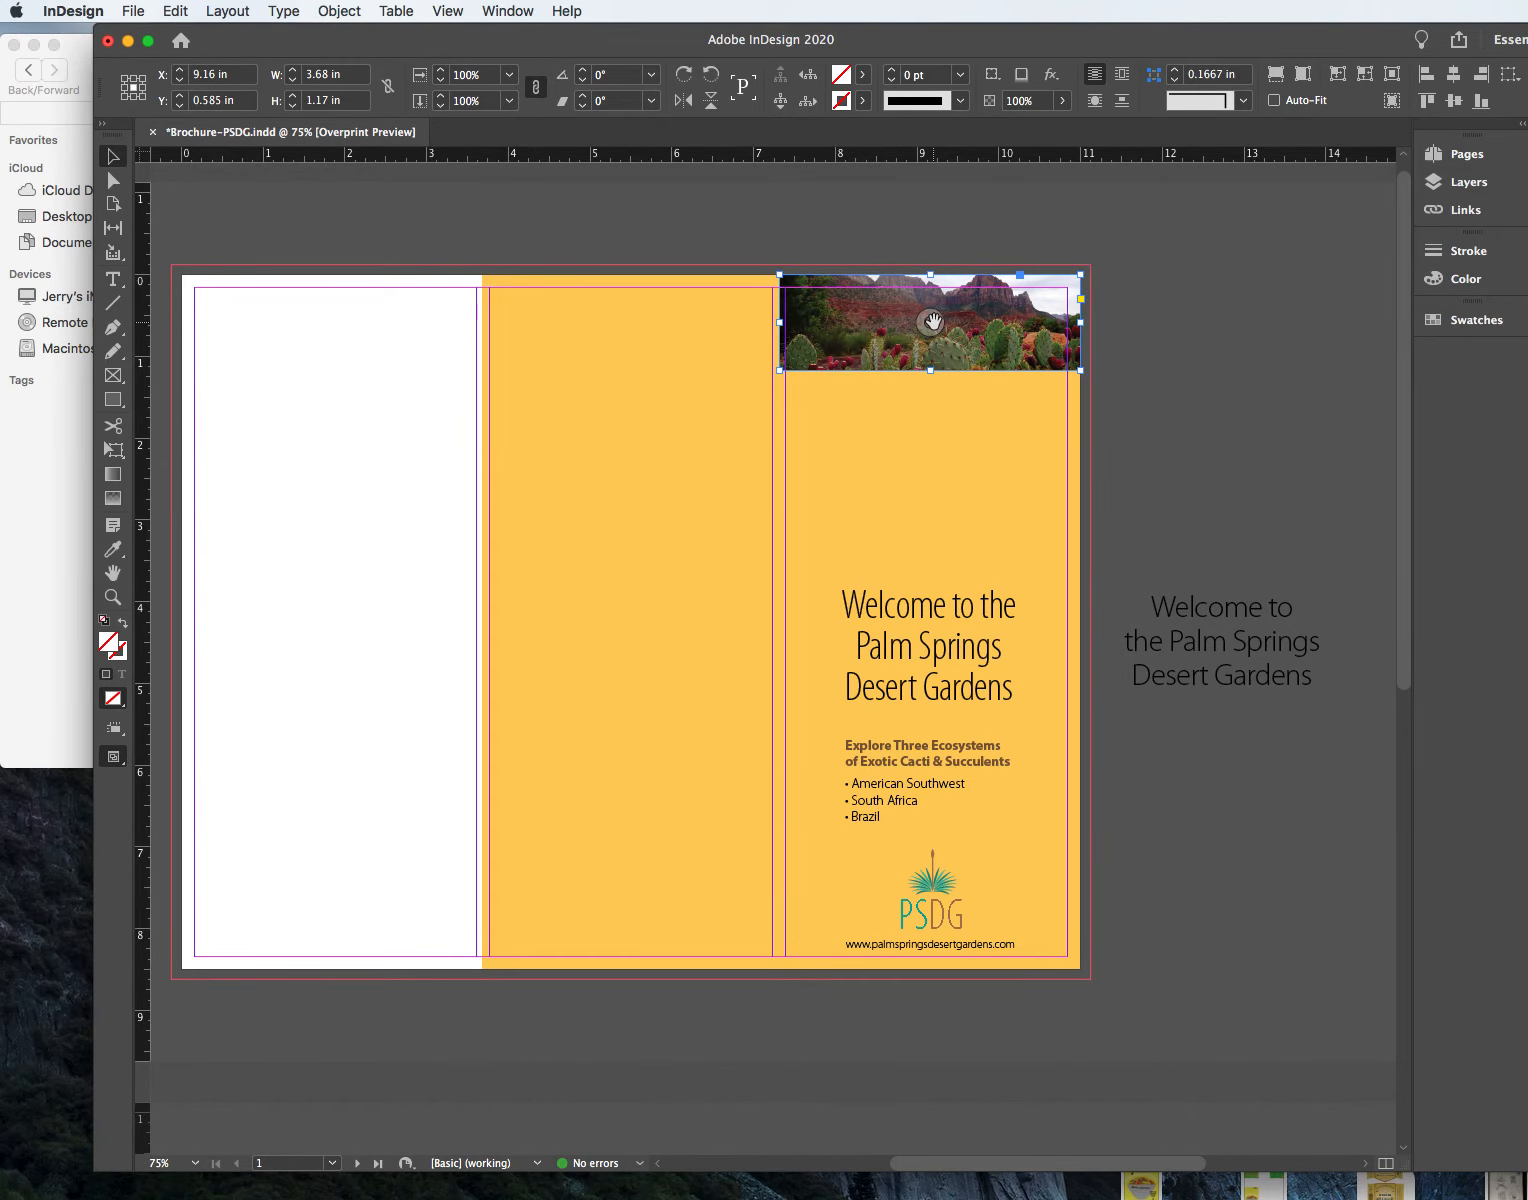
left_click_drag(931, 321, 938, 279)
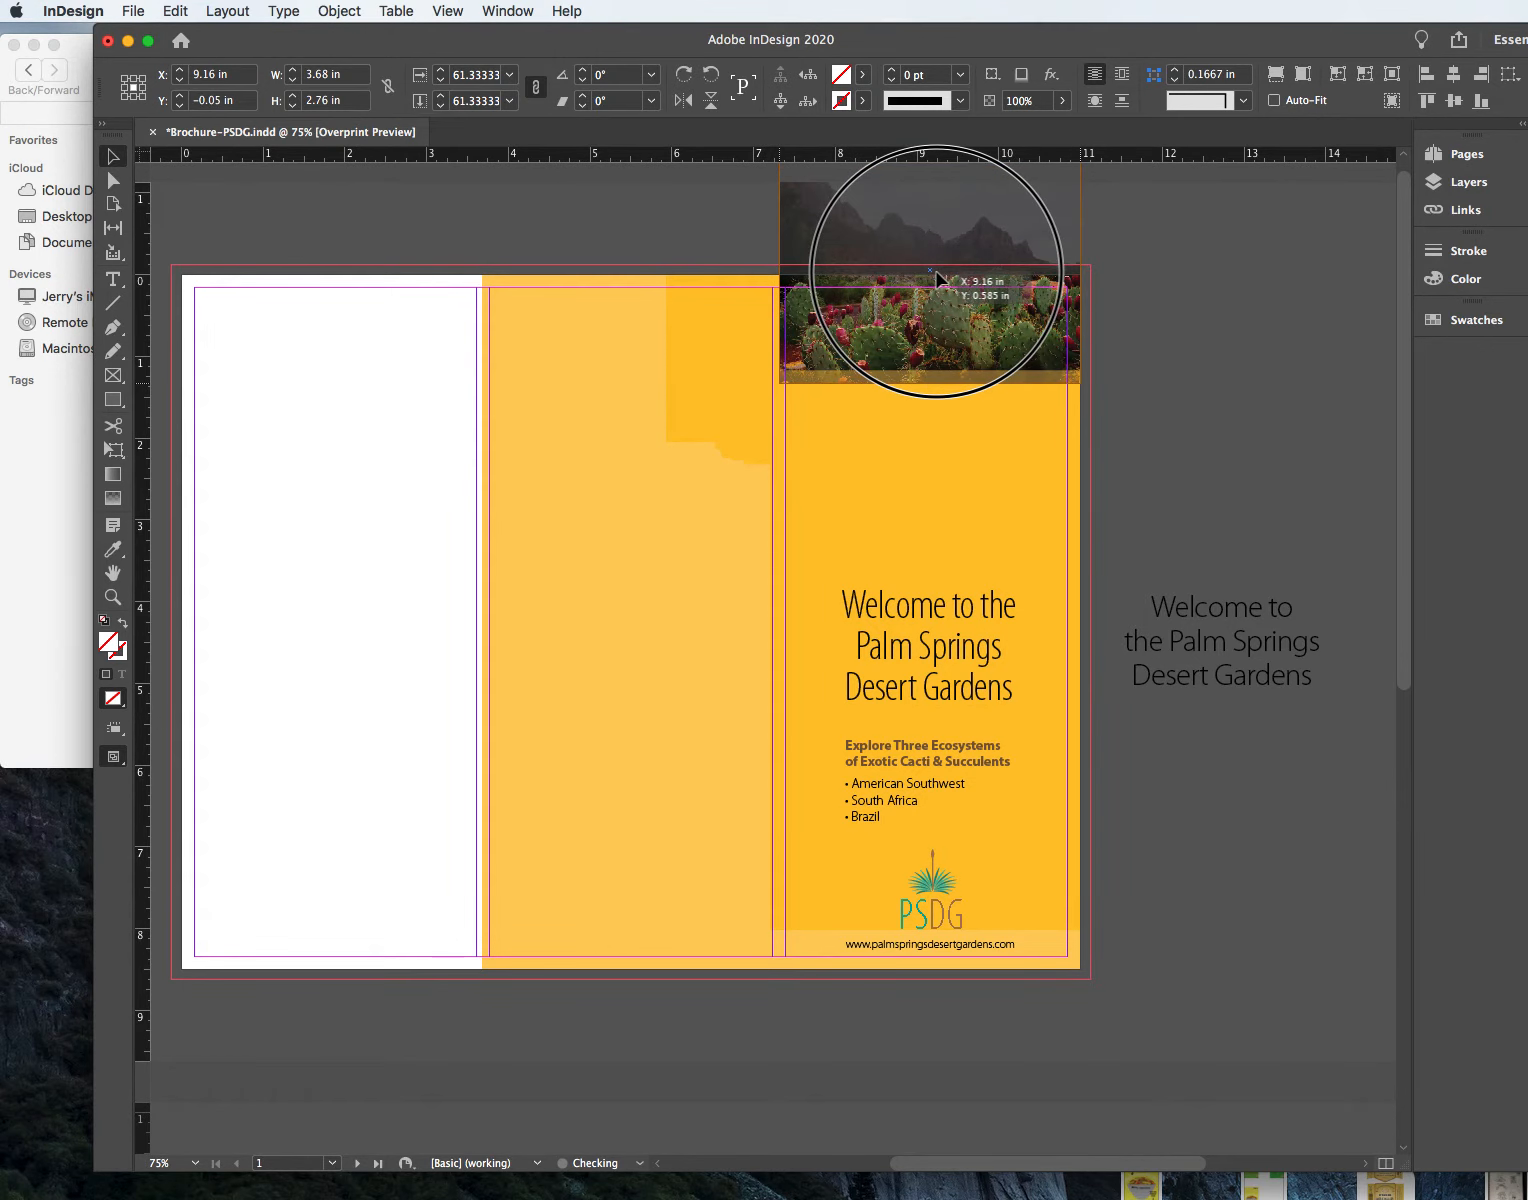
left_click_drag(938, 279, 938, 280)
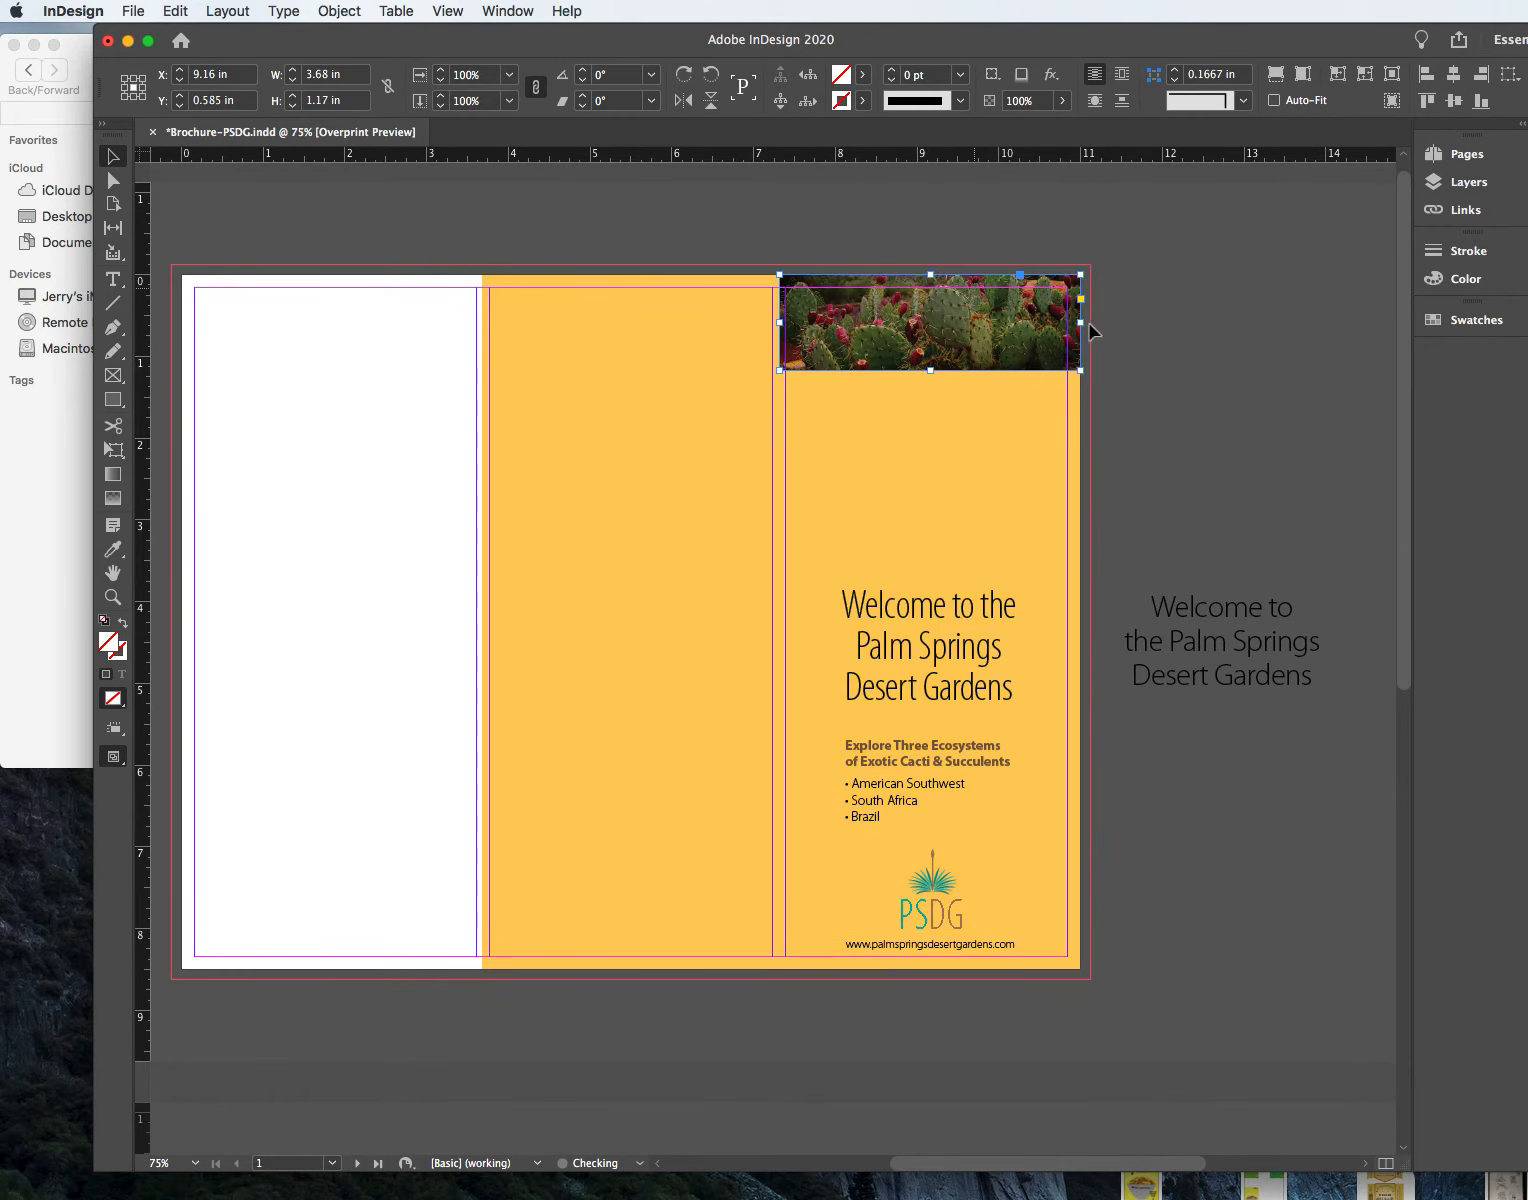
left_click(1143, 355)
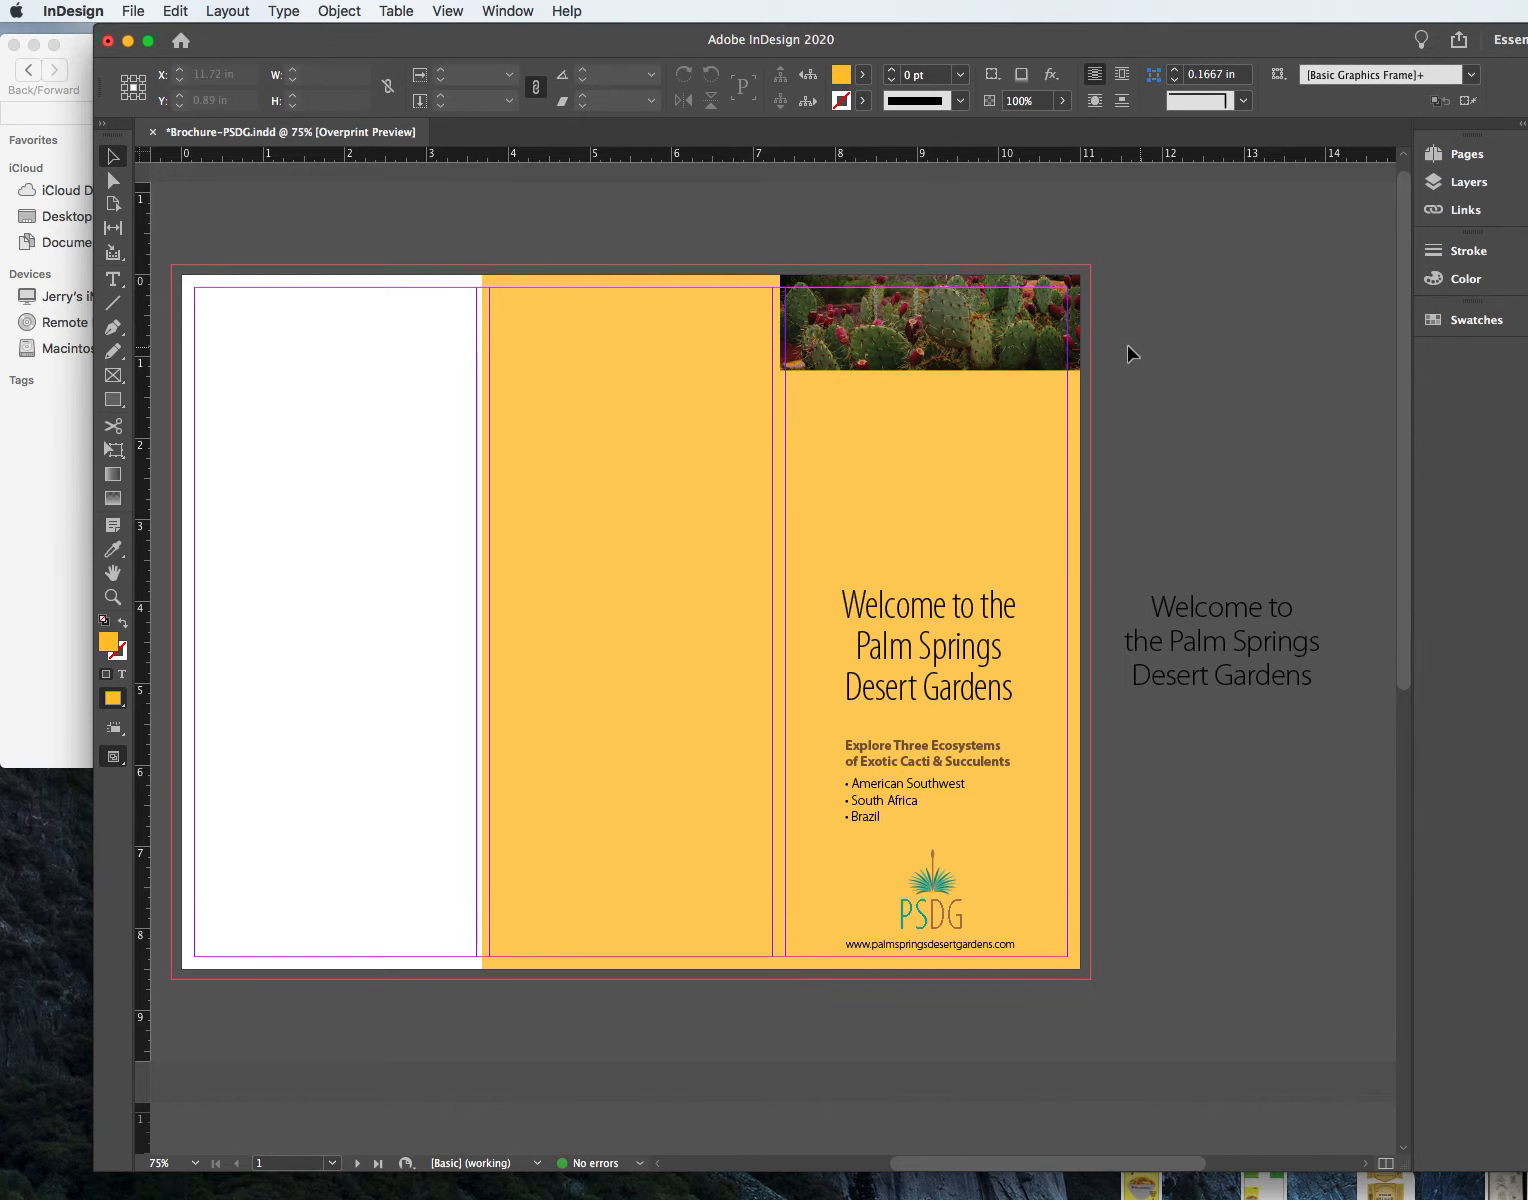
Step: Duplicate the cactus photo frame twice straight down the right panel, with copies centred at about Y 1.88 in and Y 3.18 in
left_click(1010, 333)
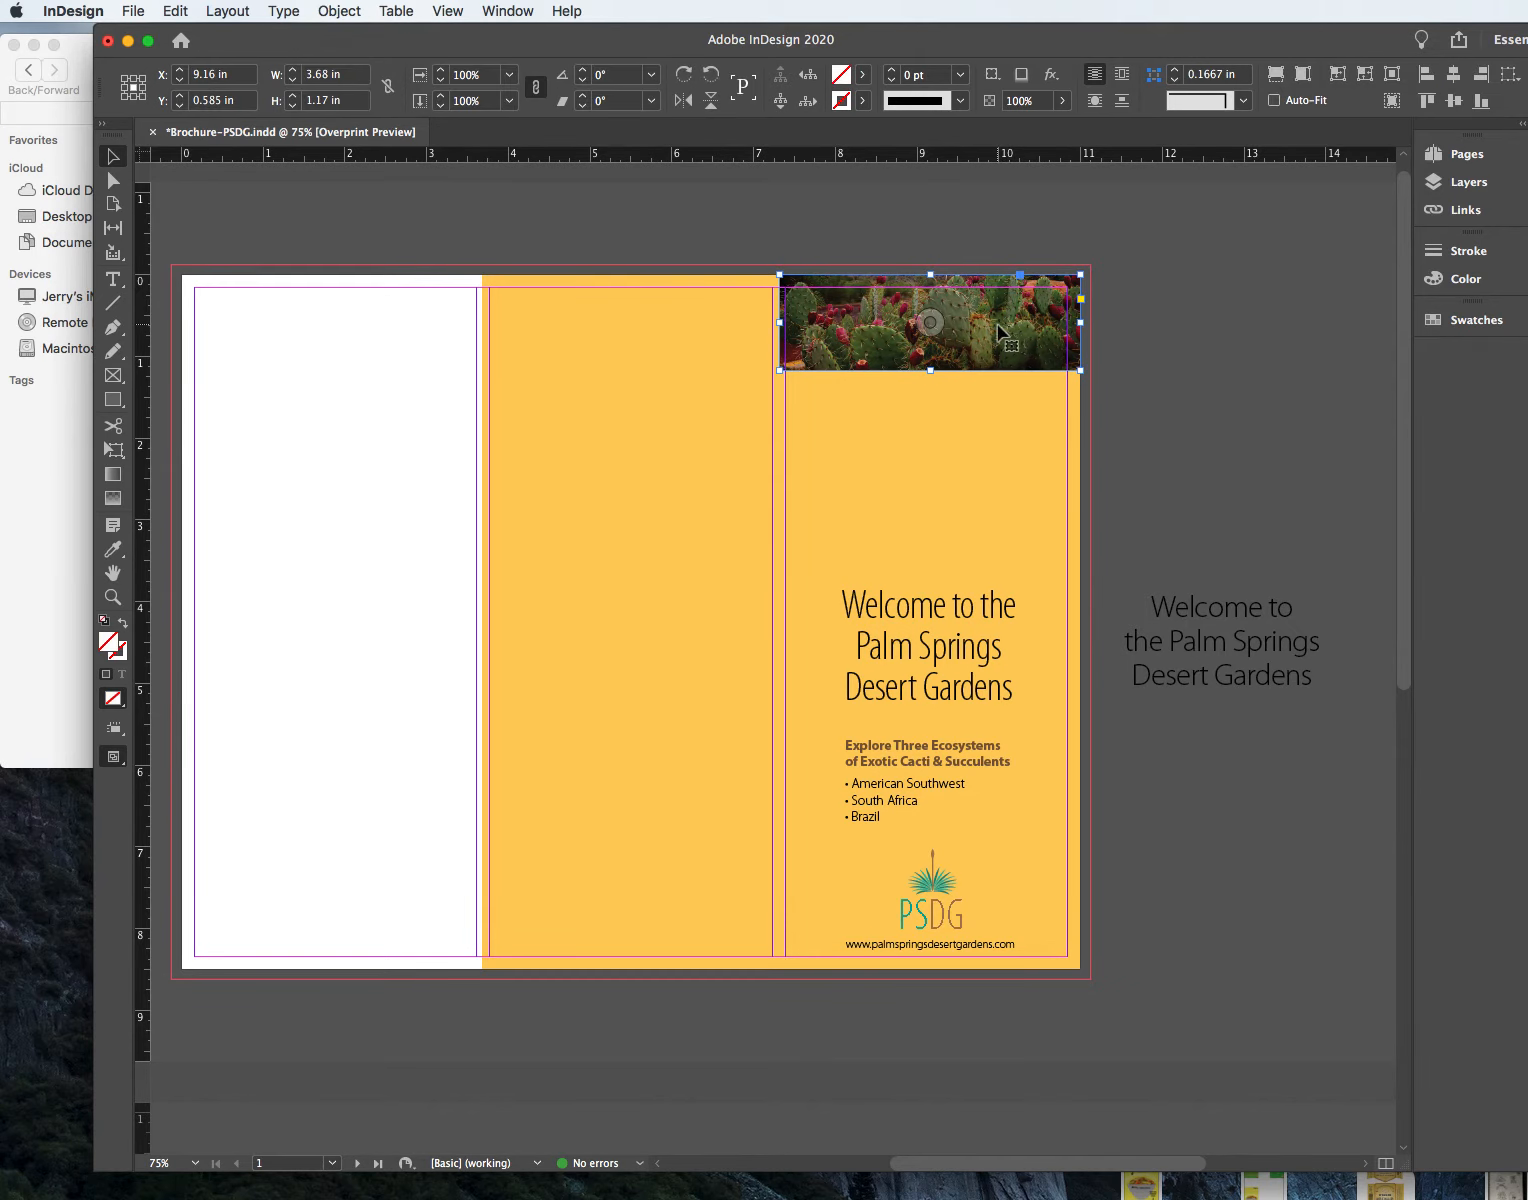
left_click_drag(1000, 331, 998, 437)
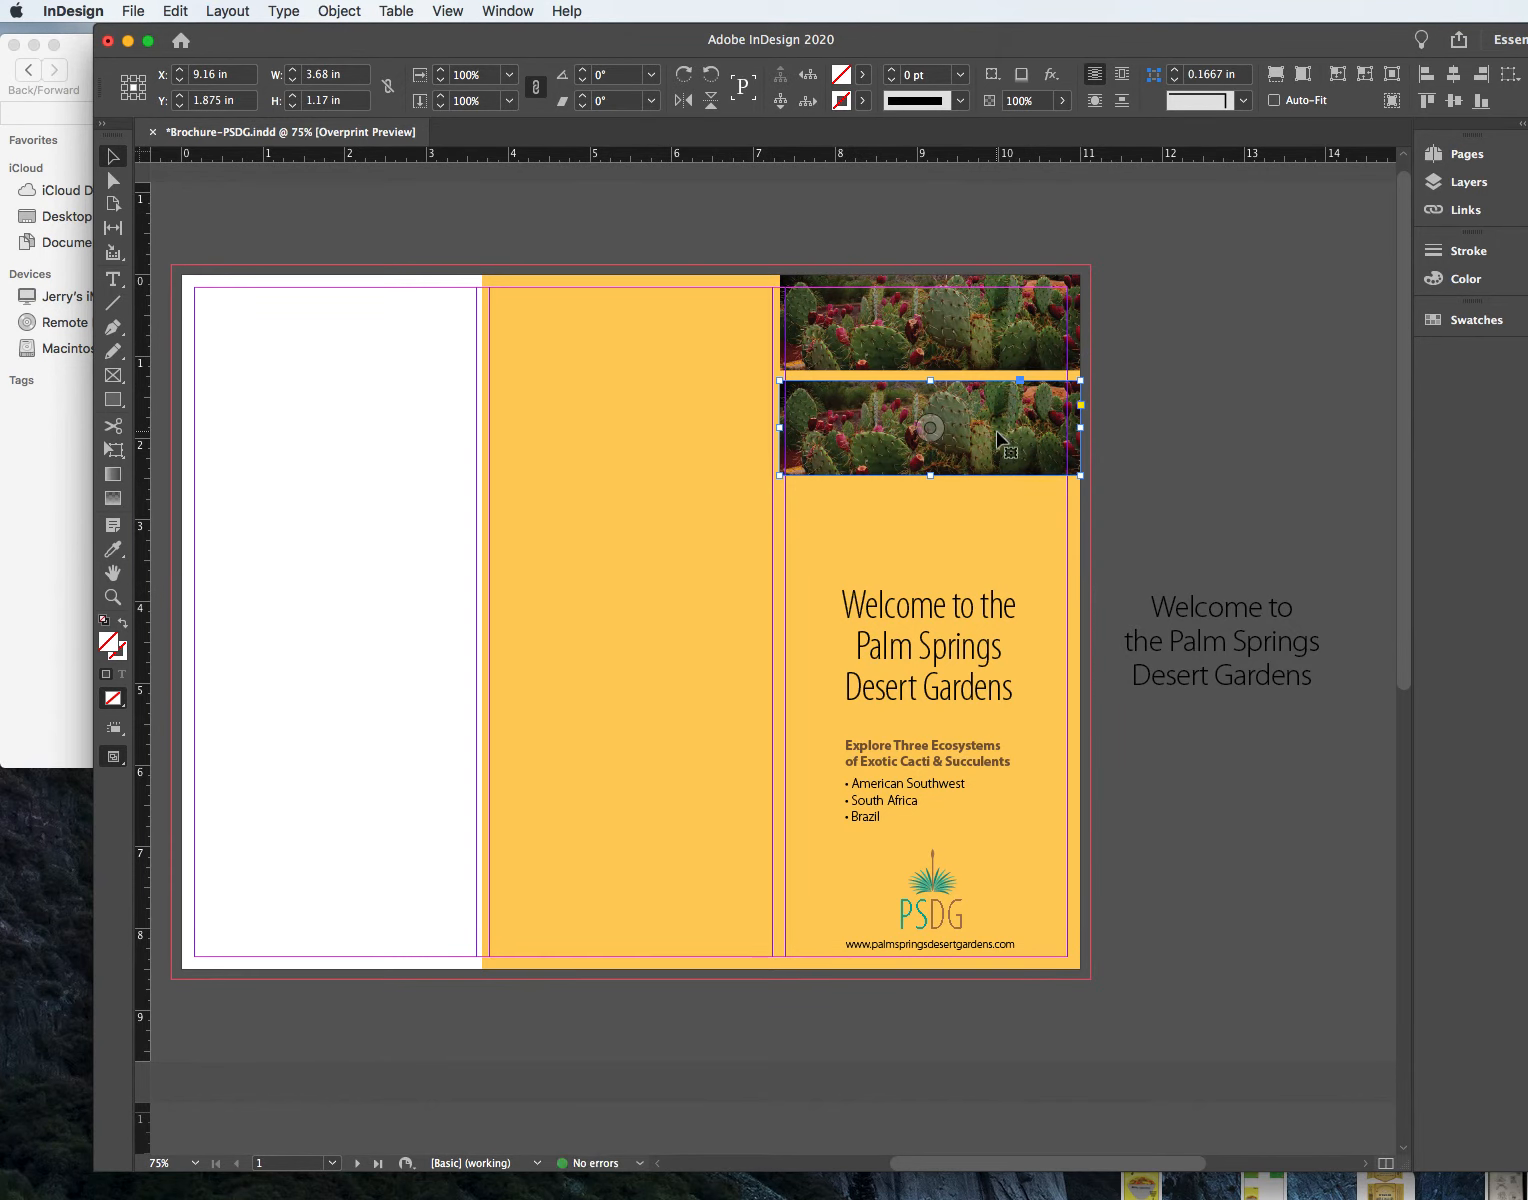
left_click_drag(998, 437, 997, 548)
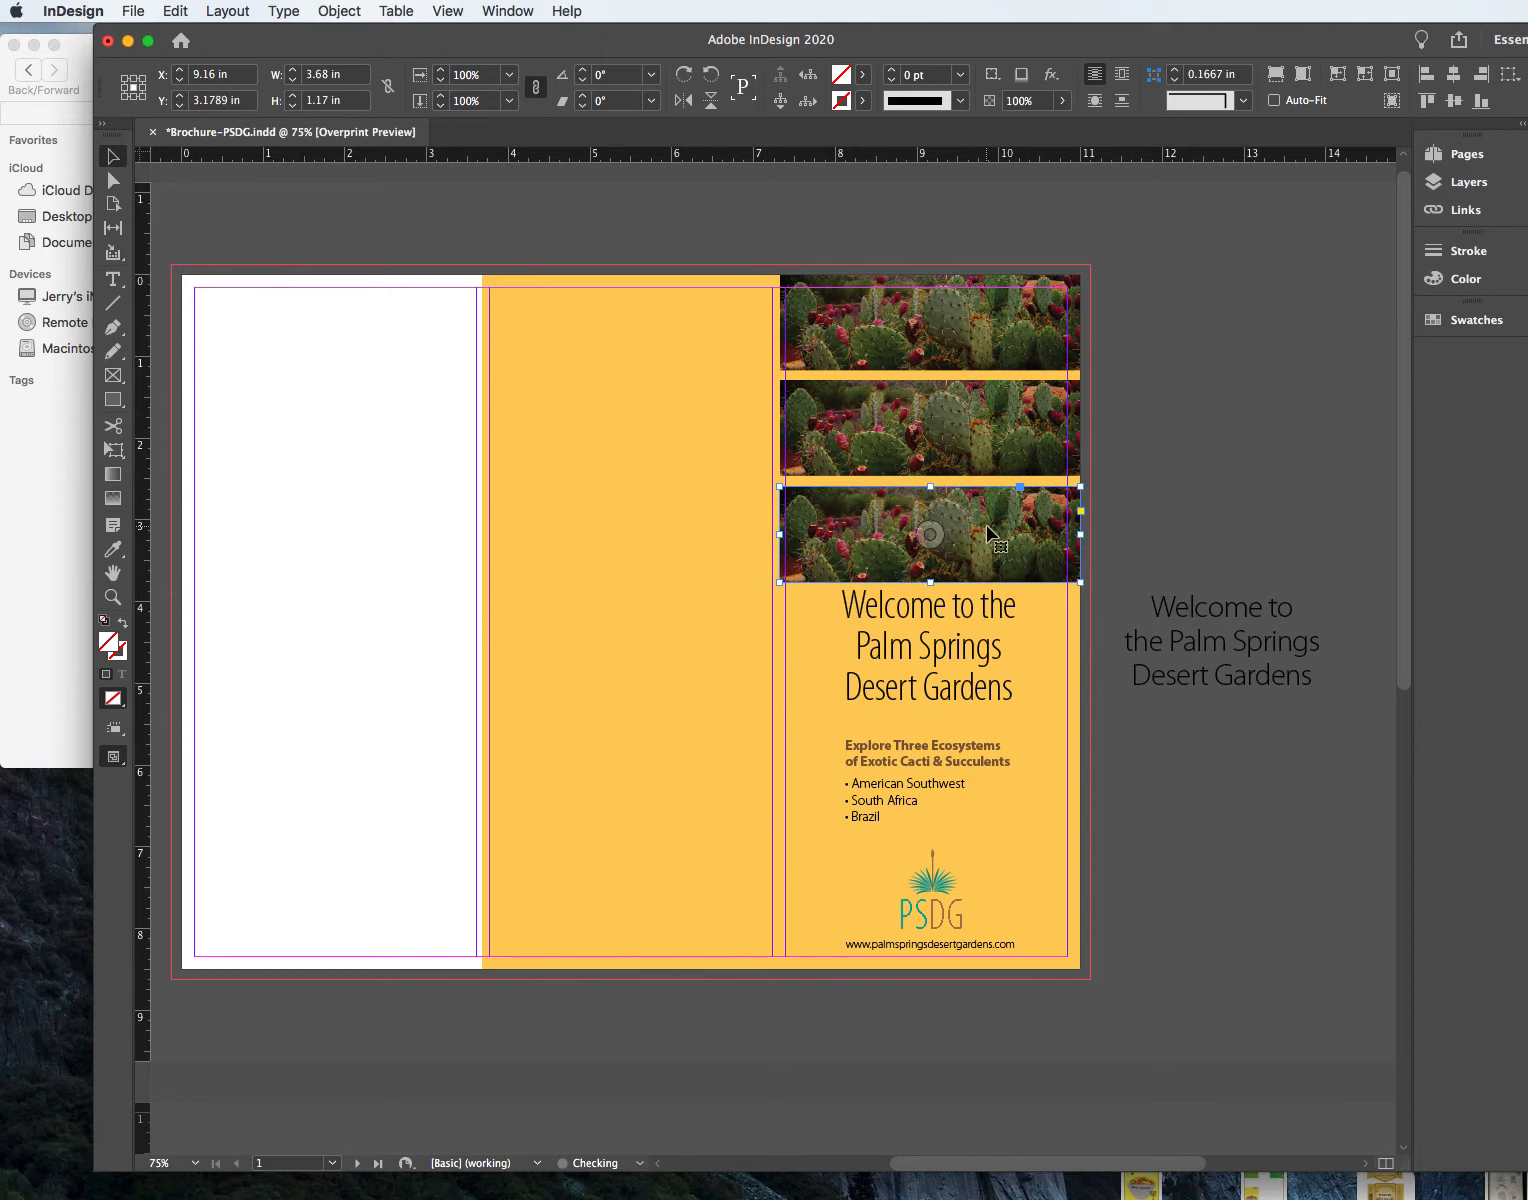
Step: Replace the middle frame's image with the desert plants photo whose file name begins with "2-" and reposition it inside the frame
left_click(1050, 440)
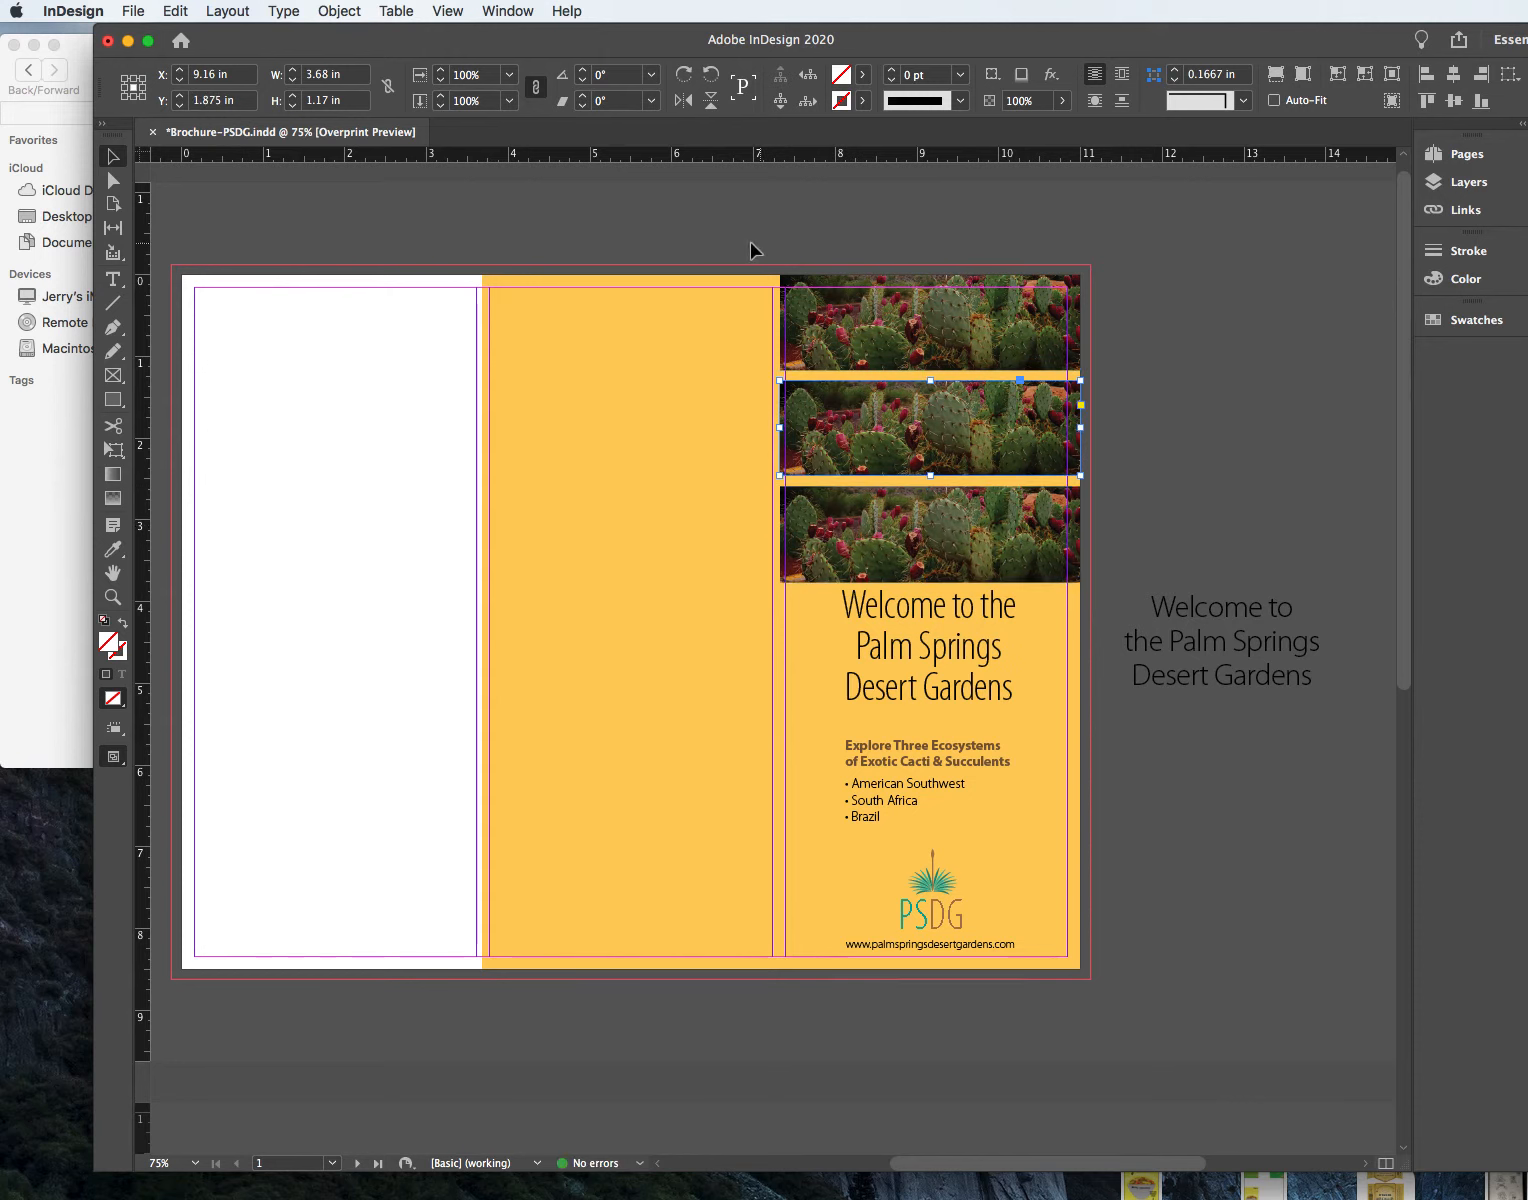
key("super+d")
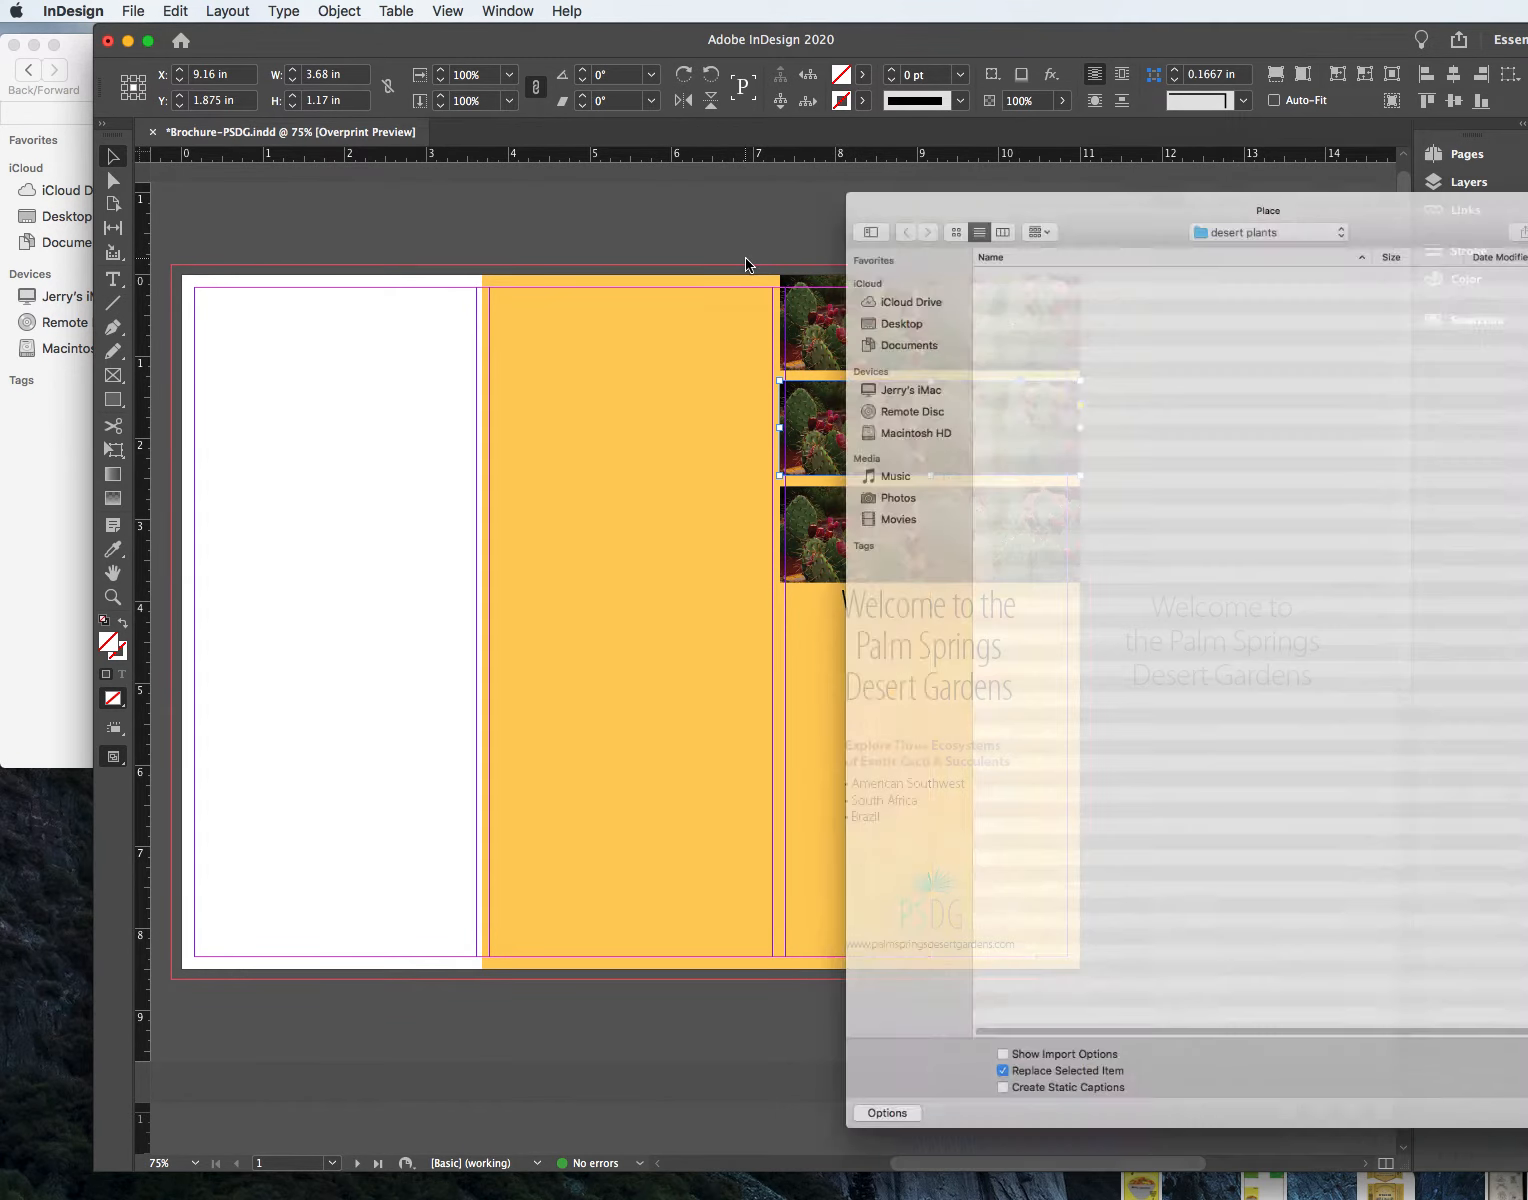
left_click(997, 218)
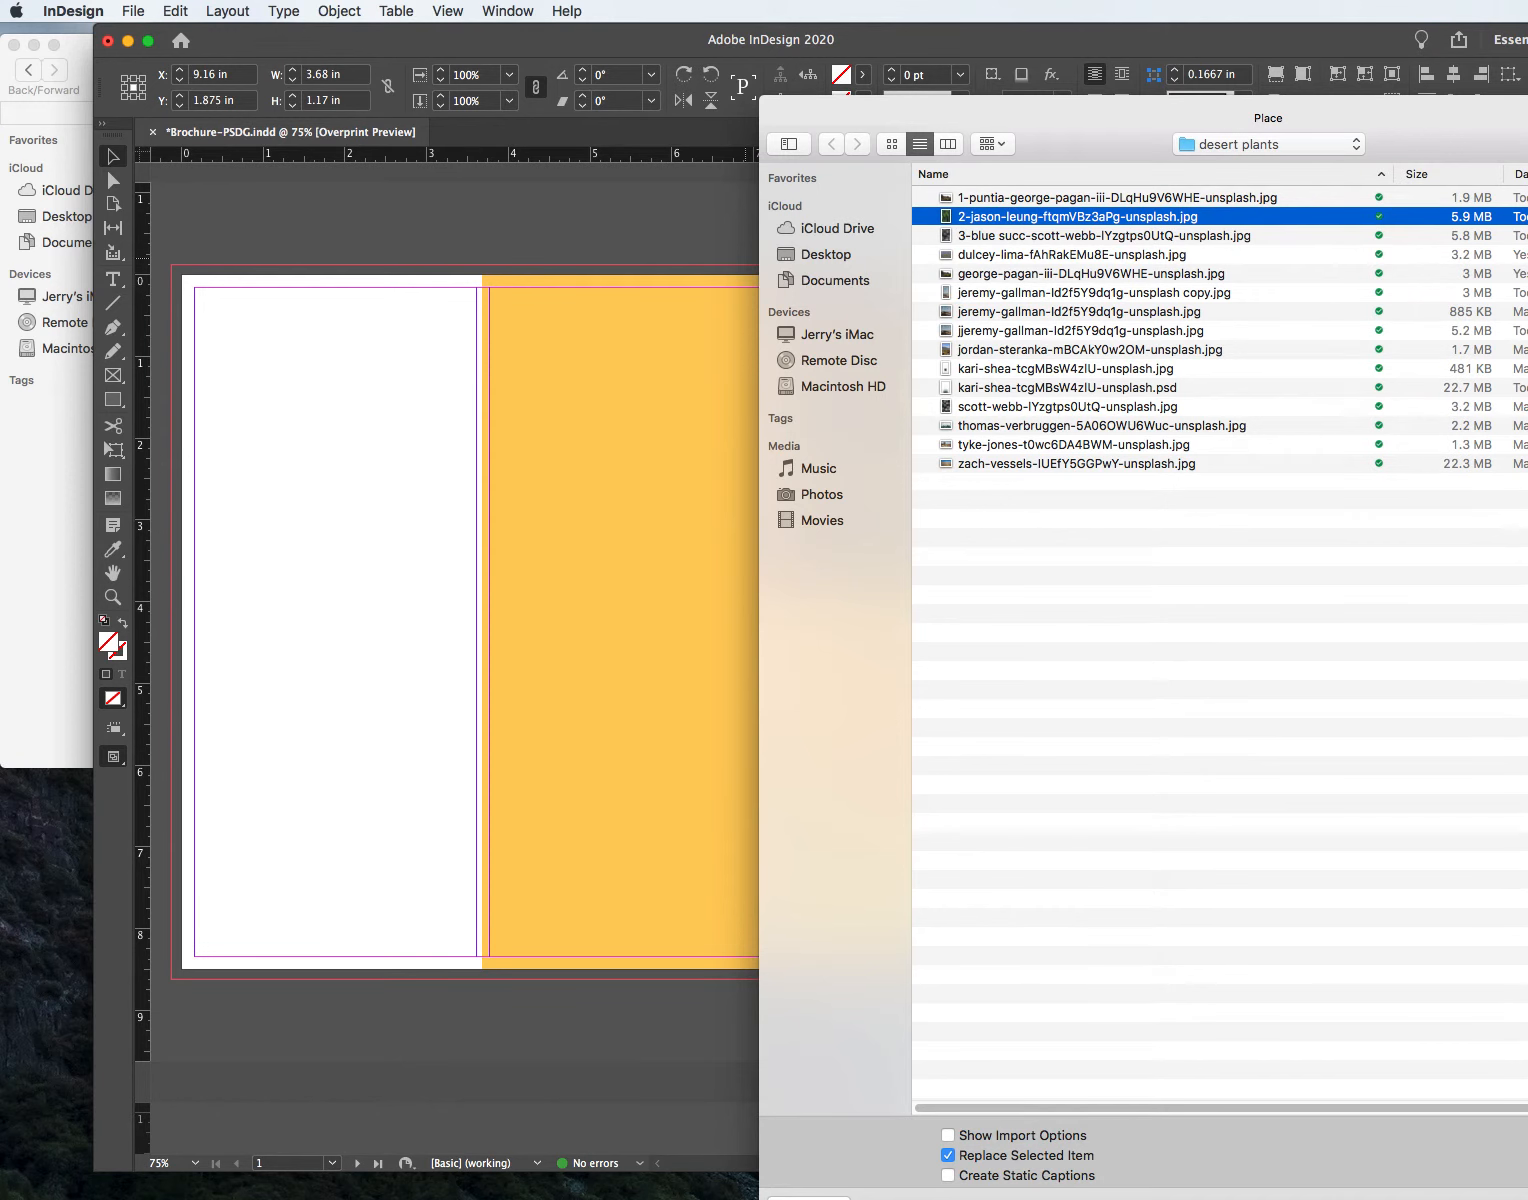
key("Return")
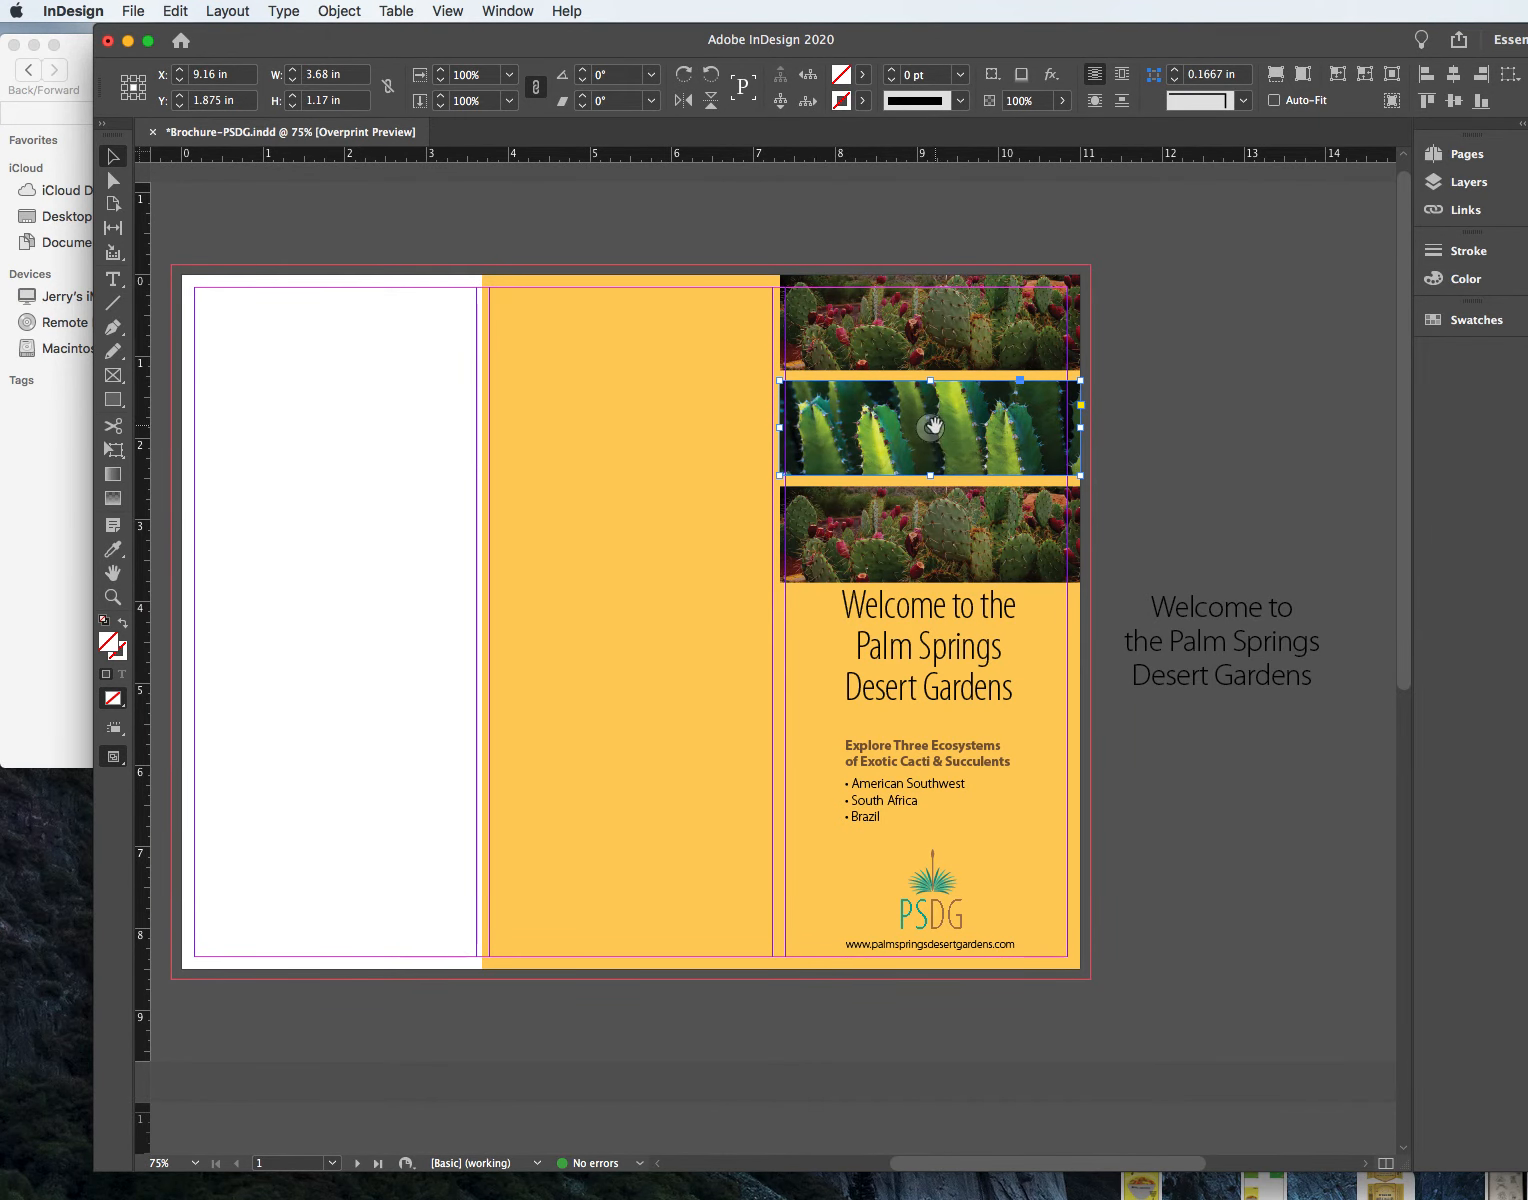
mouse_move(931, 429)
left_mouse_down()
mouse_move(925, 405)
mouse_move(950, 480)
mouse_move(949, 428)
mouse_move(945, 490)
mouse_move(948, 400)
mouse_move(919, 290)
mouse_move(928, 225)
mouse_move(933, 285)
mouse_move(948, 100)
mouse_move(944, 462)
left_mouse_up()
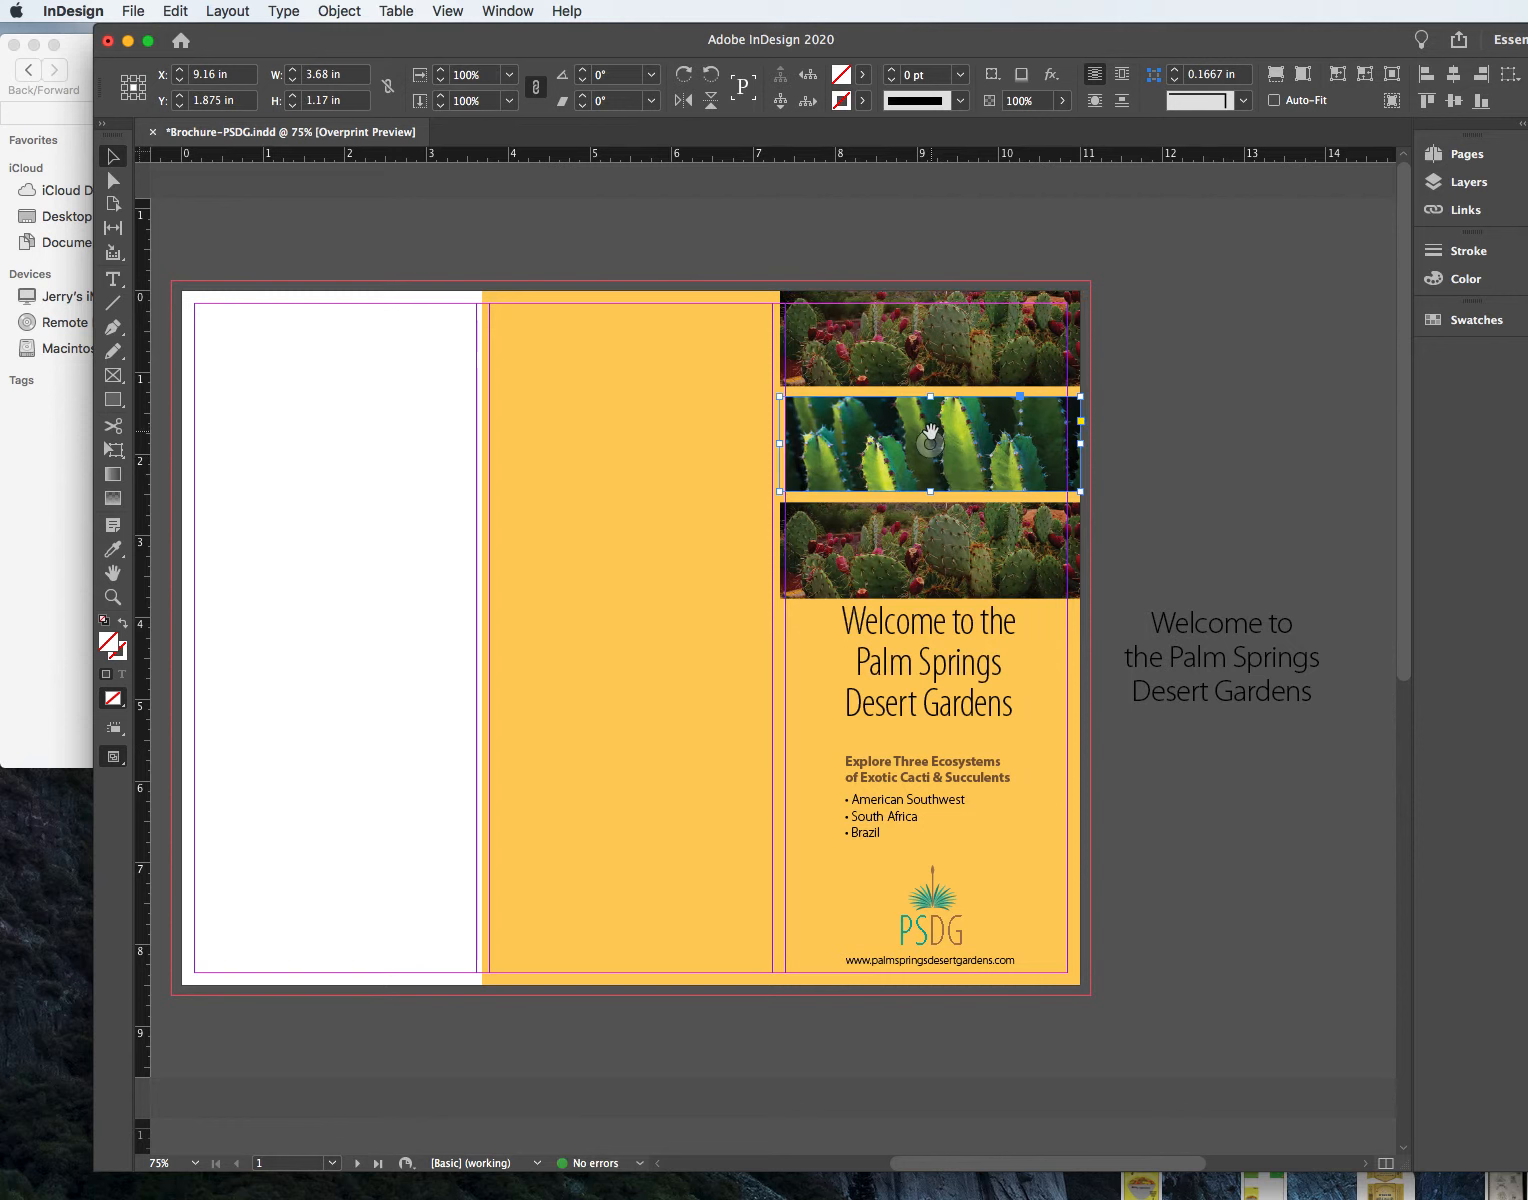
left_click_drag(930, 447, 957, 418)
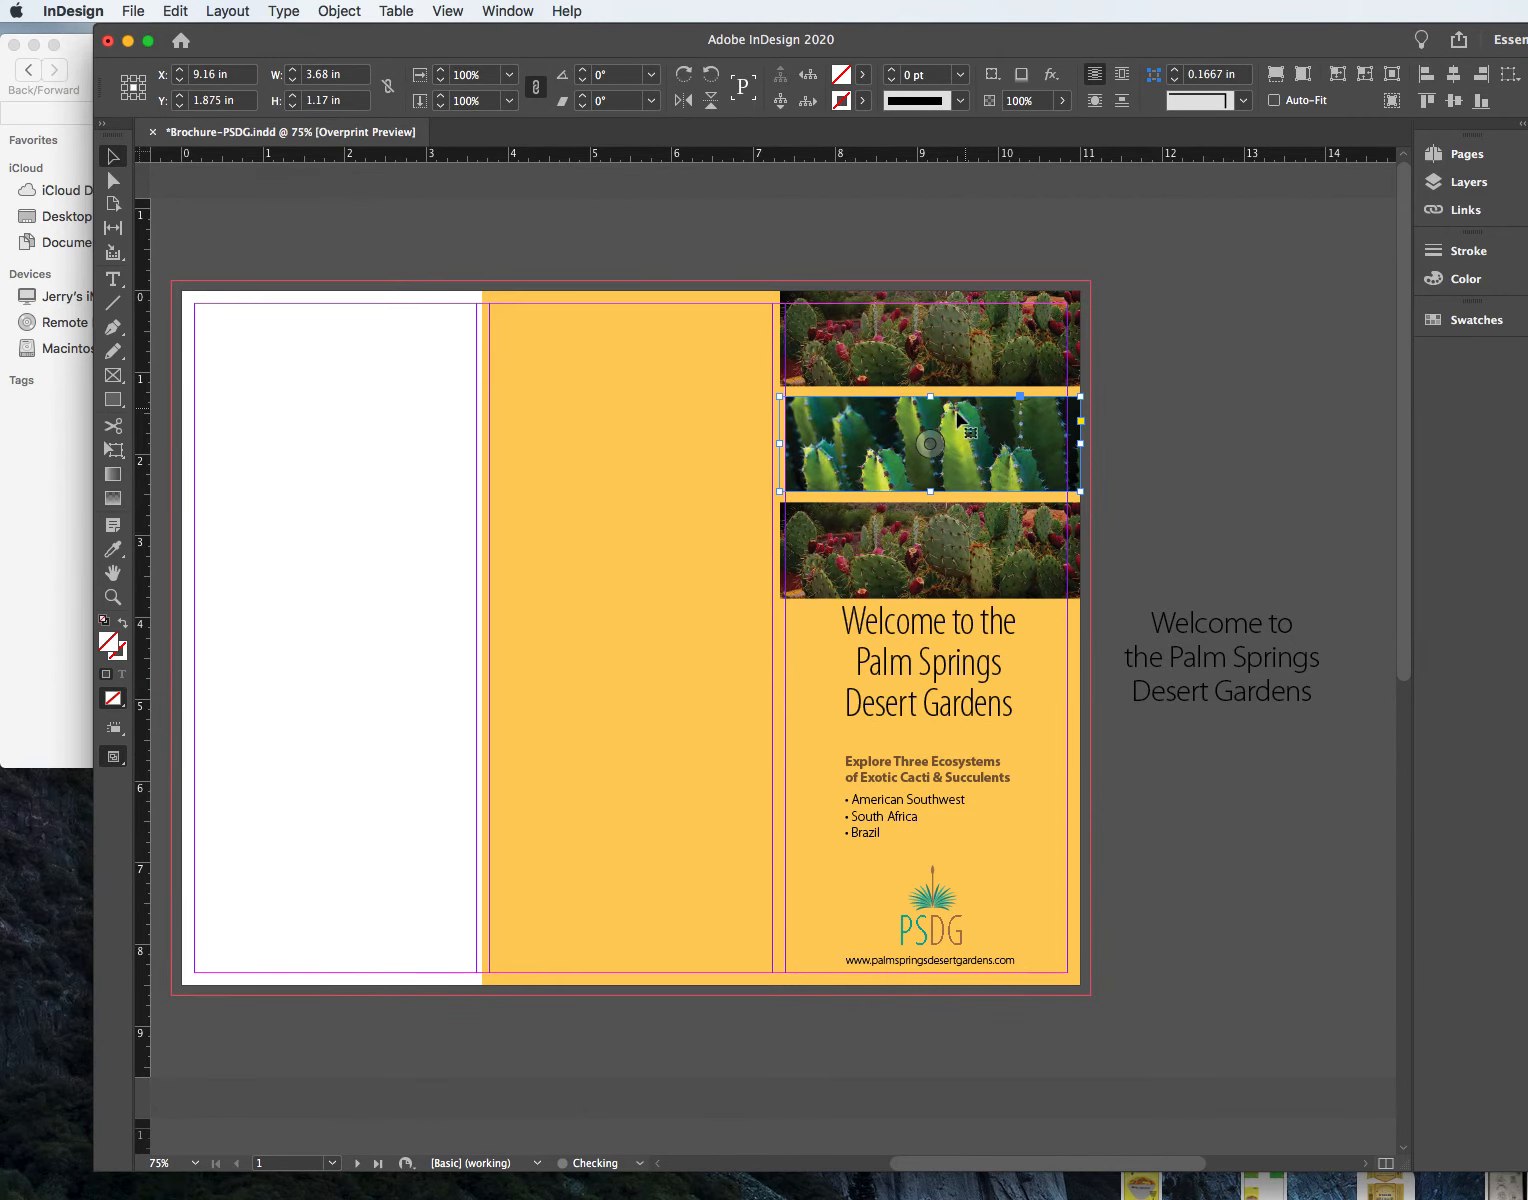
left_click(1157, 452)
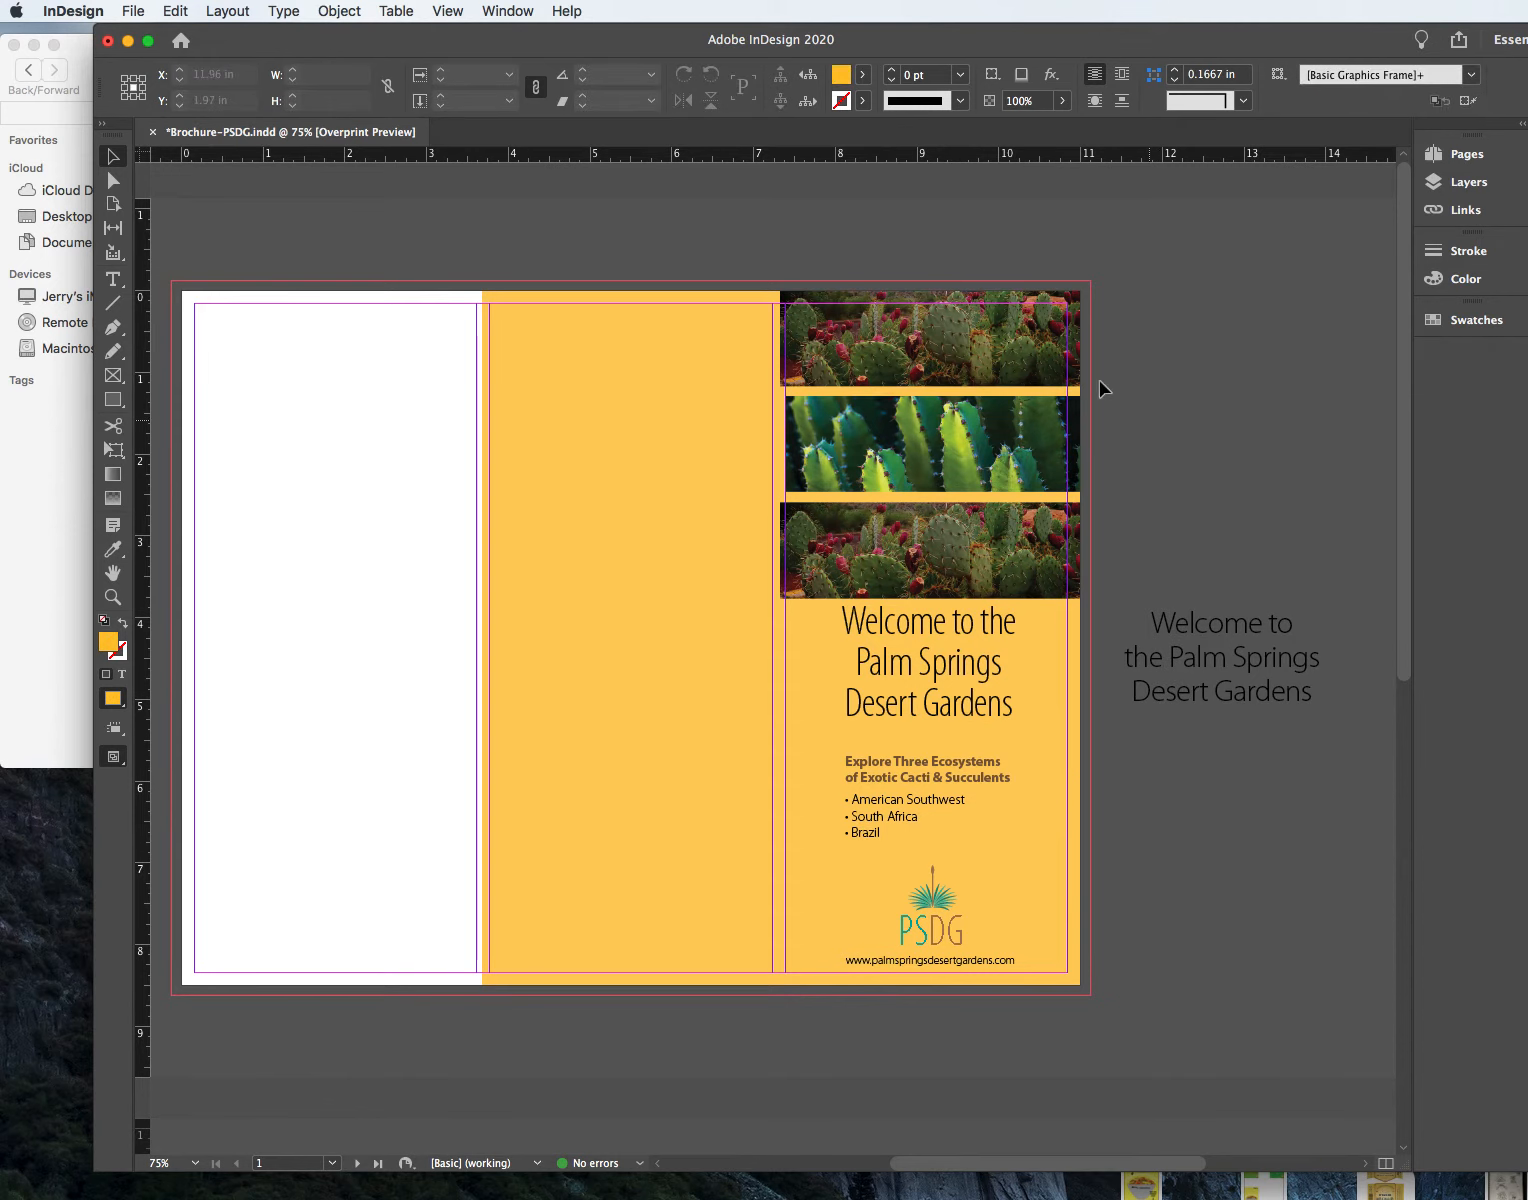
Step: Replace the third frame's image with the photo whose file name begins with "3-blue succ" and enlarge the image slightly inside the frame
left_click(866, 521)
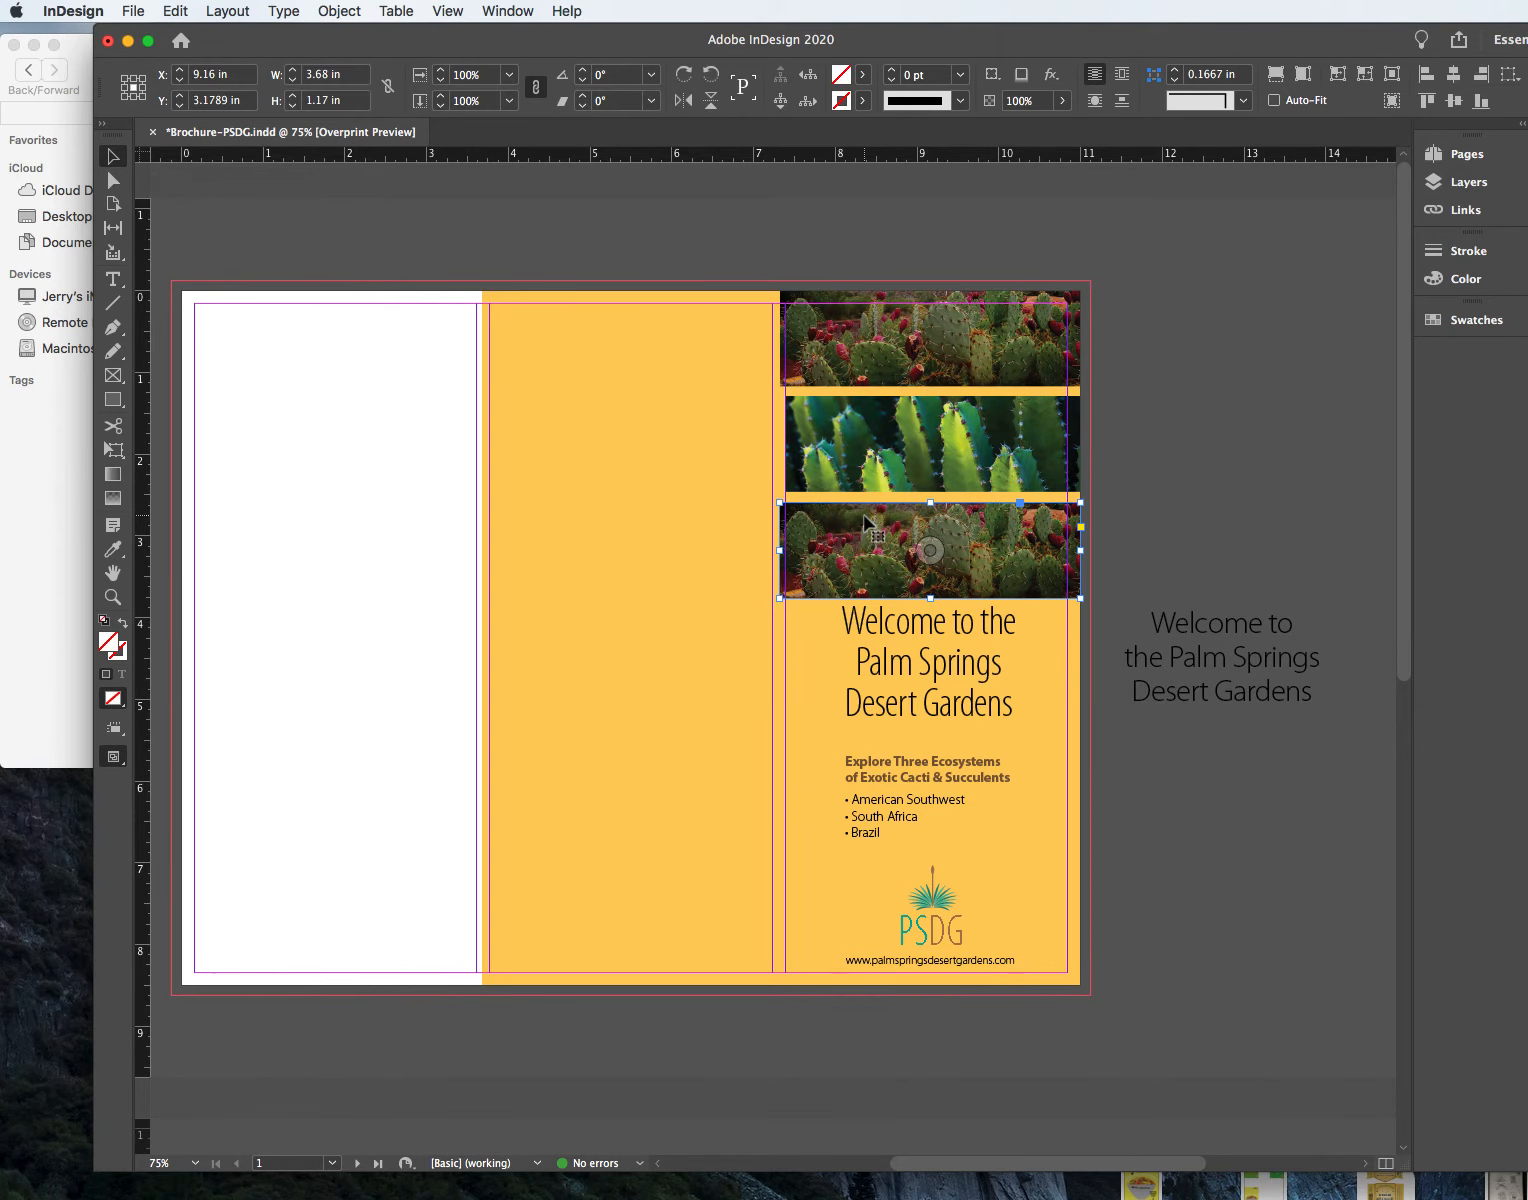
key("super+d")
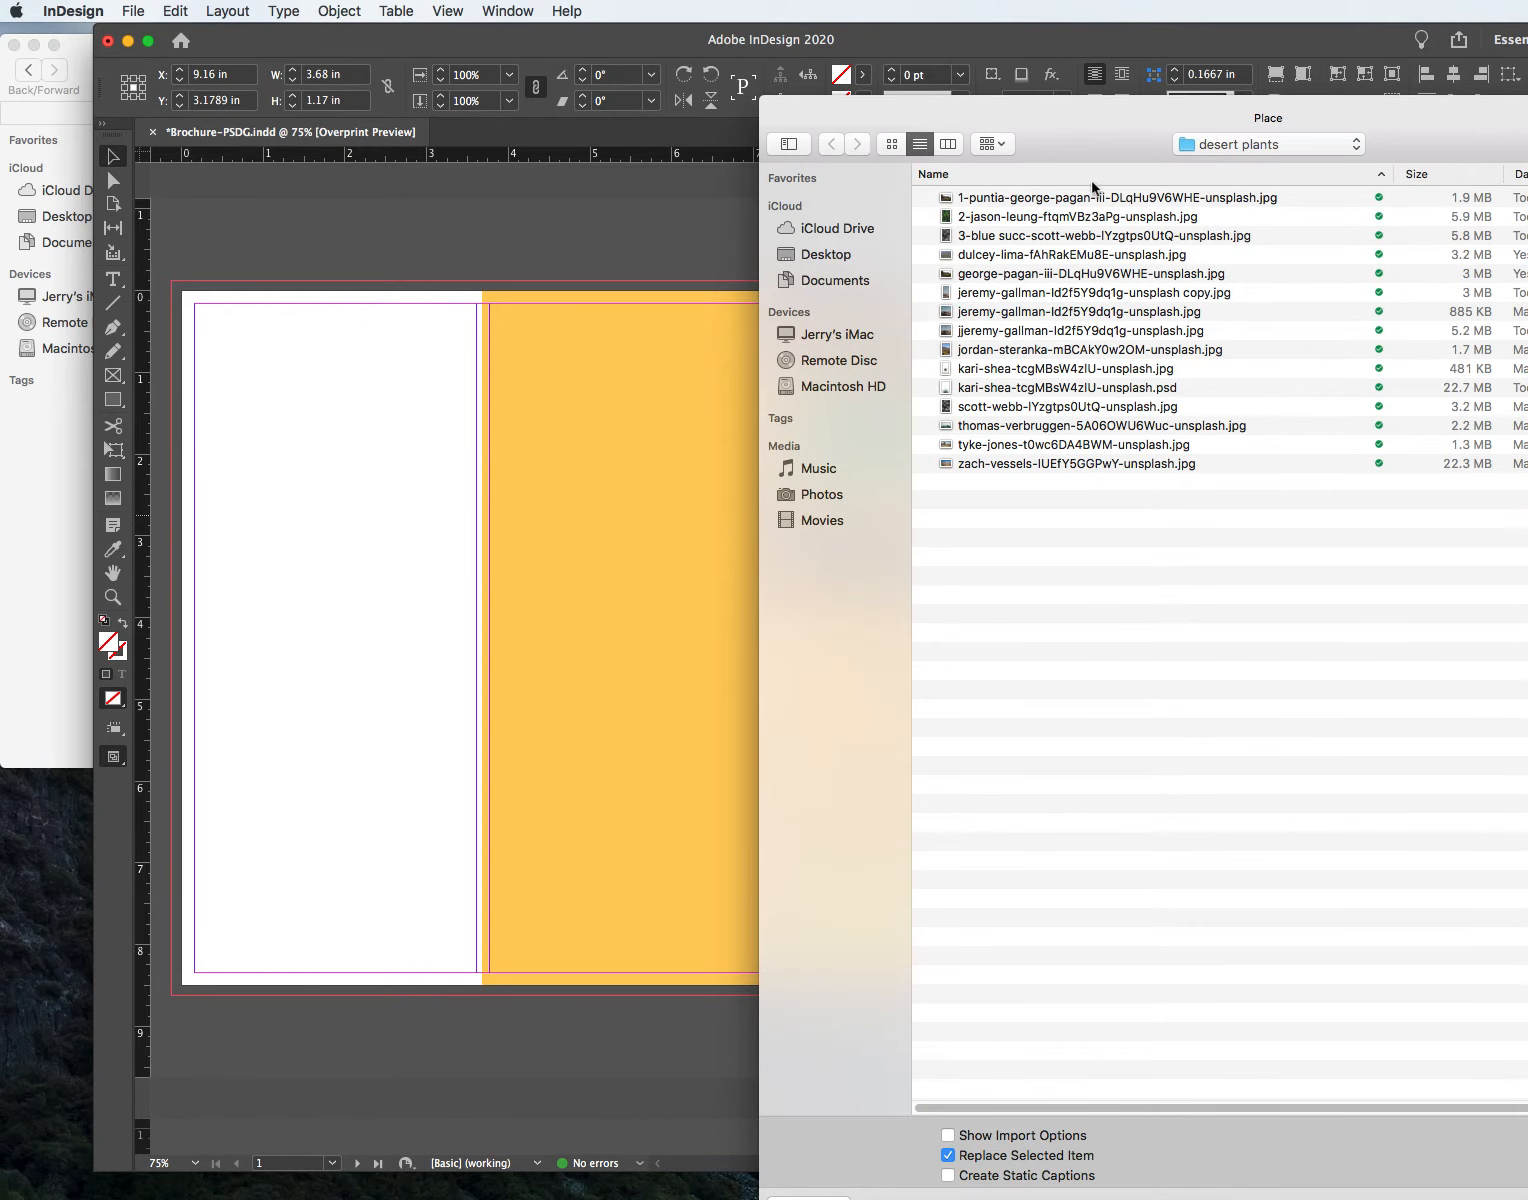
left_click(1053, 236)
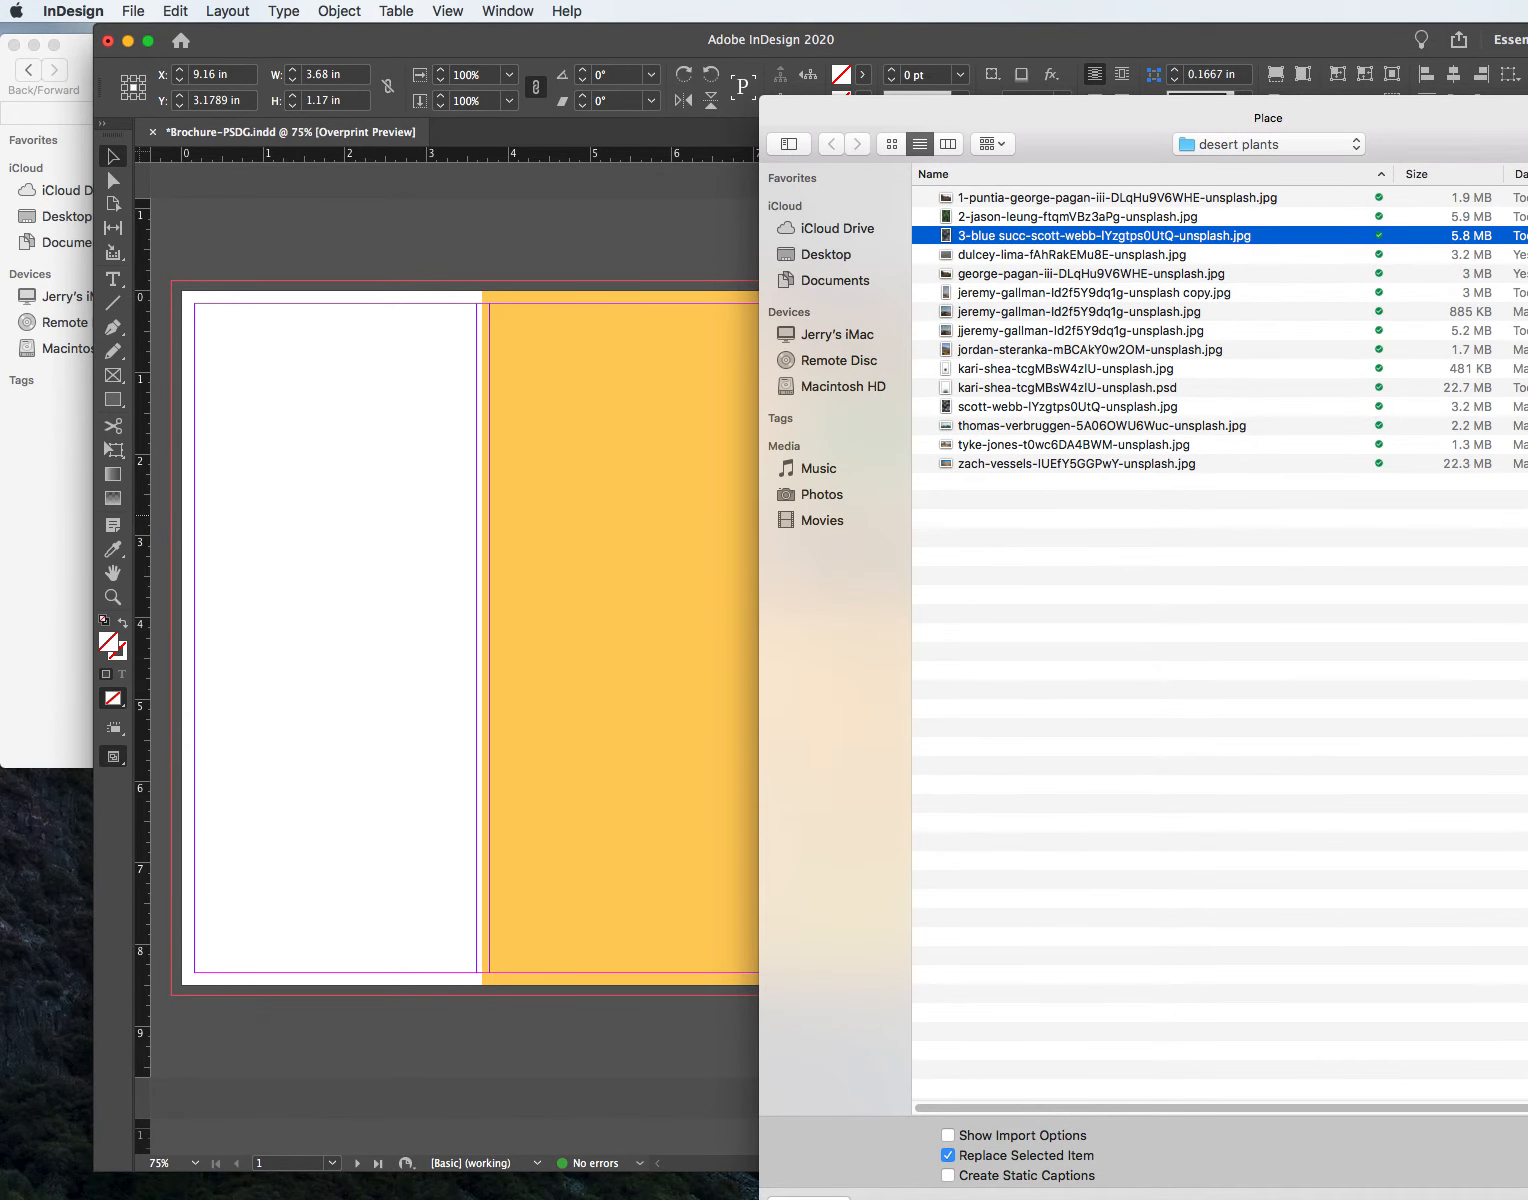
key("Return")
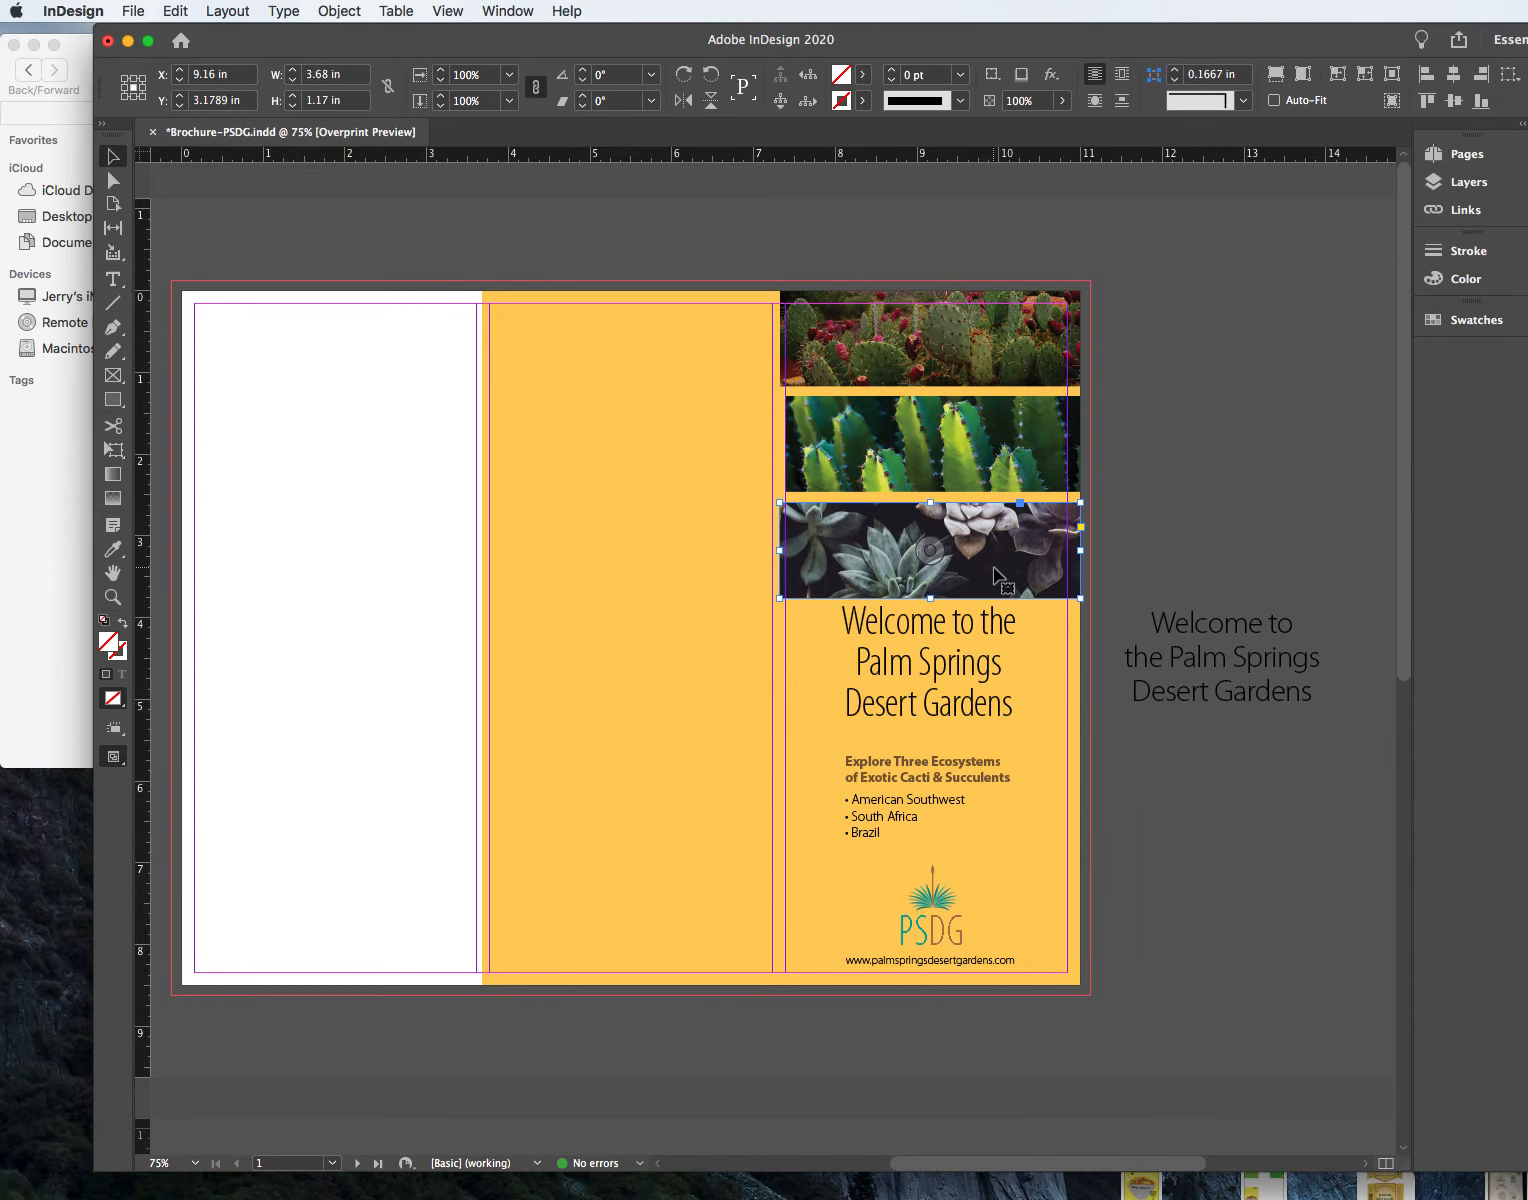
left_click(928, 550)
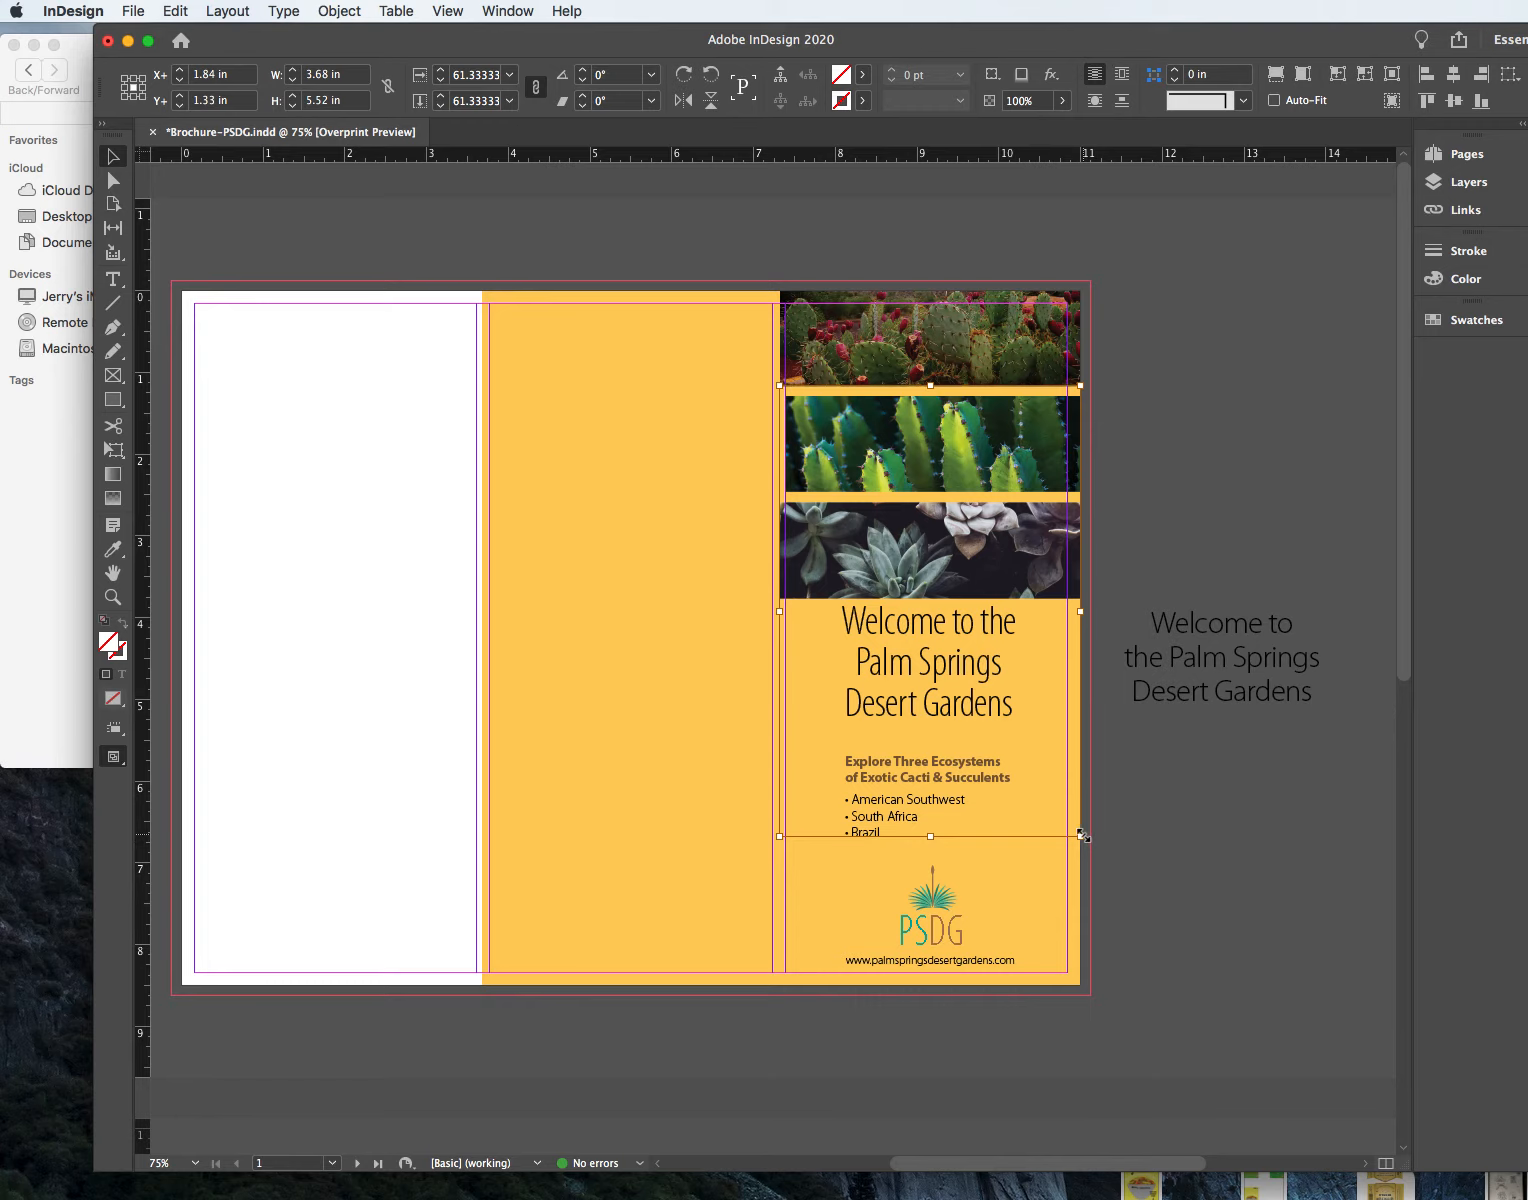
mouse_move(1082, 836)
left_mouse_down()
mouse_move(1045, 822)
mouse_move(1038, 716)
mouse_move(895, 625)
mouse_move(916, 627)
mouse_move(1085, 845)
mouse_move(1023, 727)
mouse_move(1094, 845)
left_mouse_up()
left_click(1153, 832)
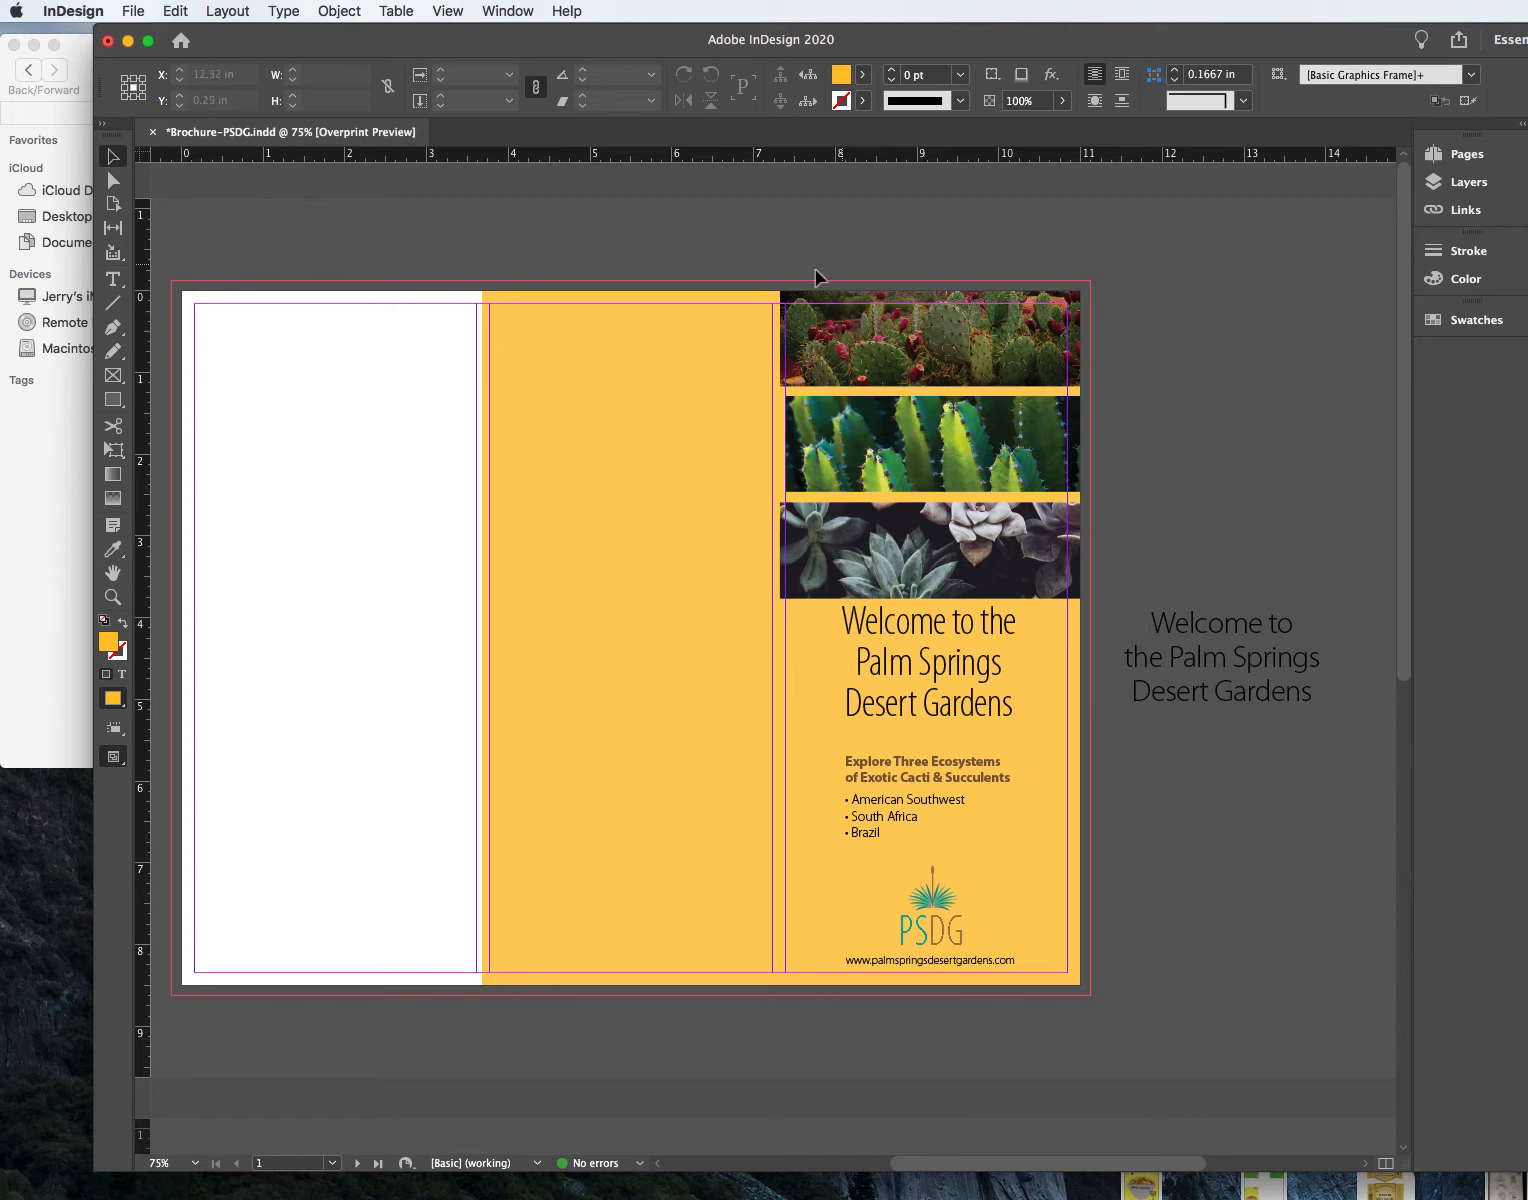
Step: Shift the green cactus image inside the middle frame so it covers the frame's full width
left_click(833, 428)
left_click_drag(930, 441, 926, 450)
left_click(1187, 433)
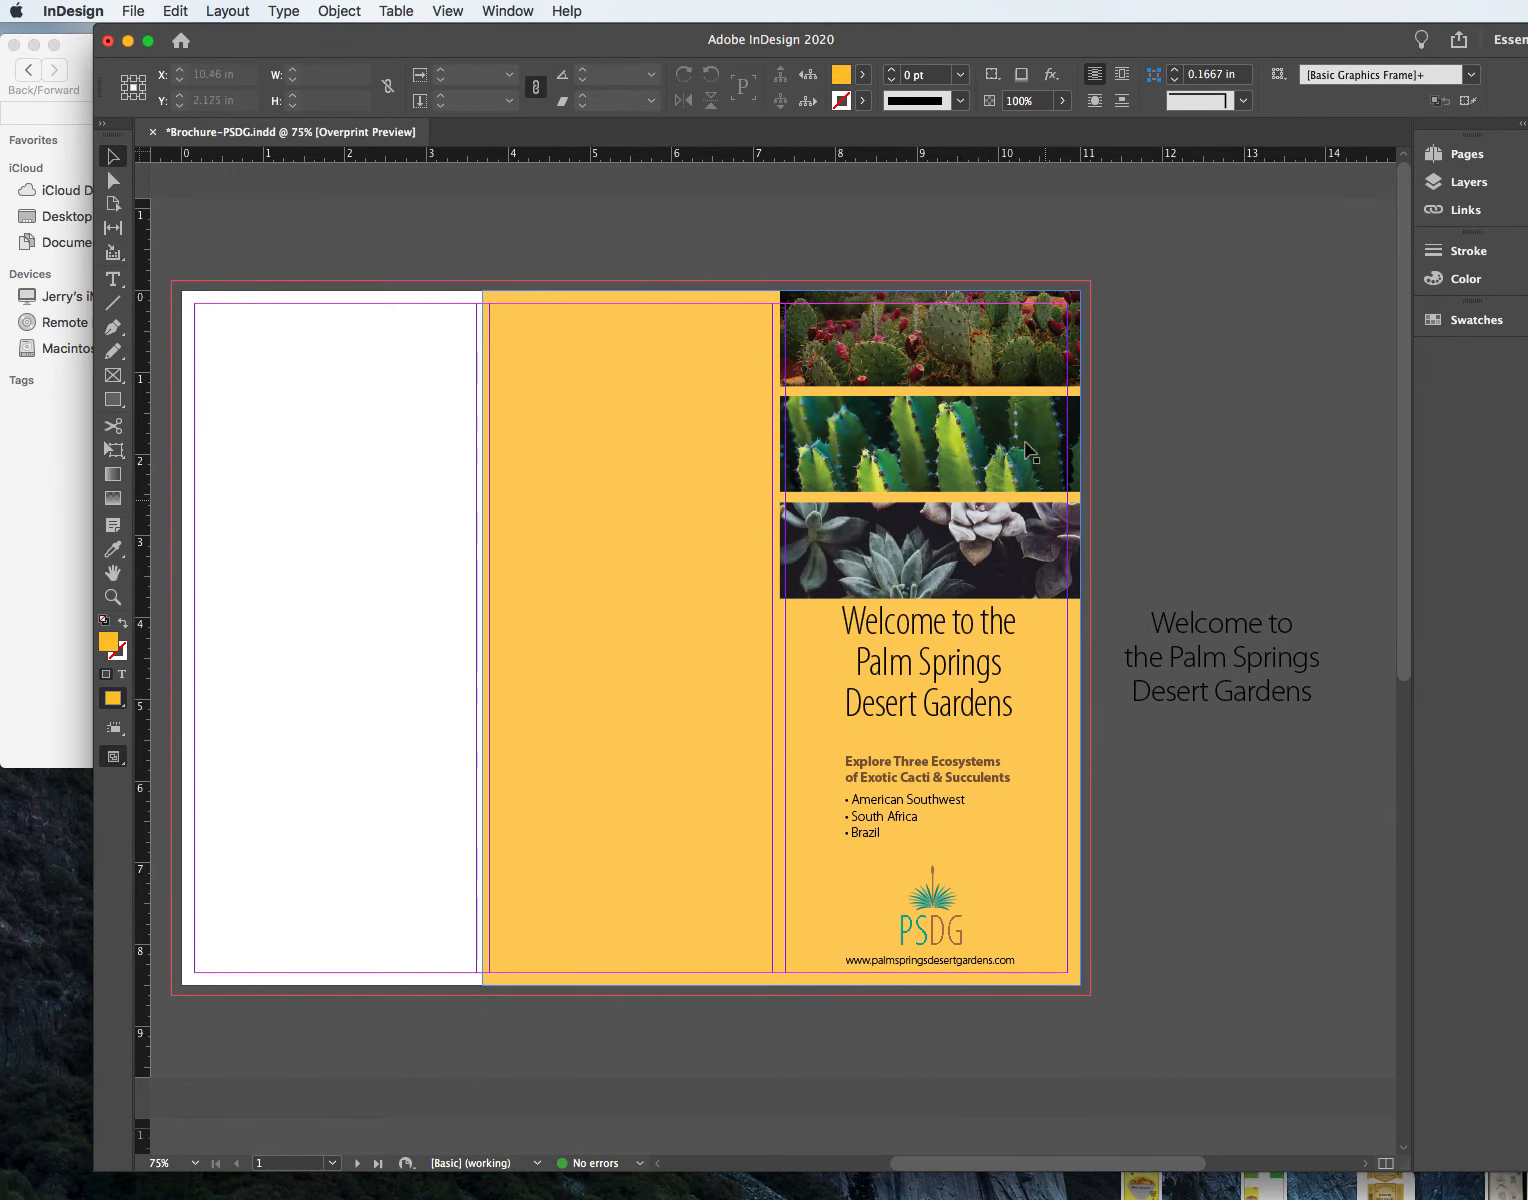
Step: Move the welcome title and the Explore Three Ecosystems text down away from the photos, and show the page in Preview mode
left_click(936, 803)
left_click_drag(928, 706, 921, 717)
left_click(1235, 813)
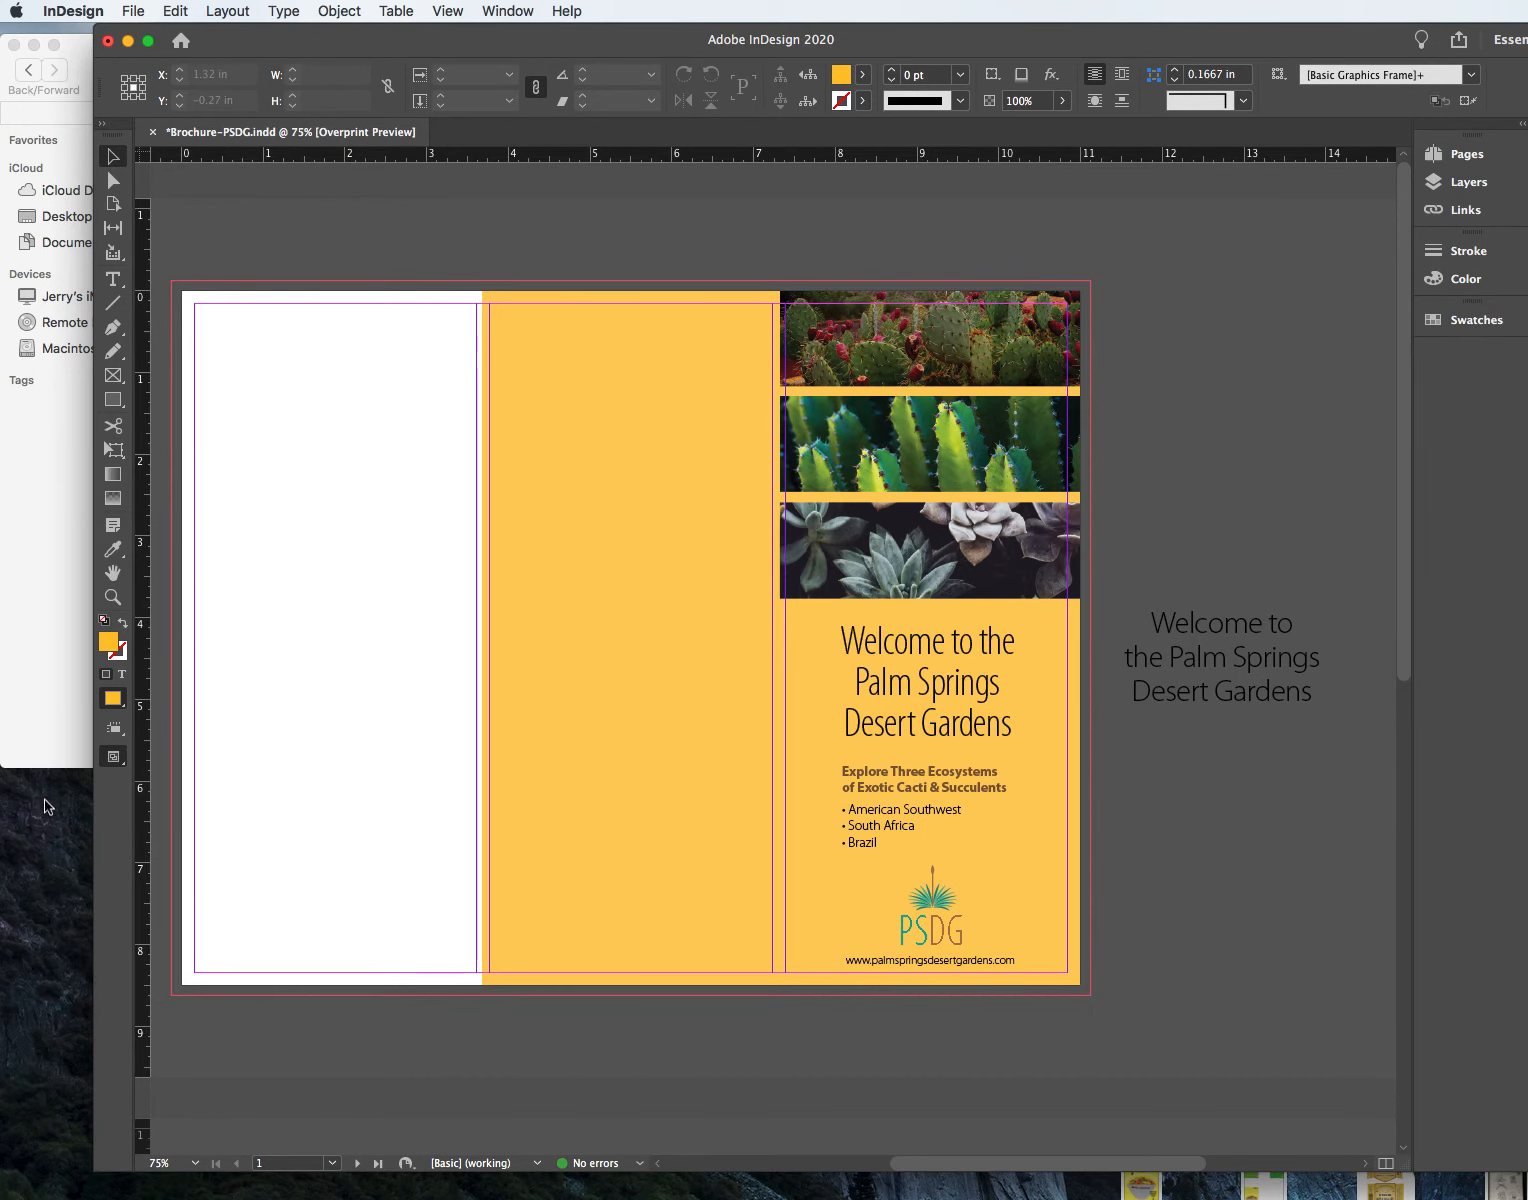
left_click_drag(124, 766, 174, 812)
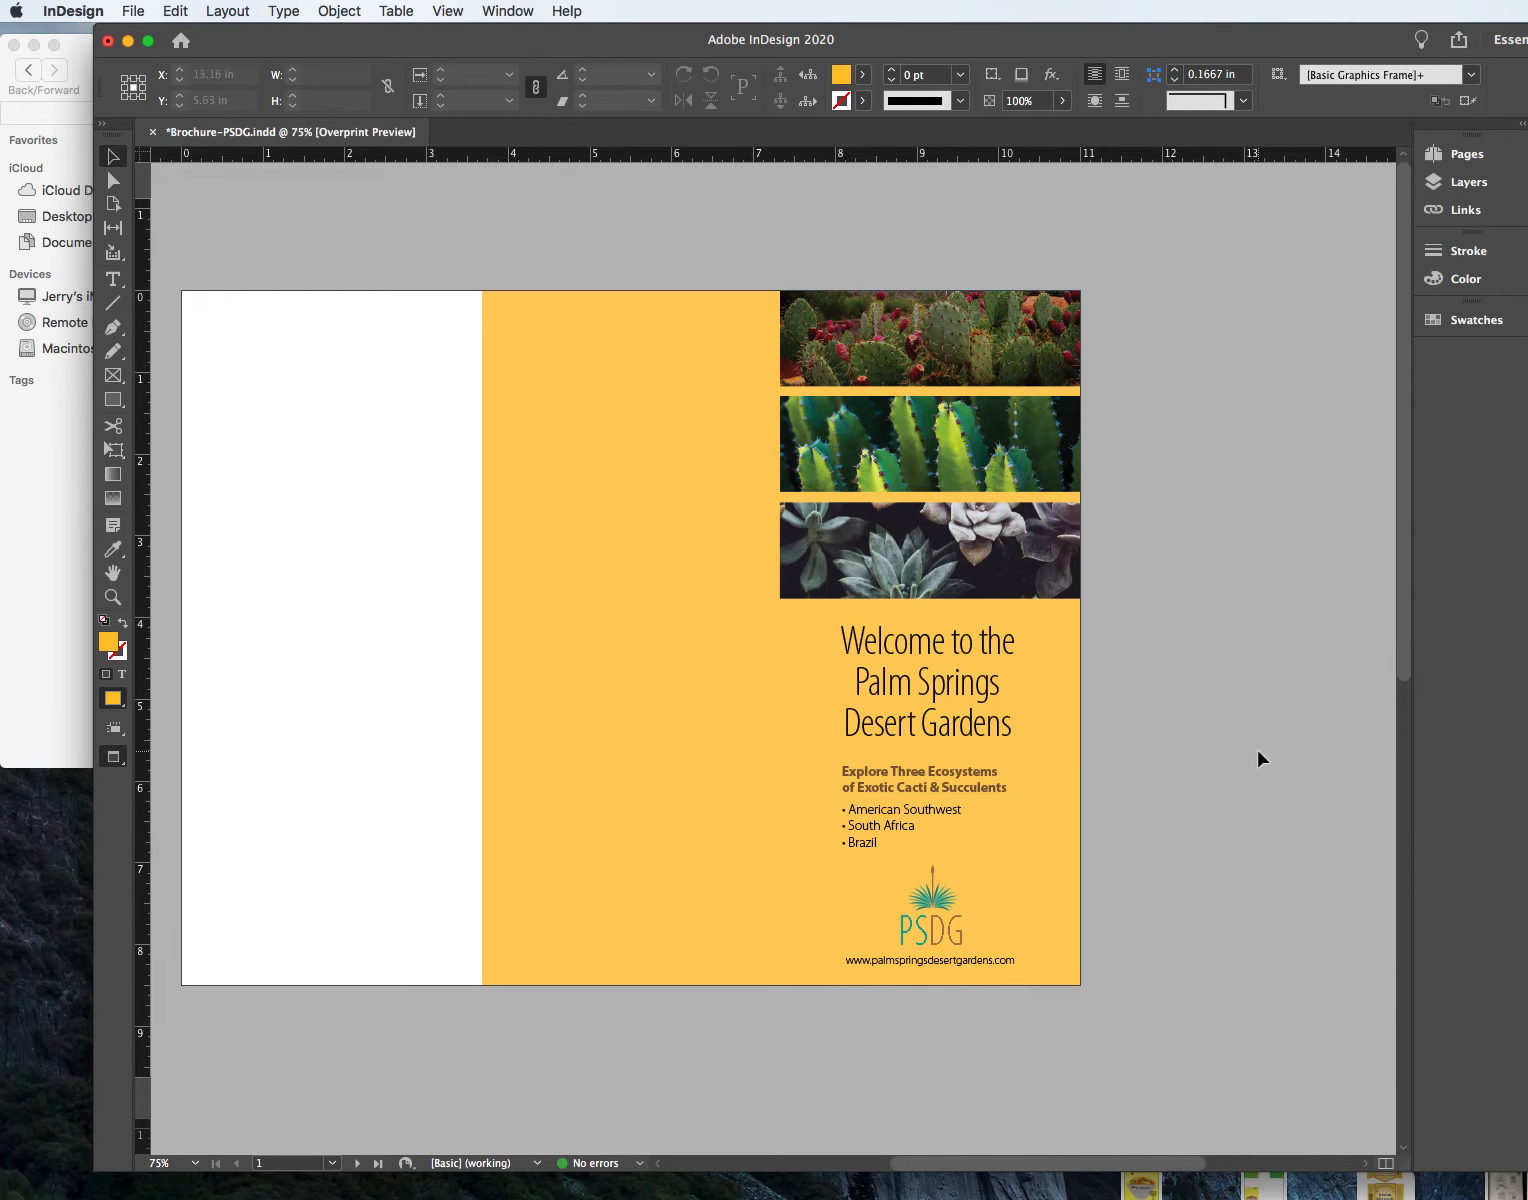
Step: Left-align the welcome title's text and move its frame so the lines start flush with the text block below
left_click(945, 690)
left_click(113, 279)
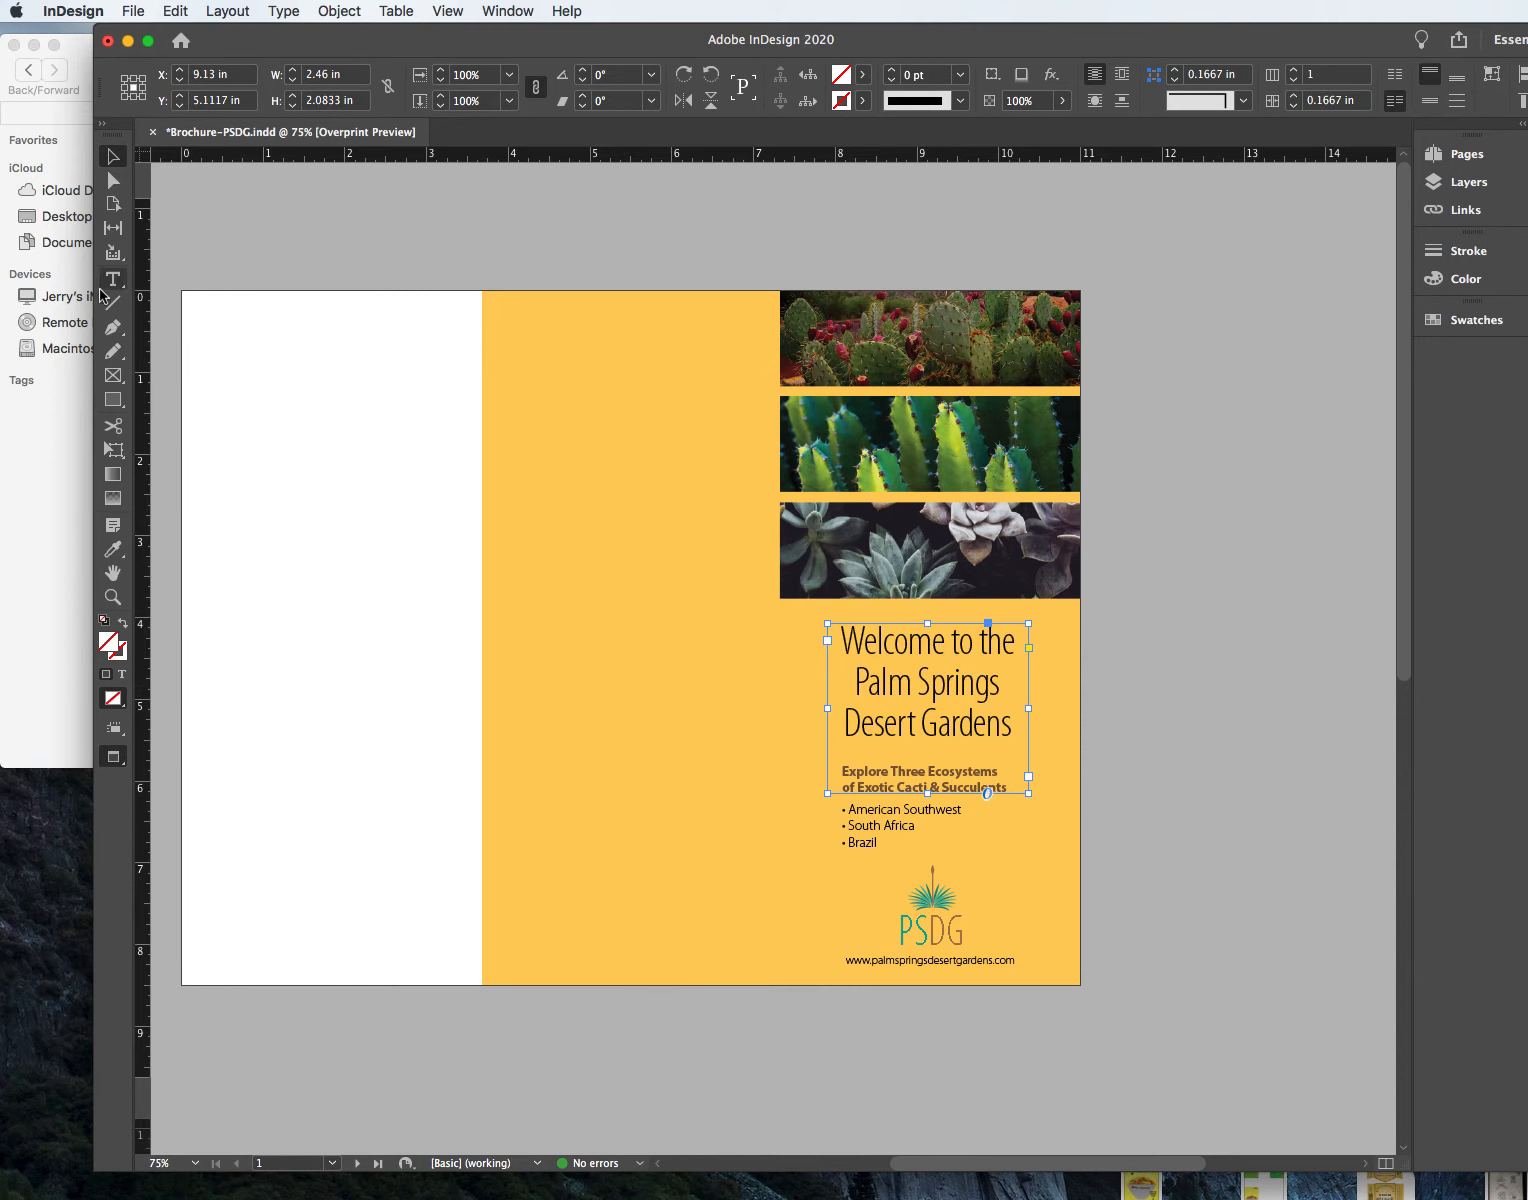
left_click_drag(1013, 727, 740, 628)
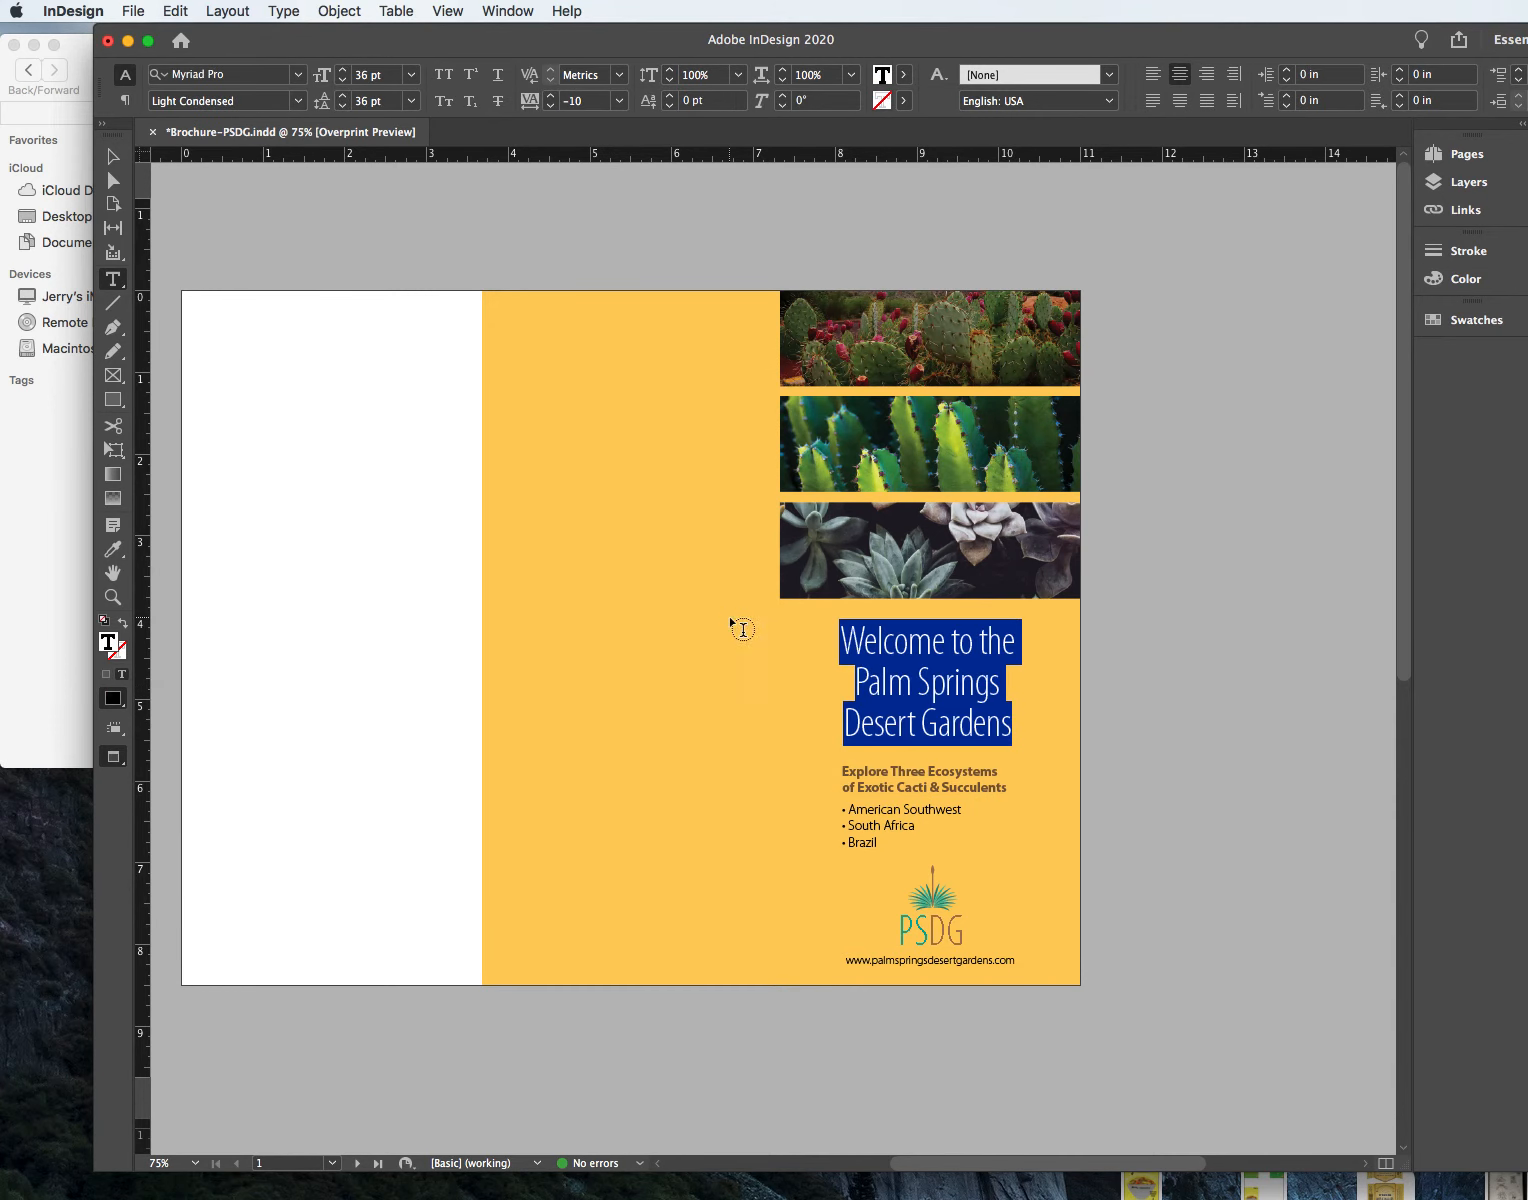
left_click(1155, 74)
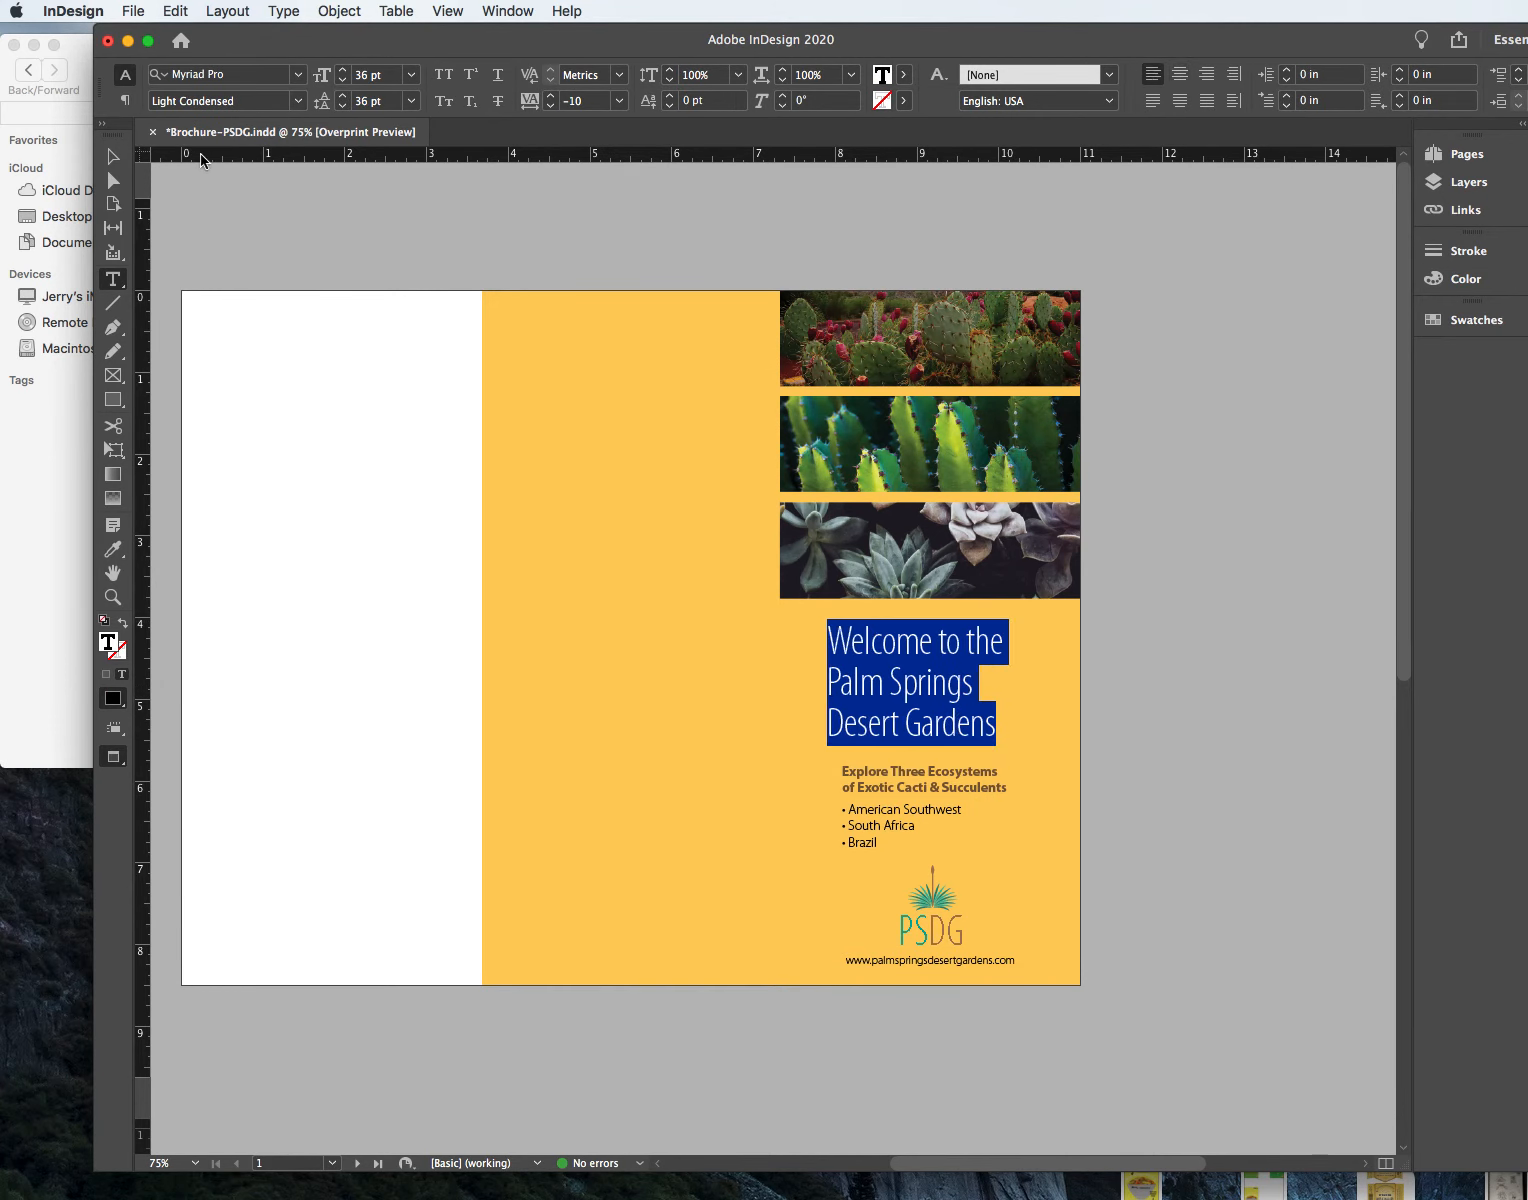
left_click(113, 156)
left_click(266, 225)
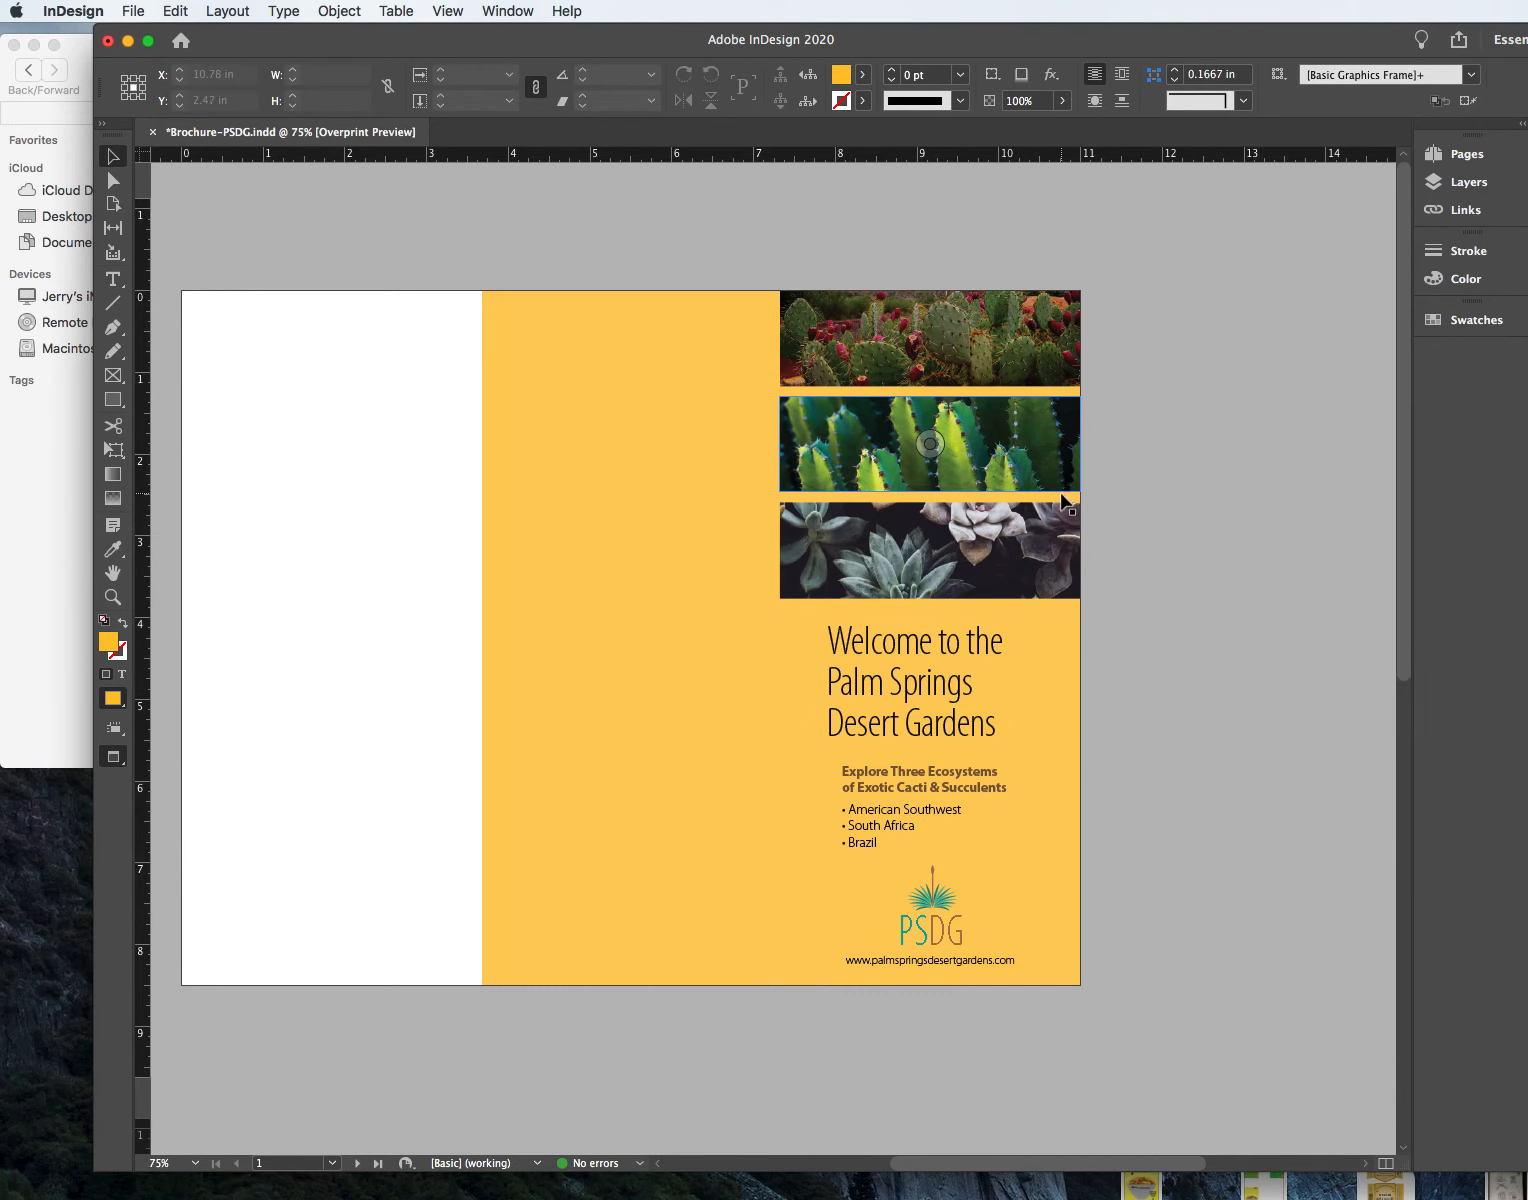
left_click_drag(943, 702, 957, 700)
left_click(1209, 737)
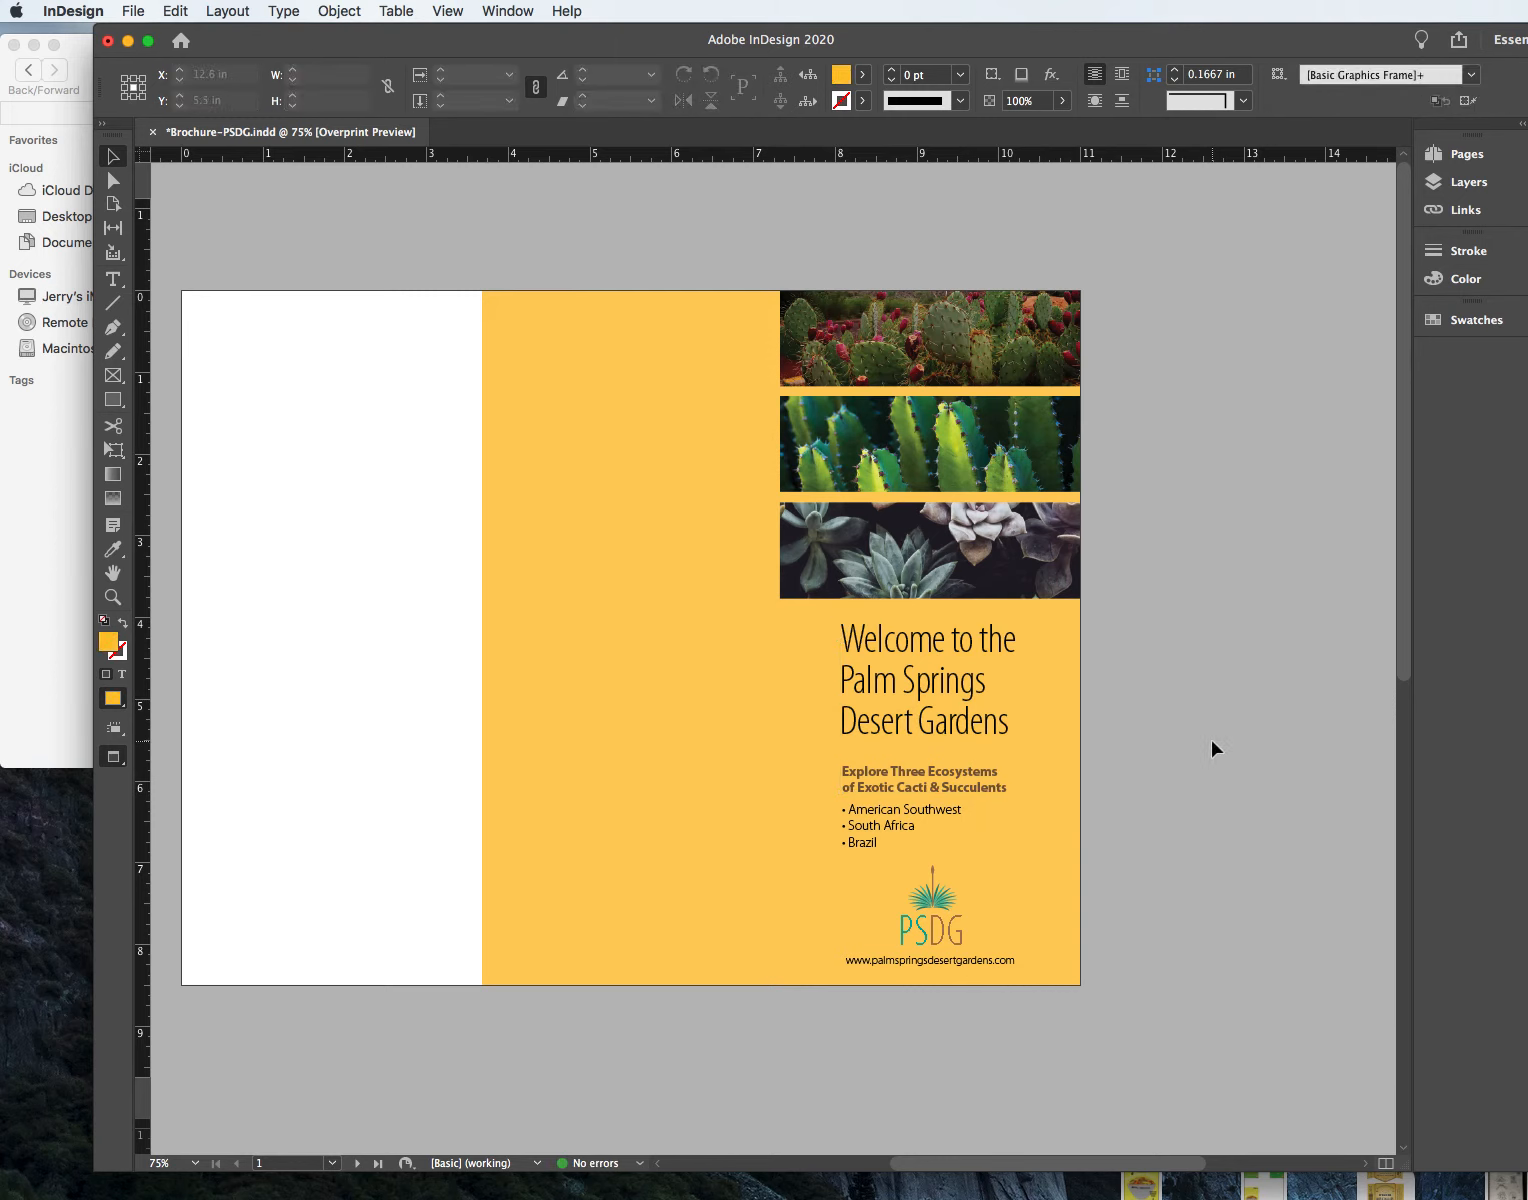
Step: Center-align the three lines of the welcome title again
left_click(948, 688)
left_click(115, 278)
left_click_drag(1016, 720, 843, 638)
left_click(1180, 74)
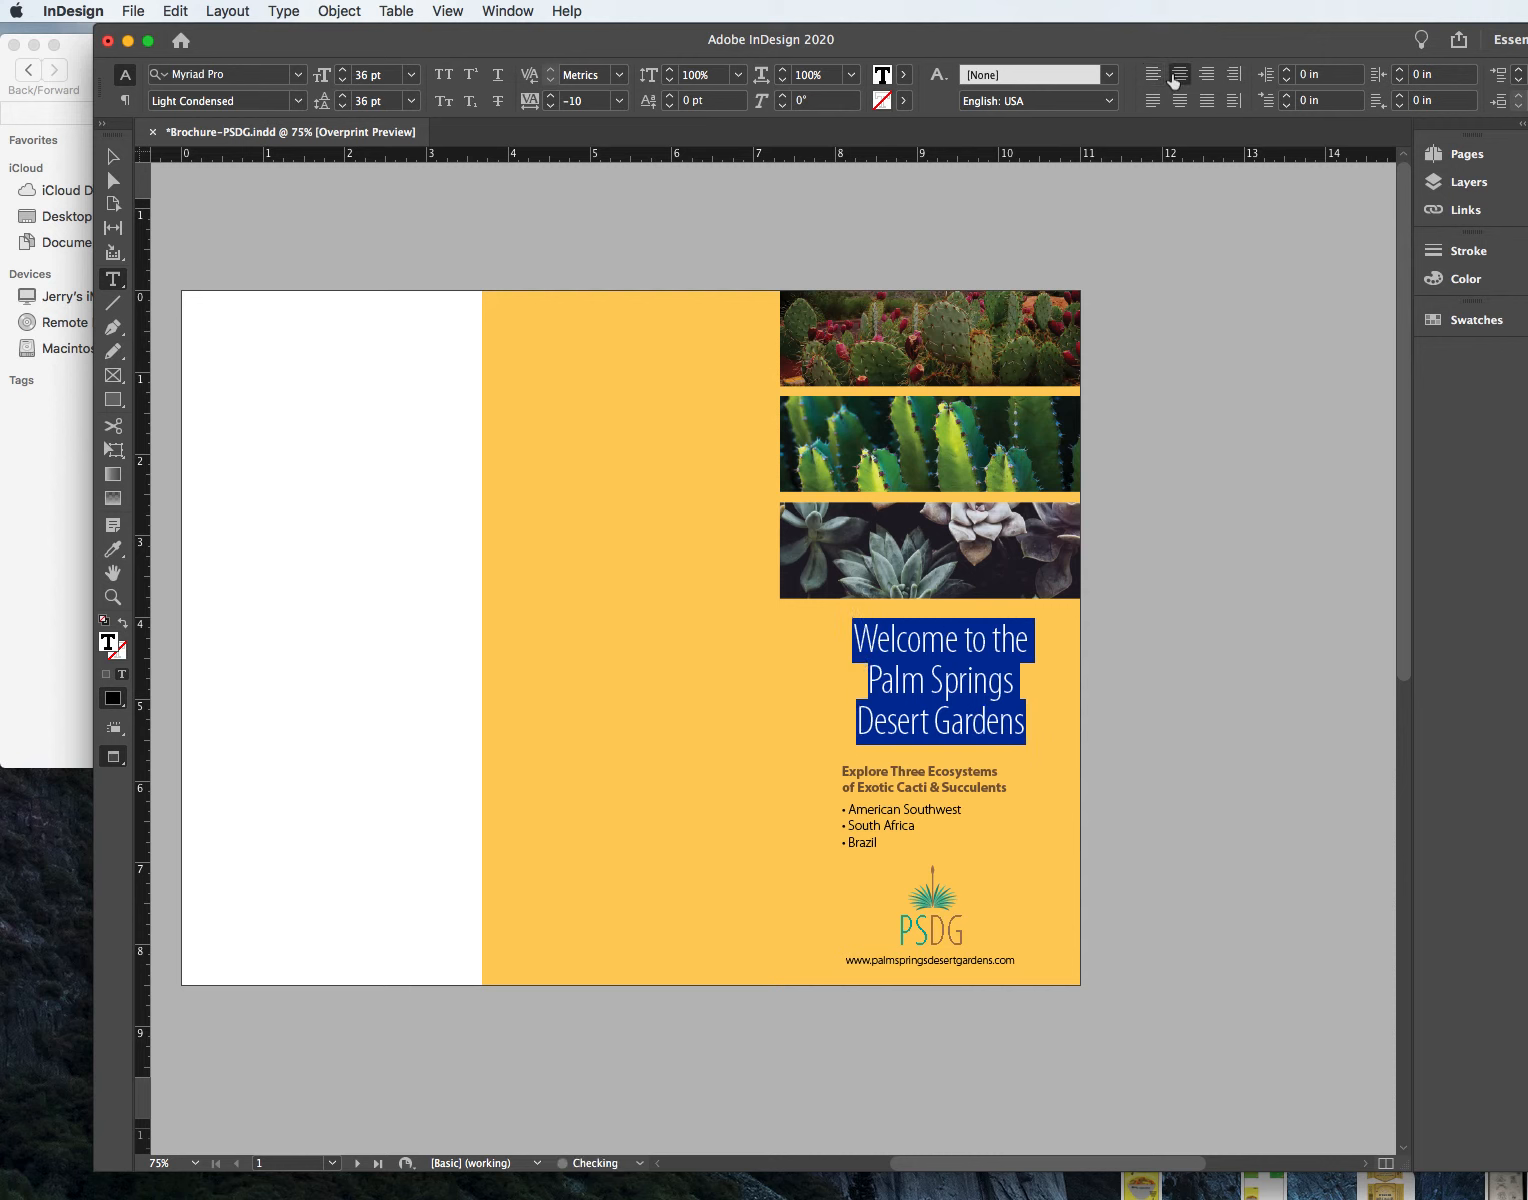
left_click(108, 158)
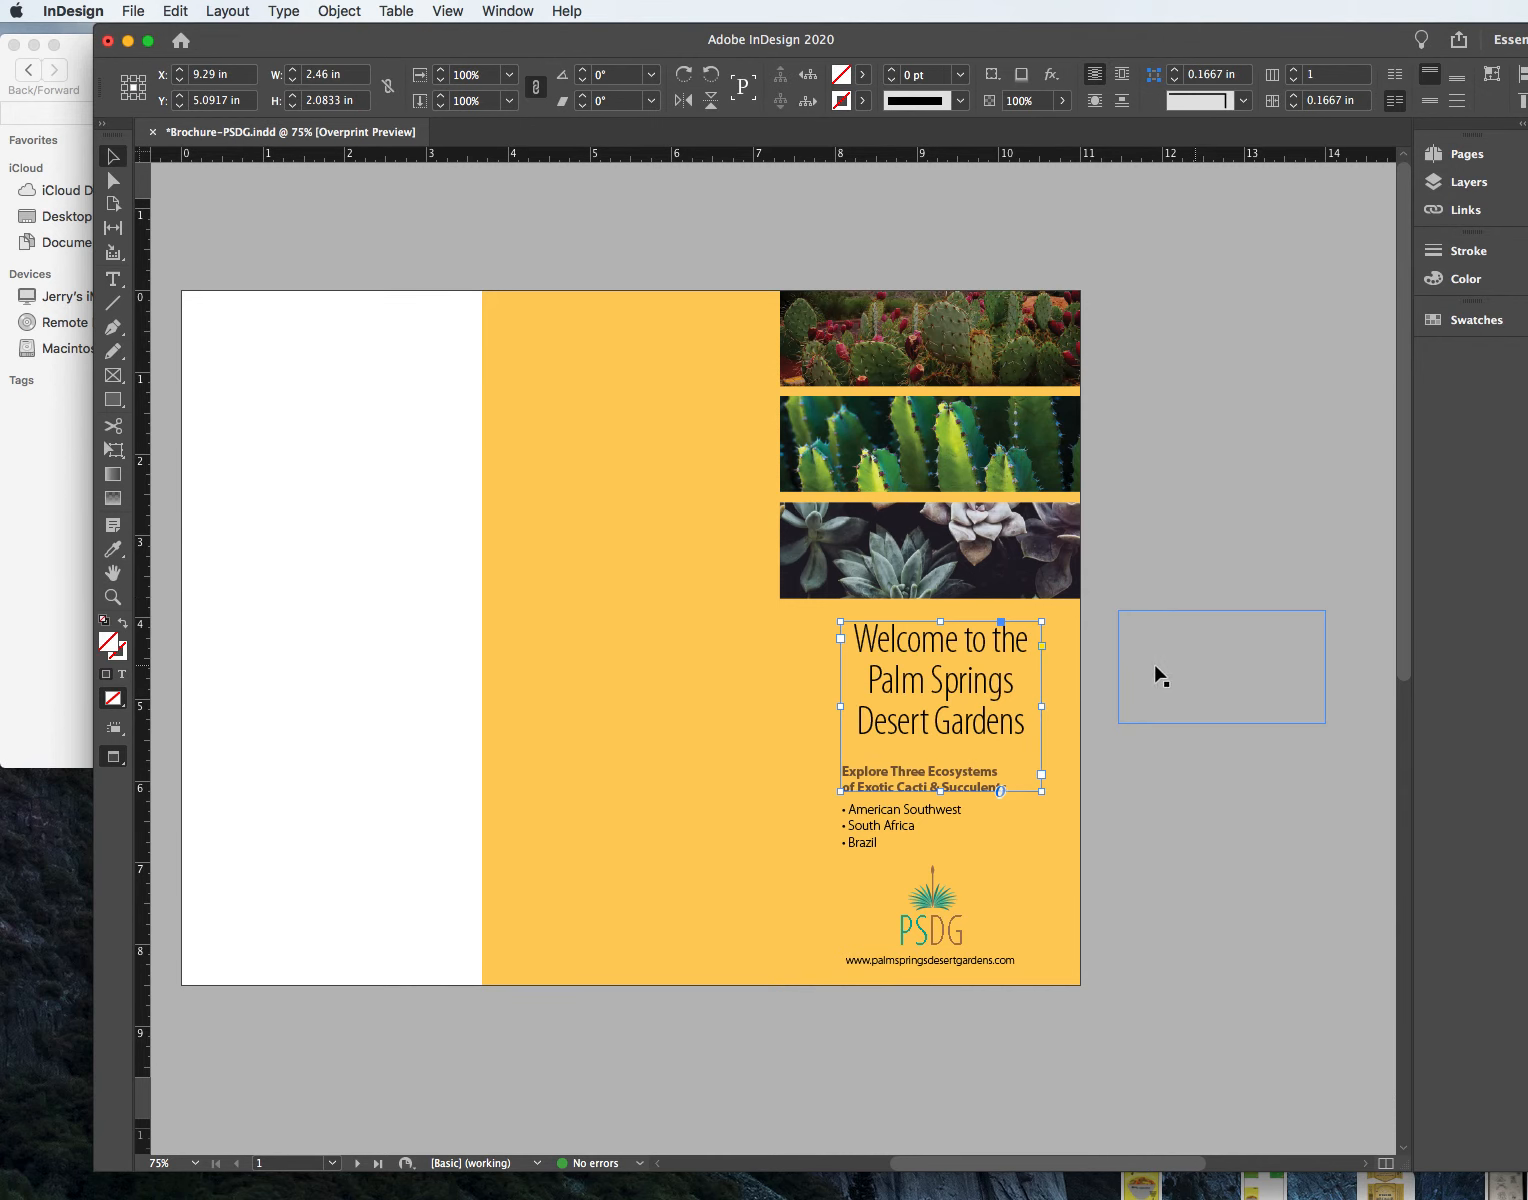
Step: Nudge the welcome title slightly down and left, and the Explore Three Ecosystems text block slightly right, centring both above the logo
left_click(947, 689)
left_click_drag(947, 689, 937, 696)
left_click(1276, 812)
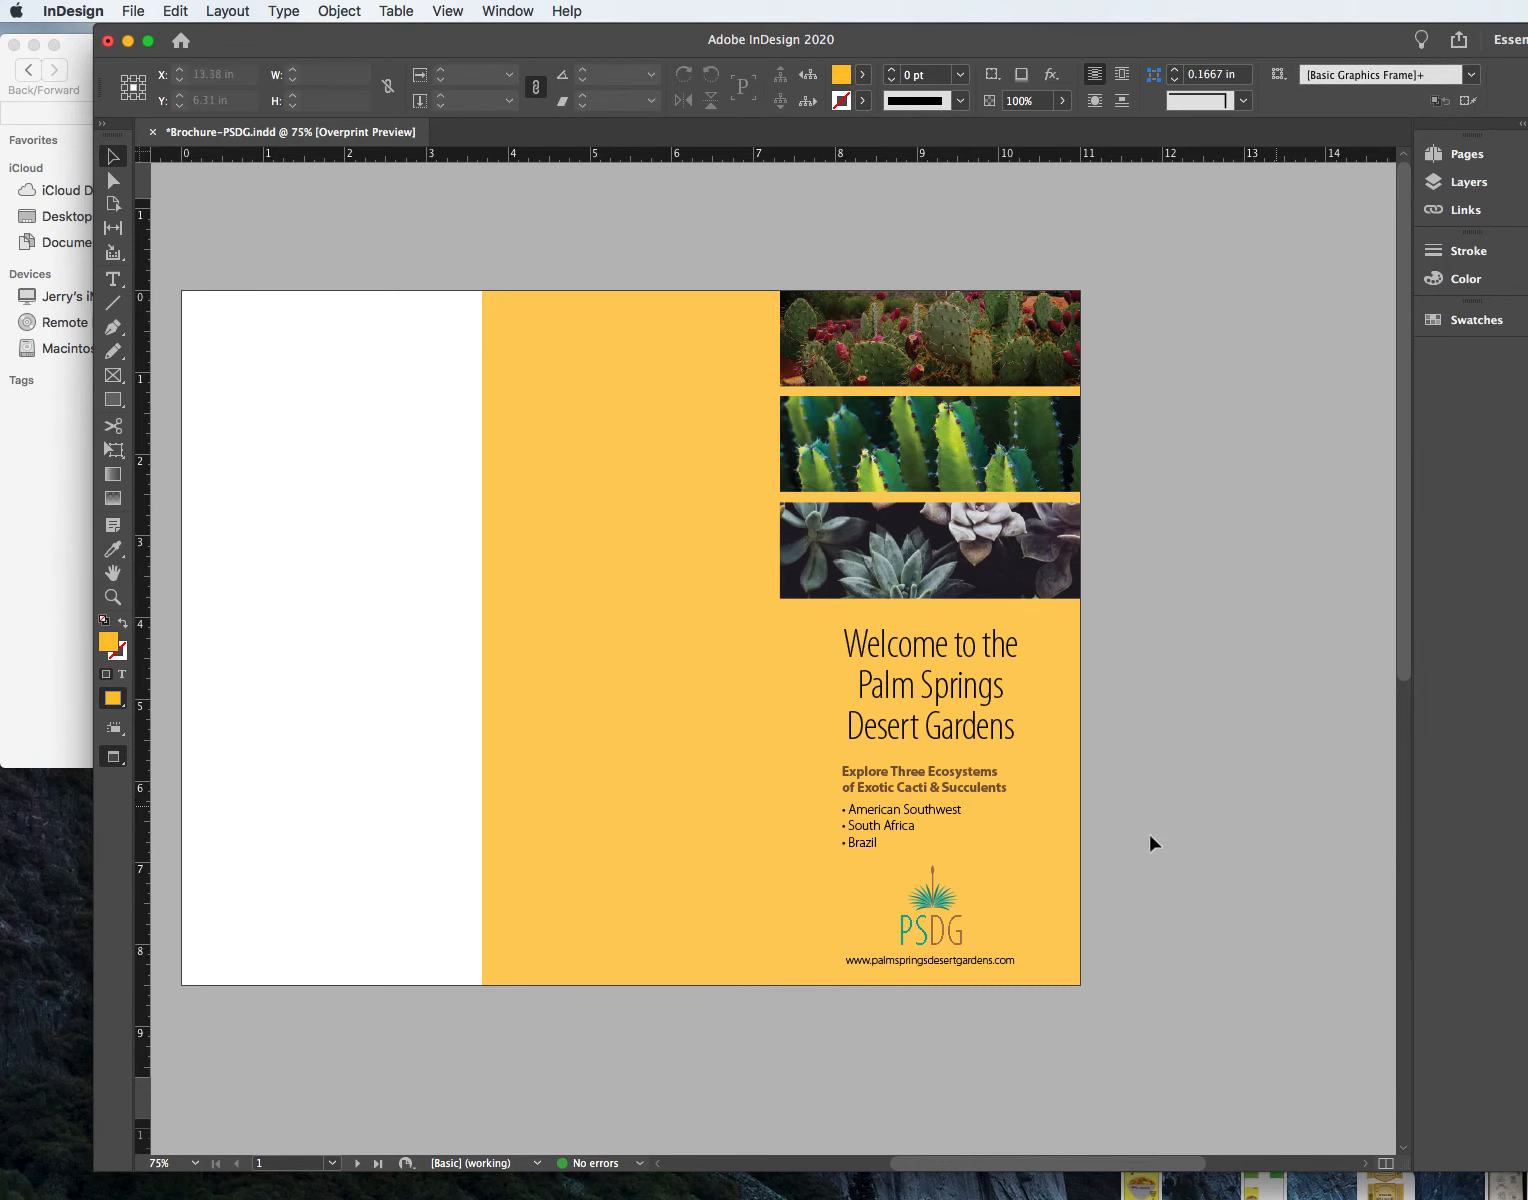
left_click(940, 788)
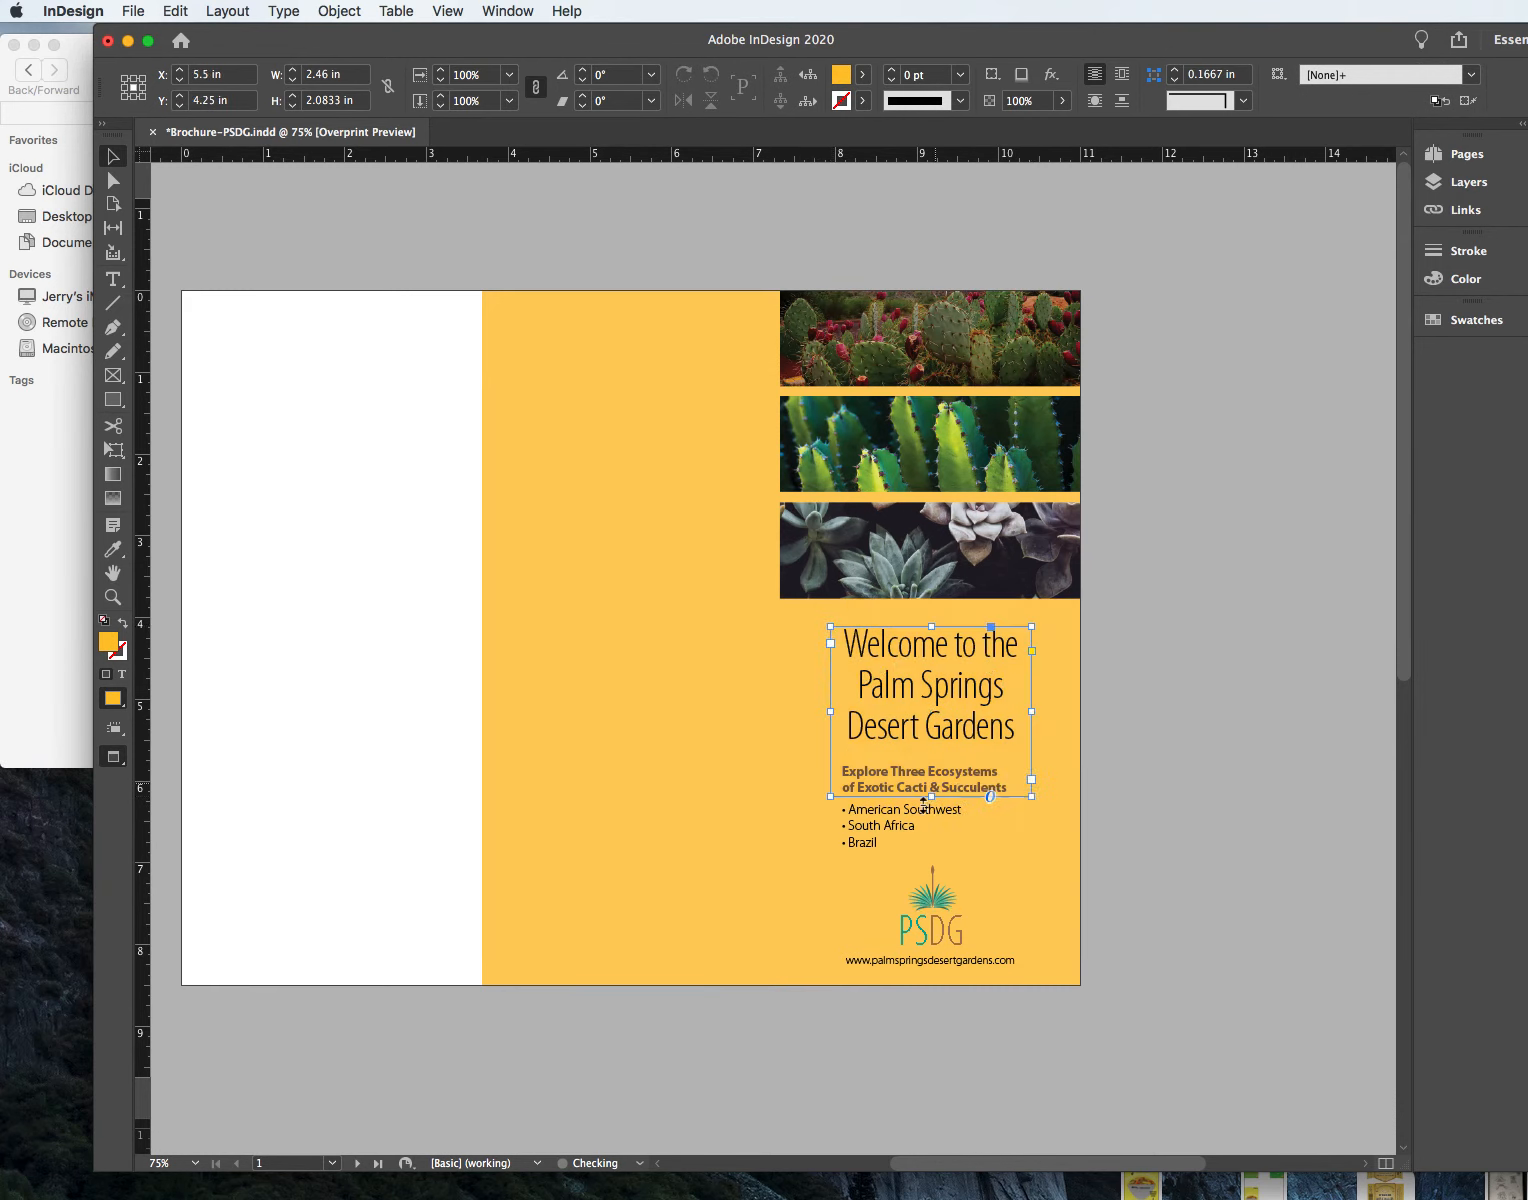
left_click(903, 838)
left_click_drag(903, 838, 907, 832)
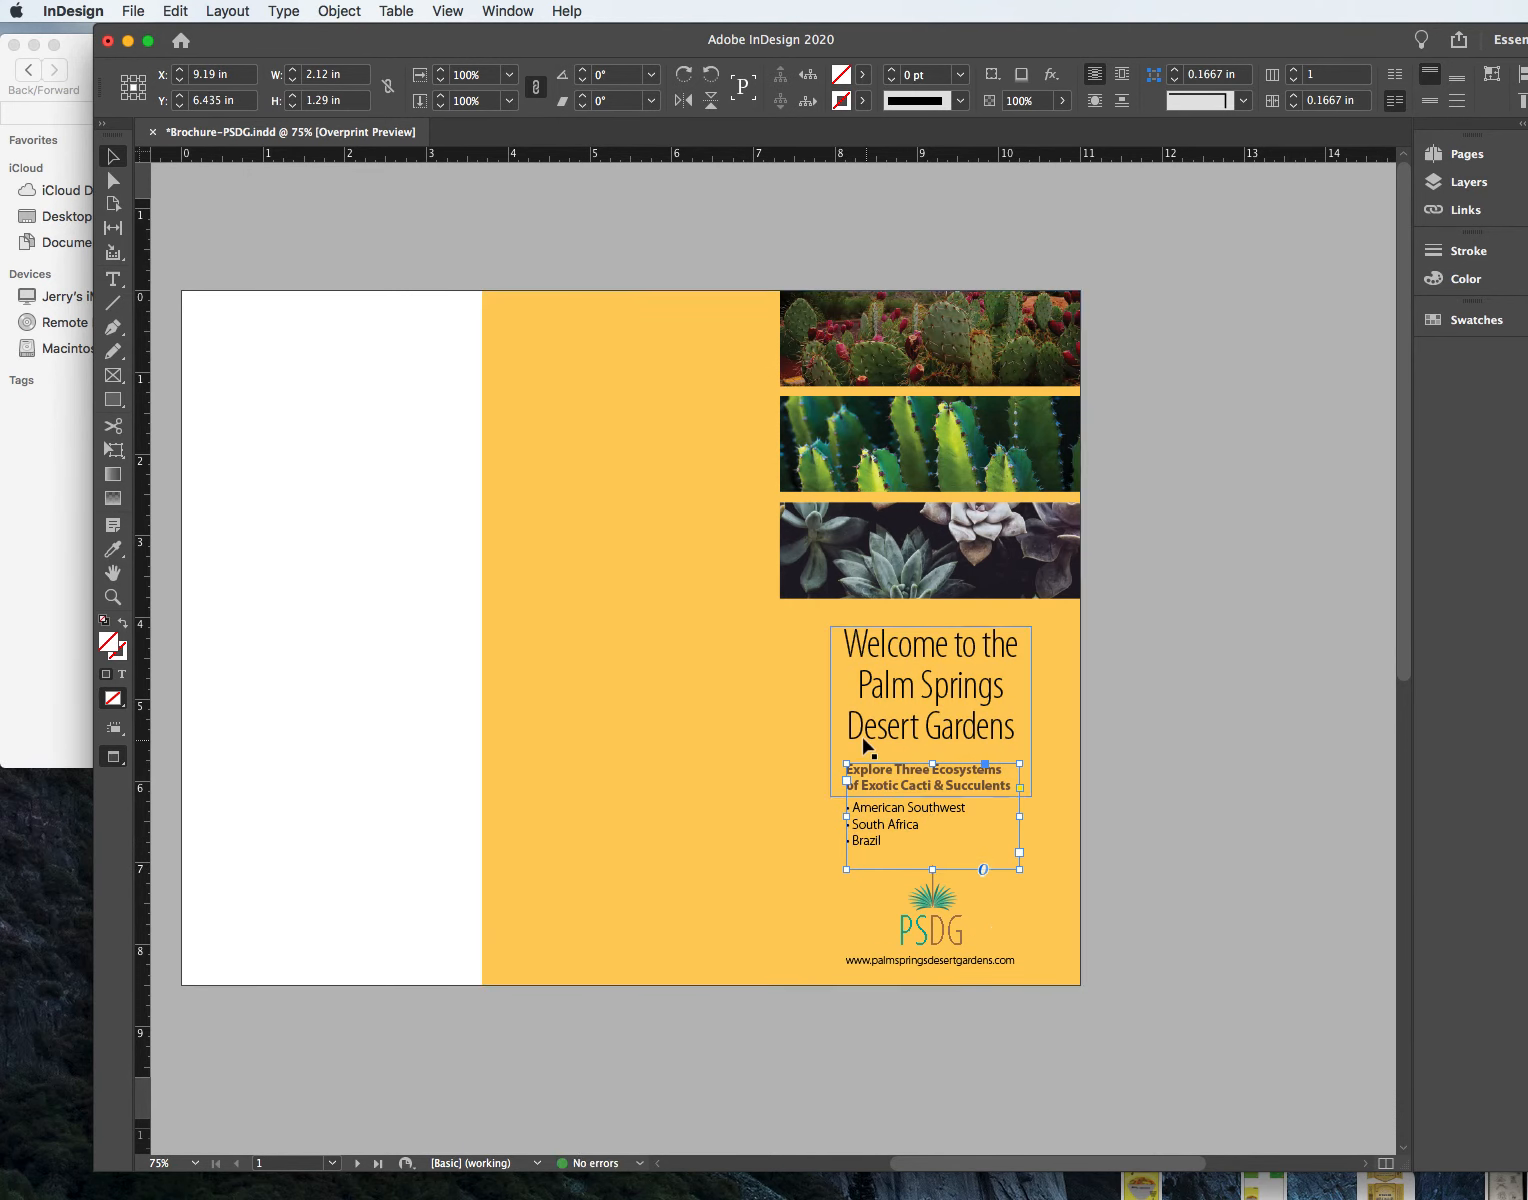
Step: Nudge the welcome title slightly left and switch the page from Preview to Normal view mode
left_click(1263, 1004)
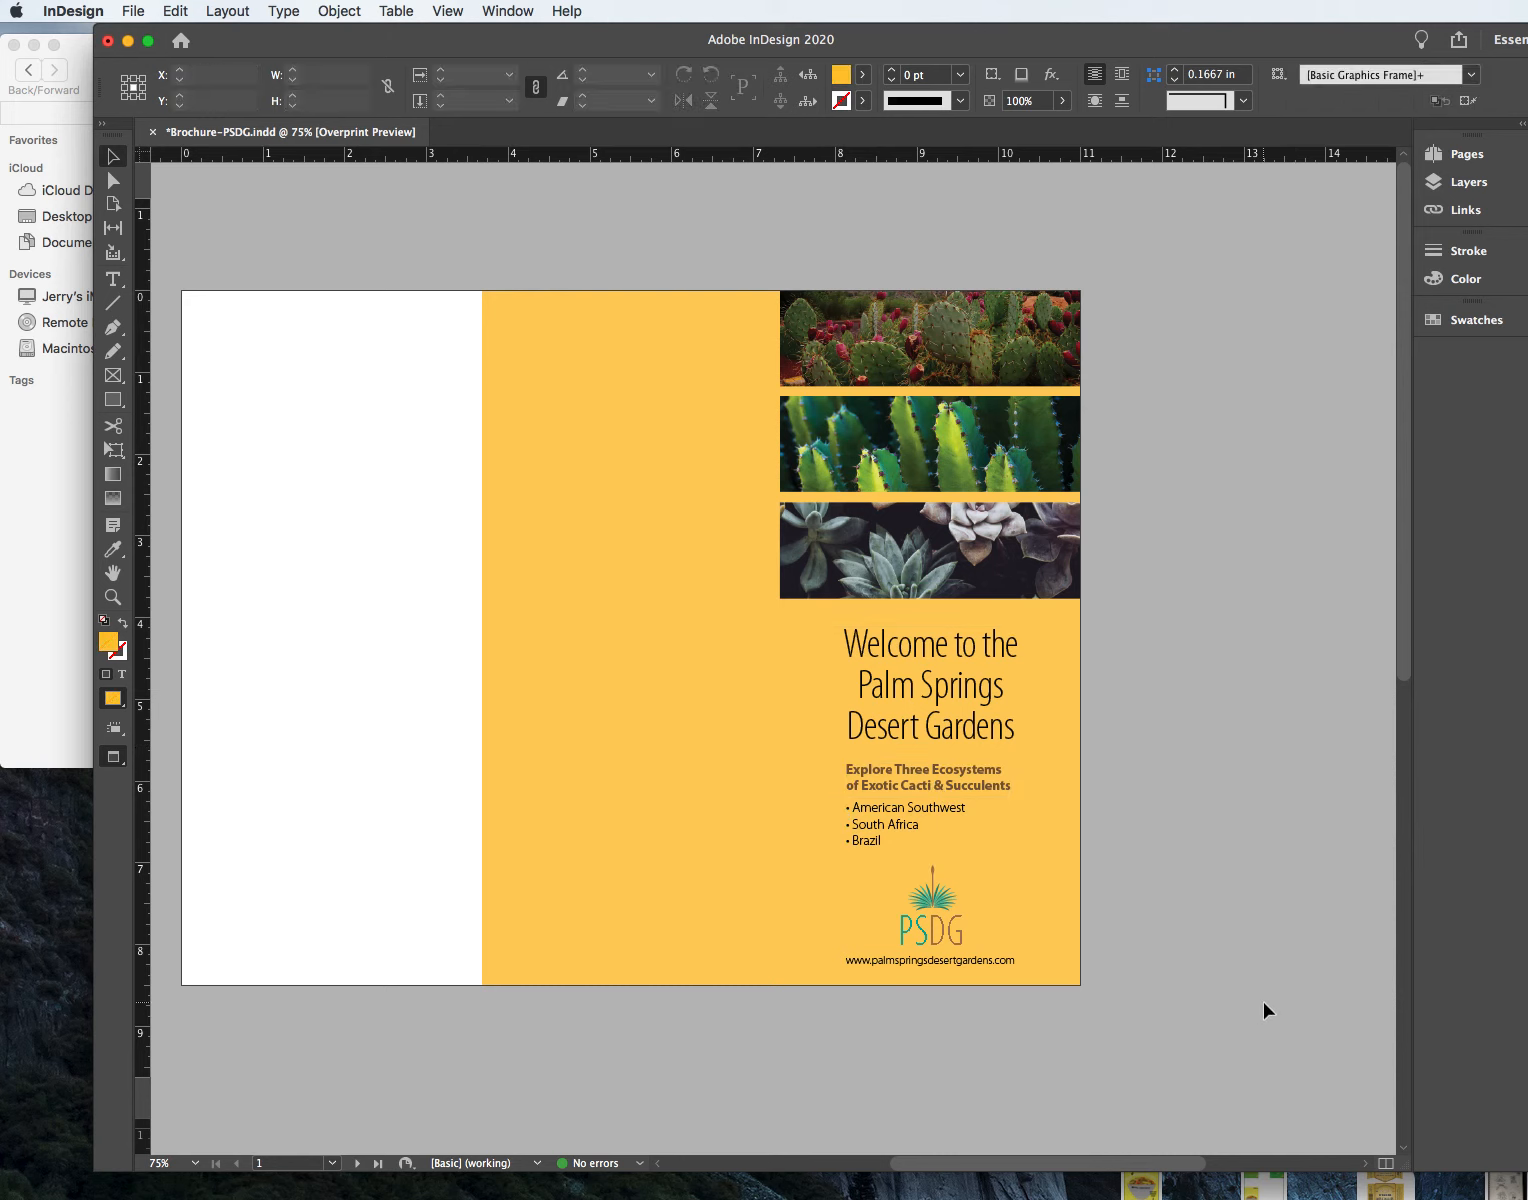
left_click(894, 682)
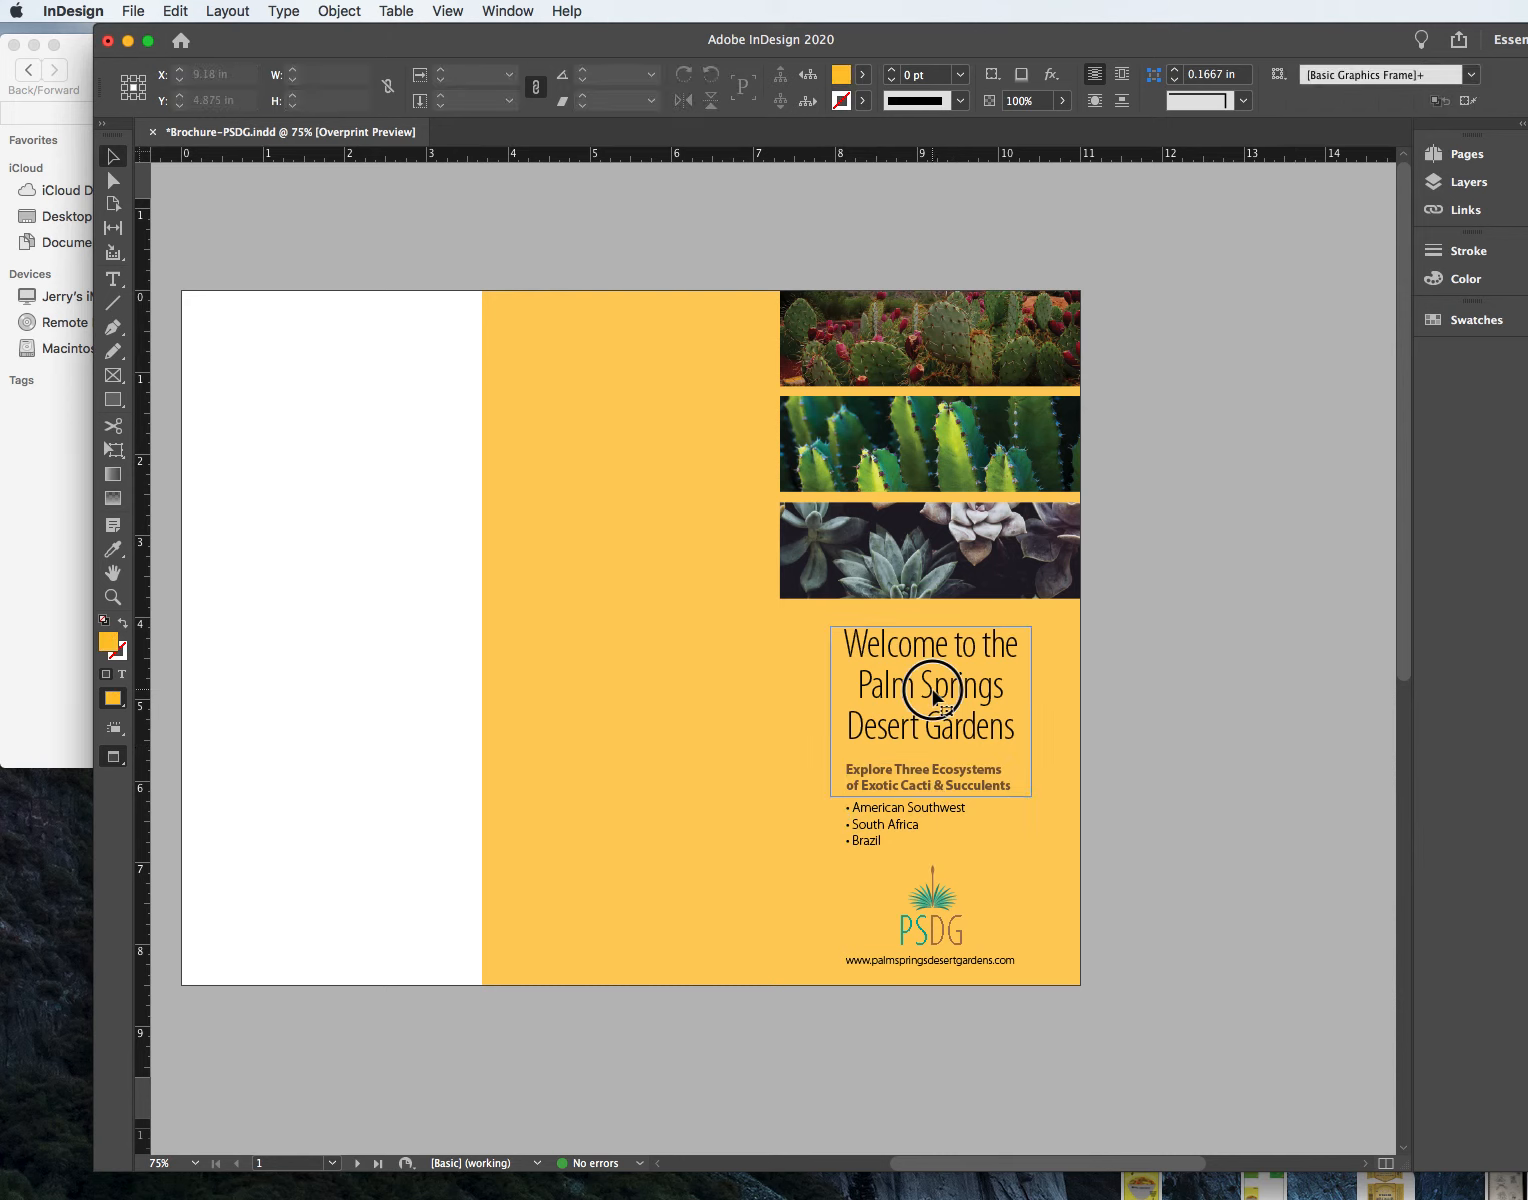
left_click(1152, 818)
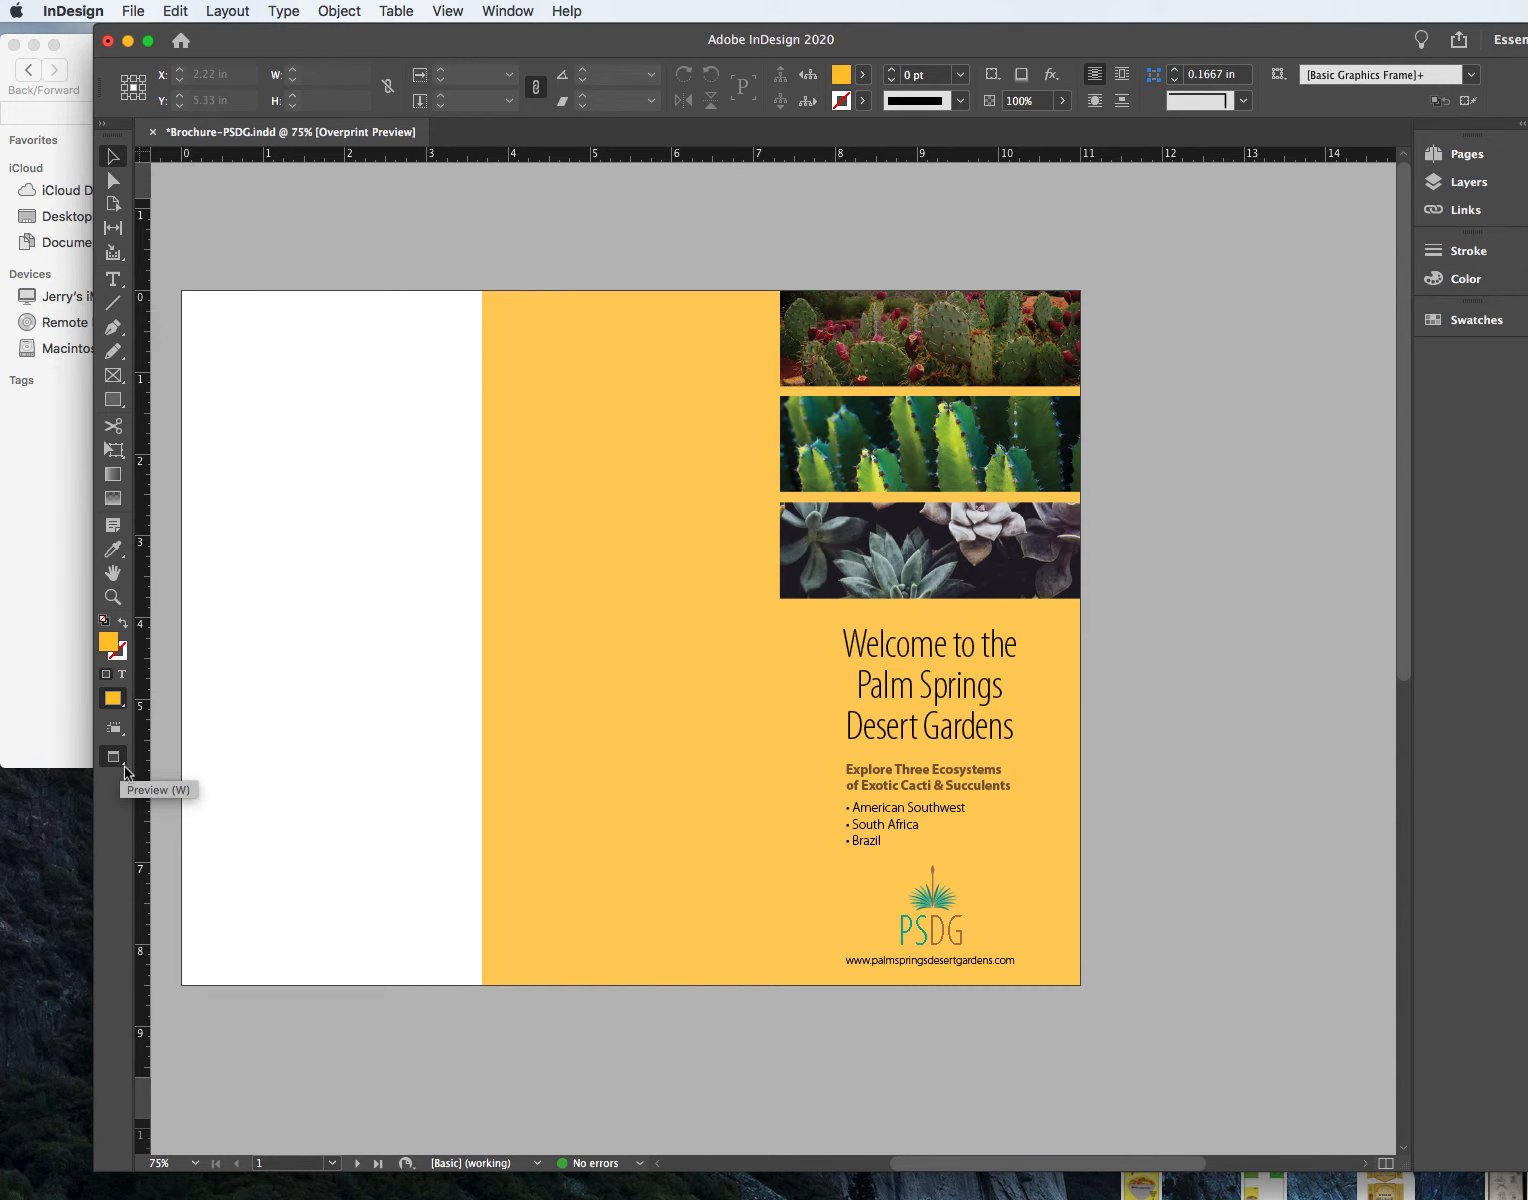
left_click_drag(126, 770, 165, 778)
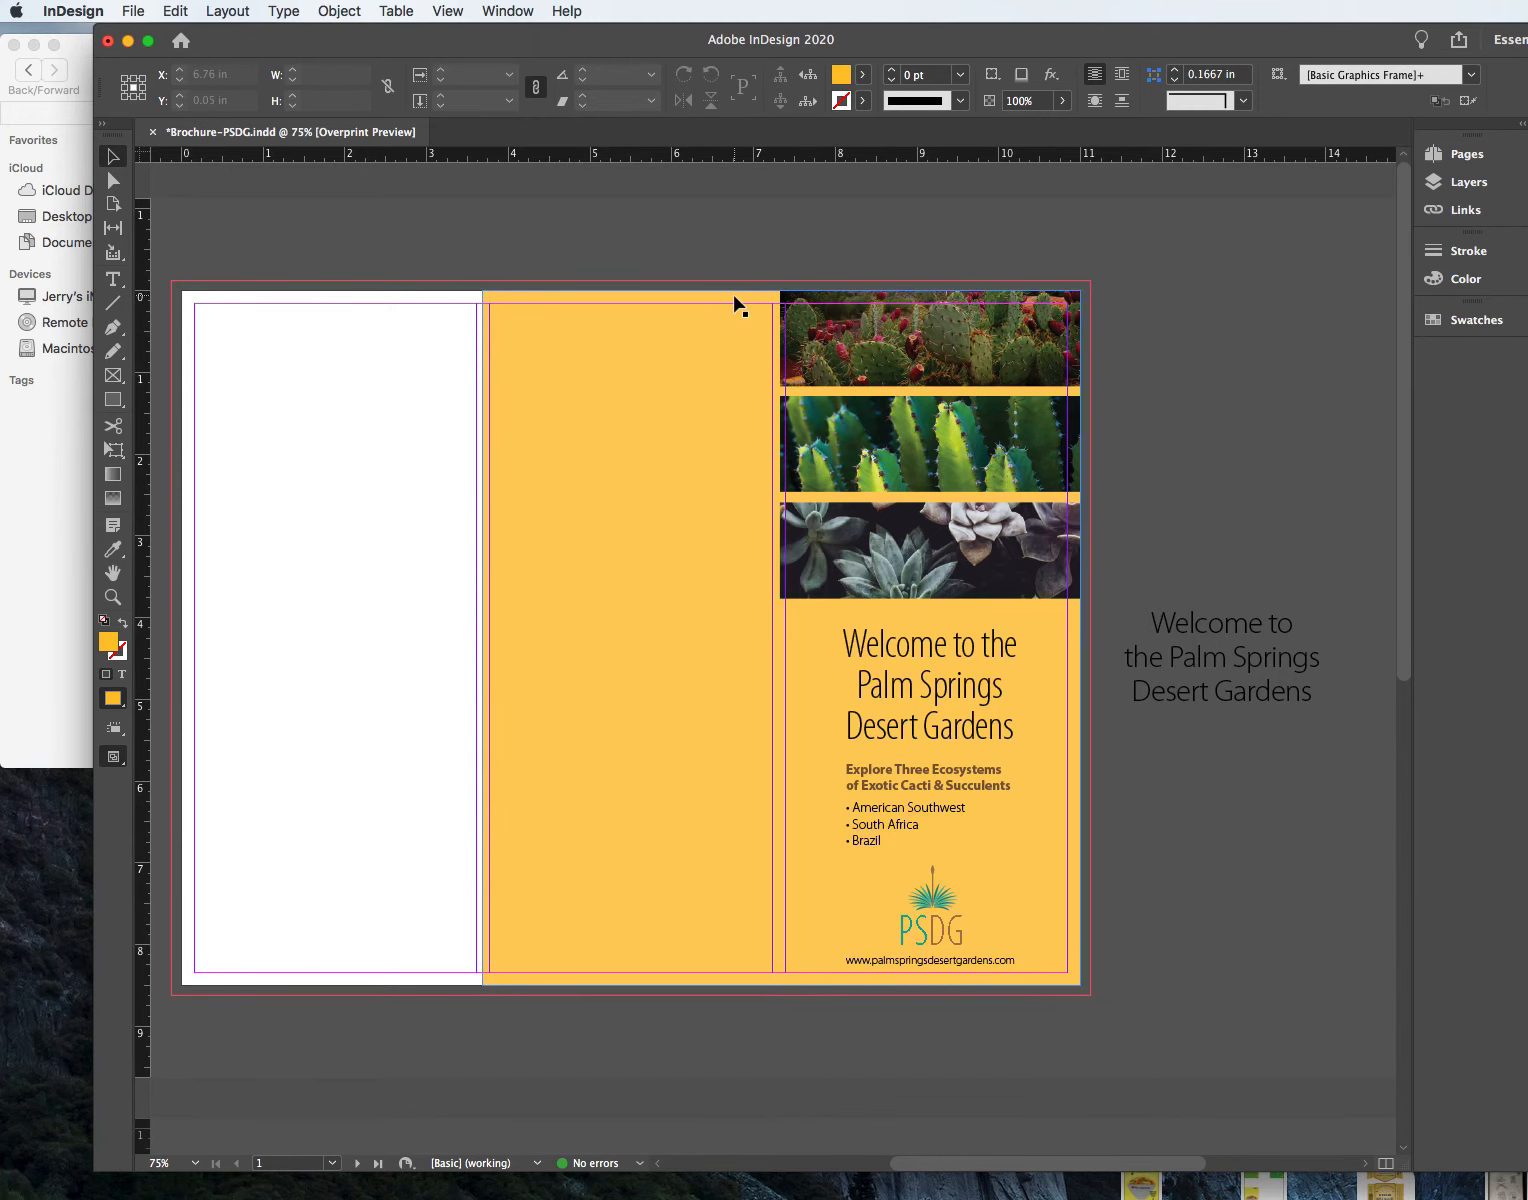
Step: Extend the top photo's frame up to the bleed line and widen all three photo frames to the right bleed line, 3.805 in wide
left_click(843, 305)
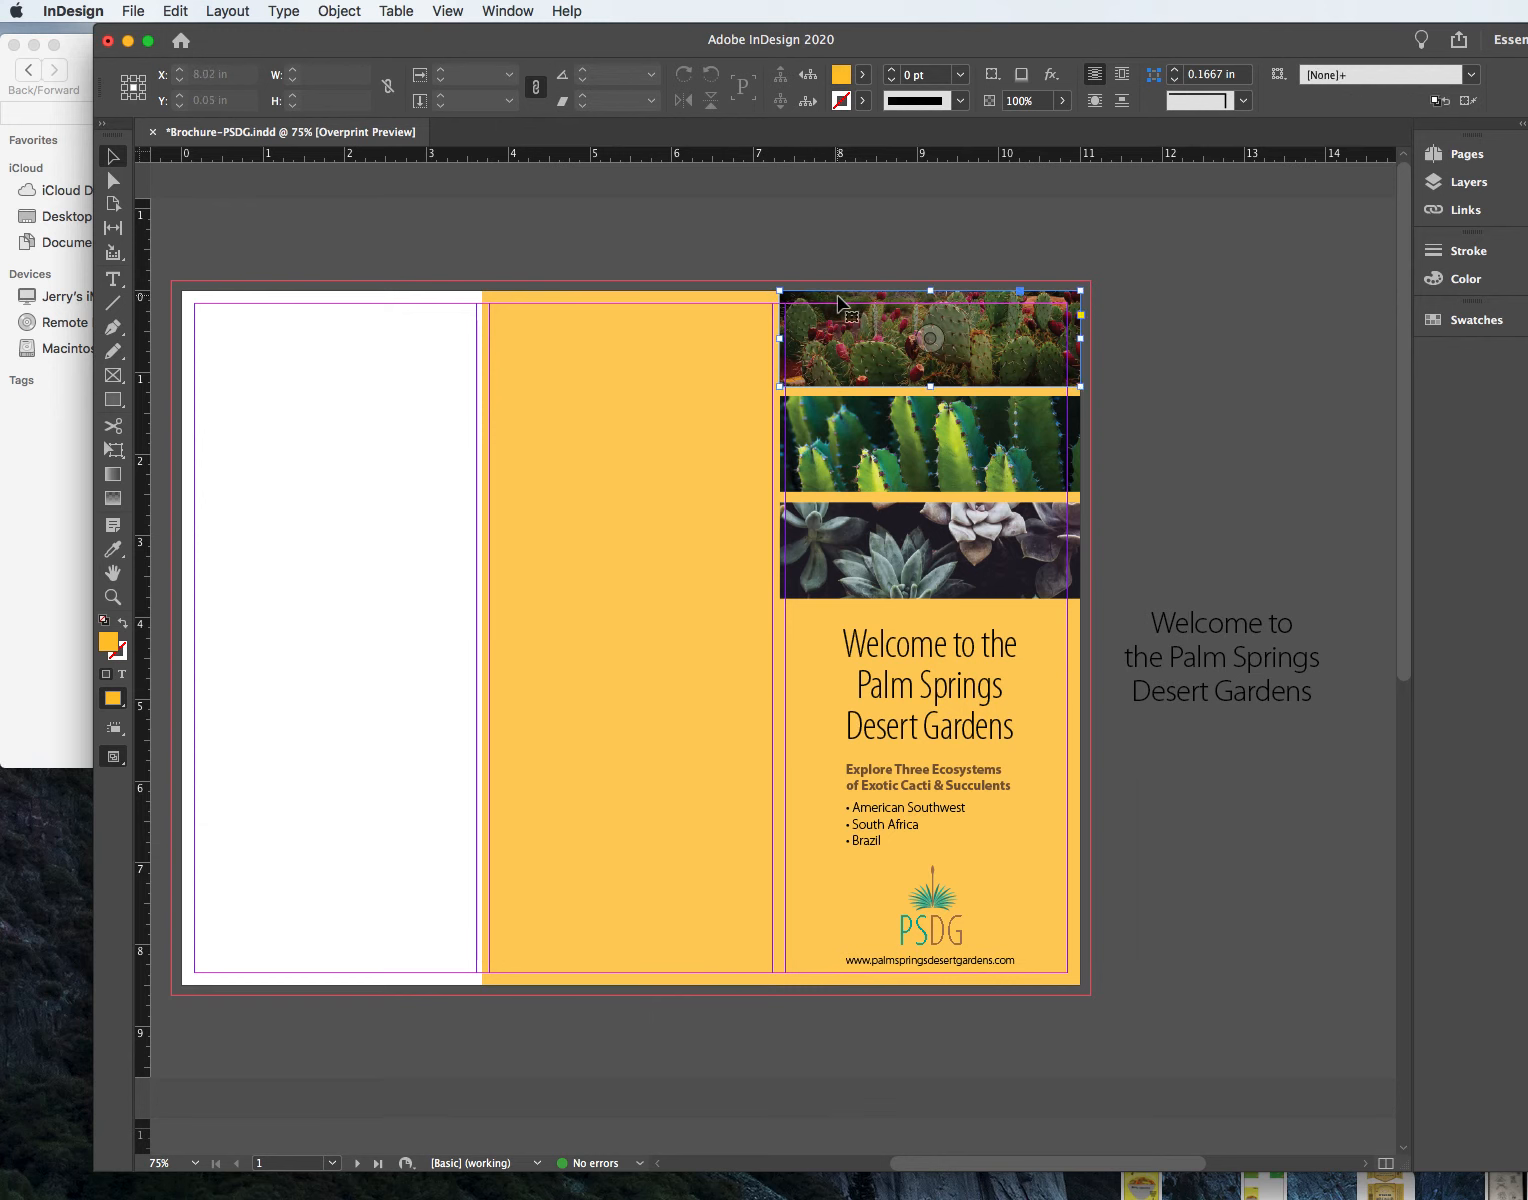
left_click_drag(930, 290, 933, 281)
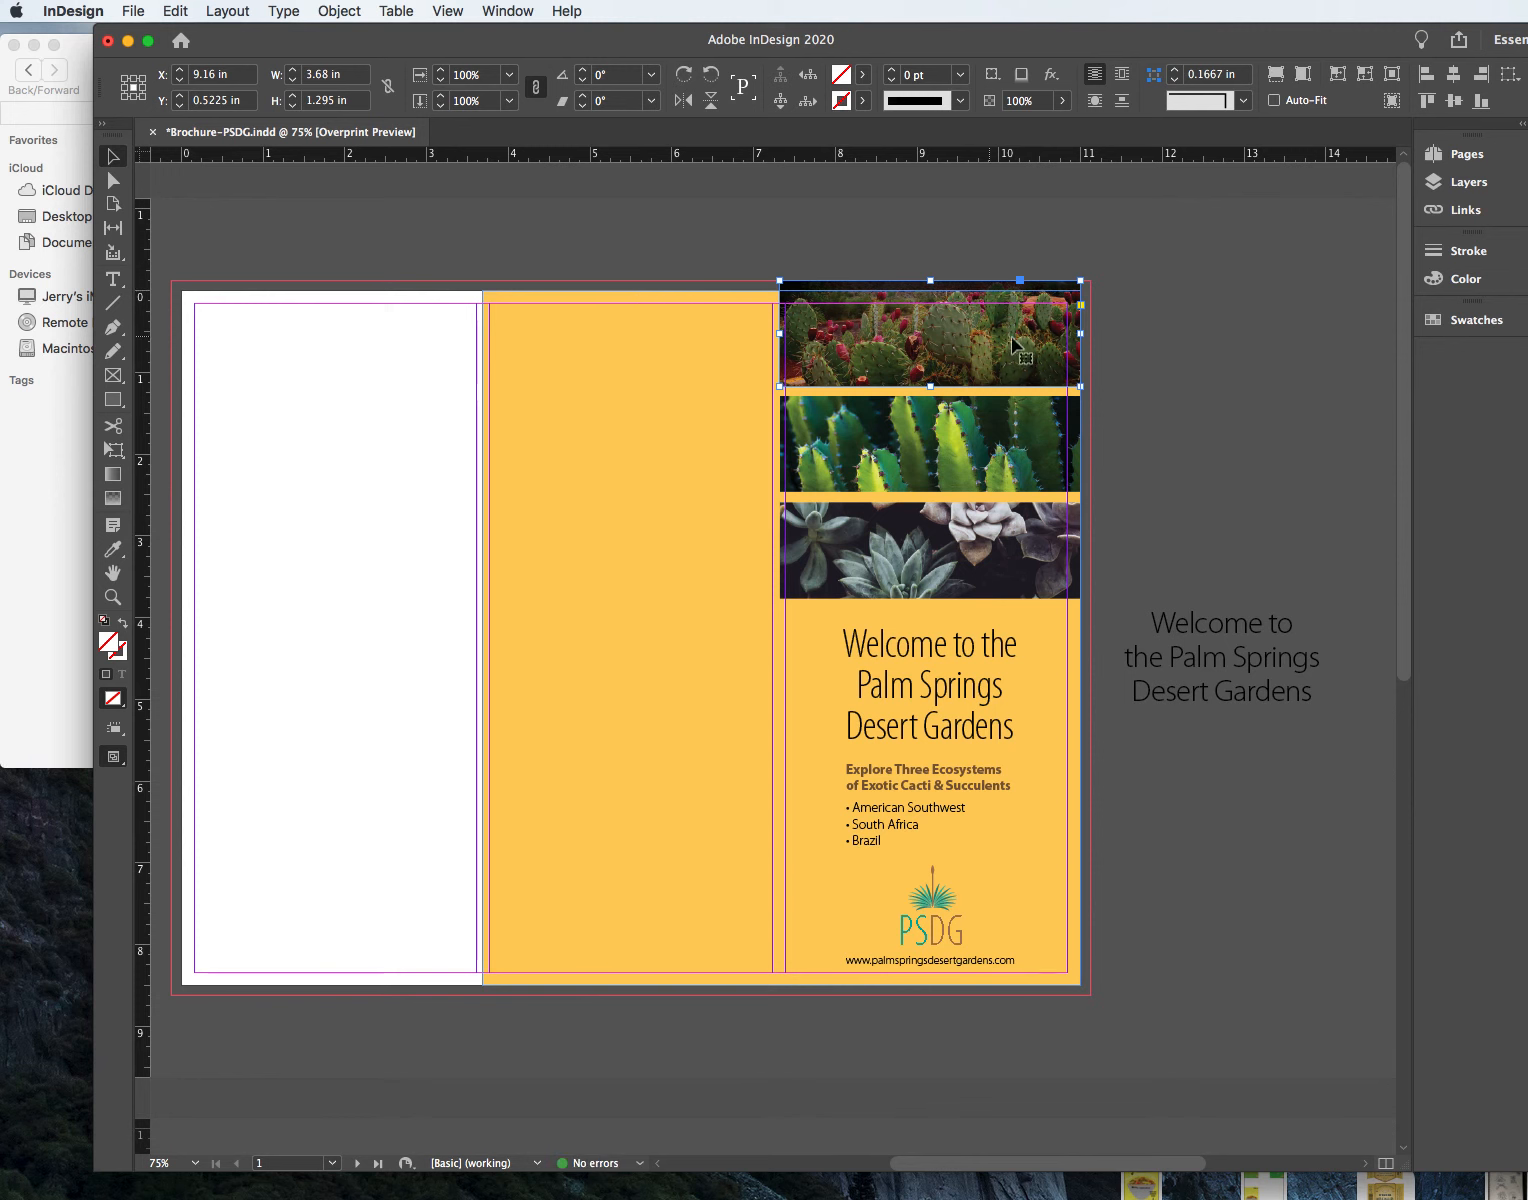
left_click_drag(1081, 334, 1090, 334)
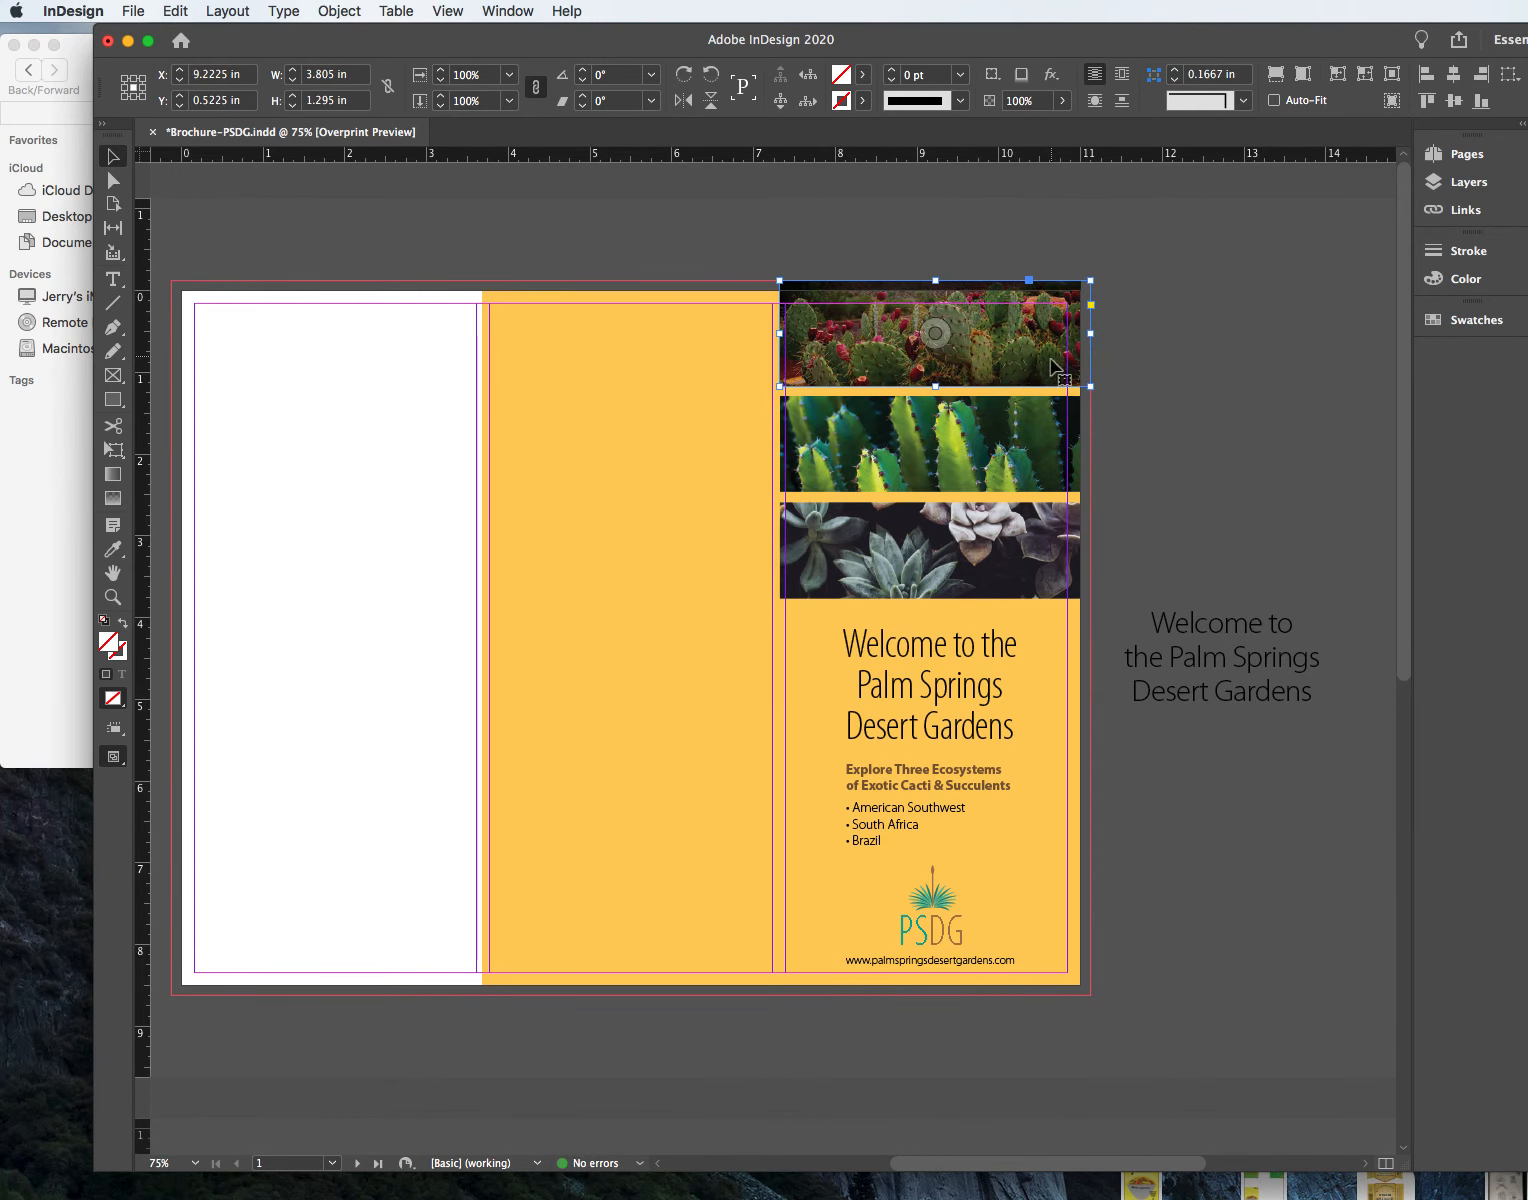
left_click_drag(1079, 440, 1086, 442)
left_click(1078, 548)
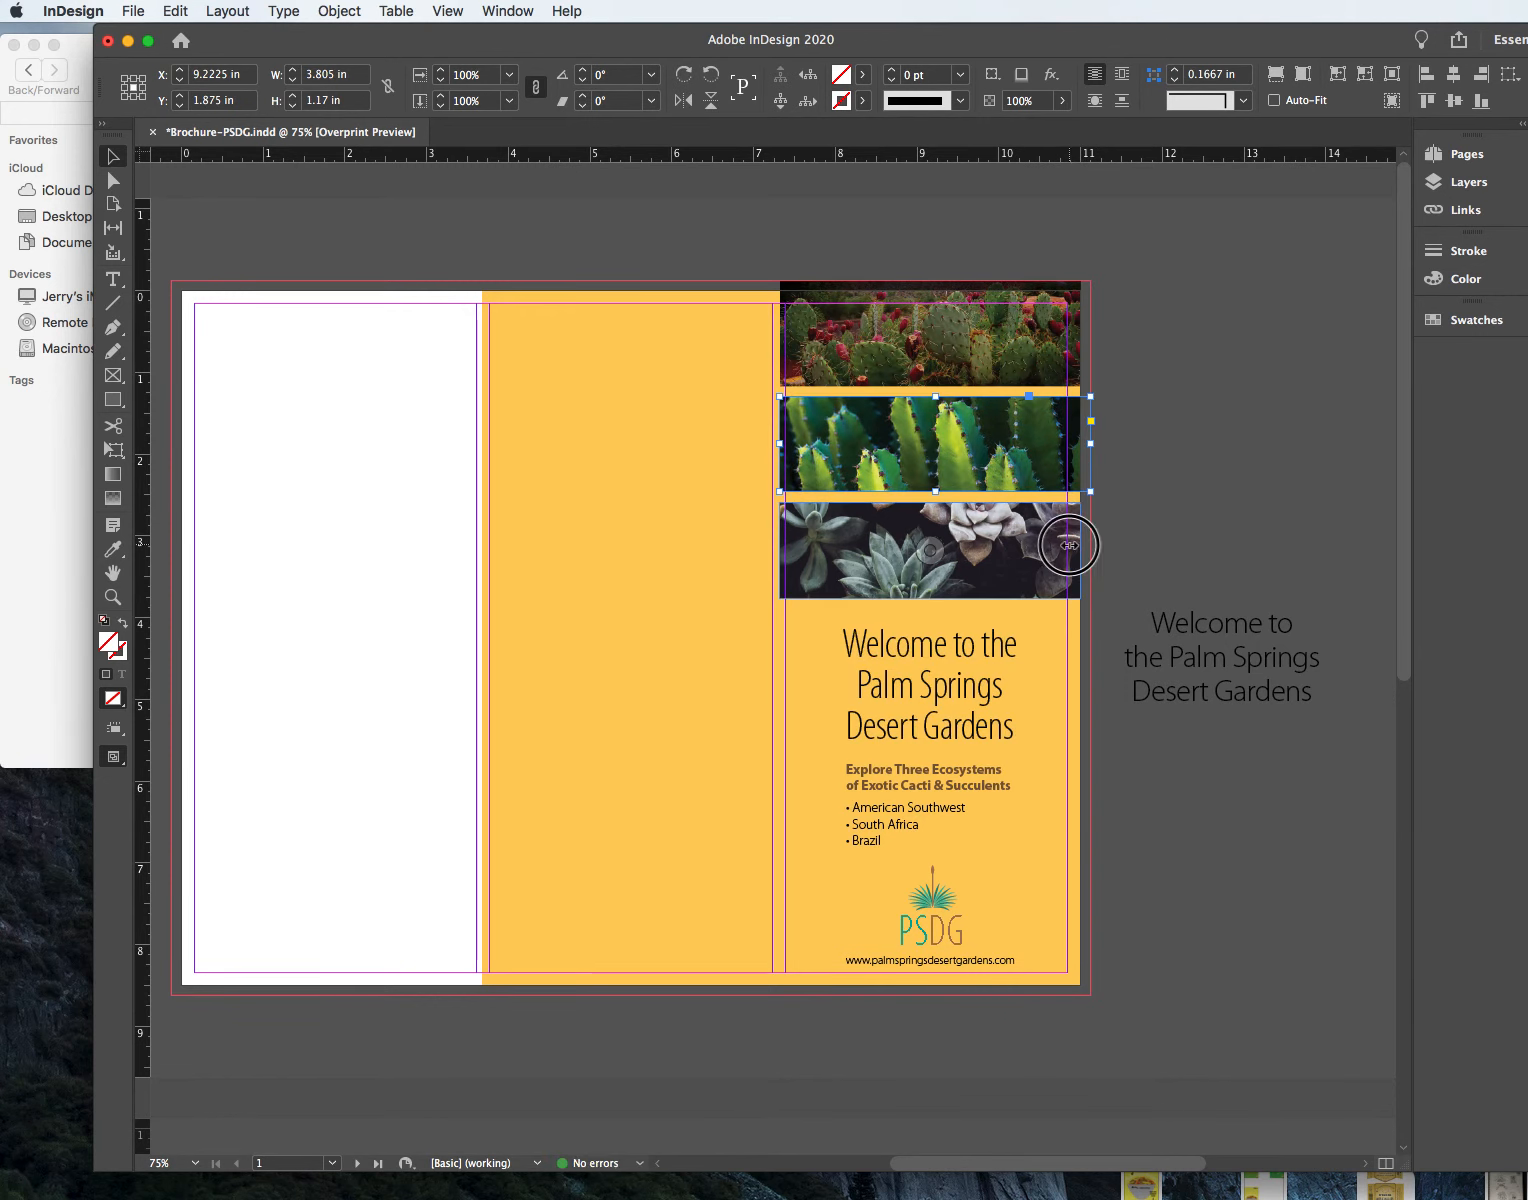
left_click_drag(1079, 548, 1089, 550)
left_click(1187, 515)
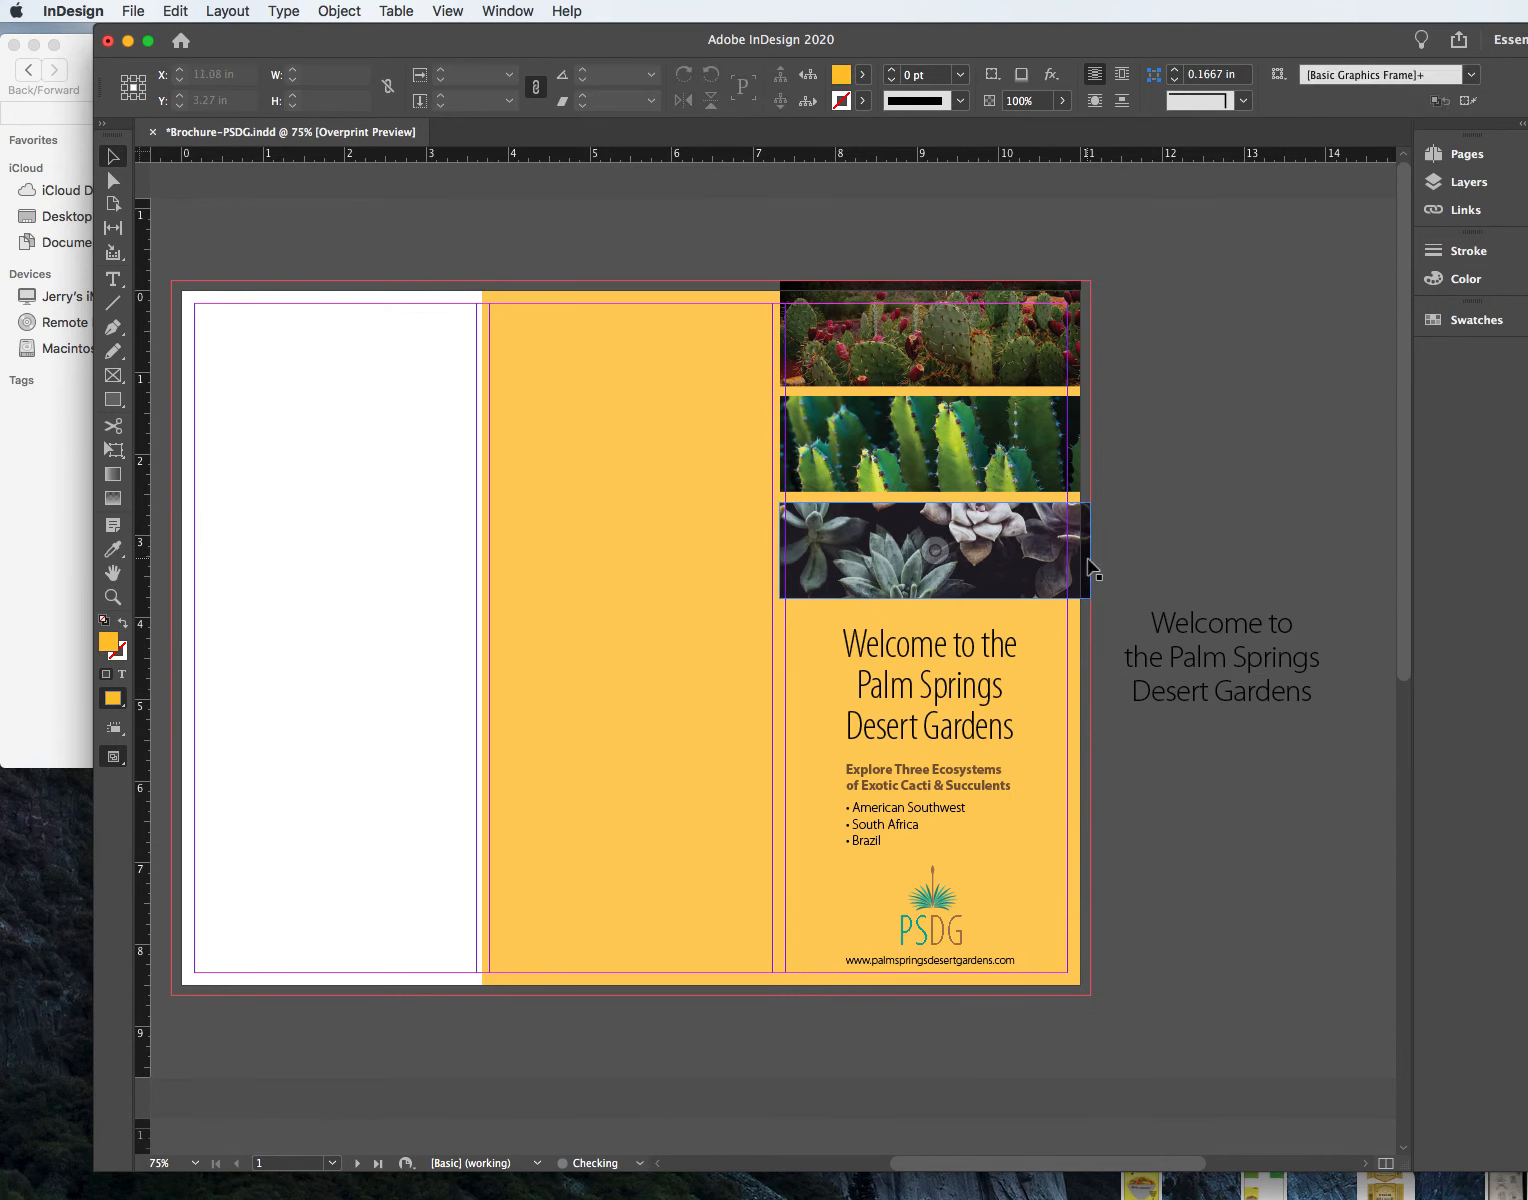
Step: Scale the green cactus image inside the middle frame proportionally to about 63.4% so it fills out to the right bleed line
left_click(940, 443)
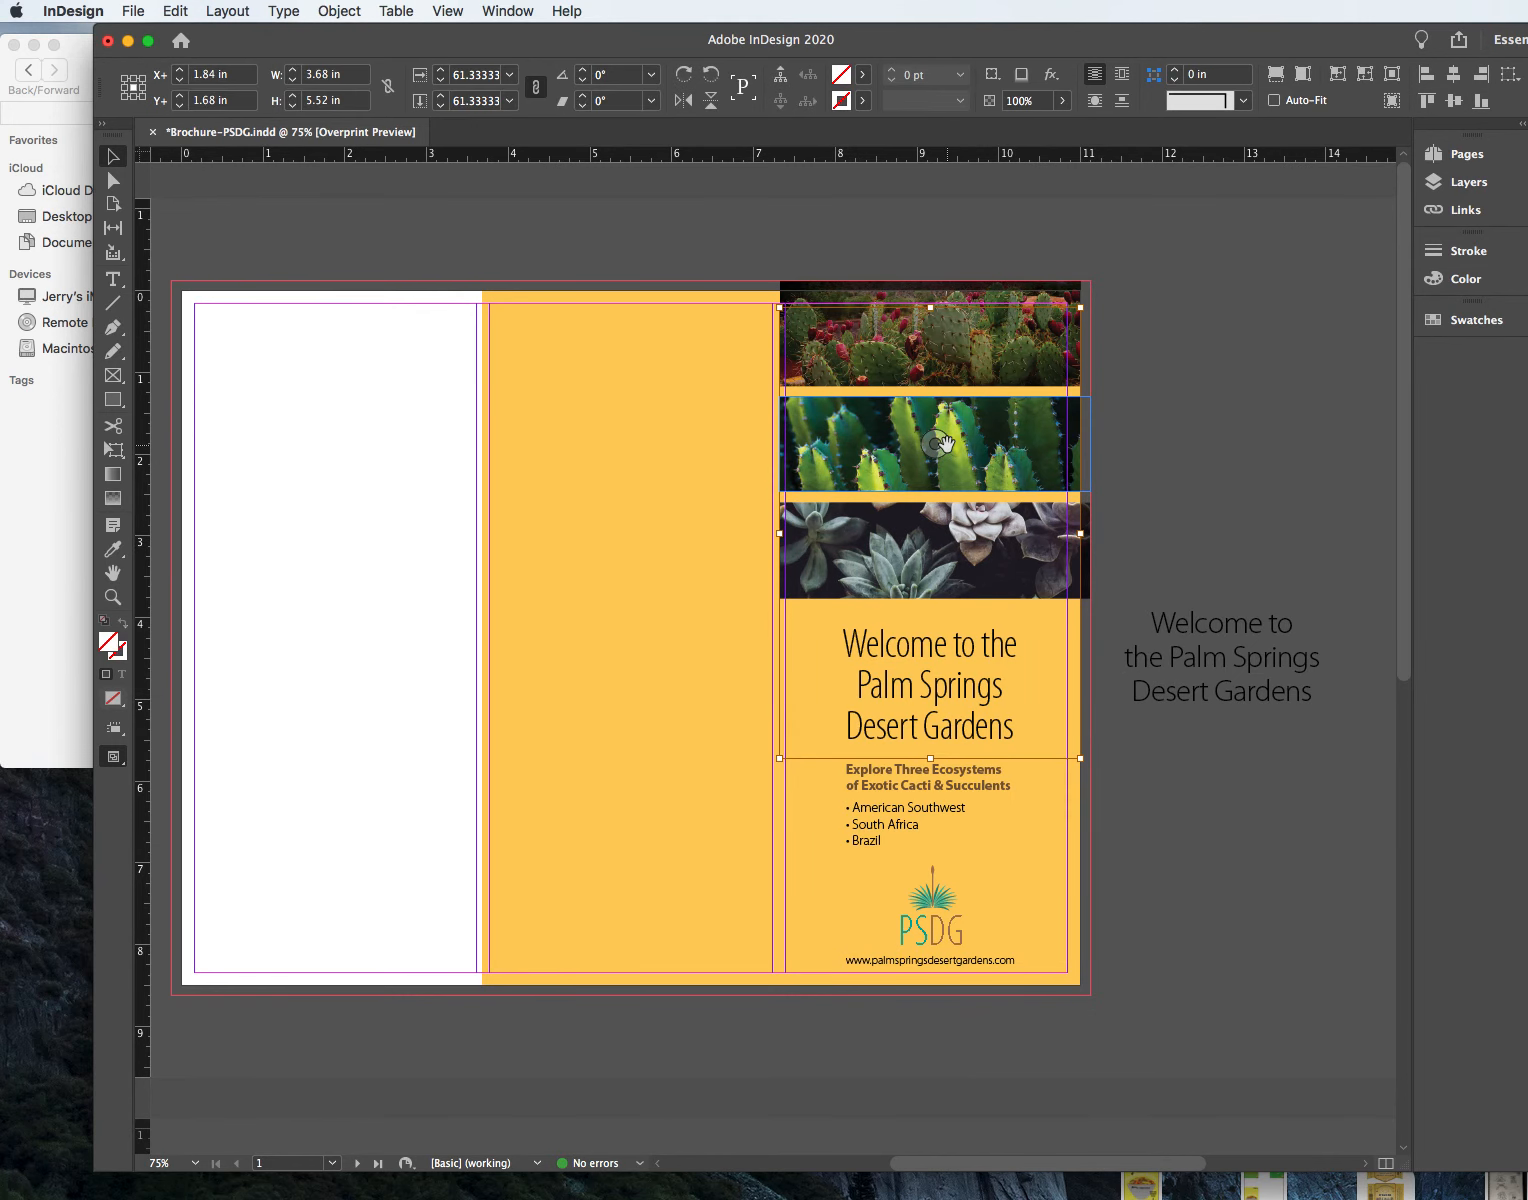
left_click_drag(948, 445, 966, 456)
mouse_move(1082, 309)
left_mouse_down()
mouse_move(1085, 328)
mouse_move(1090, 292)
left_mouse_up()
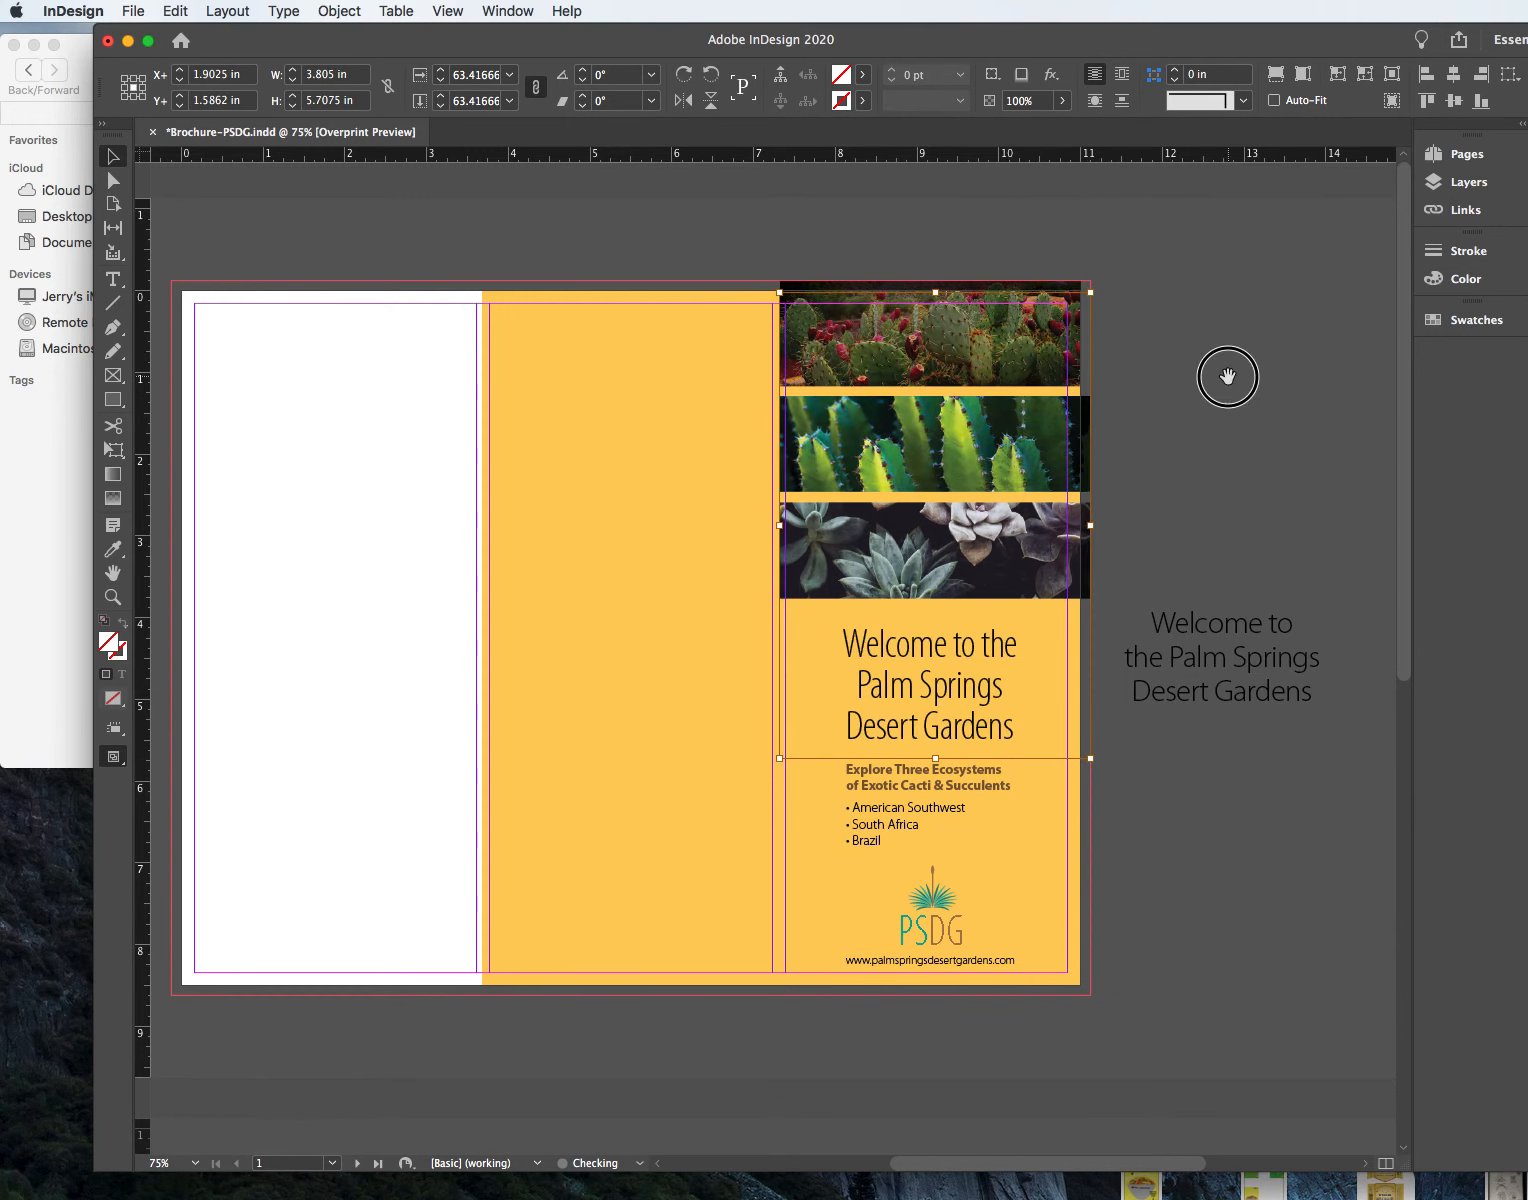
left_click(1227, 376)
left_click(936, 446)
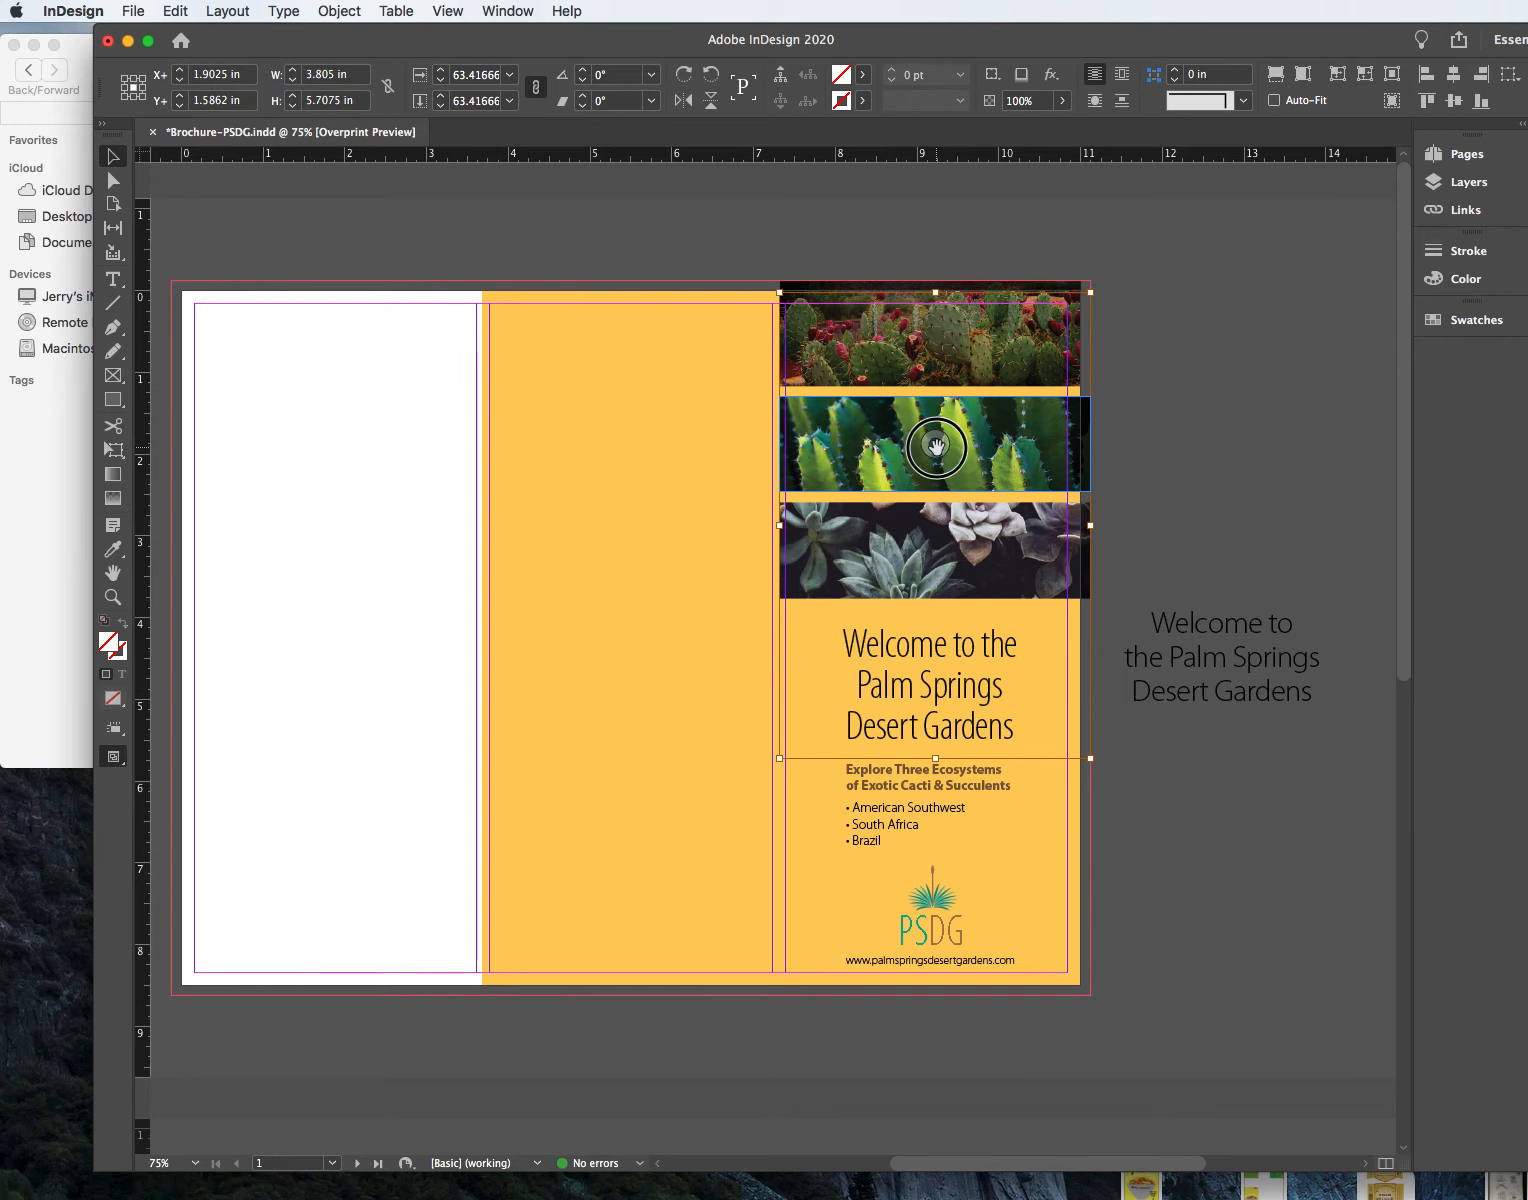
left_click(1184, 455)
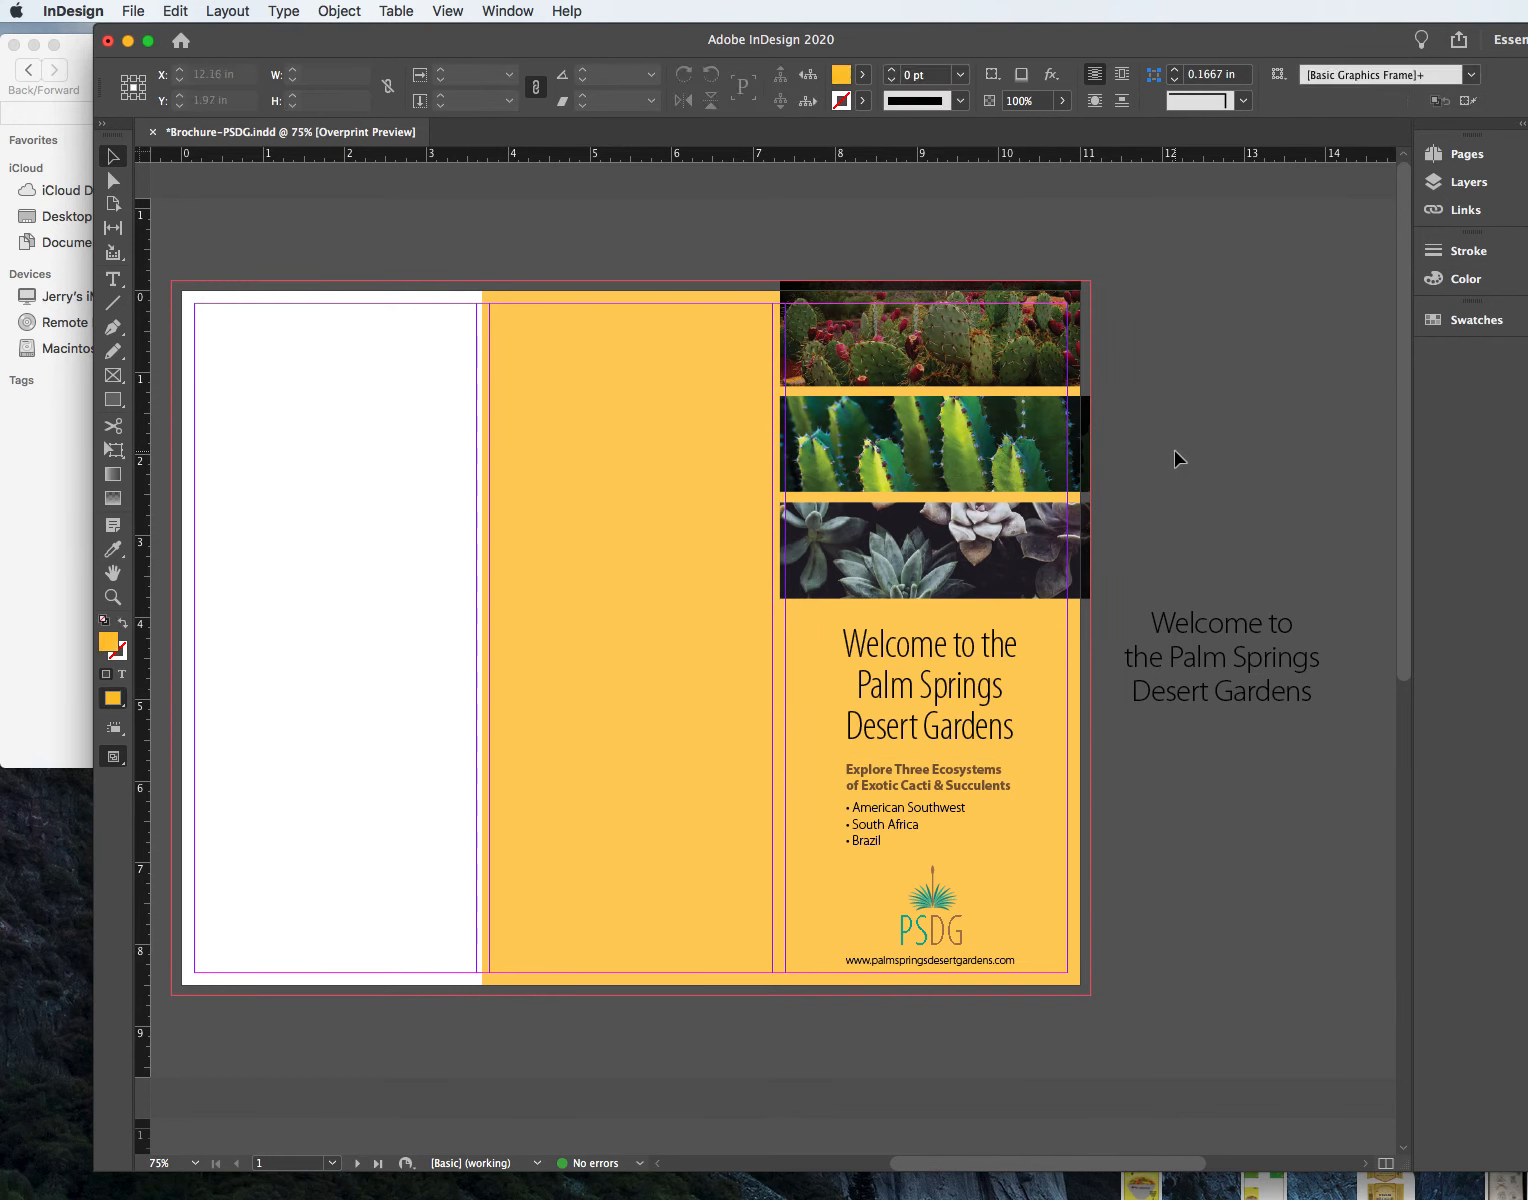
Step: Scale the prickly pear image inside the top frame proportionally so it fills out to the right bleed line
left_click(1072, 341)
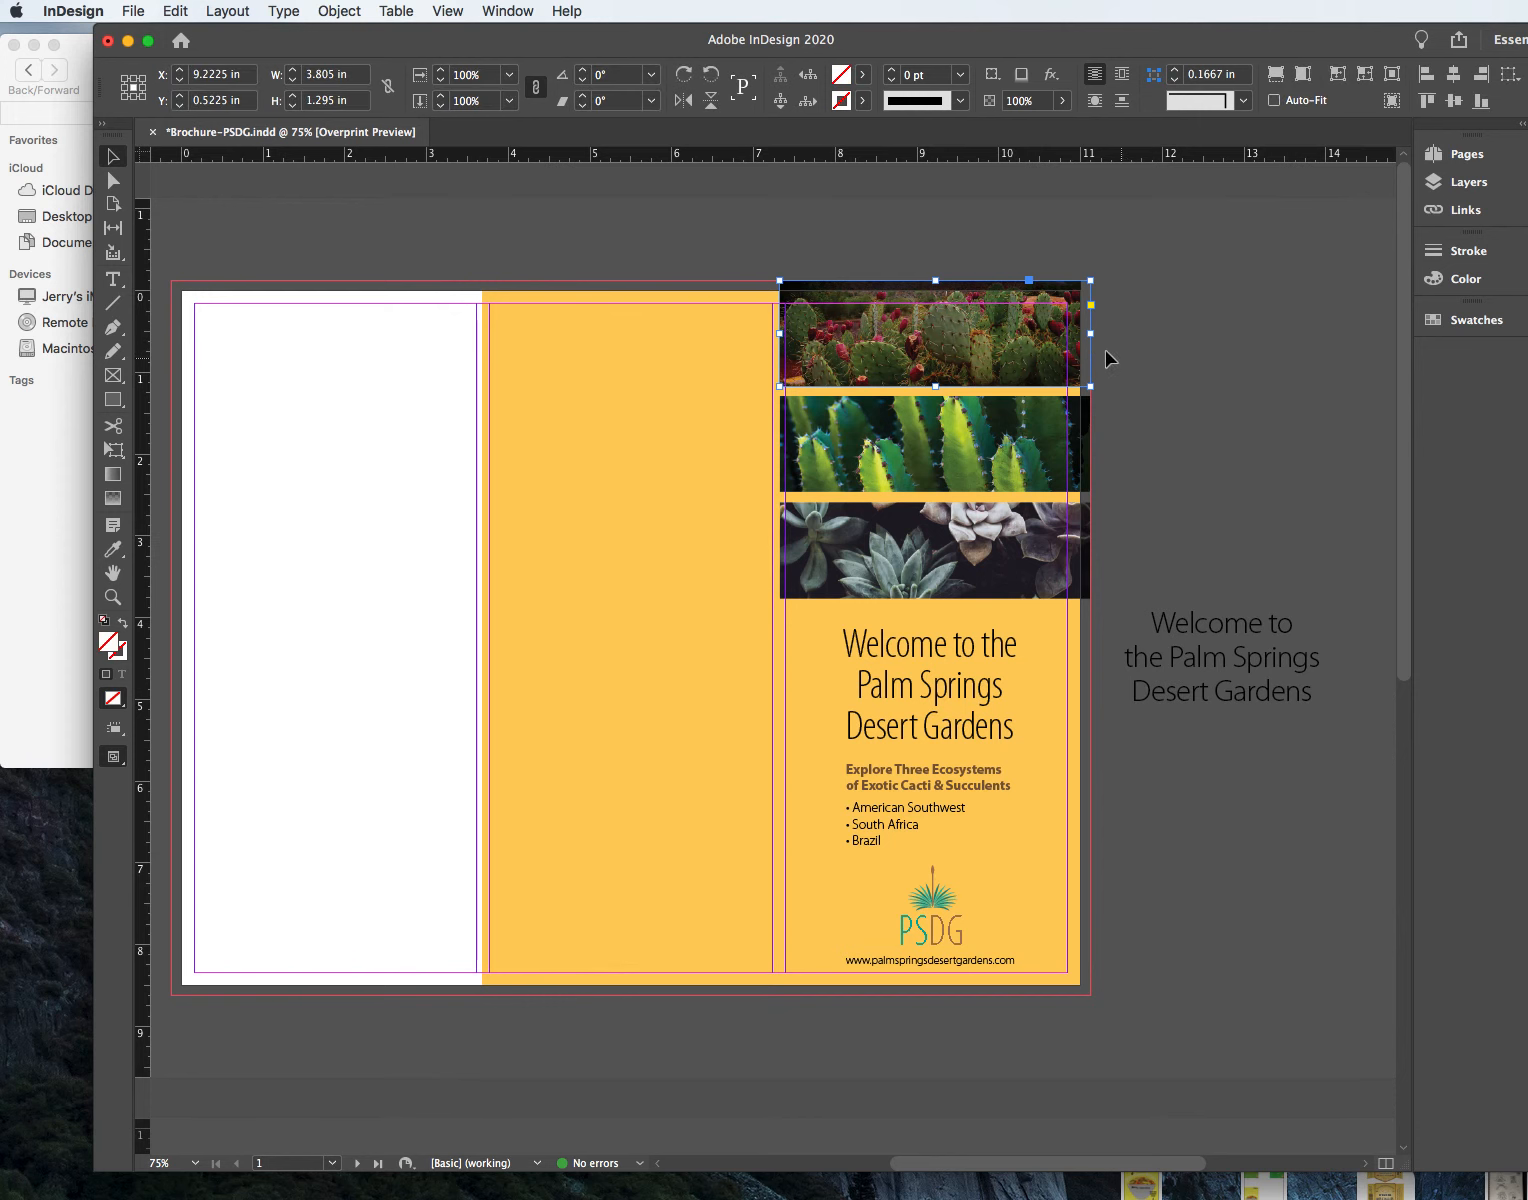
left_click(1203, 363)
left_click(1016, 336)
left_click(935, 332)
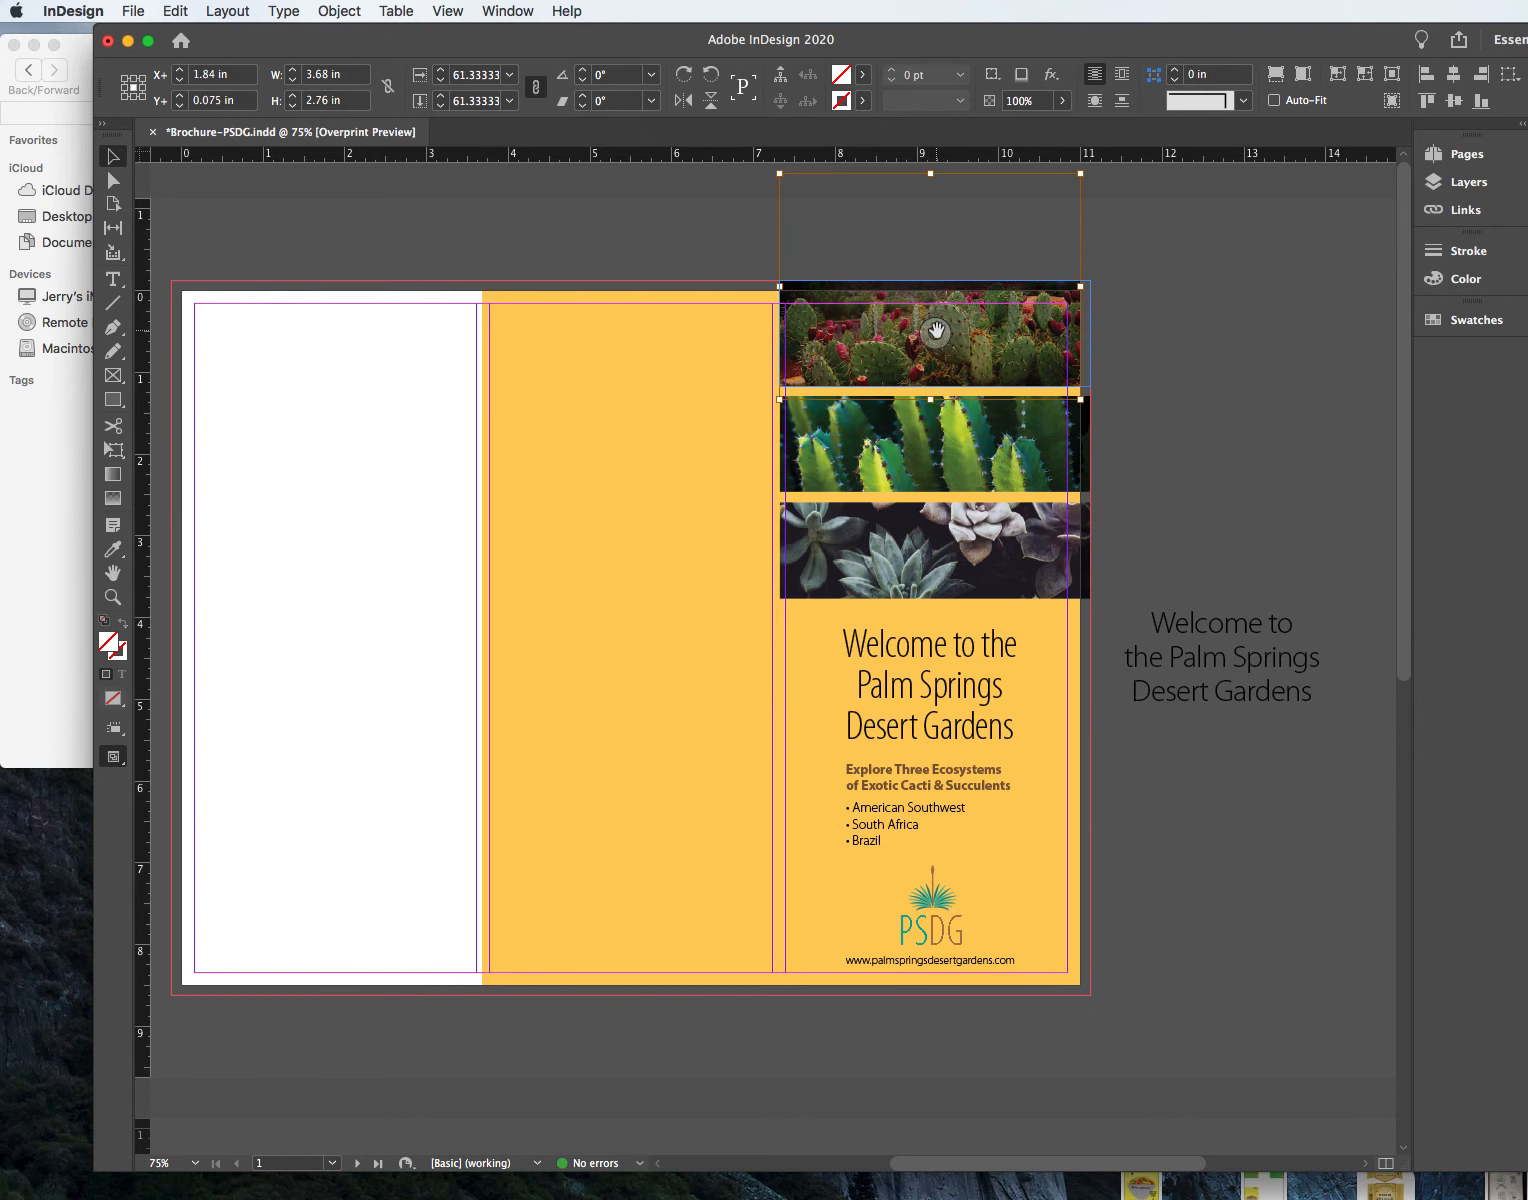
left_click_drag(1081, 400, 1089, 405)
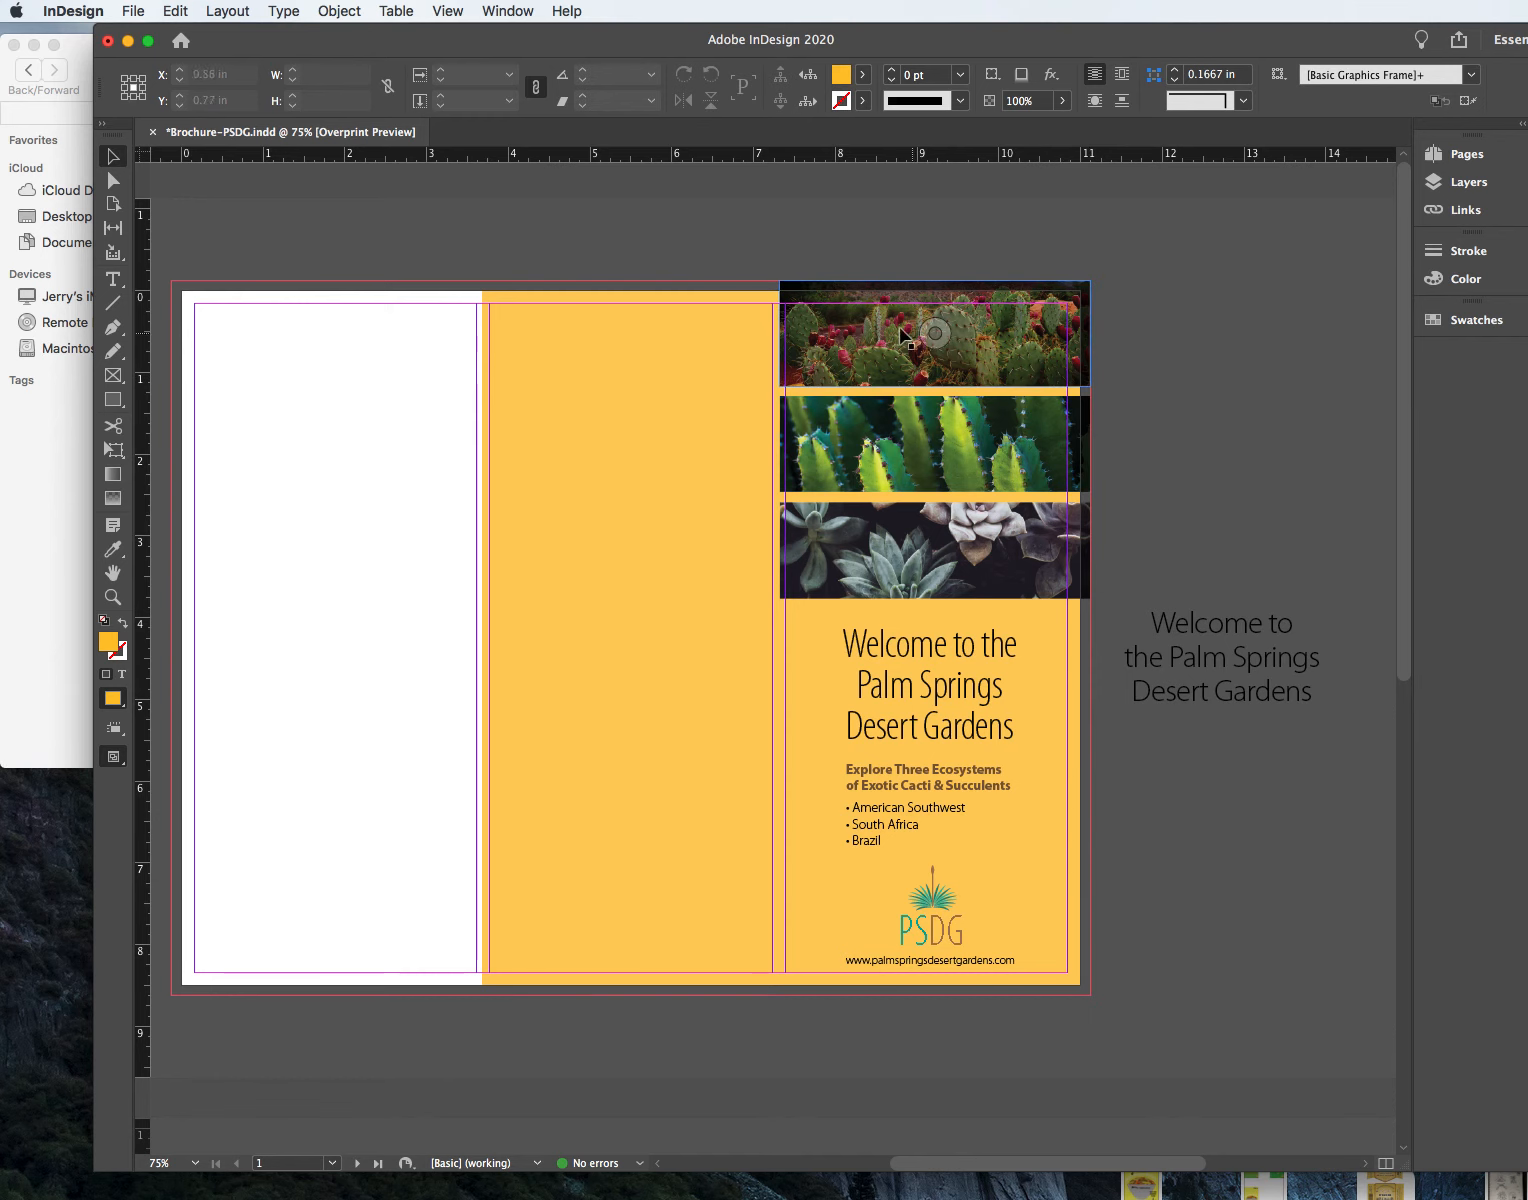
Step: Extend the yellow background rectangle to the top, bottom and right bleed lines, making it 7.445 in wide and 8.75 in high
left_click(738, 331)
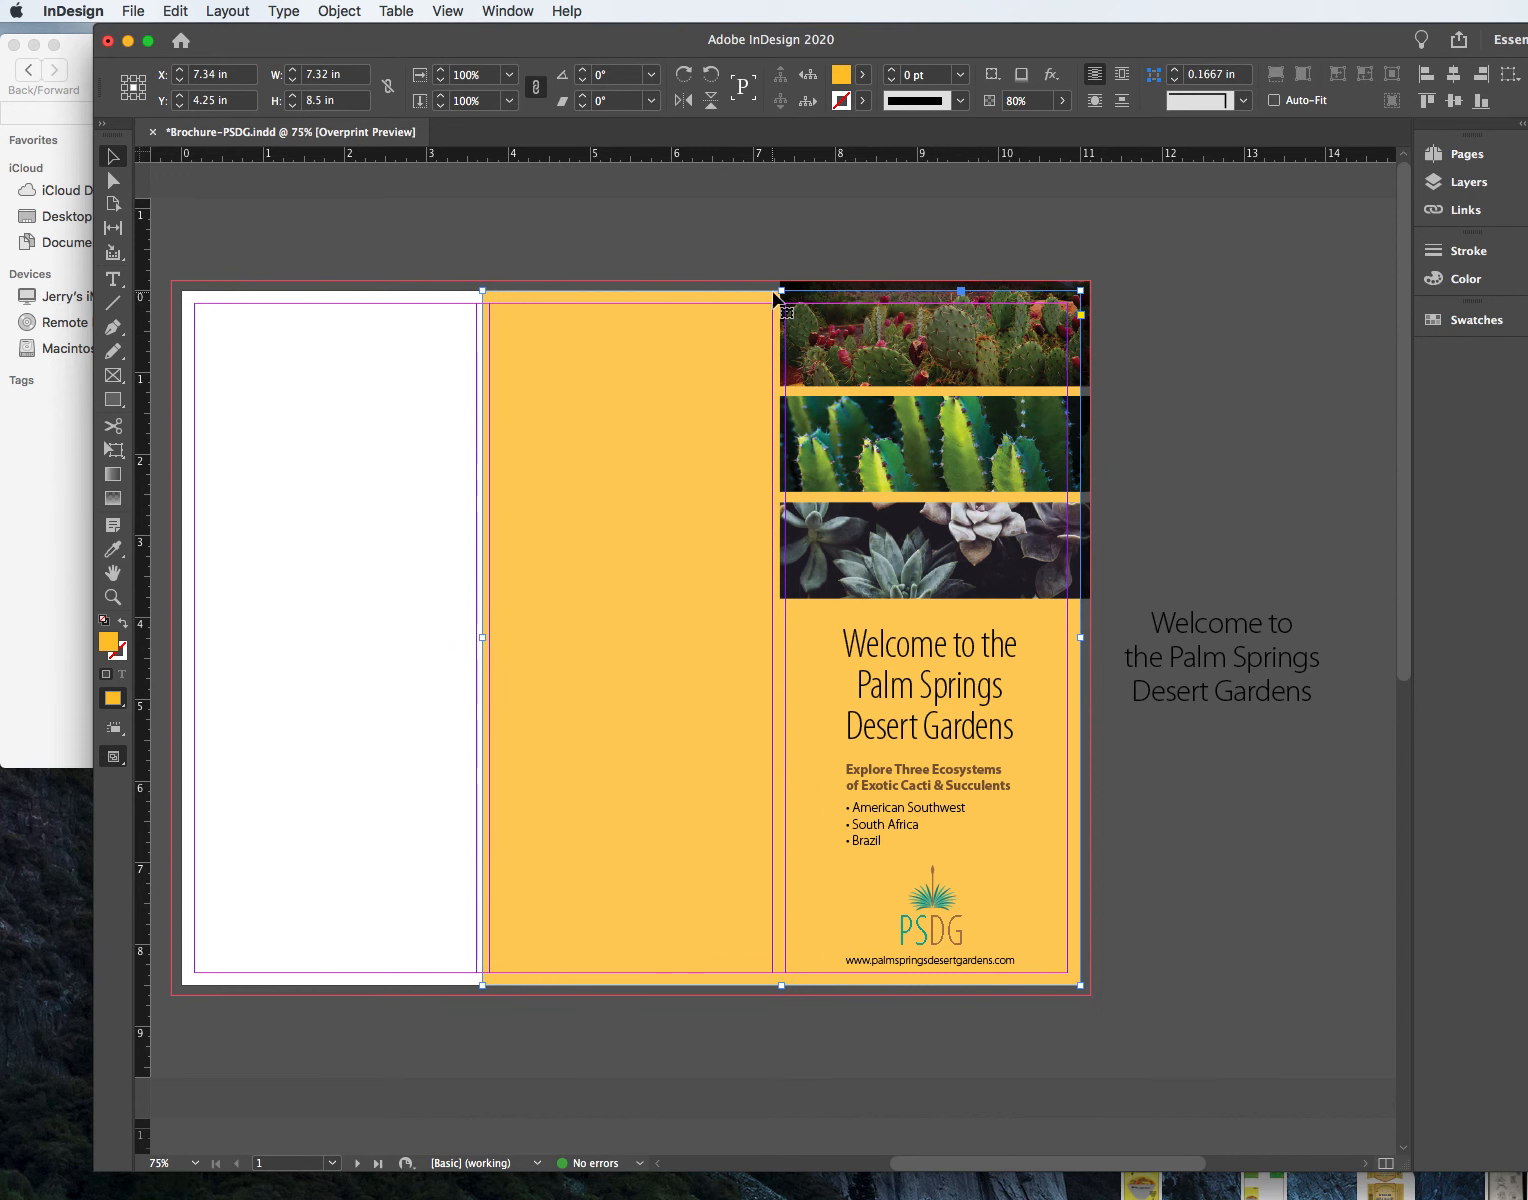
left_click_drag(781, 291, 781, 281)
left_click_drag(783, 988, 781, 995)
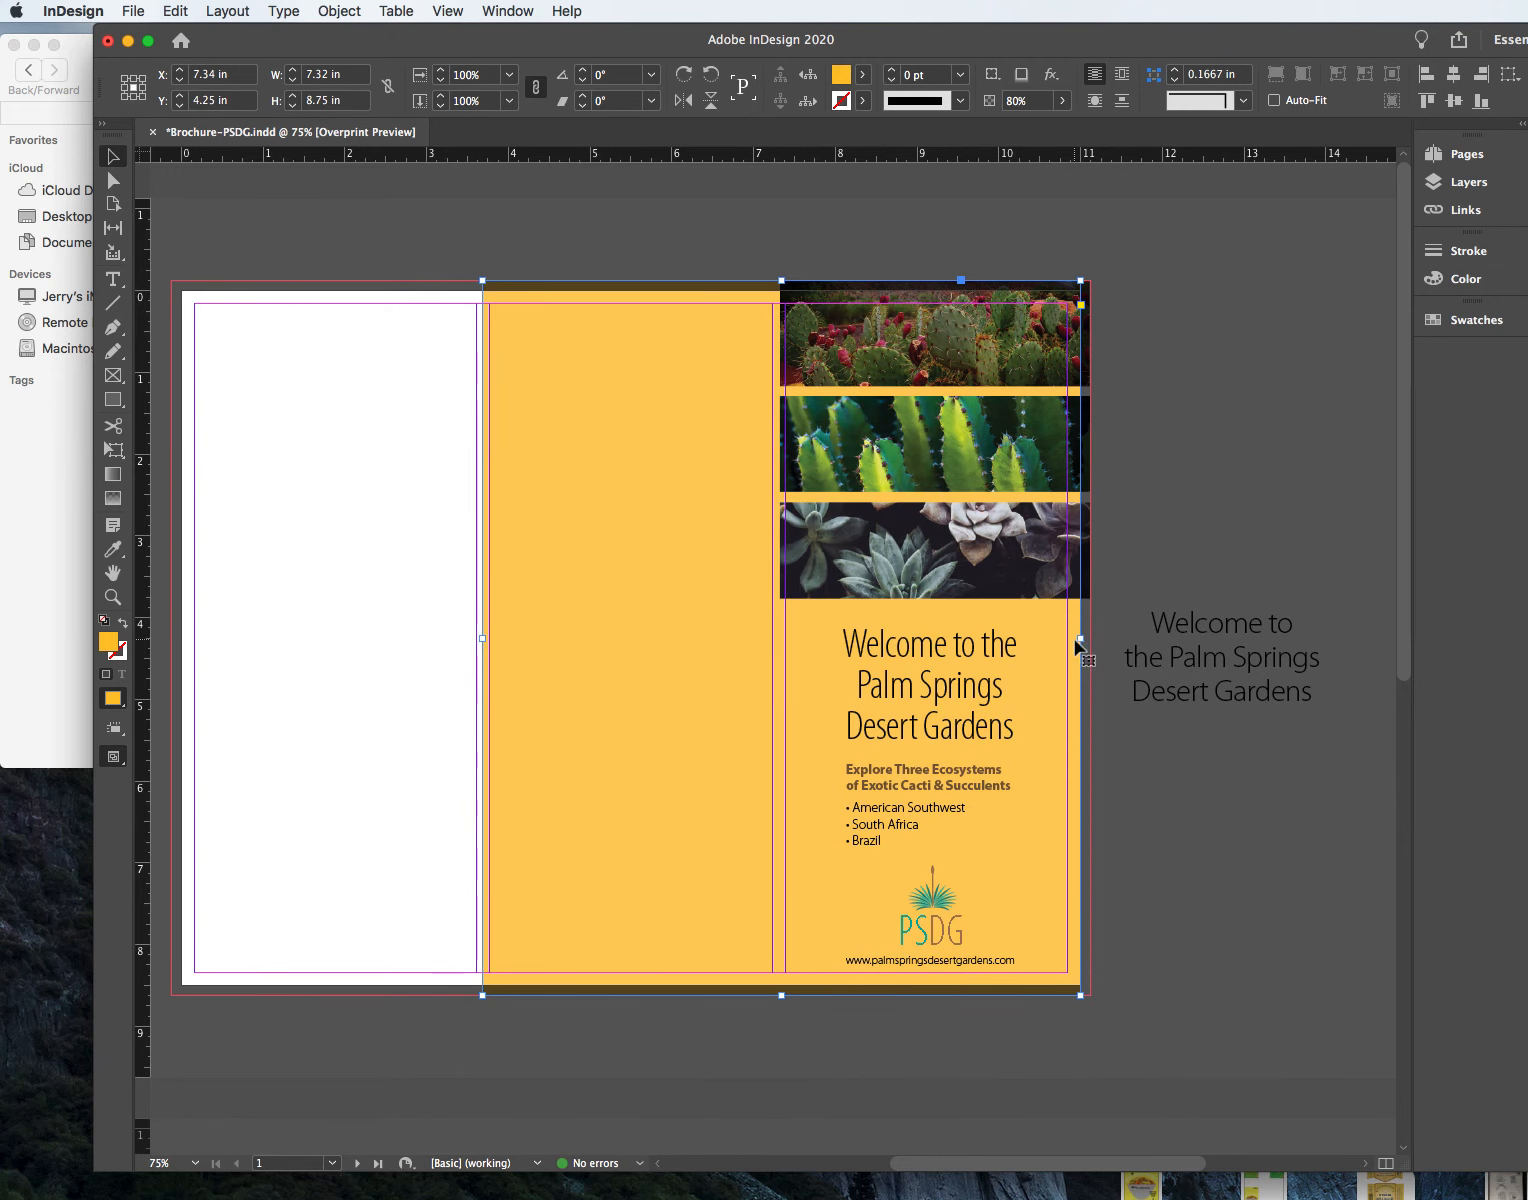
left_click_drag(1081, 638, 1088, 638)
left_click(1248, 812)
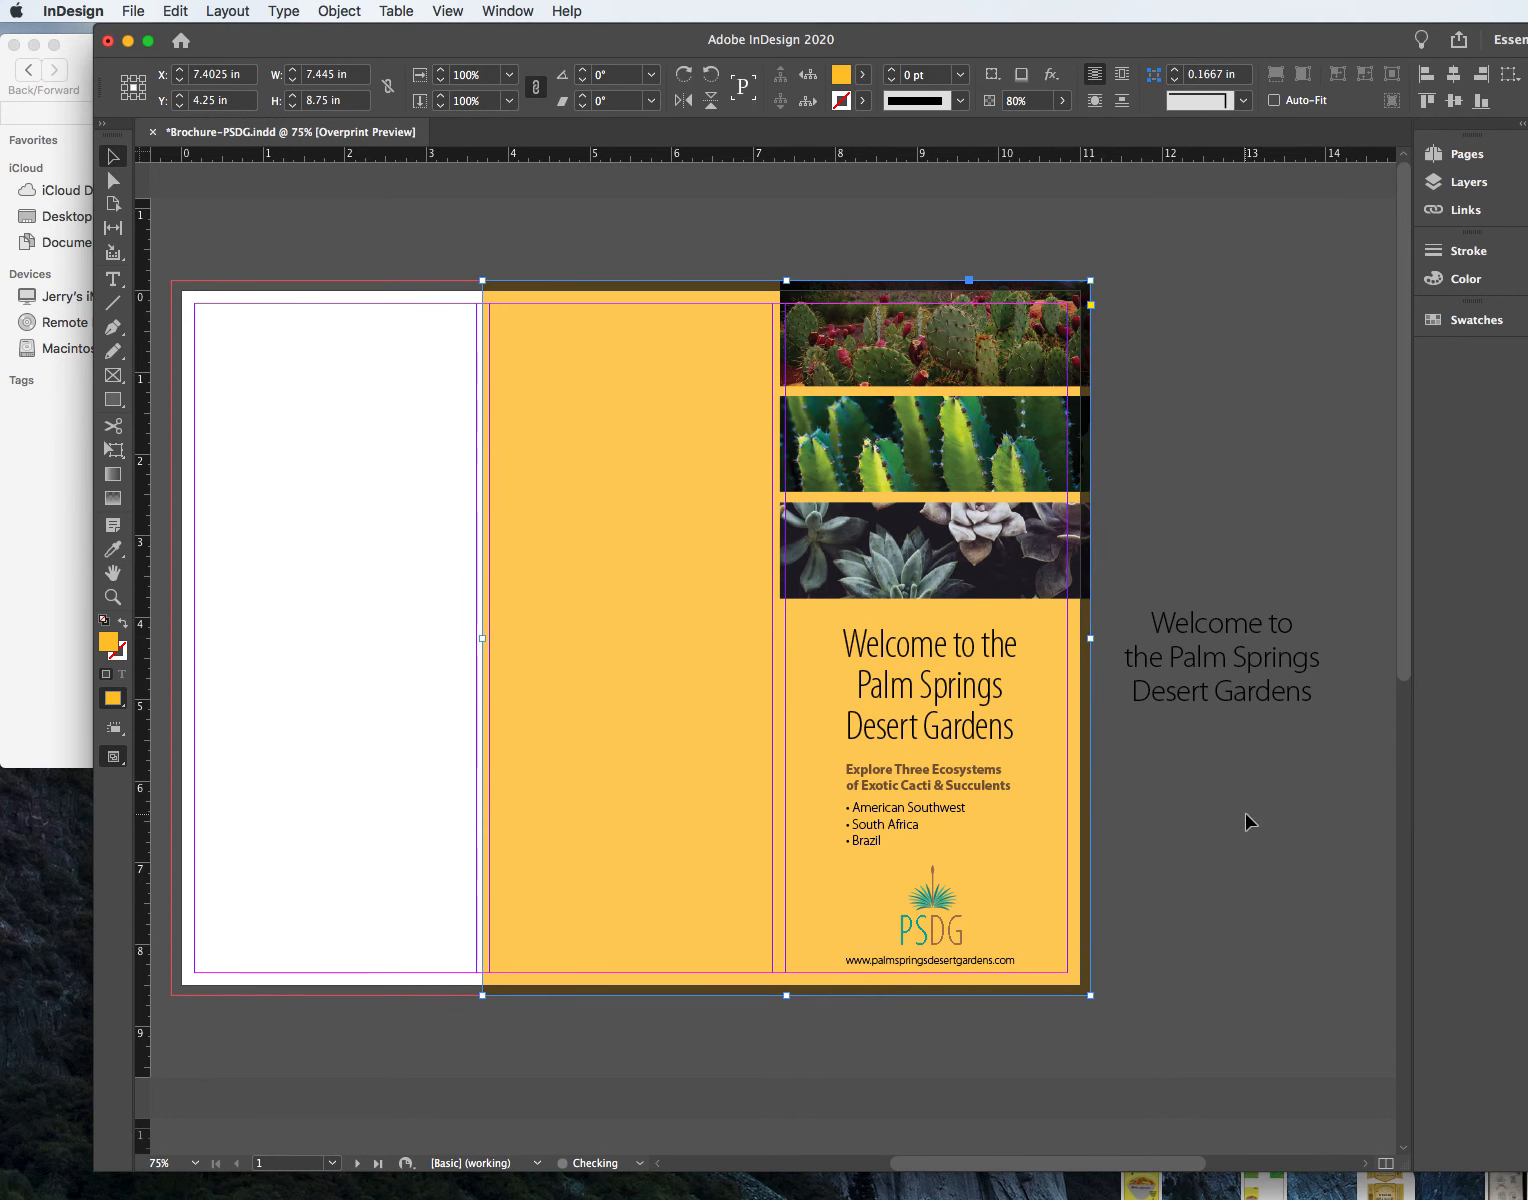